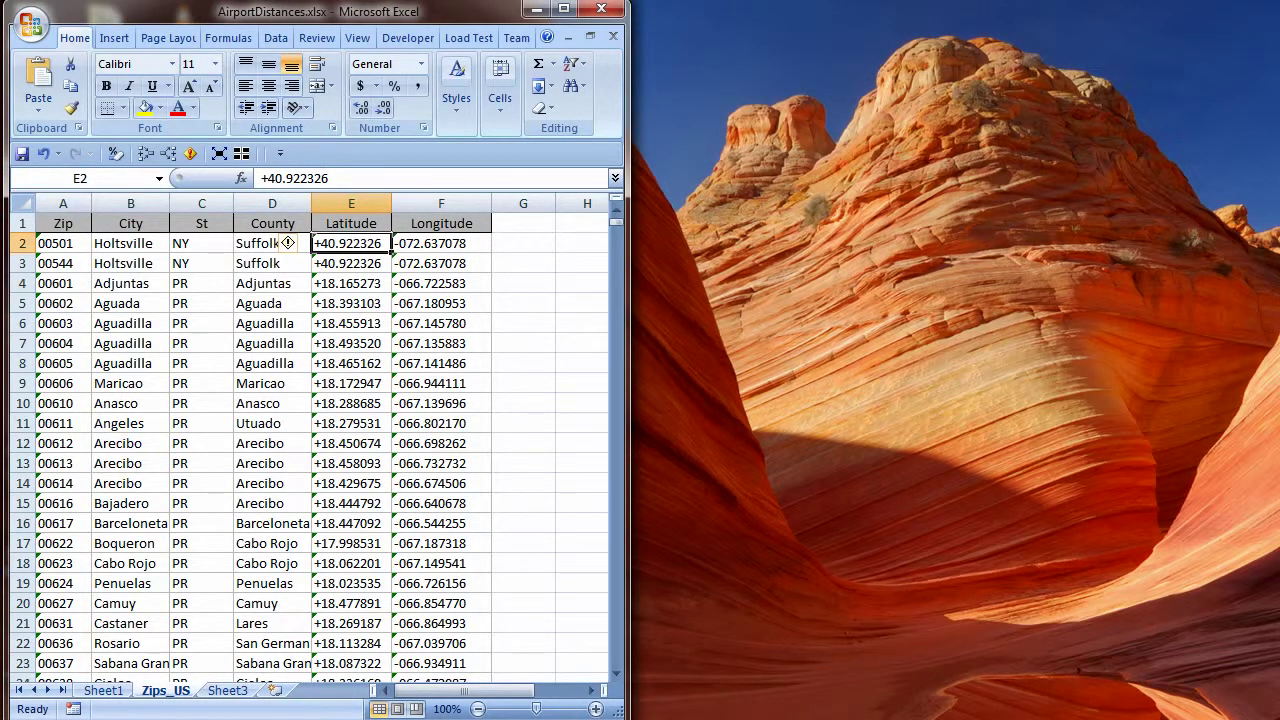
Convert the Latitude and Longitude values from E2 down to the last row on Zips_US to numbers.
{"action": "mouse_move", "coordinate": [308, 254]}
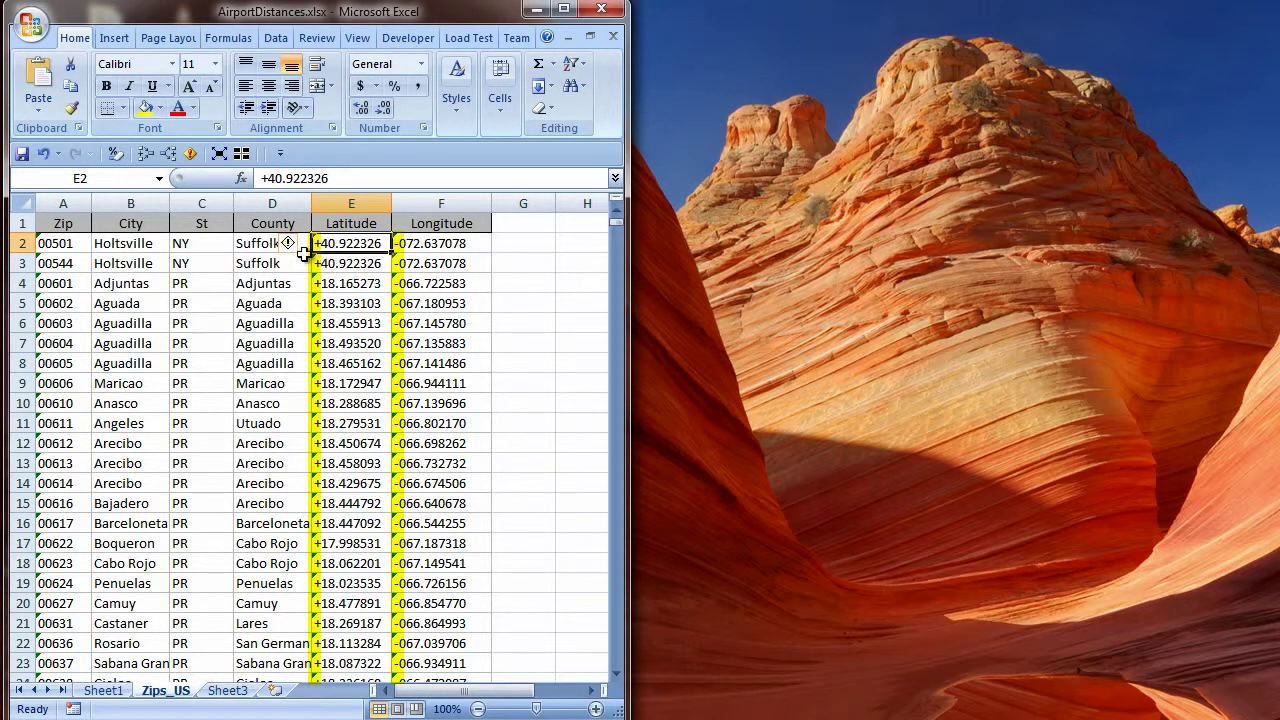
{"action": "mouse_move", "coordinate": [298, 250]}
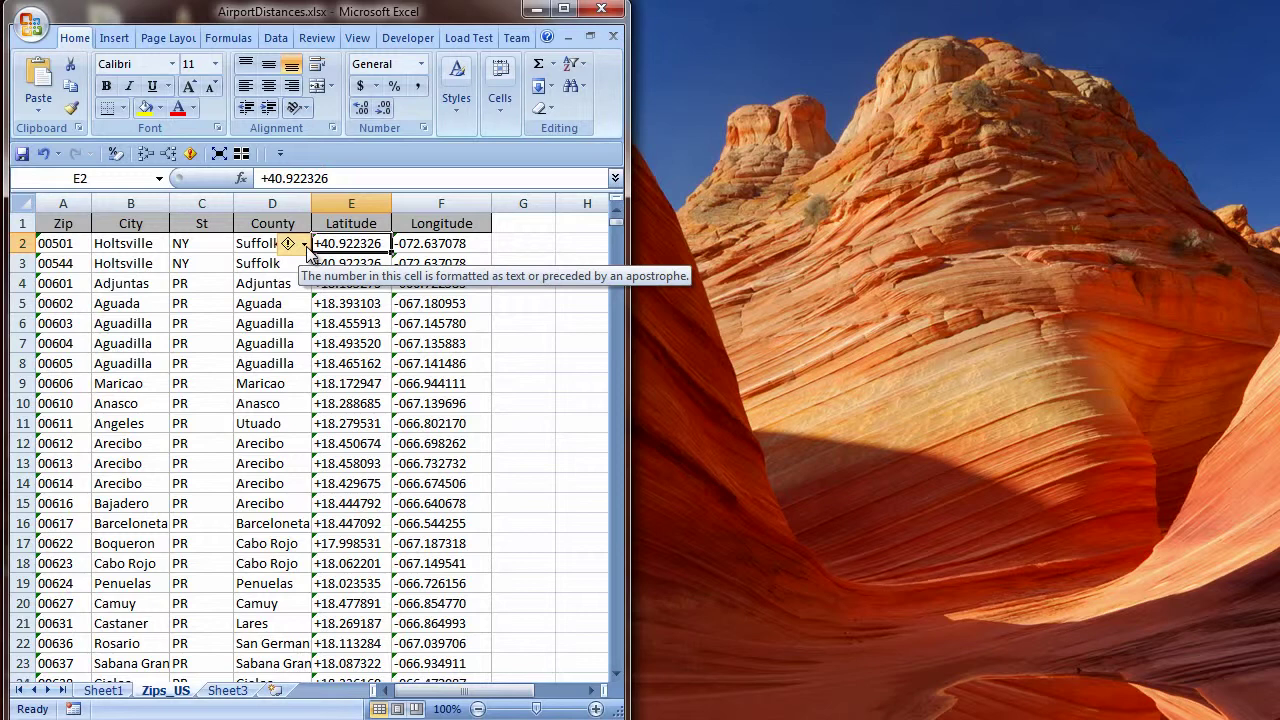
{"action": "left_click", "coordinate": [303, 245]}
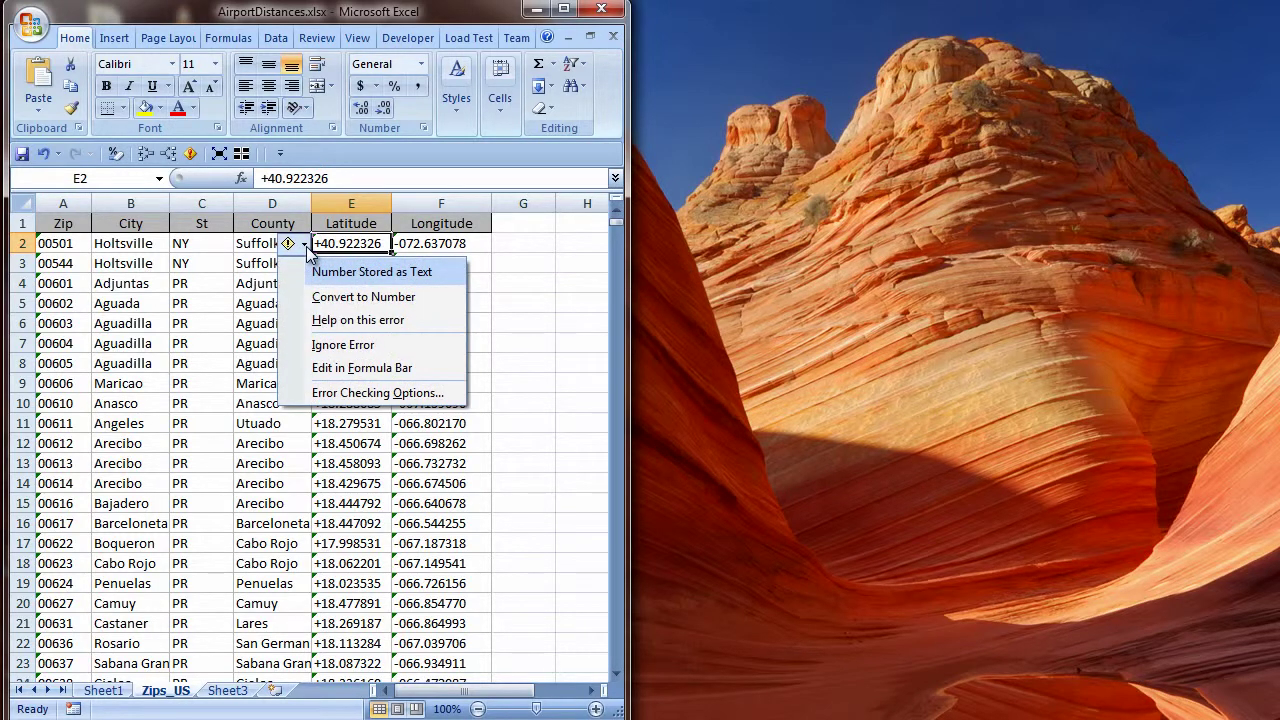
{"action": "left_click", "coordinate": [362, 246]}
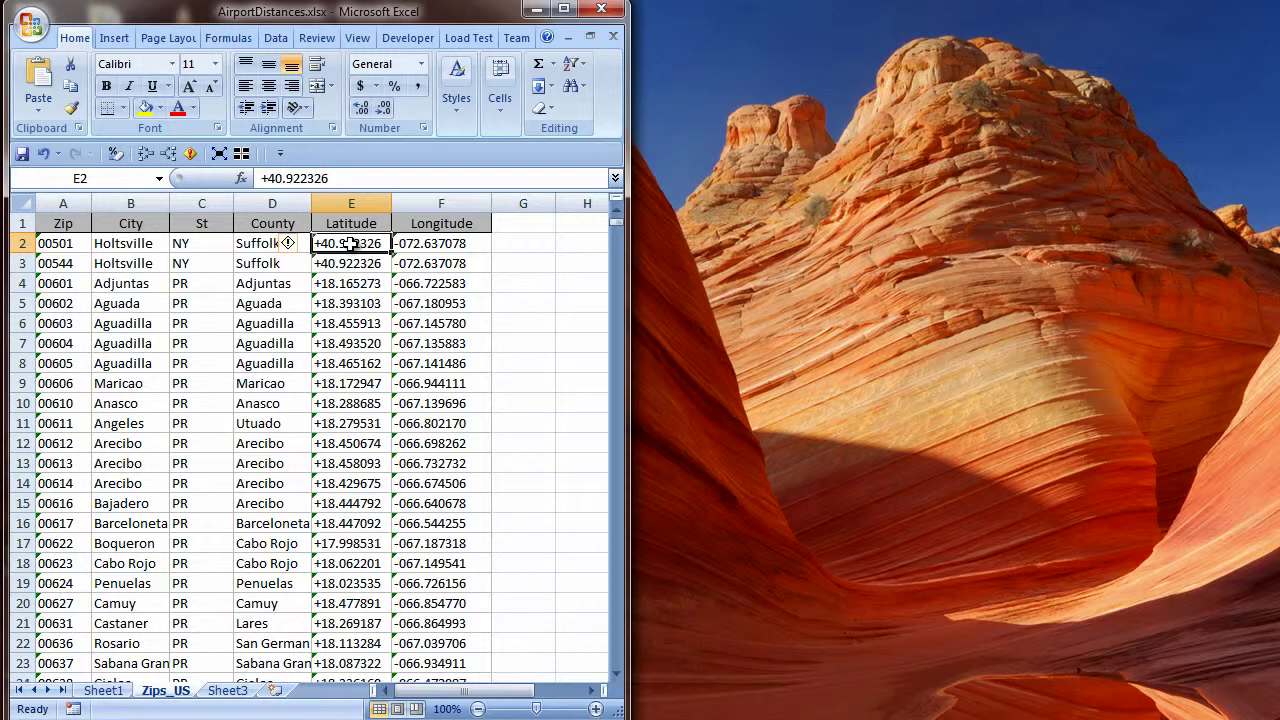
{"action": "key", "text": "shift+Right"}
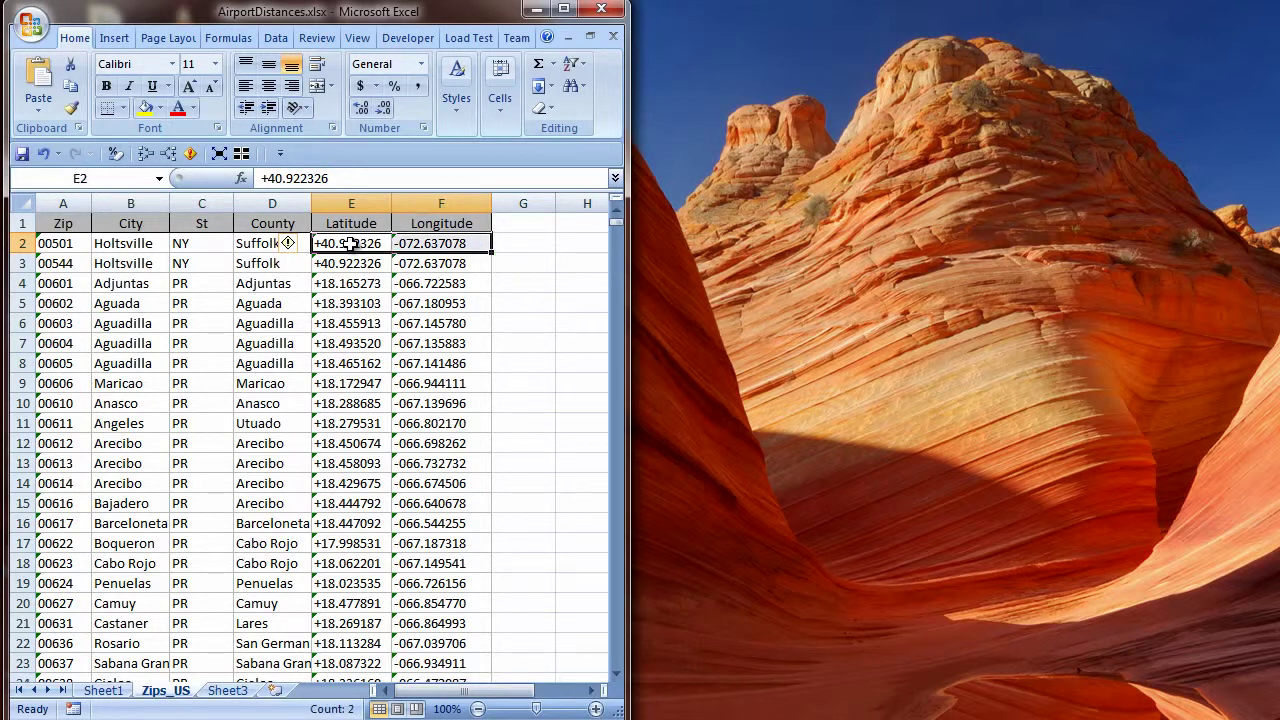
{"action": "key", "text": "ctrl+shift+Down"}
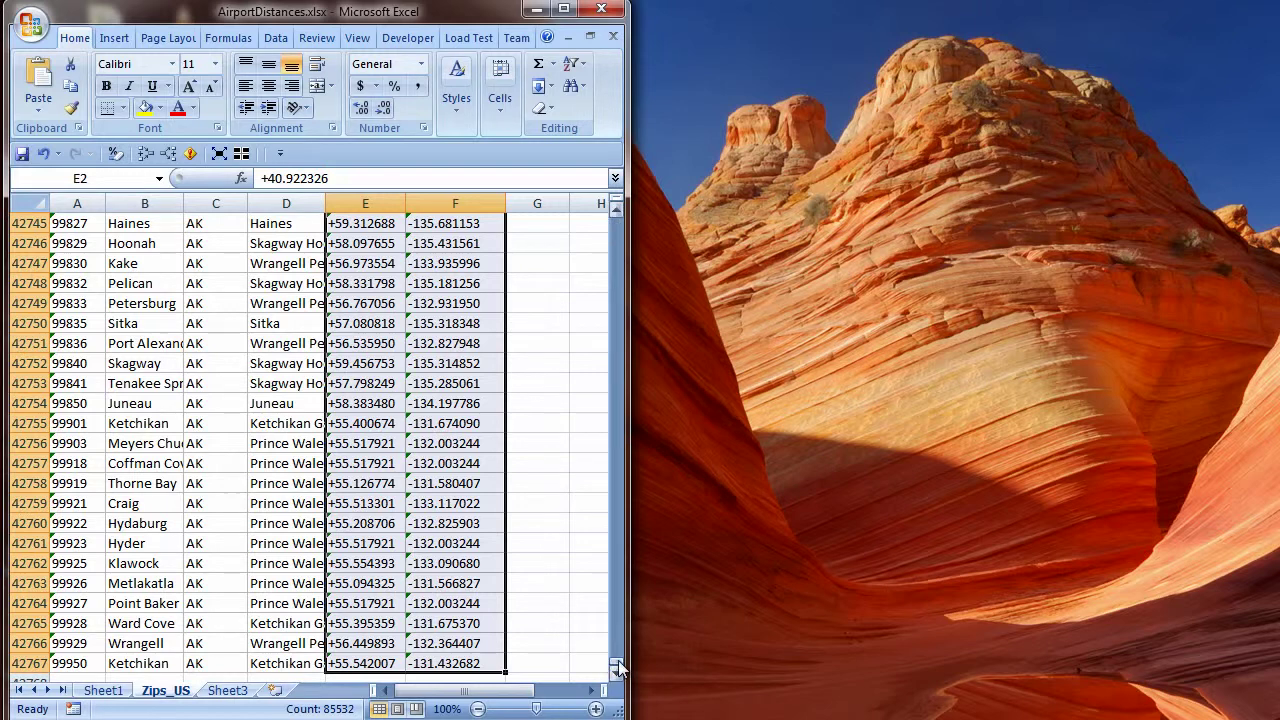
{"action": "left_click_drag", "start_coordinate": [618, 660], "coordinate": [598, 212]}
{"action": "left_click", "coordinate": [305, 246]}
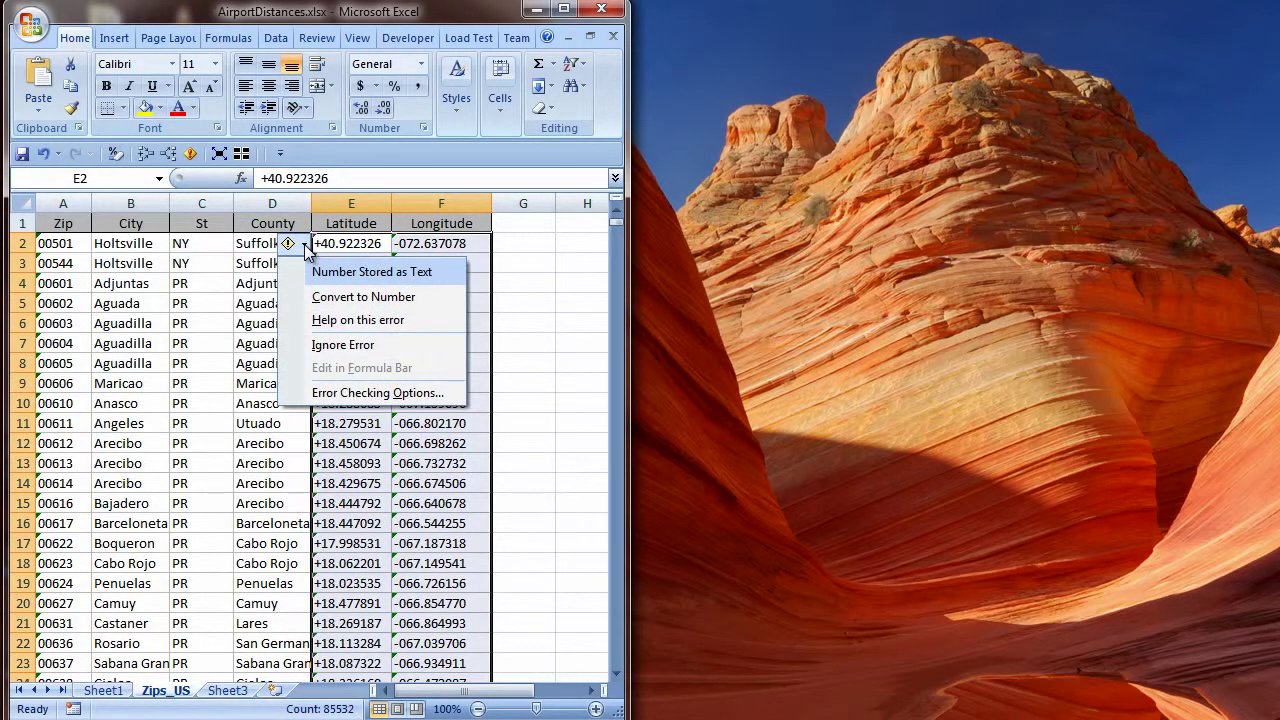
{"action": "left_click", "coordinate": [358, 298]}
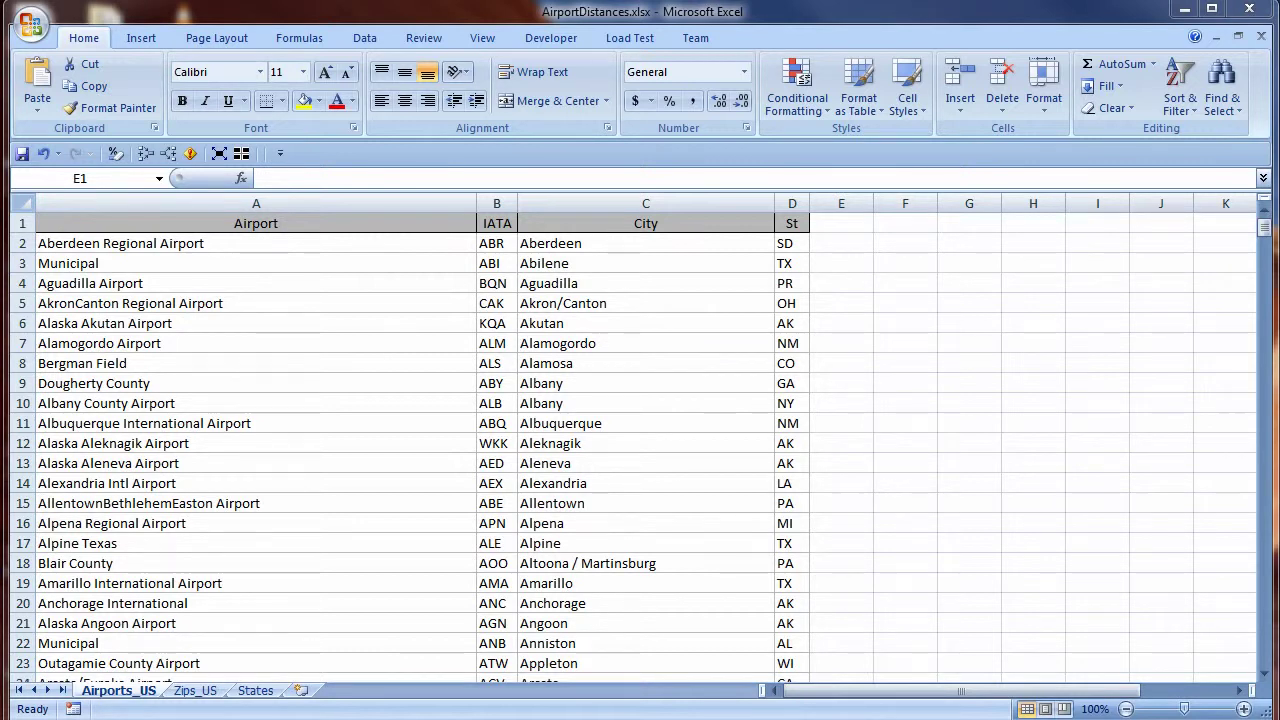
Add a Zip heading in E1 and start a =VLOOKUP( formula in E2.
{"action": "left_click", "coordinate": [849, 220]}
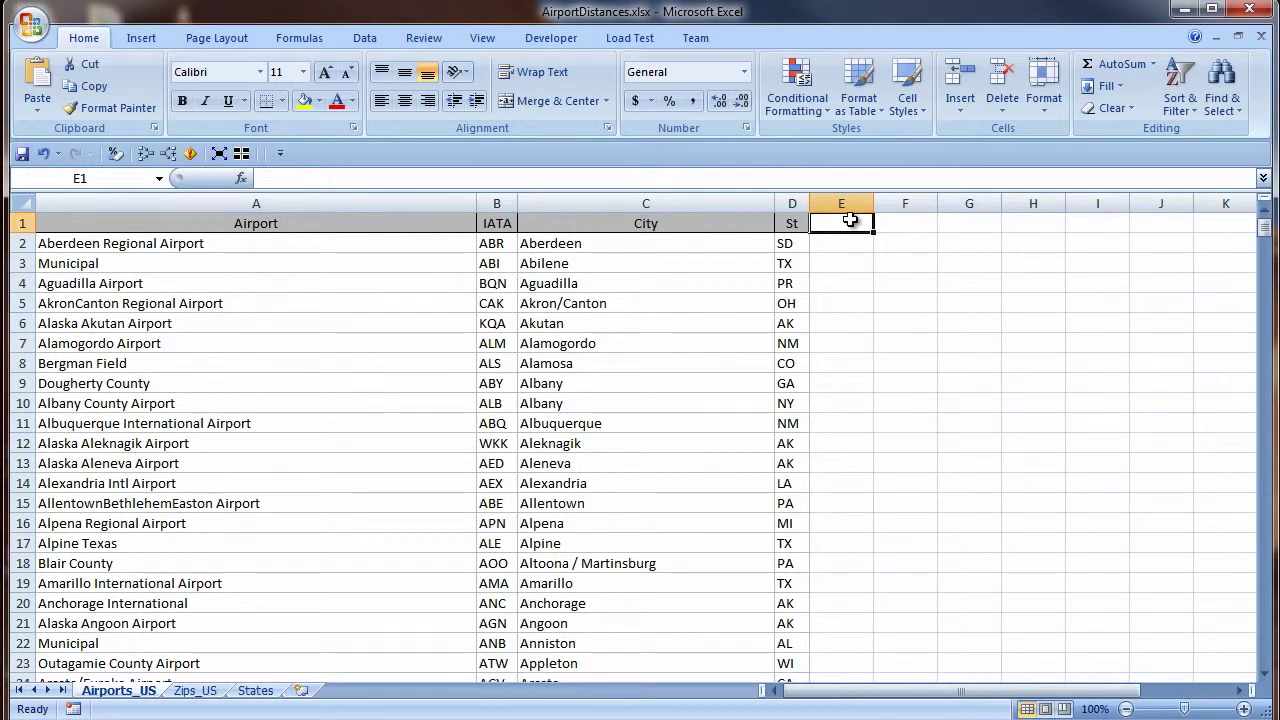
{"action": "type", "text": "Zip"}
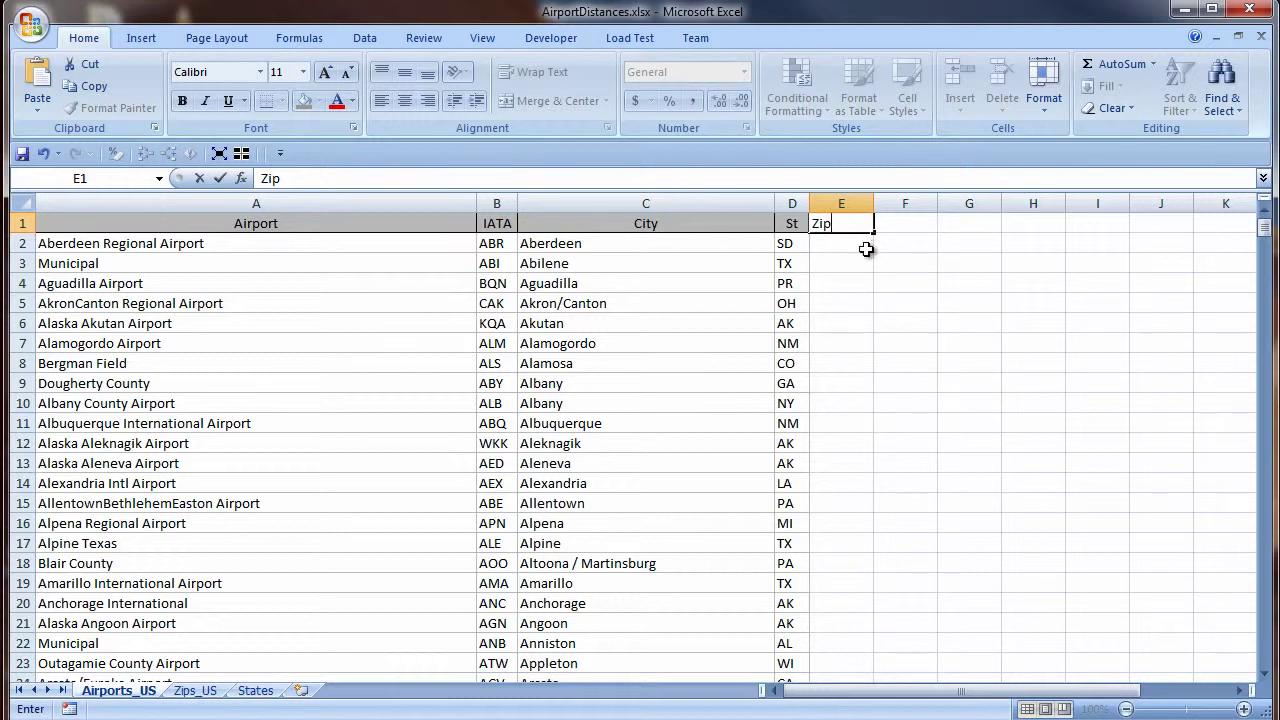
{"action": "left_click", "coordinate": [865, 248]}
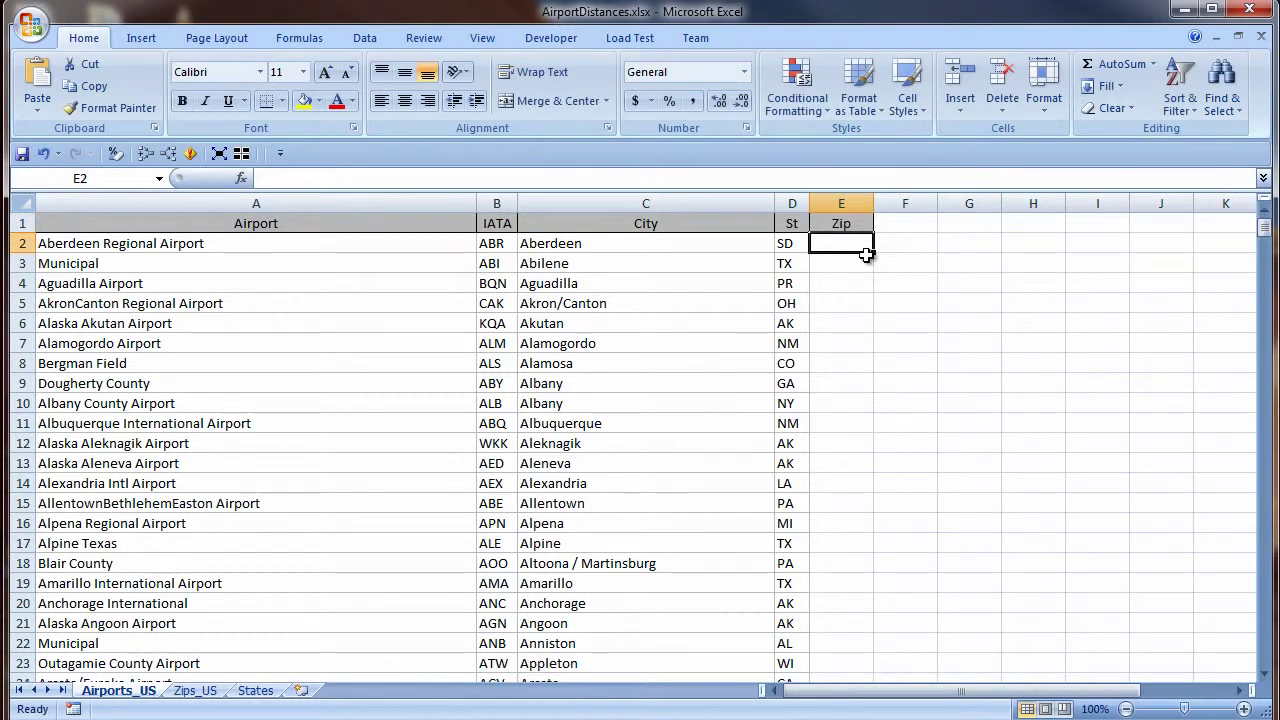
{"action": "type", "text": "=VL"}
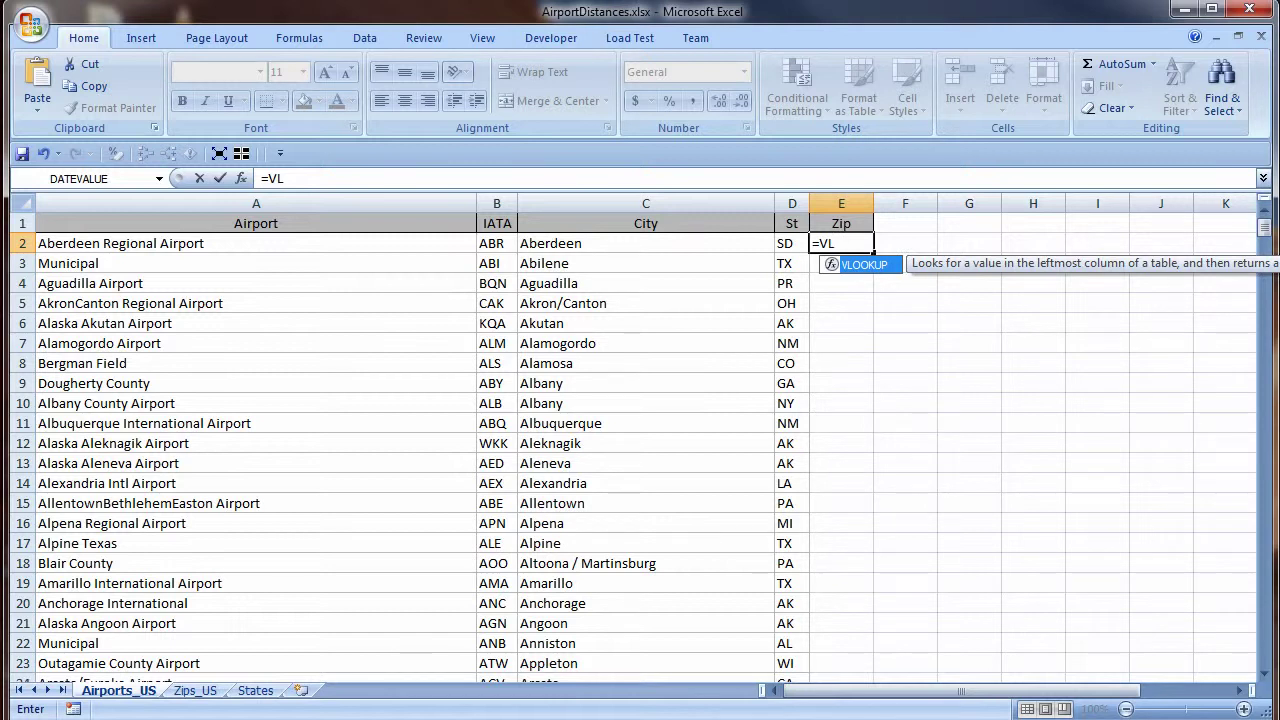
{"action": "key", "text": "Tab"}
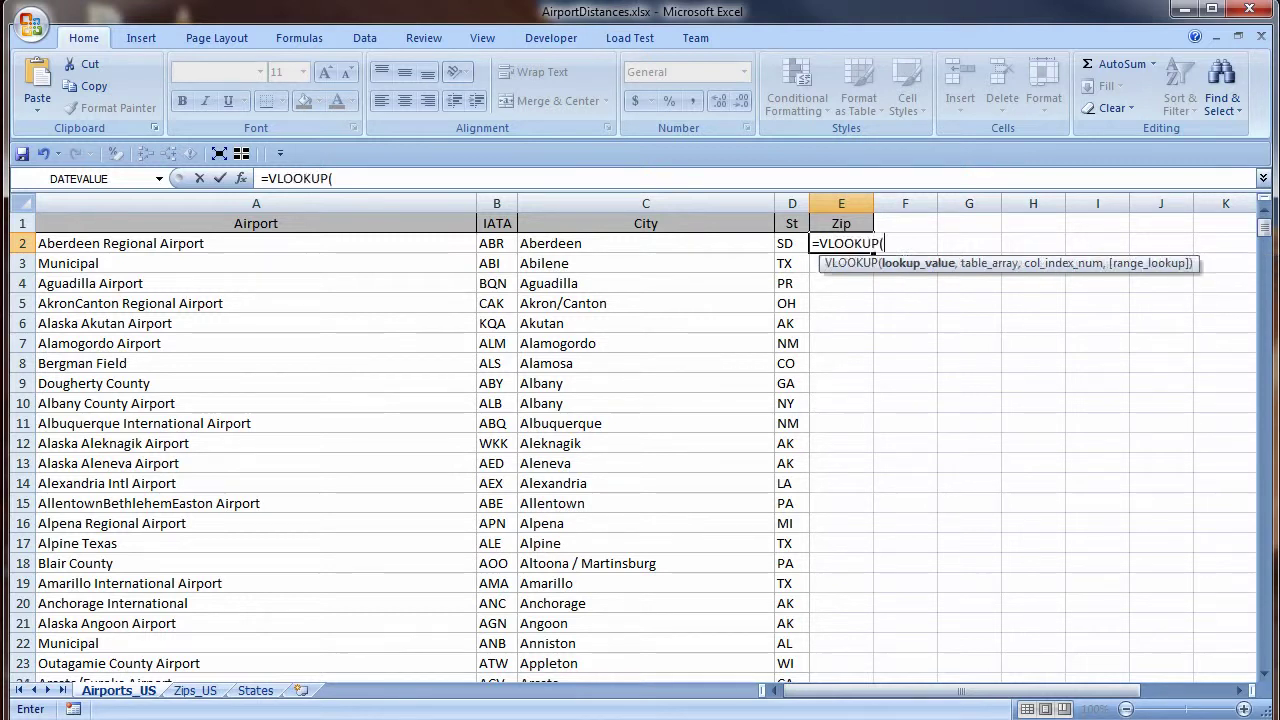
In the VLOOKUP arguments dialog, set the lookup value to D2 & C2.
{"action": "left_click", "coordinate": [242, 179]}
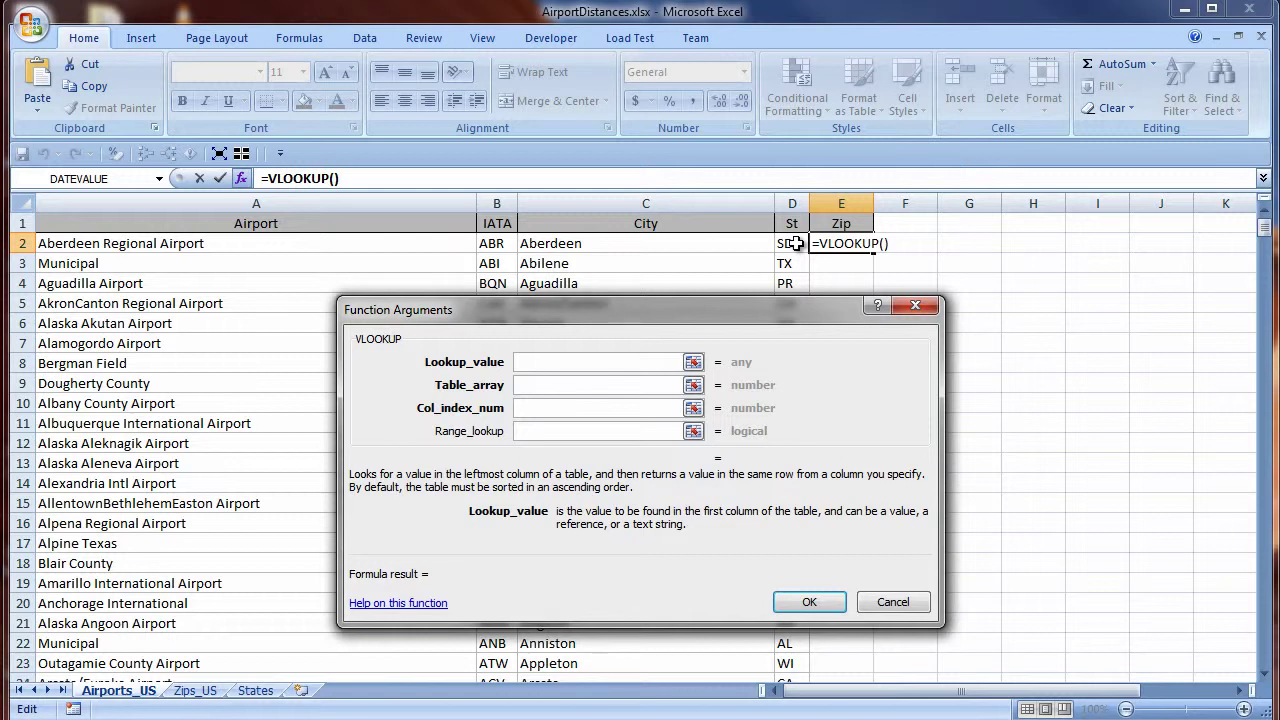
{"action": "left_click", "coordinate": [793, 243]}
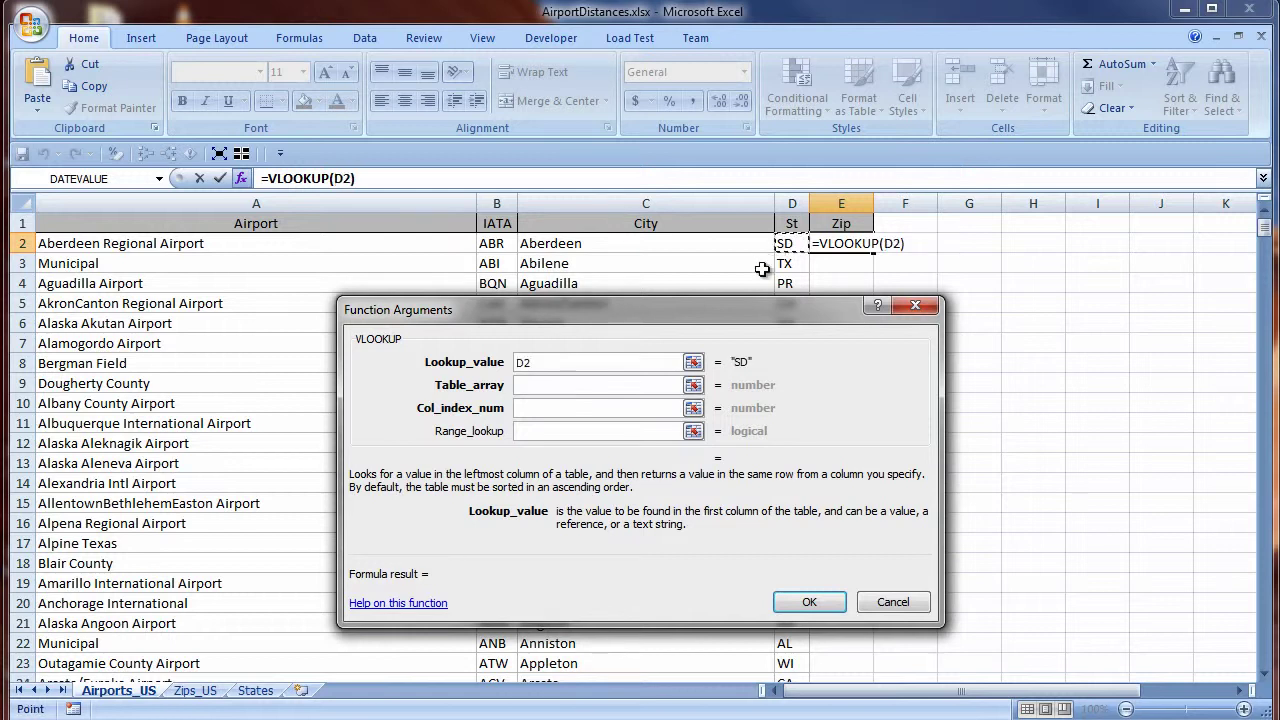
{"action": "left_click", "coordinate": [606, 364]}
{"action": "type", "text": "&"}
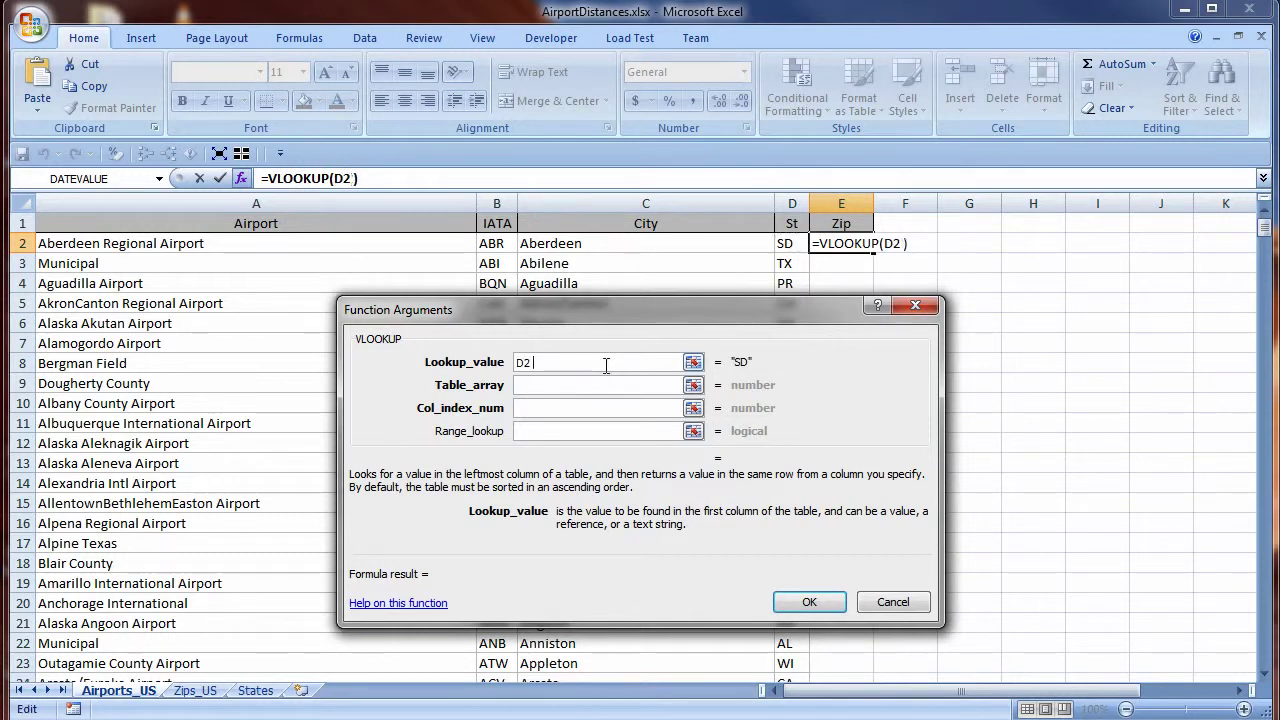
{"action": "left_click", "coordinate": [649, 245]}
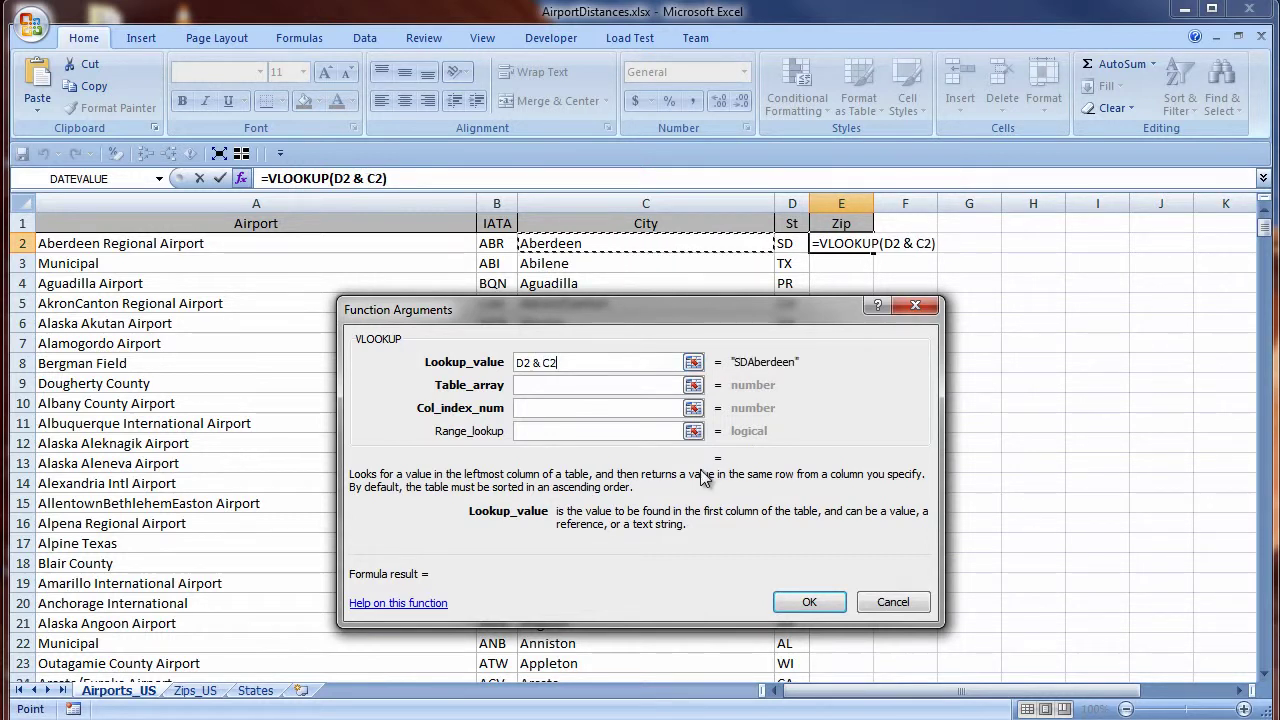
{"action": "key", "text": "Tab"}
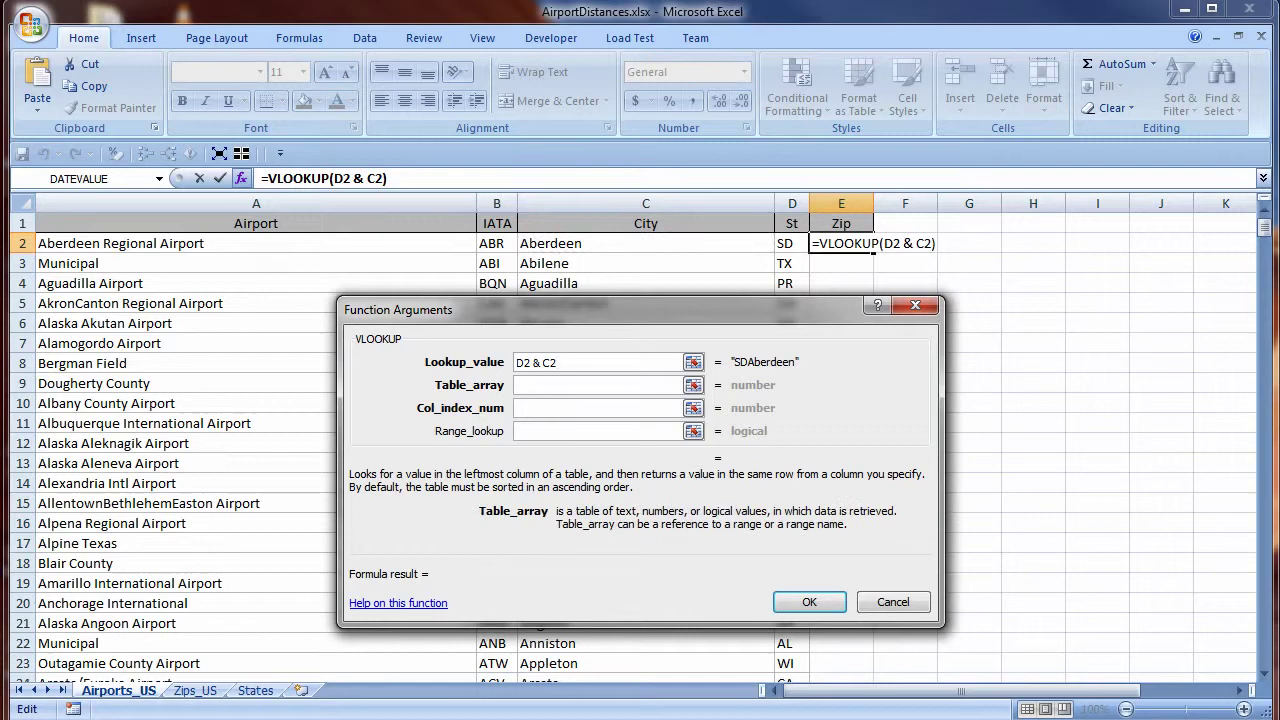
Set the table array to Zips_US!A2:G42767 and column index to 2, then confirm.
{"action": "left_click", "coordinate": [196, 690]}
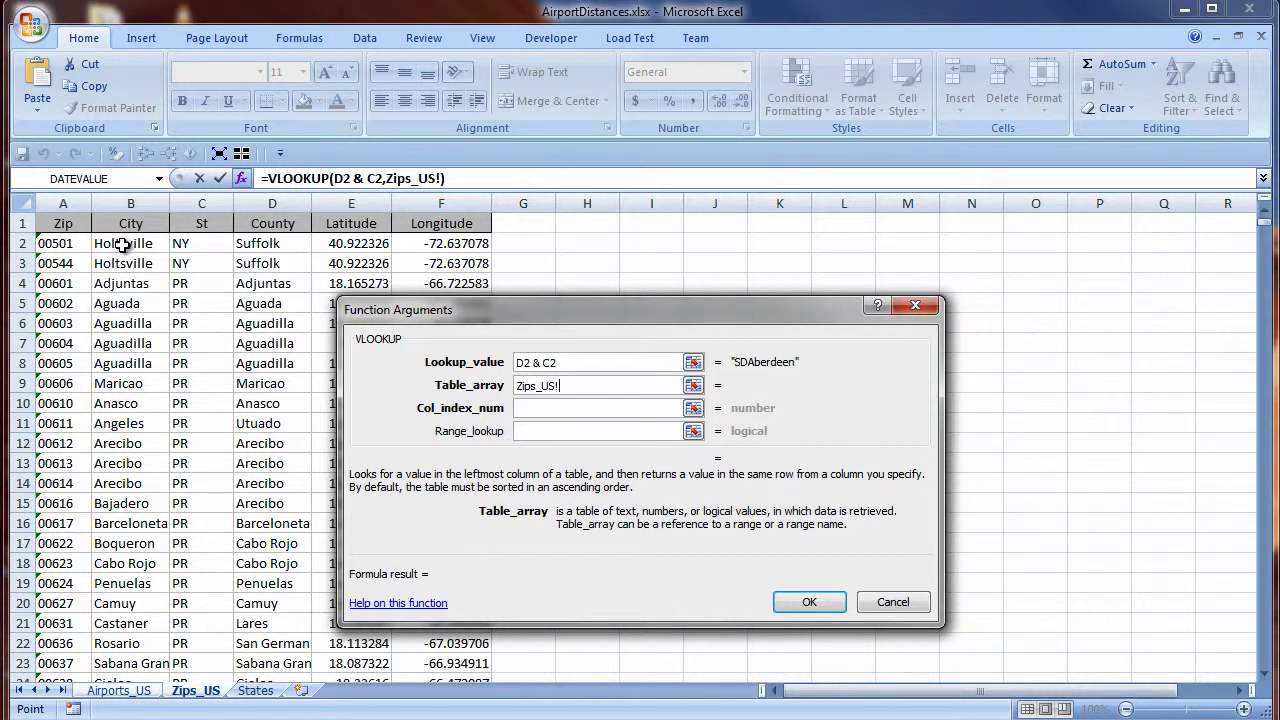
{"action": "left_click", "coordinate": [66, 244]}
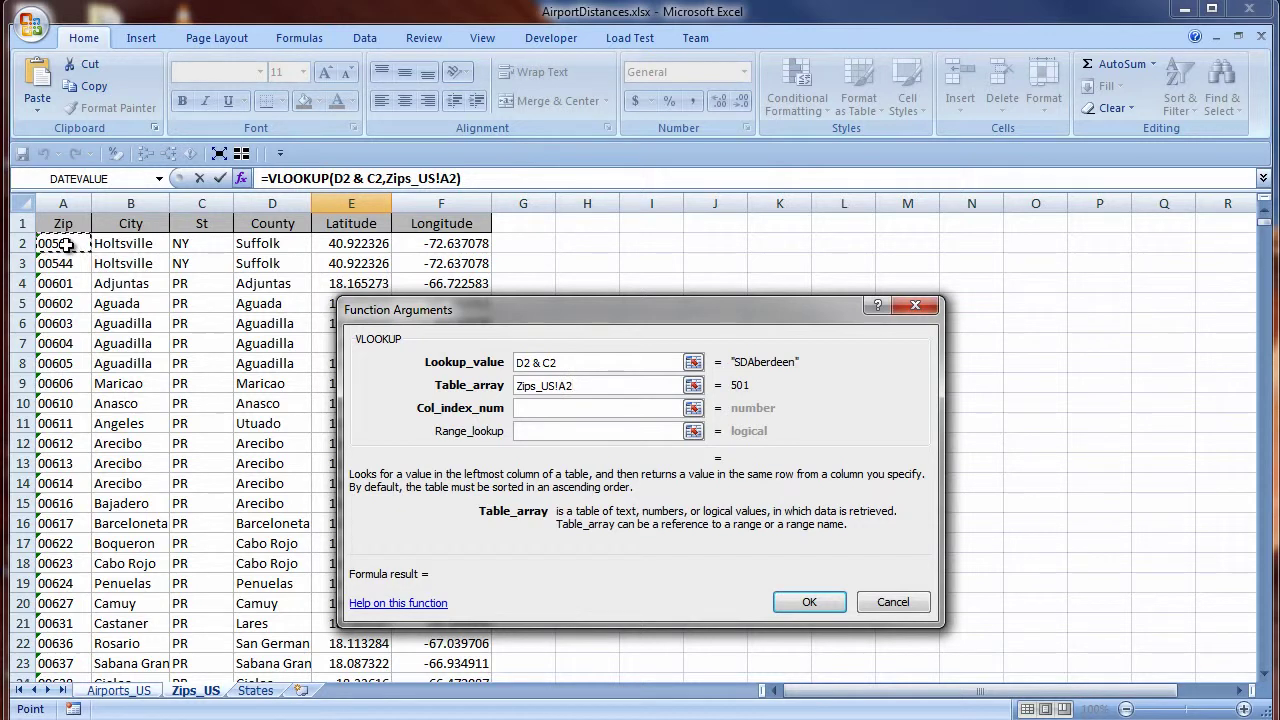
{"action": "left_click", "coordinate": [538, 246], "text": "shift"}
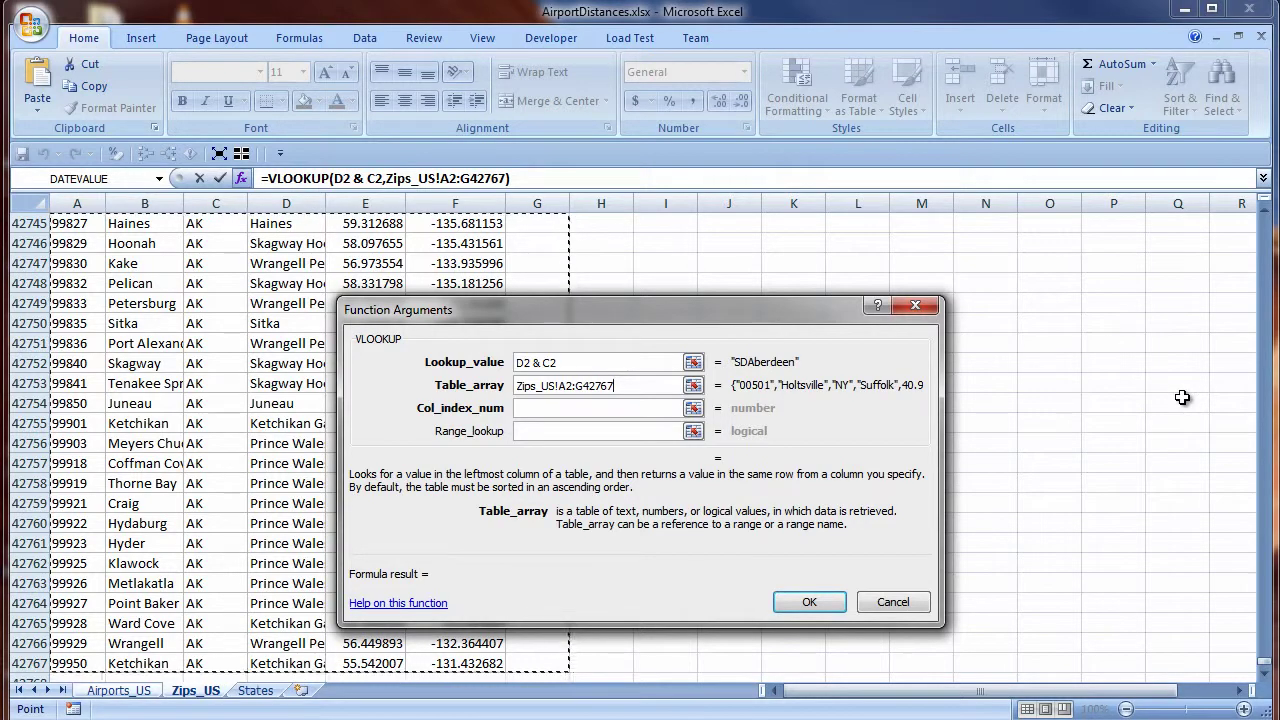
{"action": "left_click", "coordinate": [562, 409]}
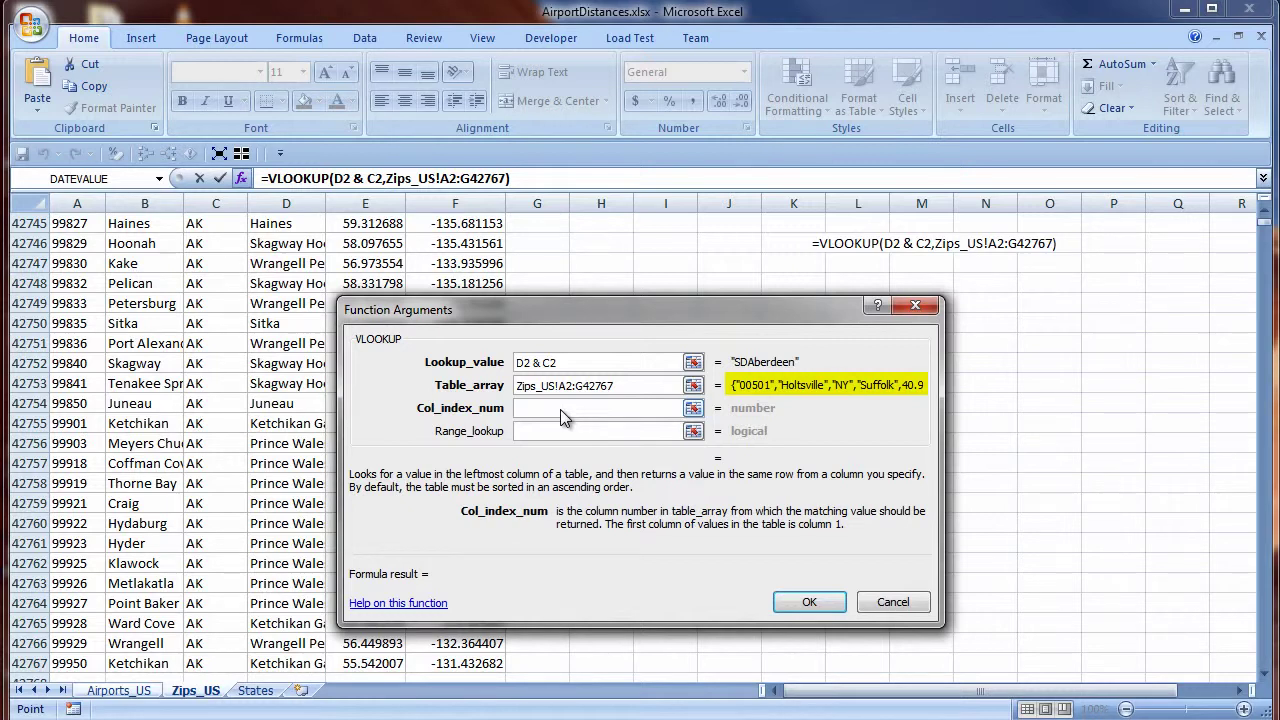
{"action": "type", "text": "2"}
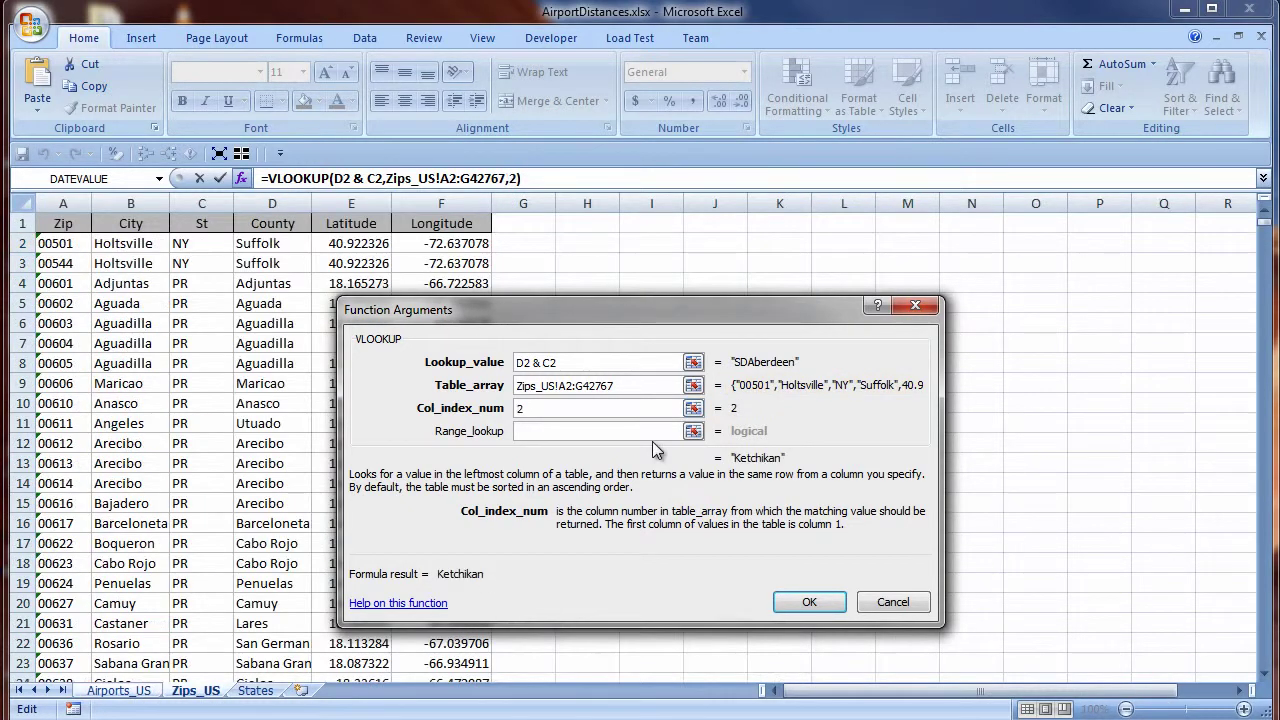
{"action": "left_click", "coordinate": [810, 603]}
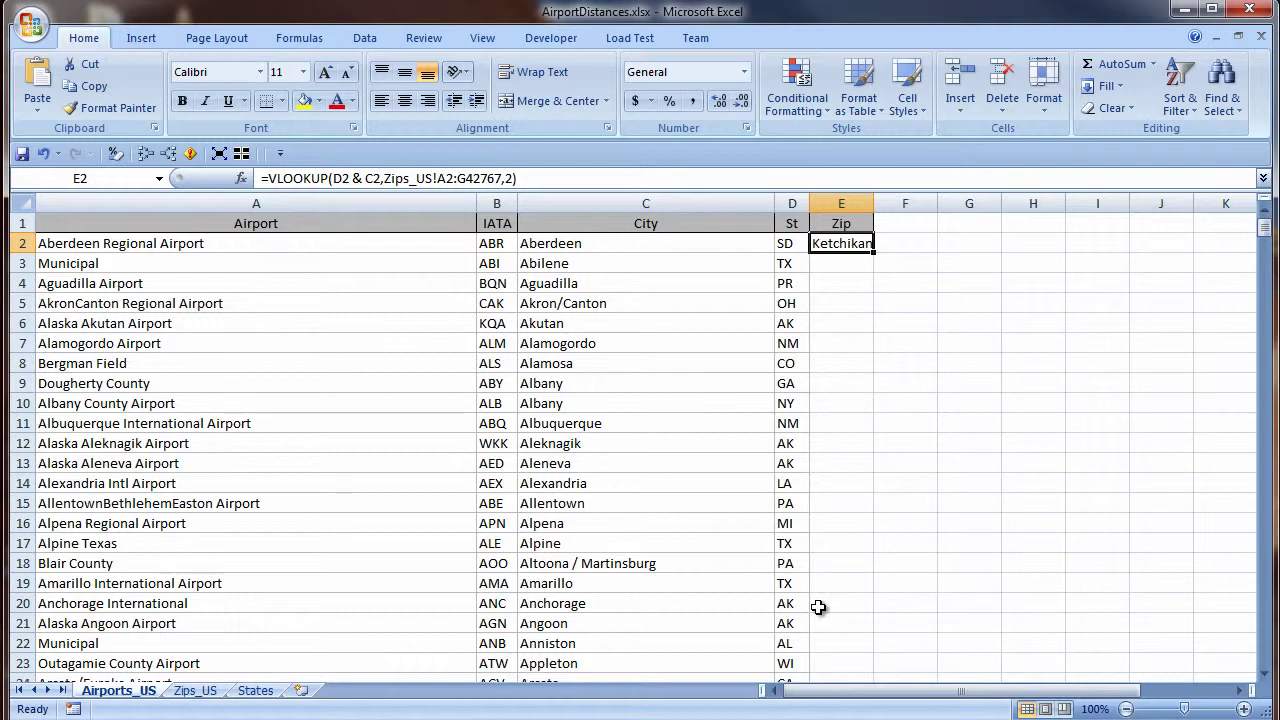
On Zips_US, insert a new column A headed StCity.
{"action": "left_click", "coordinate": [190, 691]}
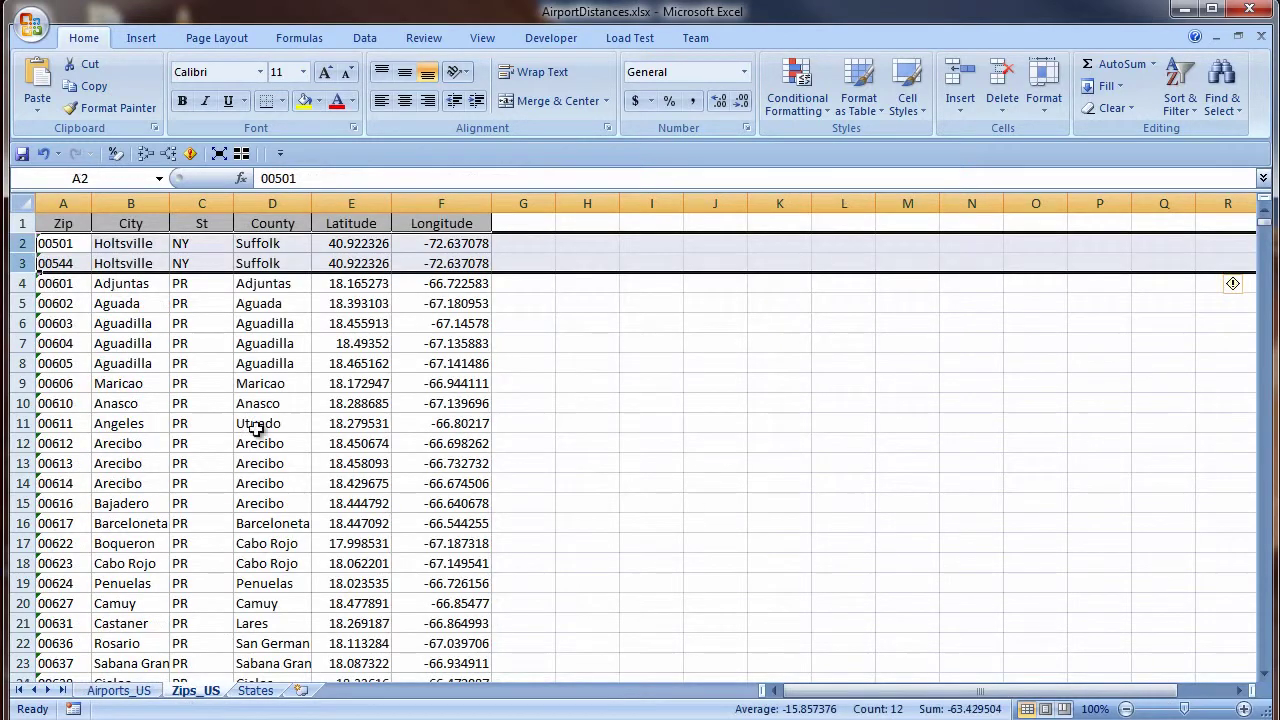
{"action": "right_click", "coordinate": [67, 201]}
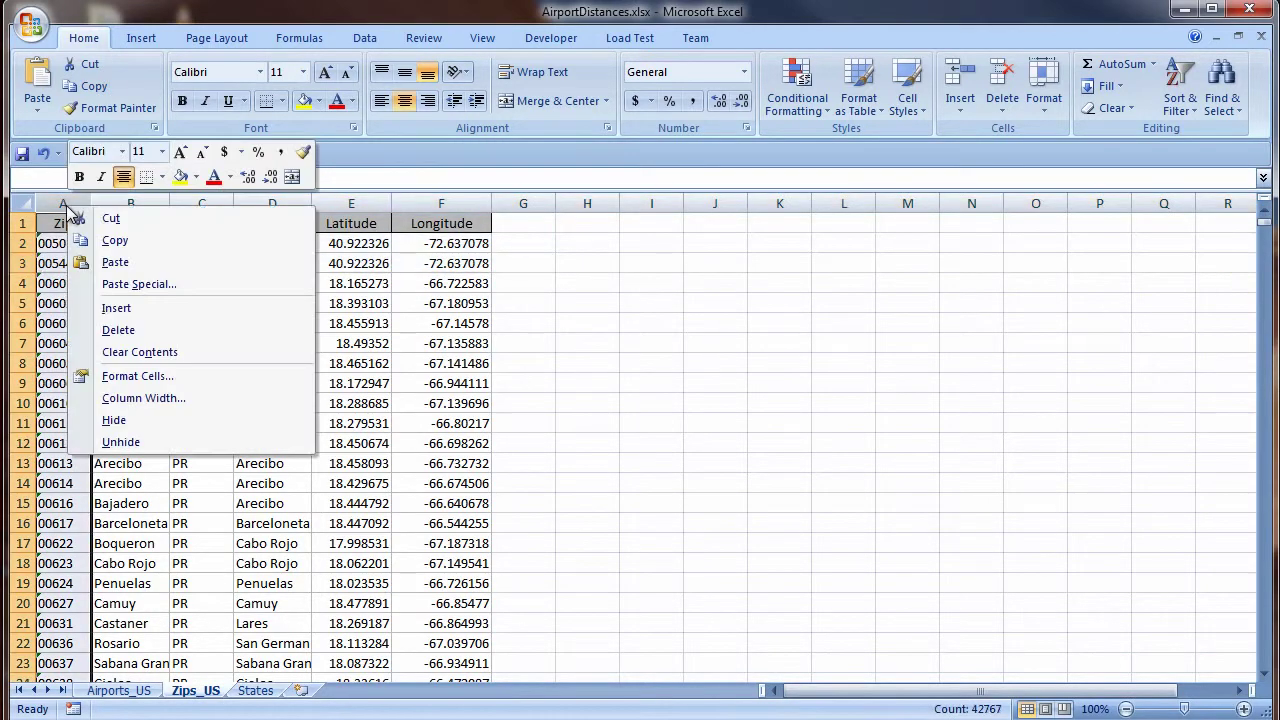
{"action": "left_click", "coordinate": [116, 309]}
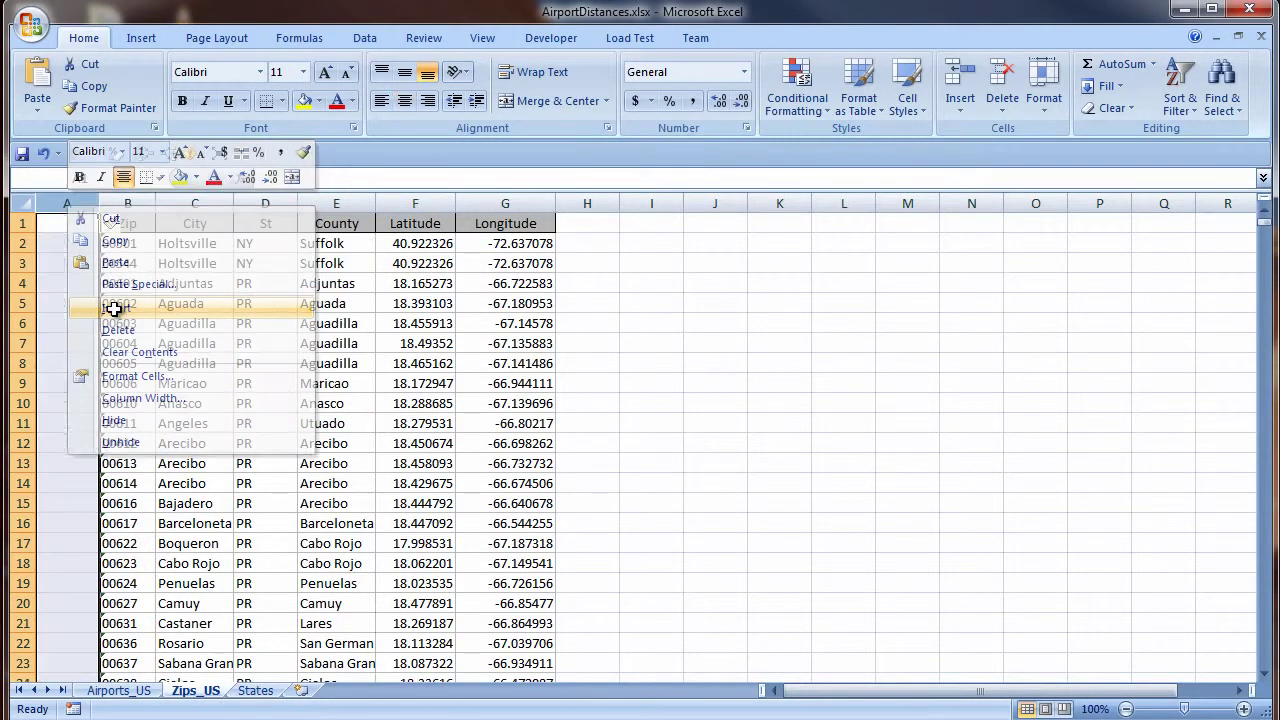
{"action": "left_click", "coordinate": [62, 221]}
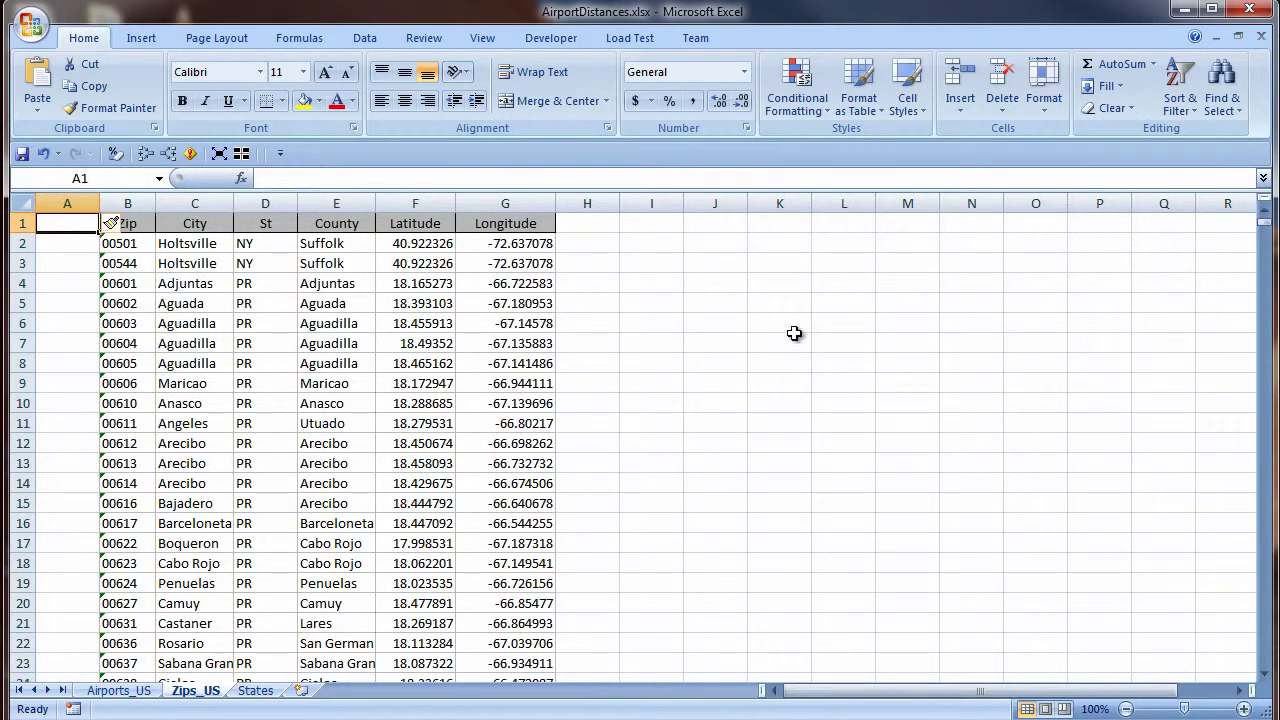
{"action": "type", "text": "StCity"}
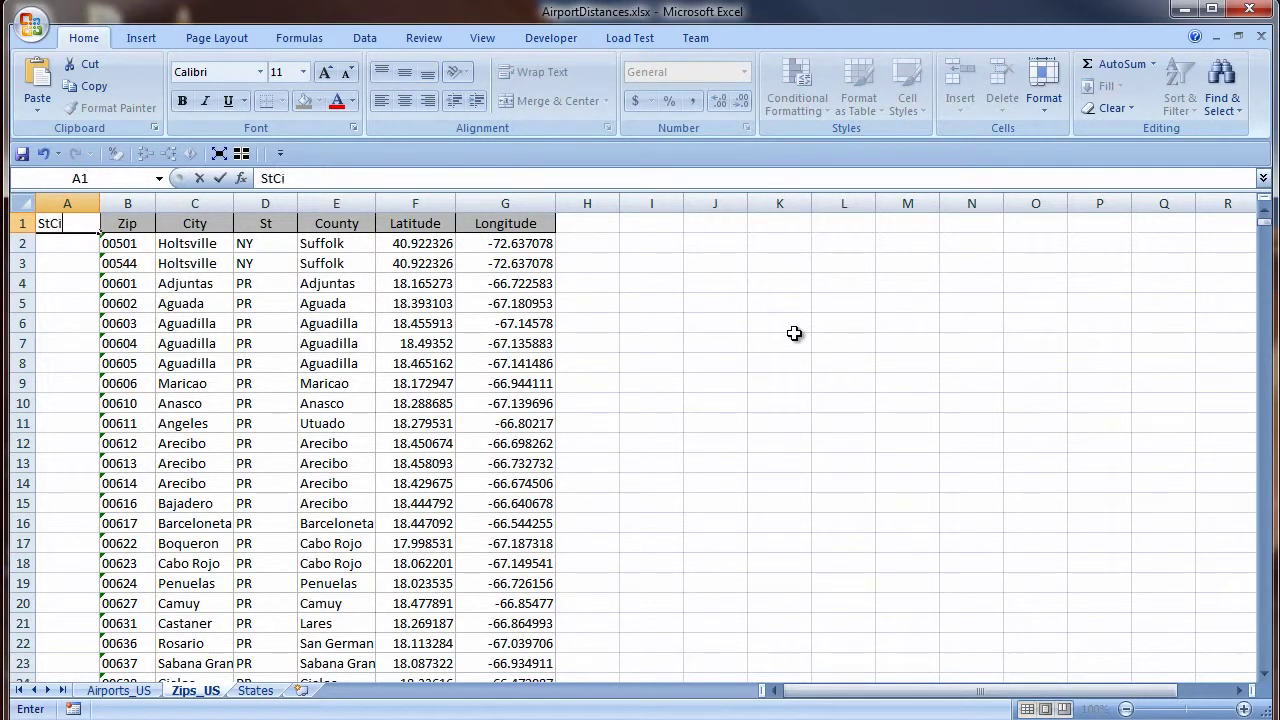
{"action": "left_click", "coordinate": [86, 249]}
Enter =D2 & C2 in A2, fill it down the column, and widen column A.
{"action": "type", "text": "="}
{"action": "left_click", "coordinate": [262, 250]}
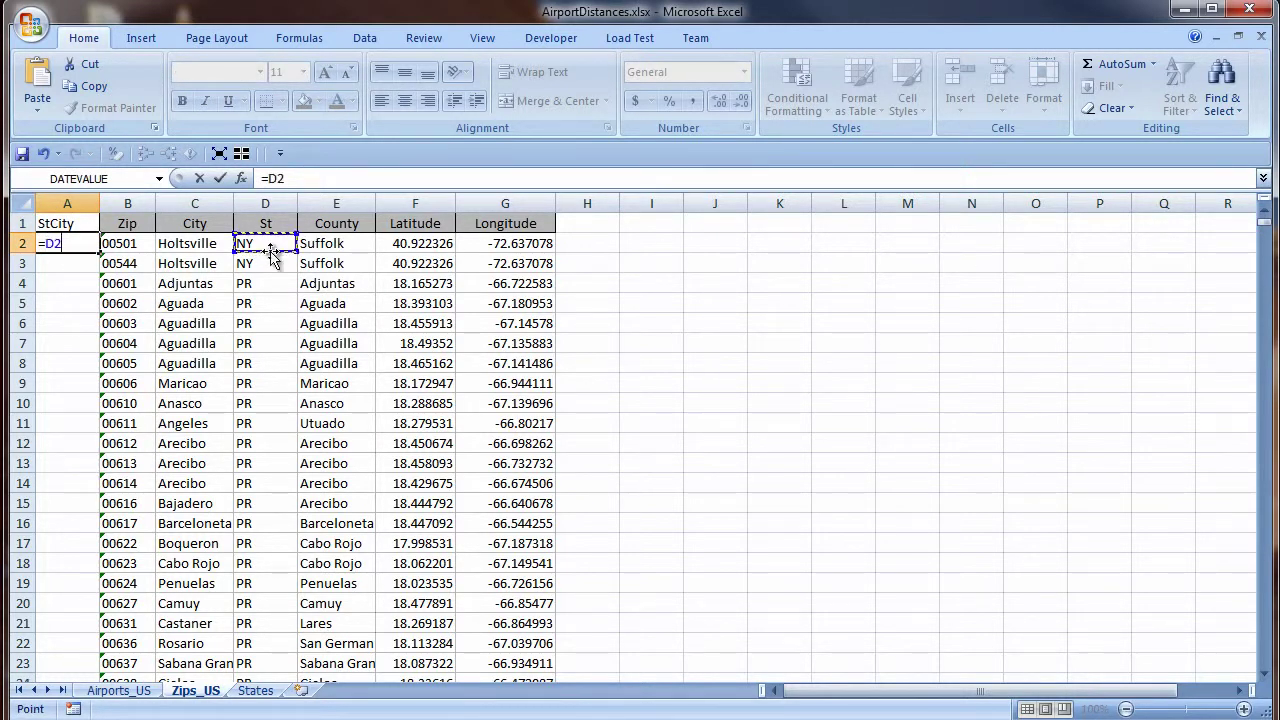
{"action": "type", "text": "&"}
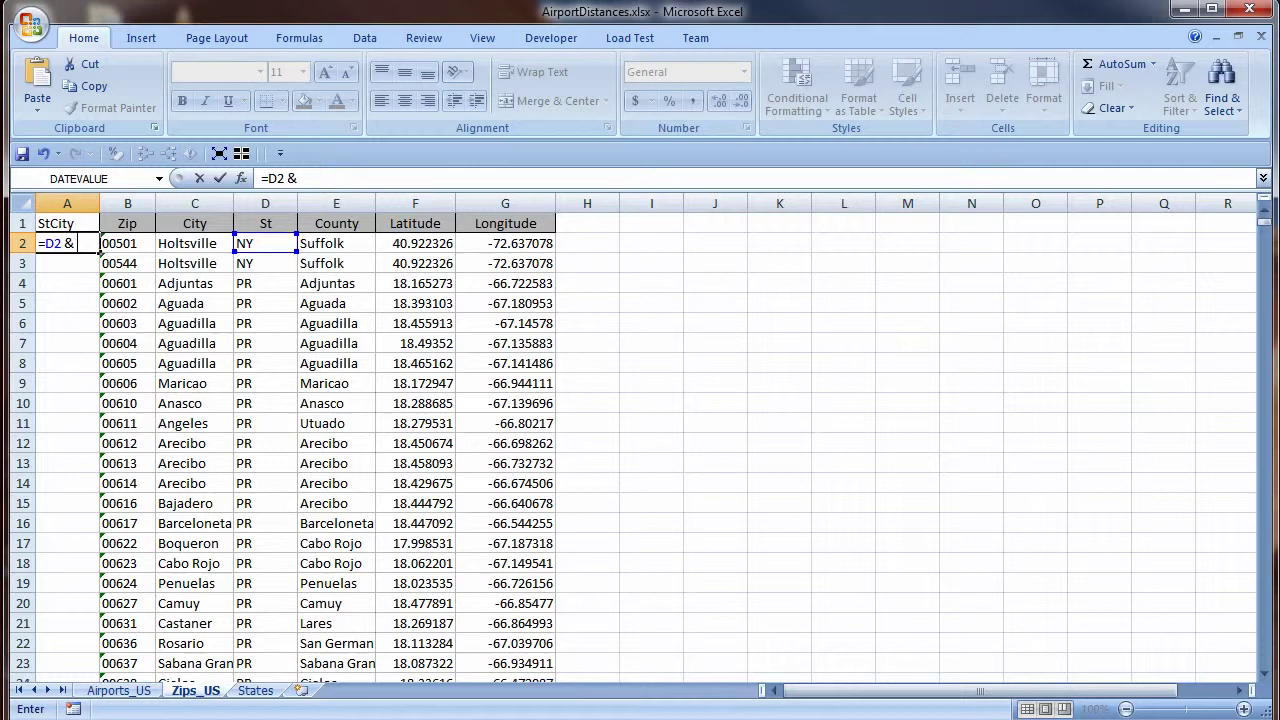
{"action": "left_click", "coordinate": [196, 248]}
{"action": "key", "text": "Return"}
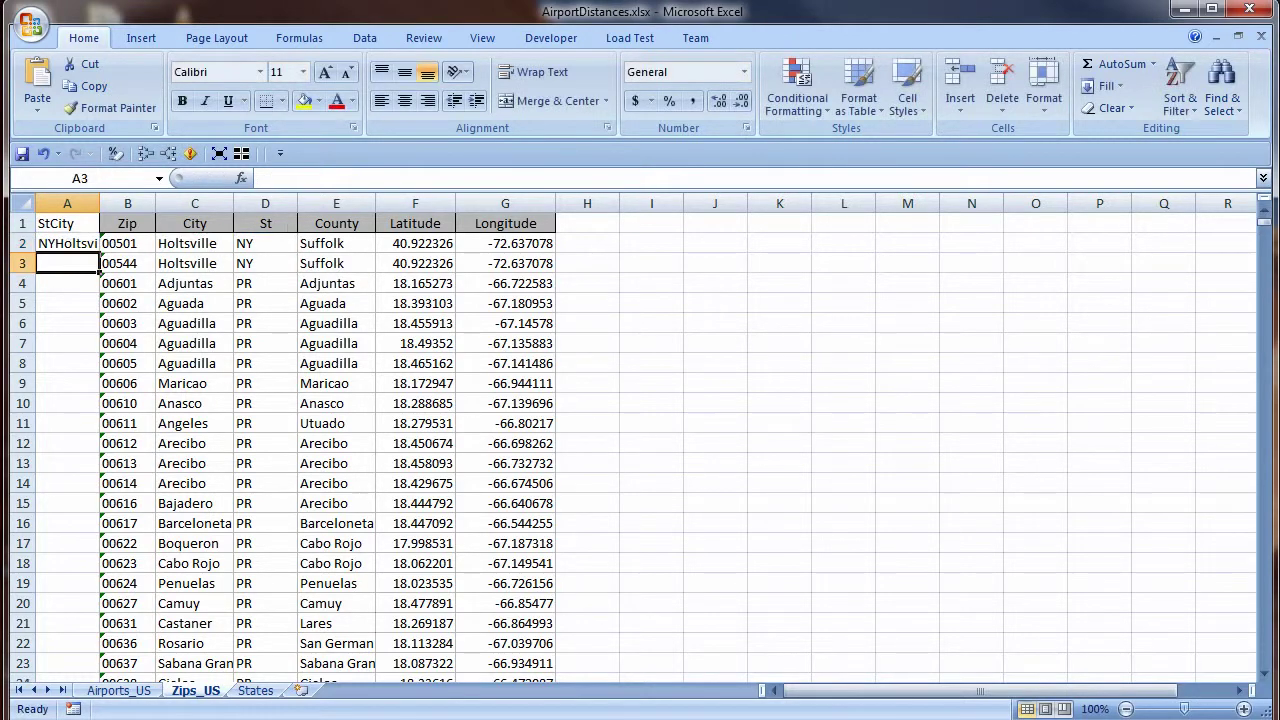
{"action": "left_click", "coordinate": [85, 242]}
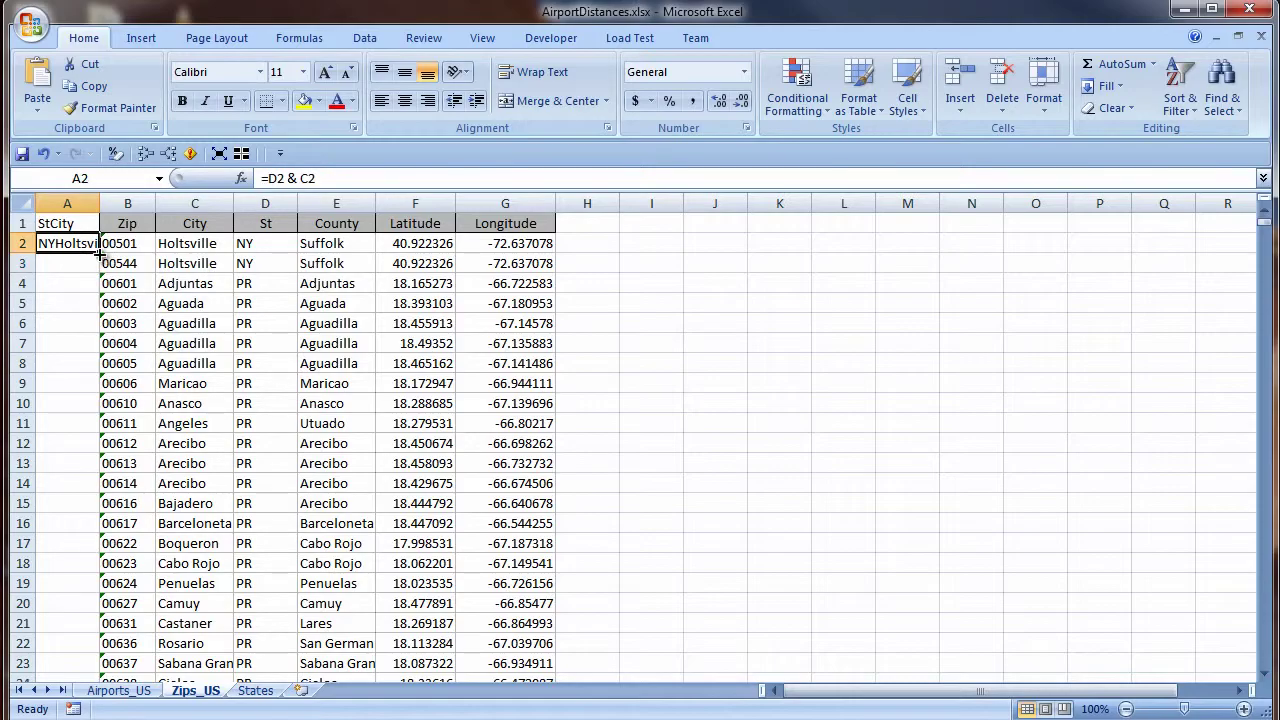
{"action": "double_click", "coordinate": [100, 254]}
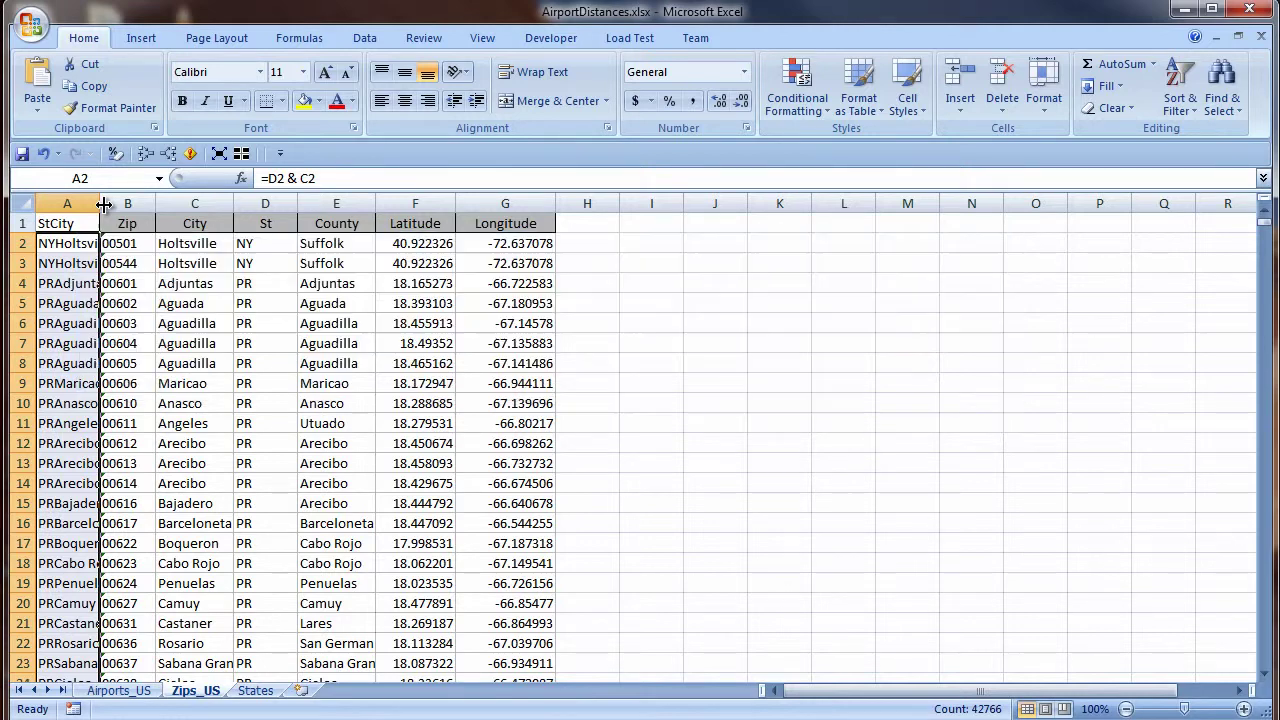
{"action": "left_click_drag", "start_coordinate": [103, 204], "coordinate": [235, 204]}
Ignore the numbers-stored-as-text warnings on the Zip values from B2 down.
{"action": "left_click", "coordinate": [257, 243]}
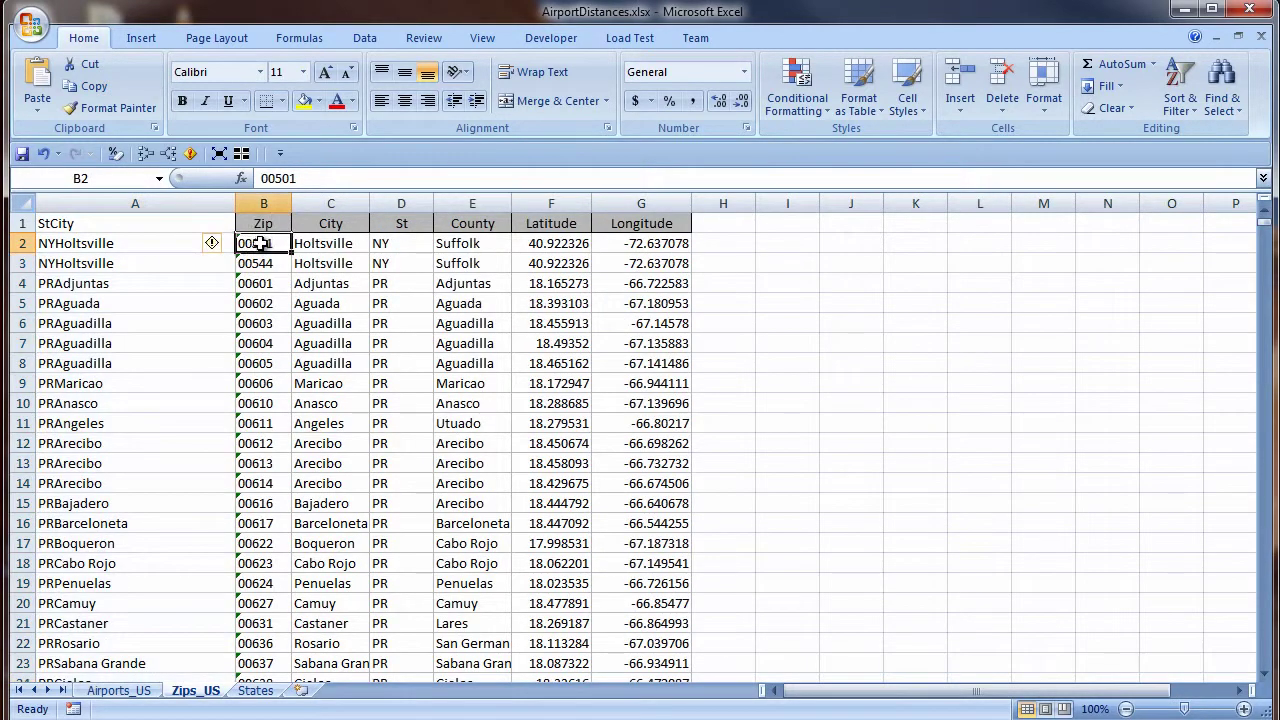
{"action": "left_click", "coordinate": [228, 245]}
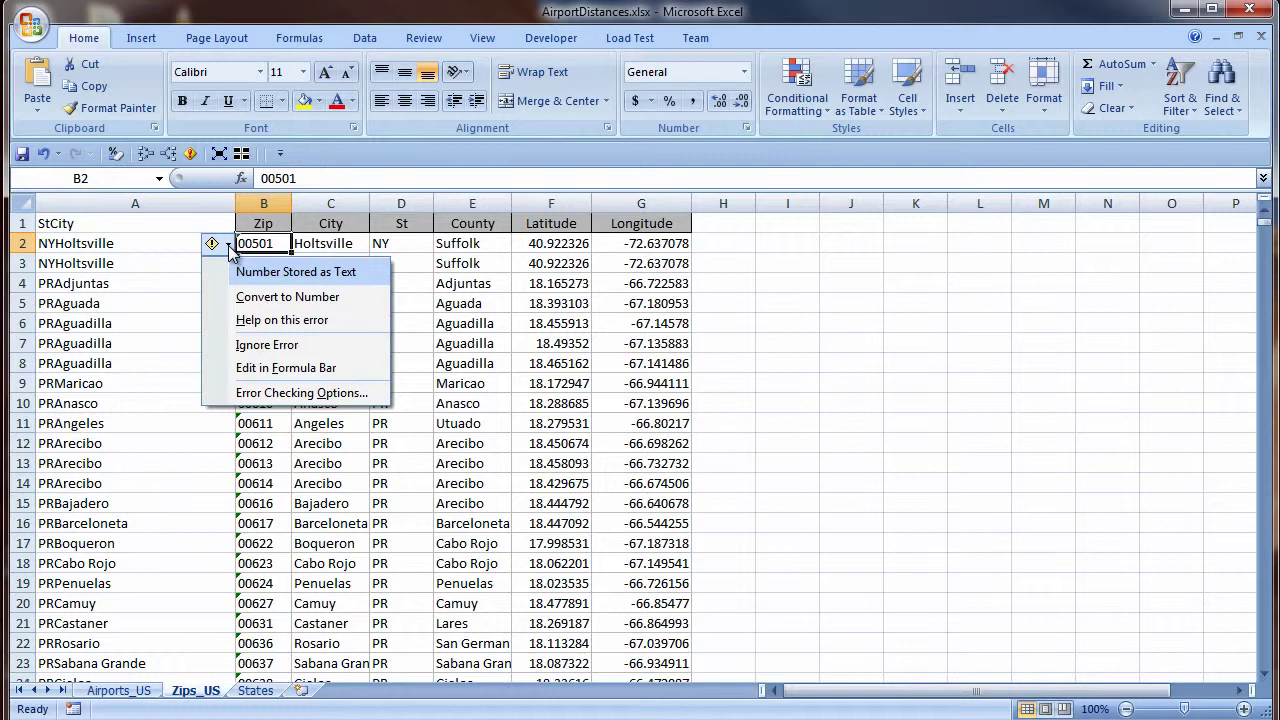
{"action": "left_click", "coordinate": [259, 243]}
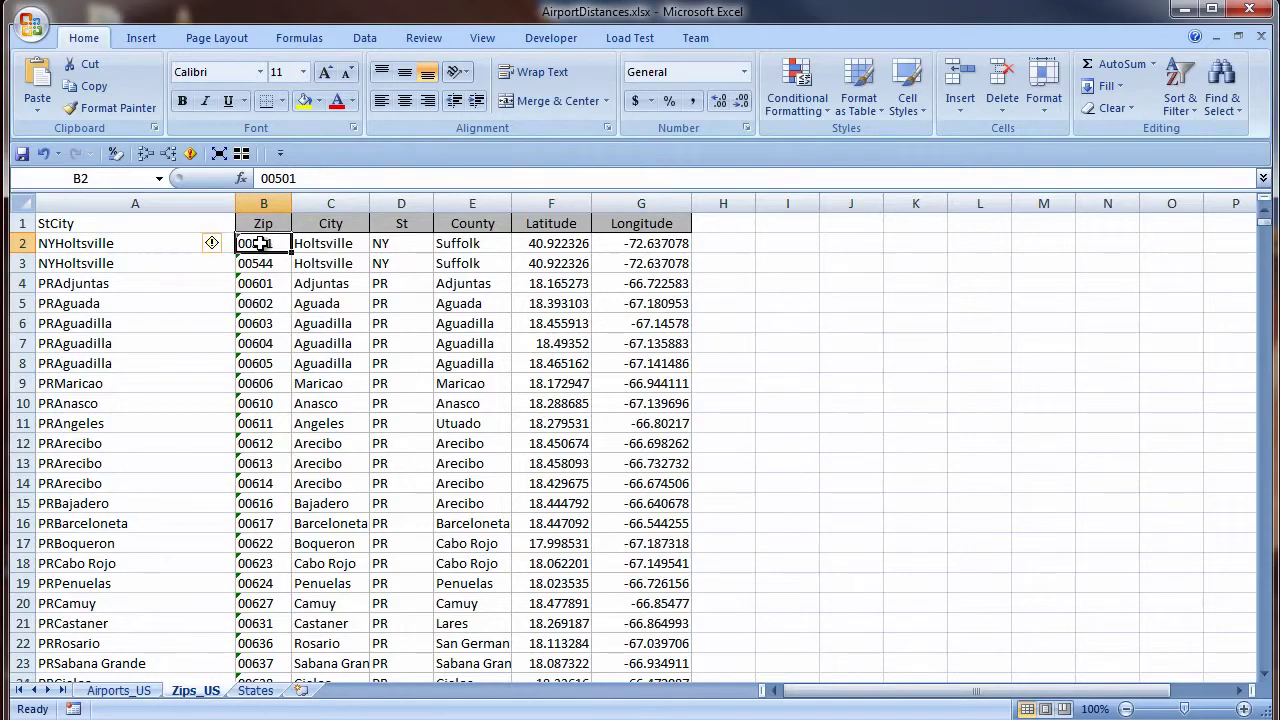
{"action": "key", "text": "ctrl+shift+Down"}
{"action": "left_click_drag", "start_coordinate": [1264, 668], "coordinate": [1262, 222]}
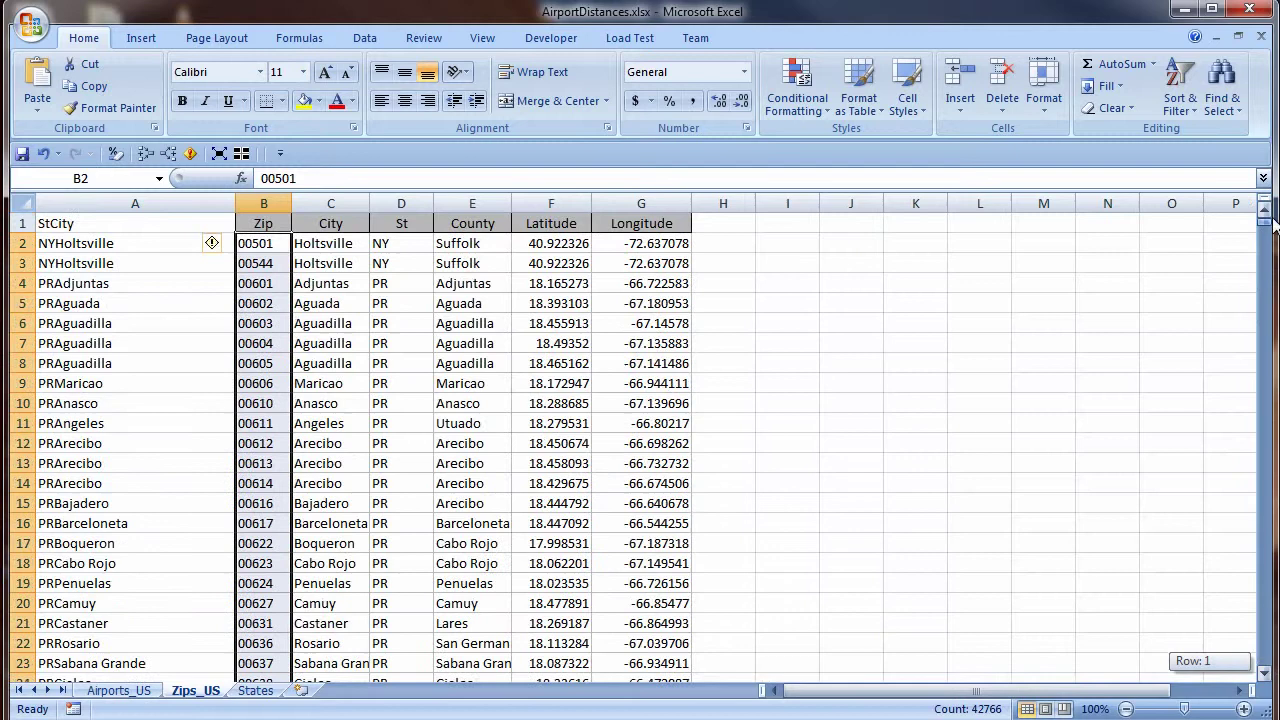
{"action": "left_click", "coordinate": [213, 243]}
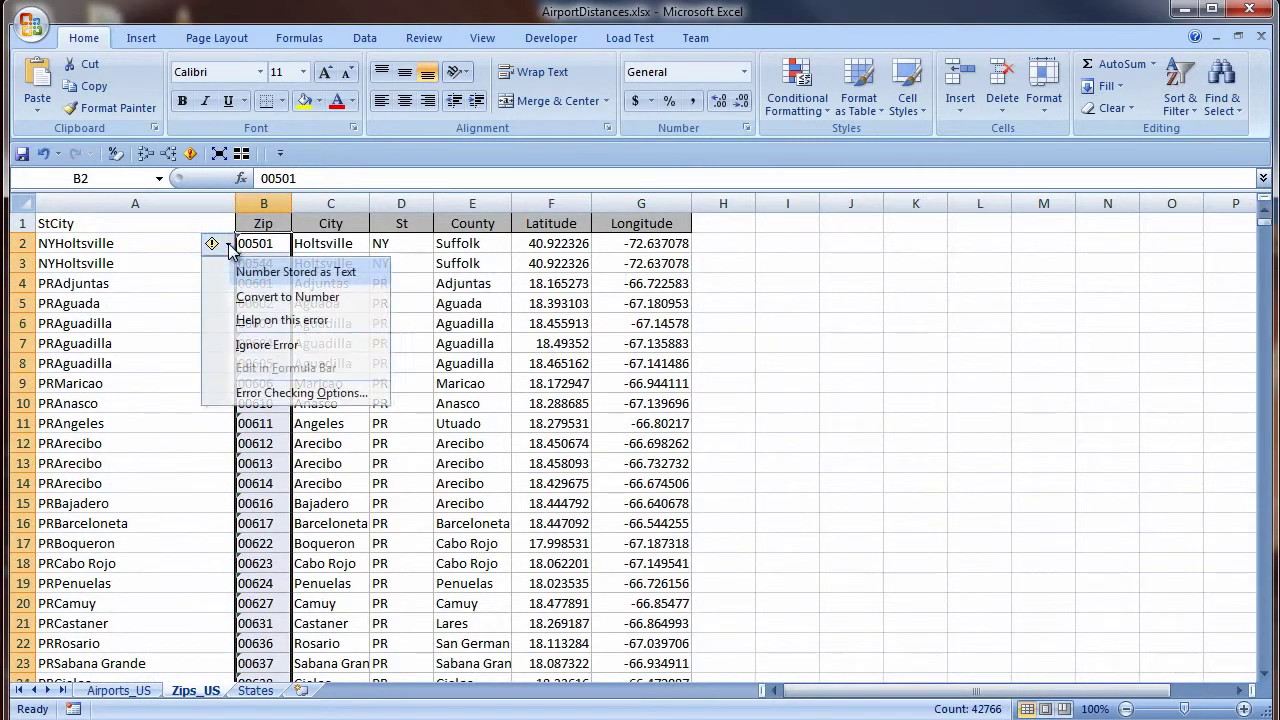
{"action": "left_click", "coordinate": [320, 345]}
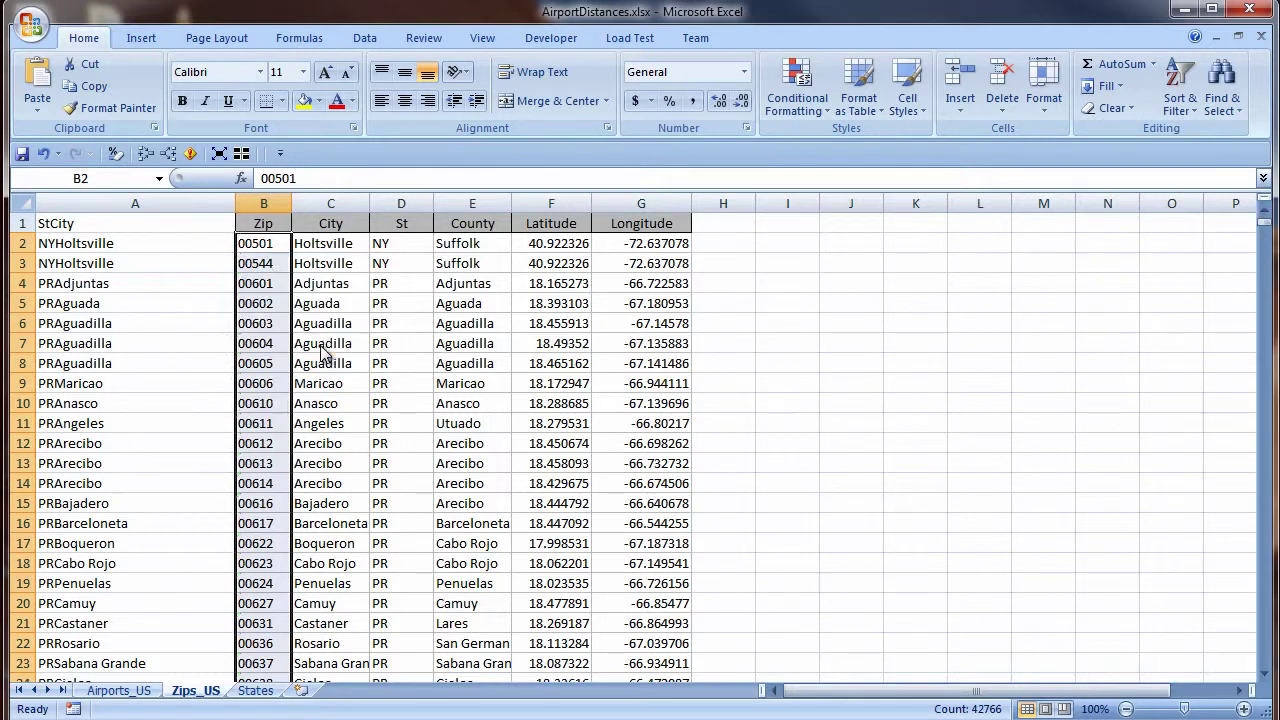
Copy the Zip header's formatting in B1 onto the StCity header in A1.
{"action": "key", "text": "Up"}
{"action": "left_click", "coordinate": [112, 105]}
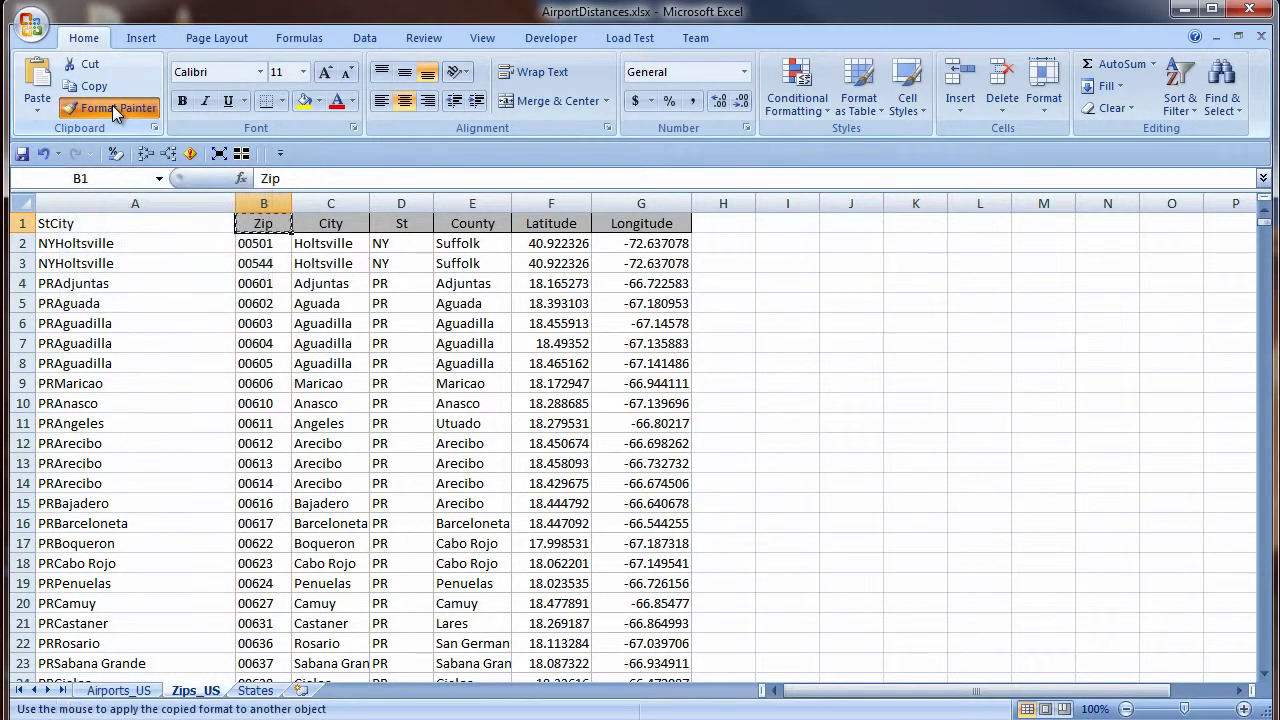
{"action": "left_click", "coordinate": [96, 222]}
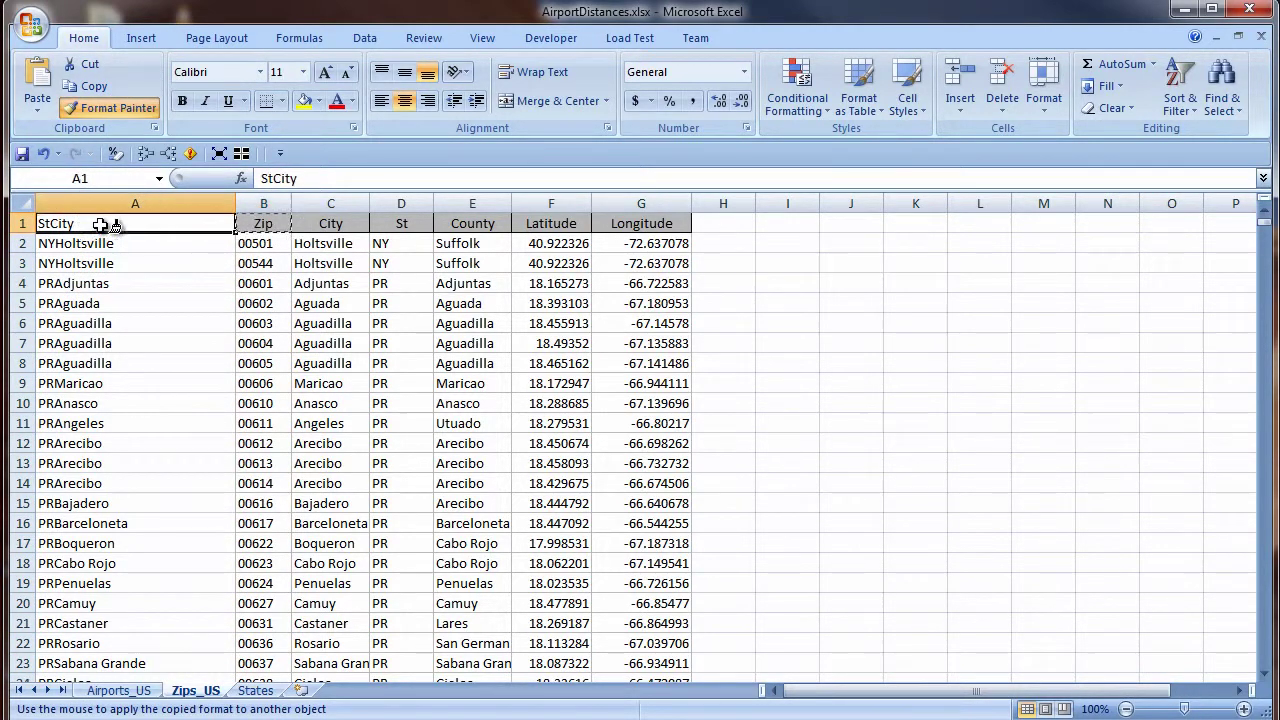
{"action": "key", "text": "Down"}
Freeze the top row of Zips_US.
{"action": "left_click", "coordinate": [482, 38]}
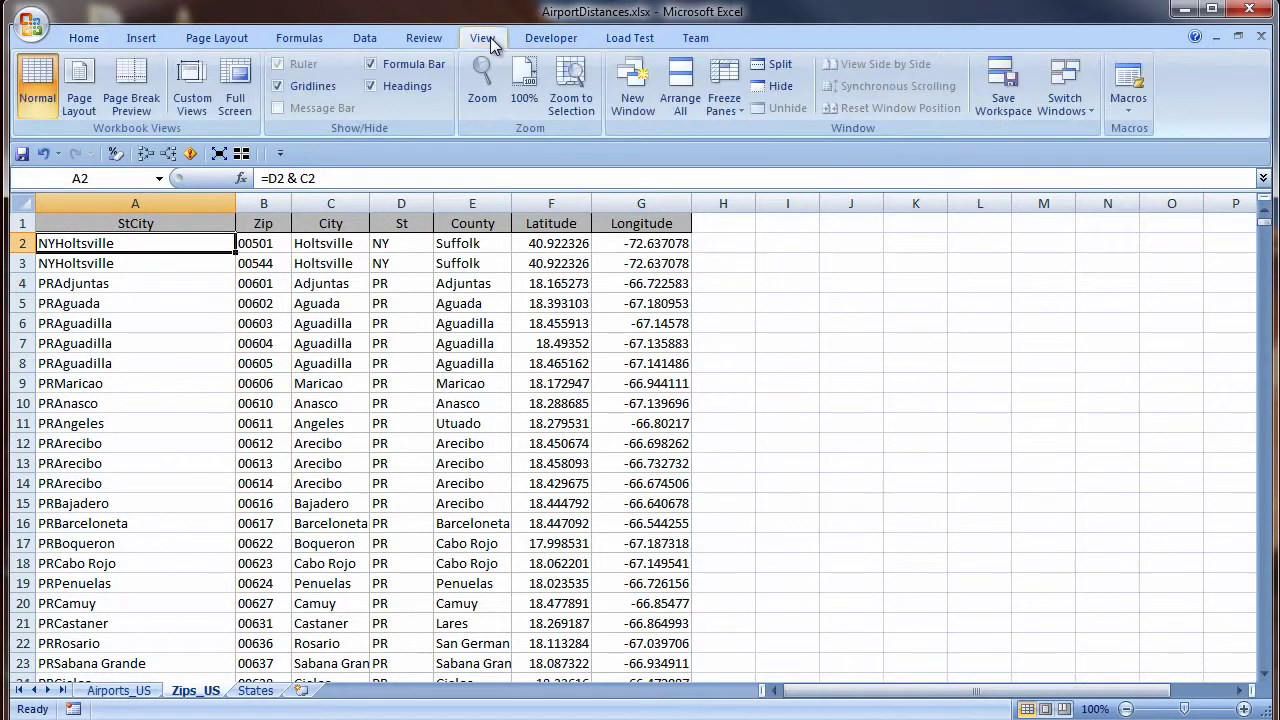
{"action": "left_click", "coordinate": [738, 100]}
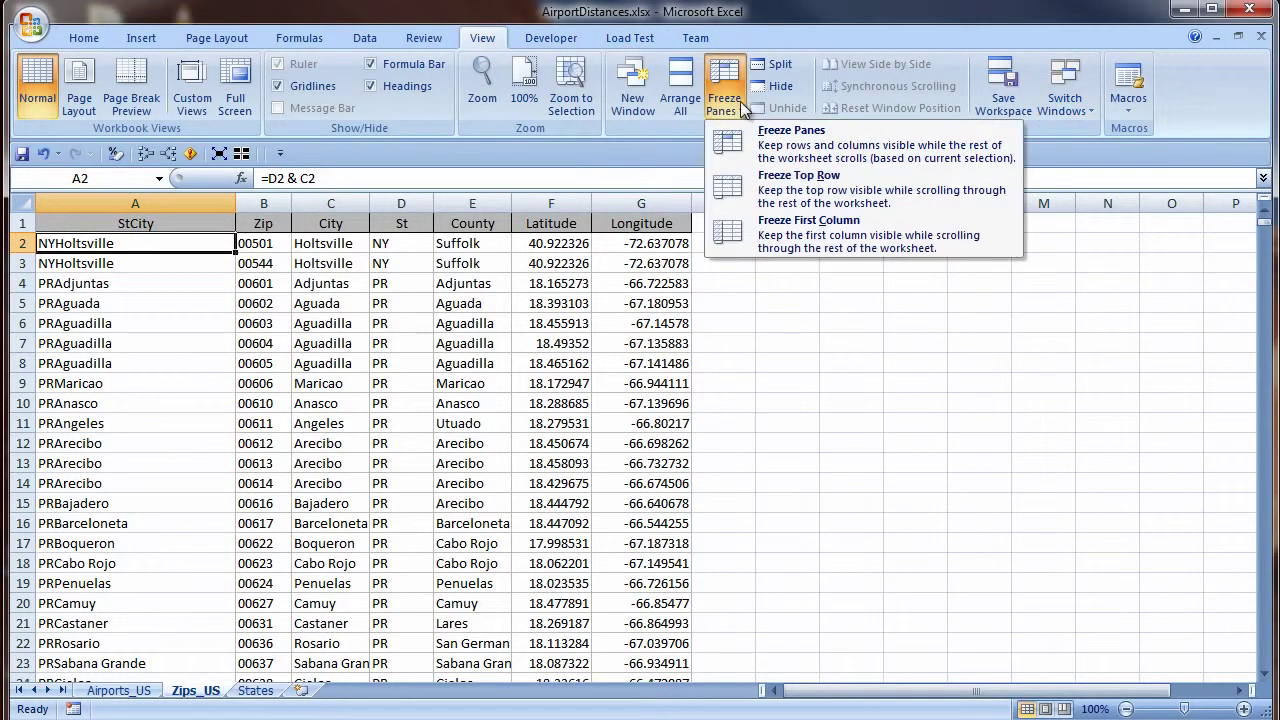
{"action": "left_click", "coordinate": [788, 196]}
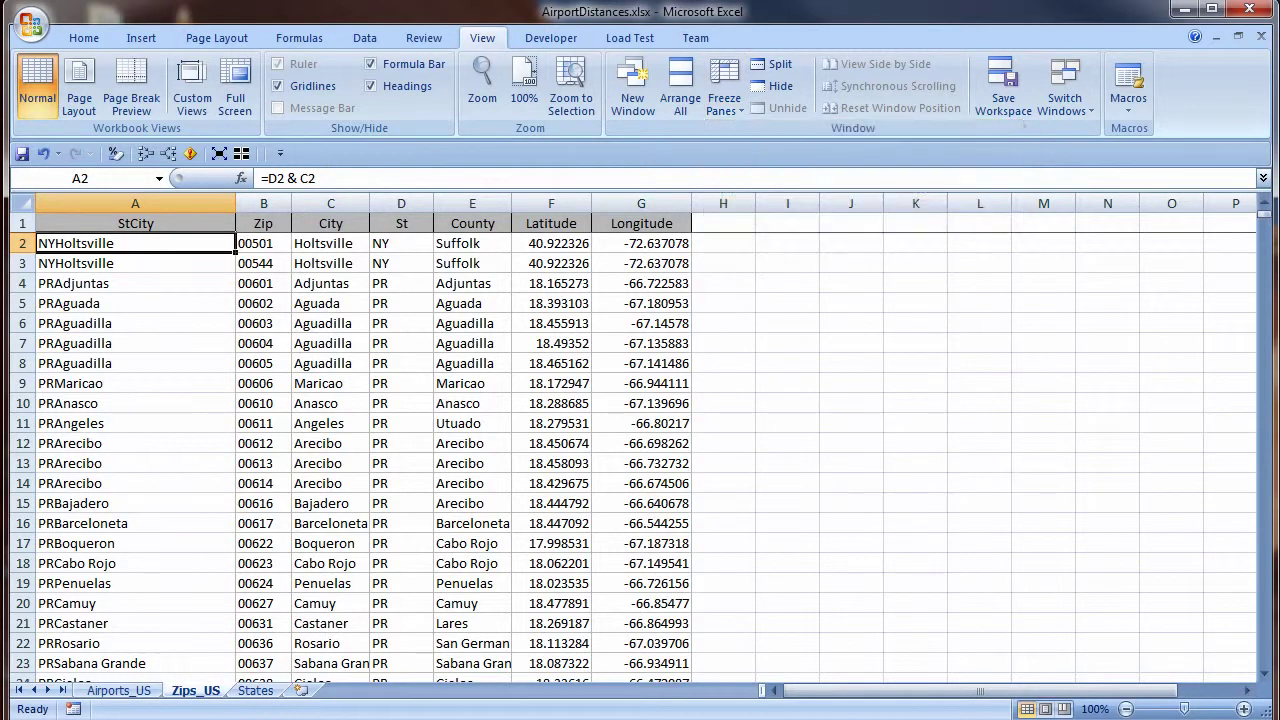
Make the Zips_US lookup range in E2's VLOOKUP absolute with F4.
{"action": "left_click", "coordinate": [1265, 620]}
{"action": "left_click", "coordinate": [1265, 620]}
{"action": "left_click", "coordinate": [1265, 620]}
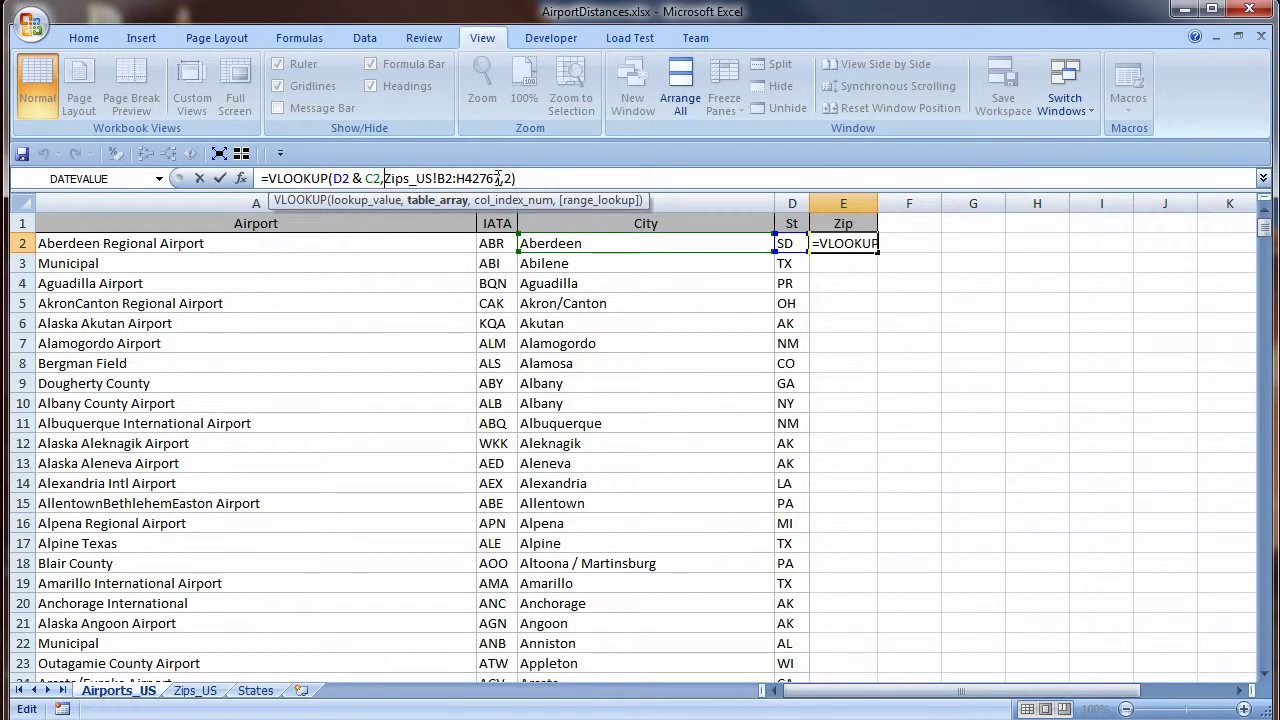
{"action": "left_click_drag", "start_coordinate": [384, 178], "coordinate": [497, 178]}
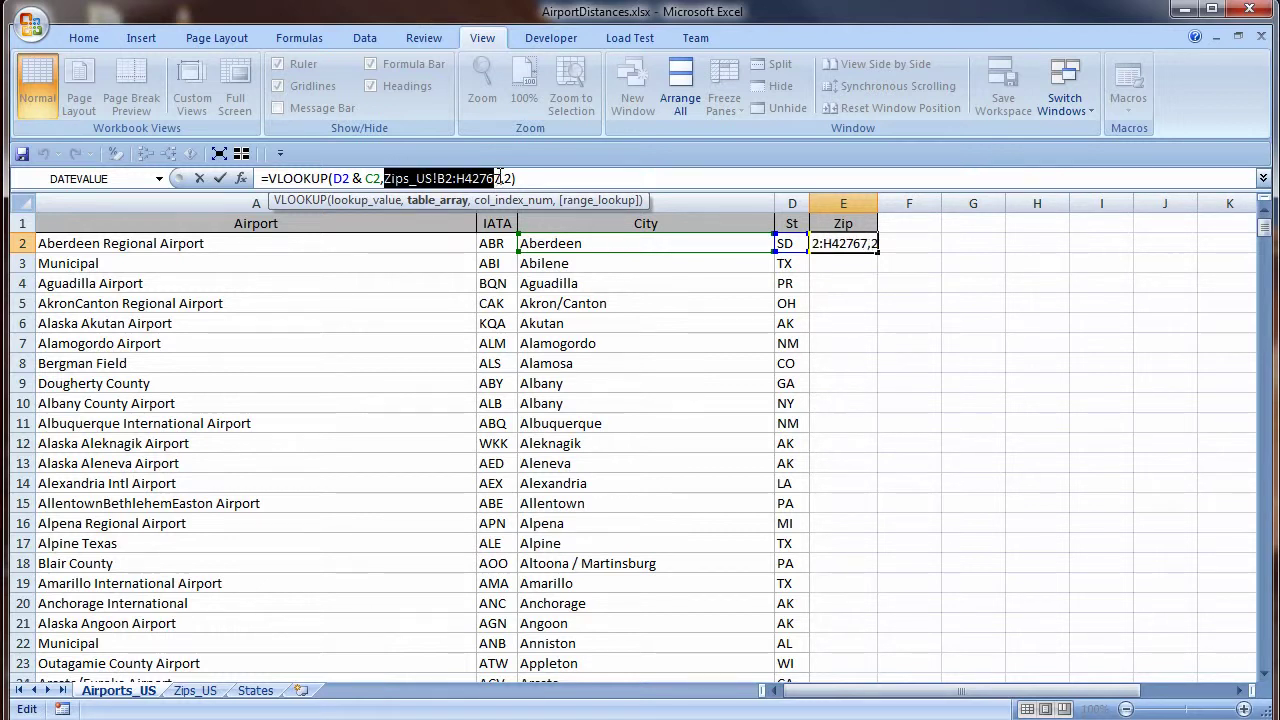
{"action": "key", "text": "F4"}
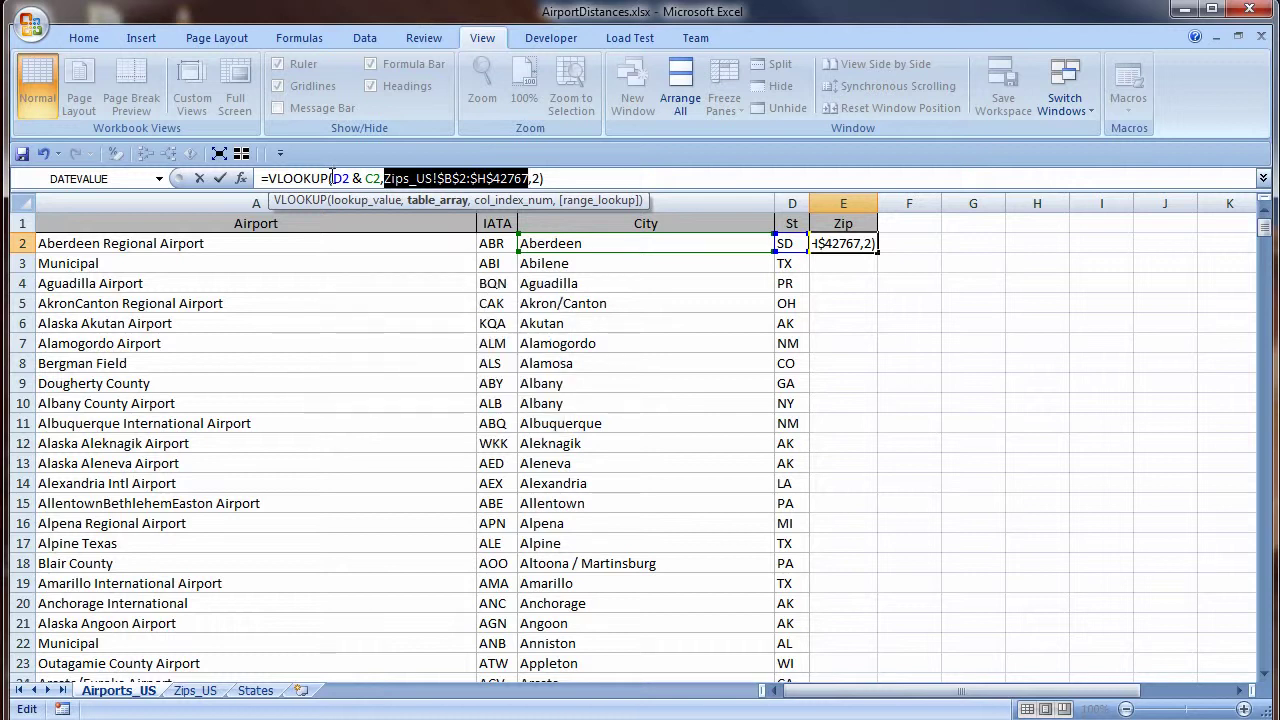
Narrow the range to Zips_US!$A$2:$B$42767, confirm, and fill the formula down the Zip column.
{"action": "left_click_drag", "start_coordinate": [333, 178], "coordinate": [380, 177]}
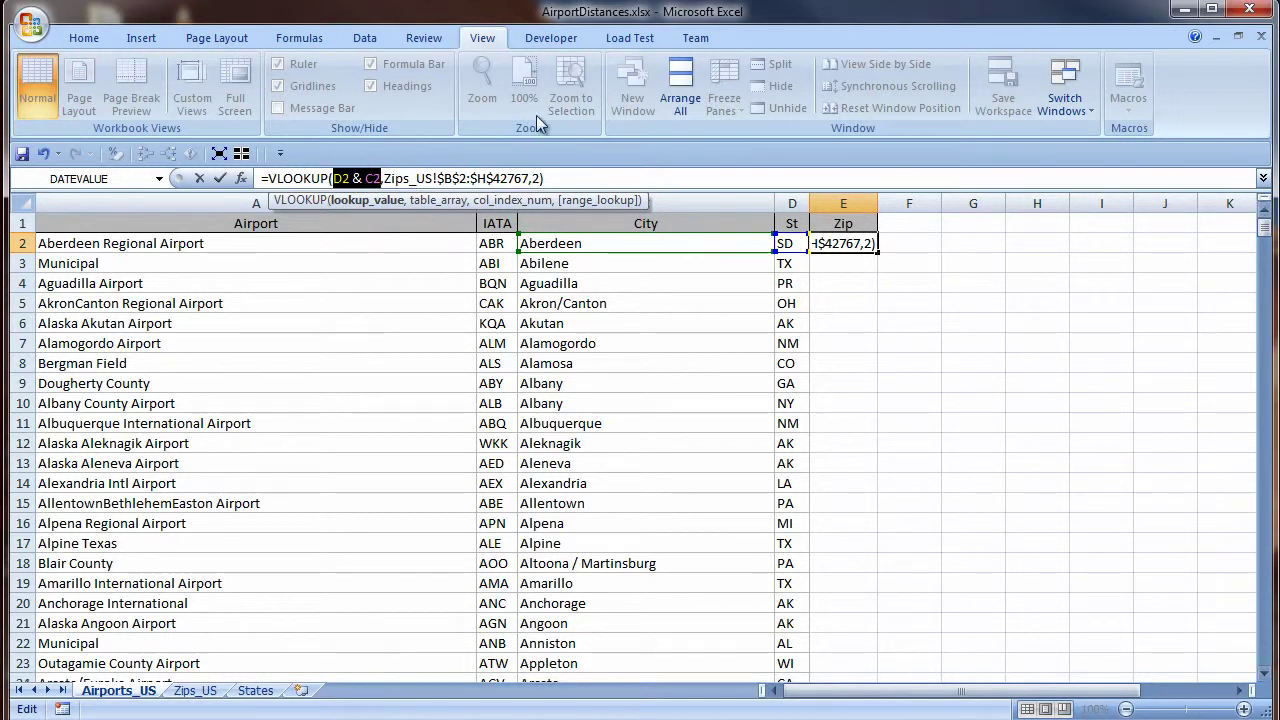
{"action": "left_click", "coordinate": [535, 177]}
{"action": "double_click", "coordinate": [535, 177]}
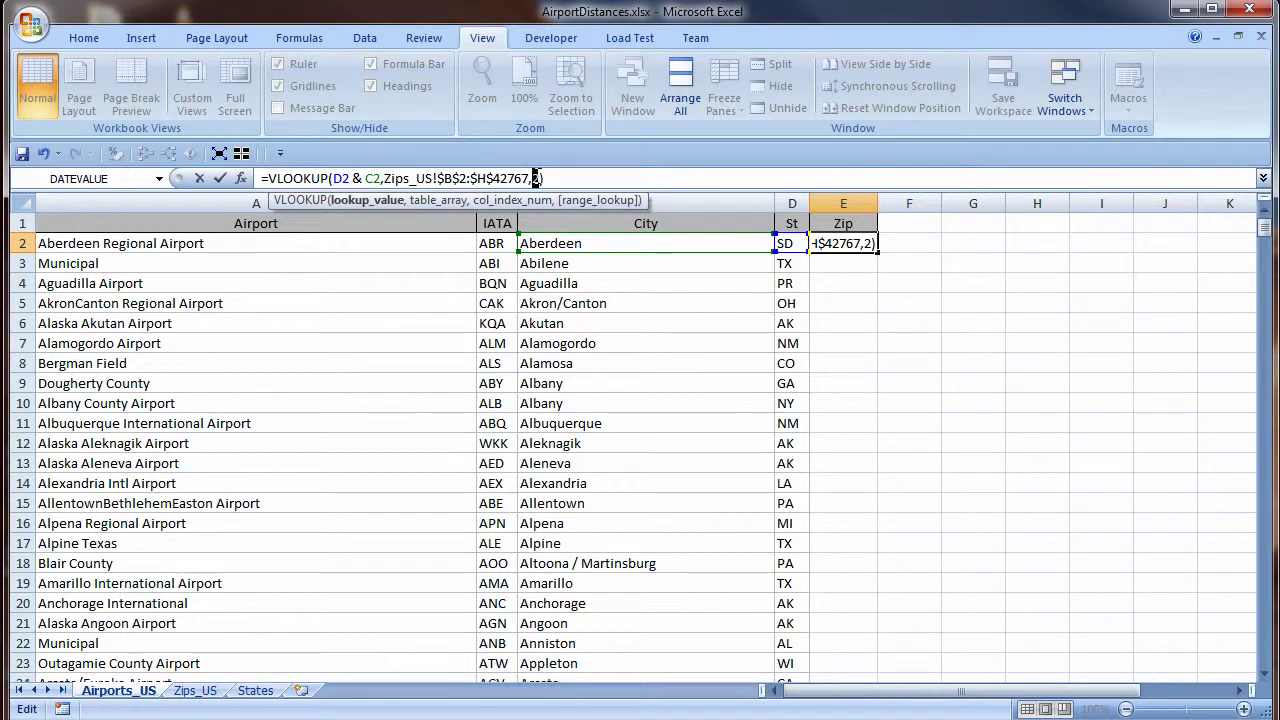
{"action": "left_click", "coordinate": [447, 178]}
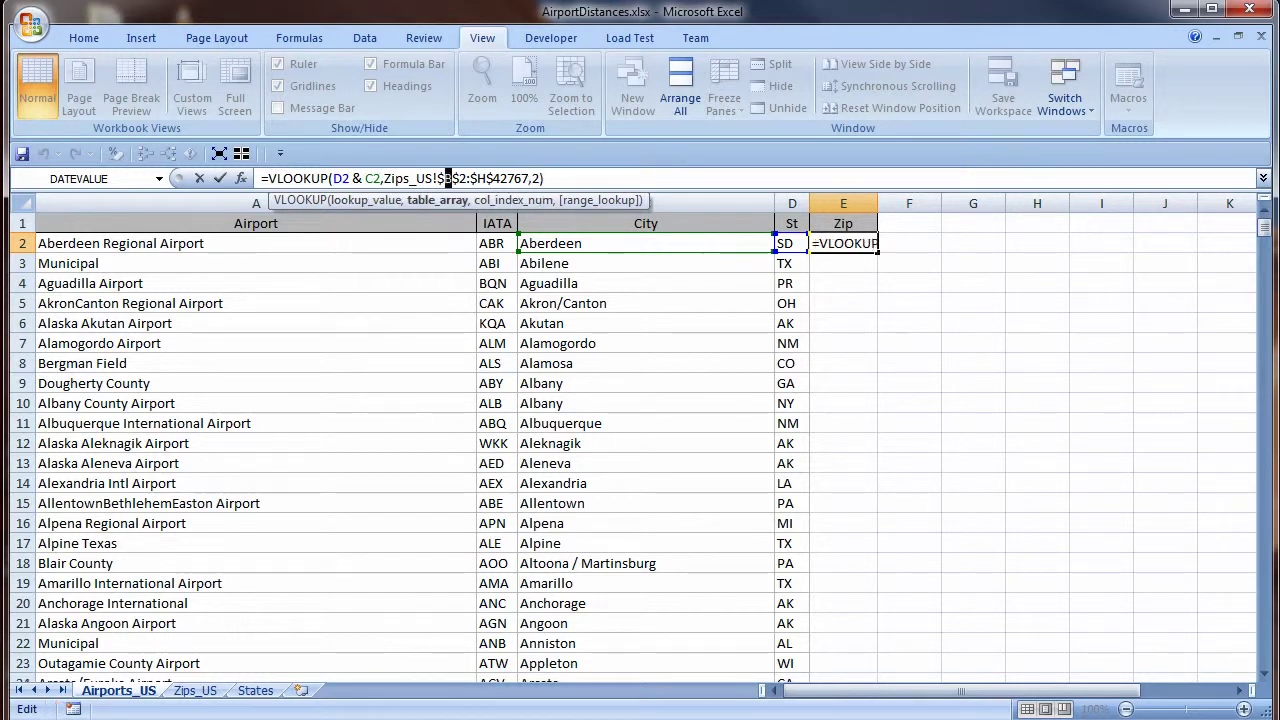
{"action": "type", "text": "A"}
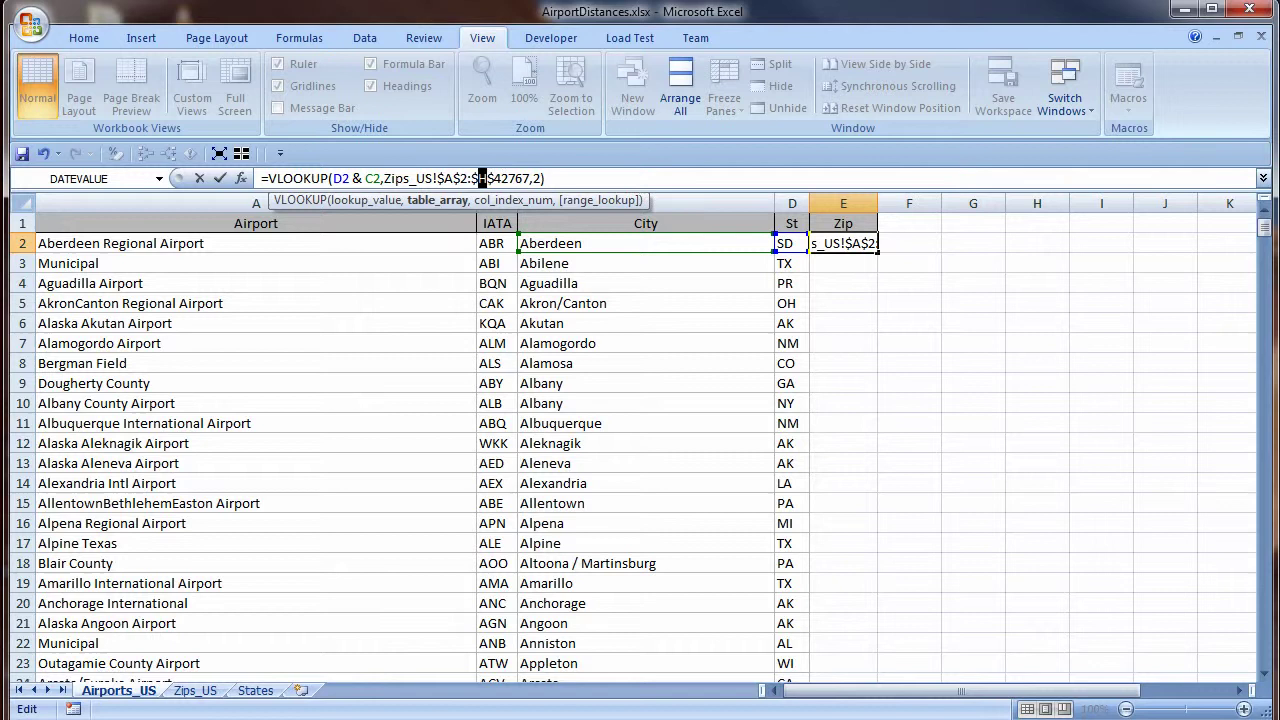
{"action": "left_click_drag", "start_coordinate": [479, 178], "coordinate": [487, 178]}
{"action": "type", "text": "B"}
{"action": "key", "text": "ctrl+Return"}
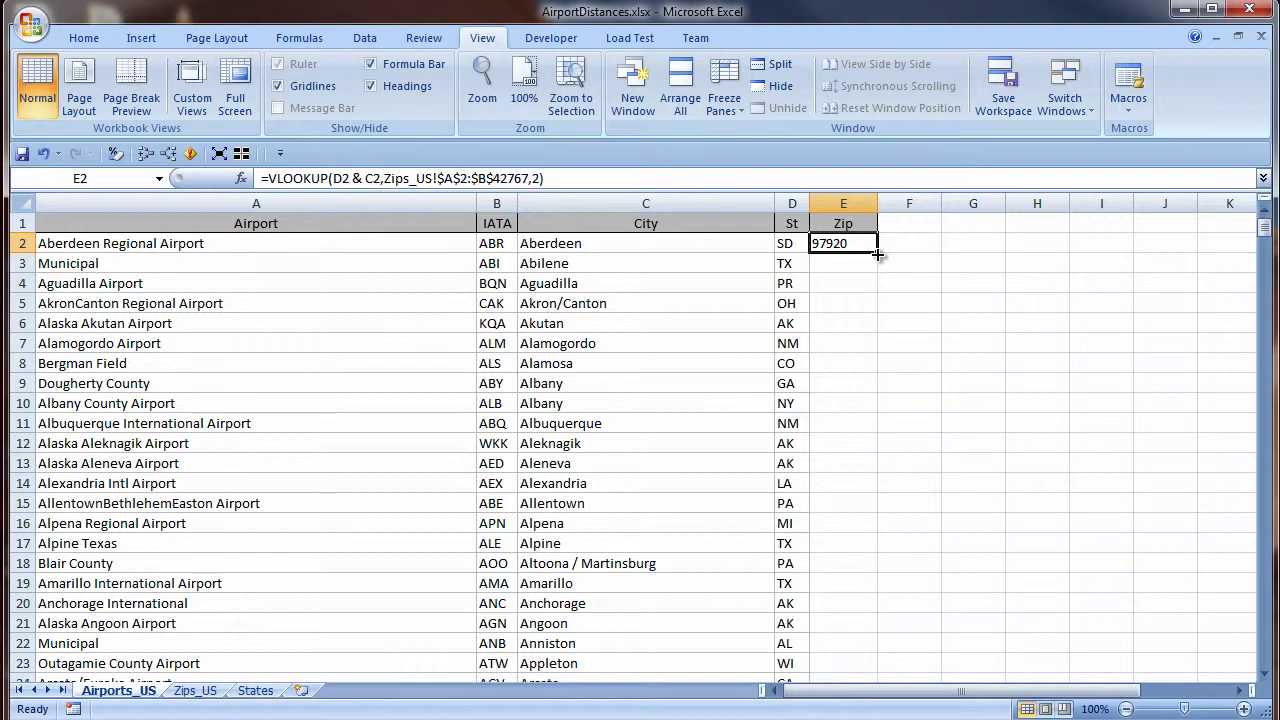
{"action": "double_click", "coordinate": [877, 254]}
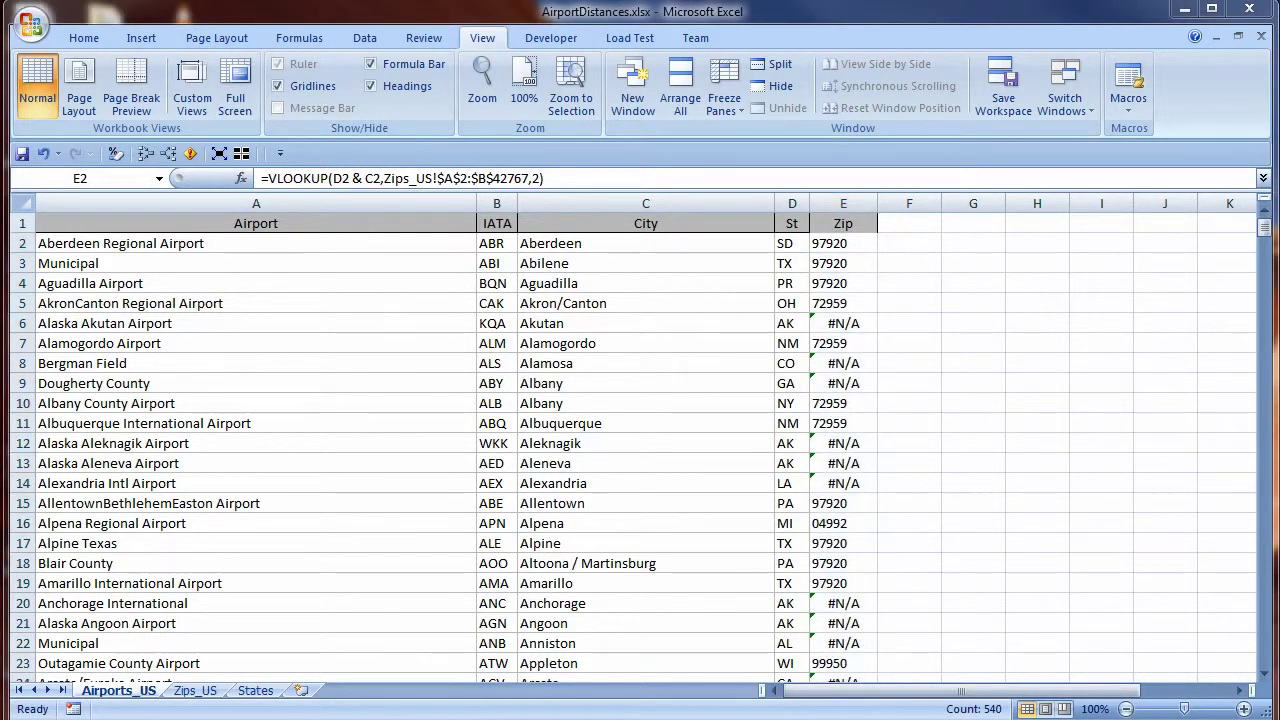
Wrap E2's VLOOKUP in IFERROR(..., "") and fill it down the Zip column.
{"action": "left_click", "coordinate": [263, 178]}
{"action": "type", "text": "if"}
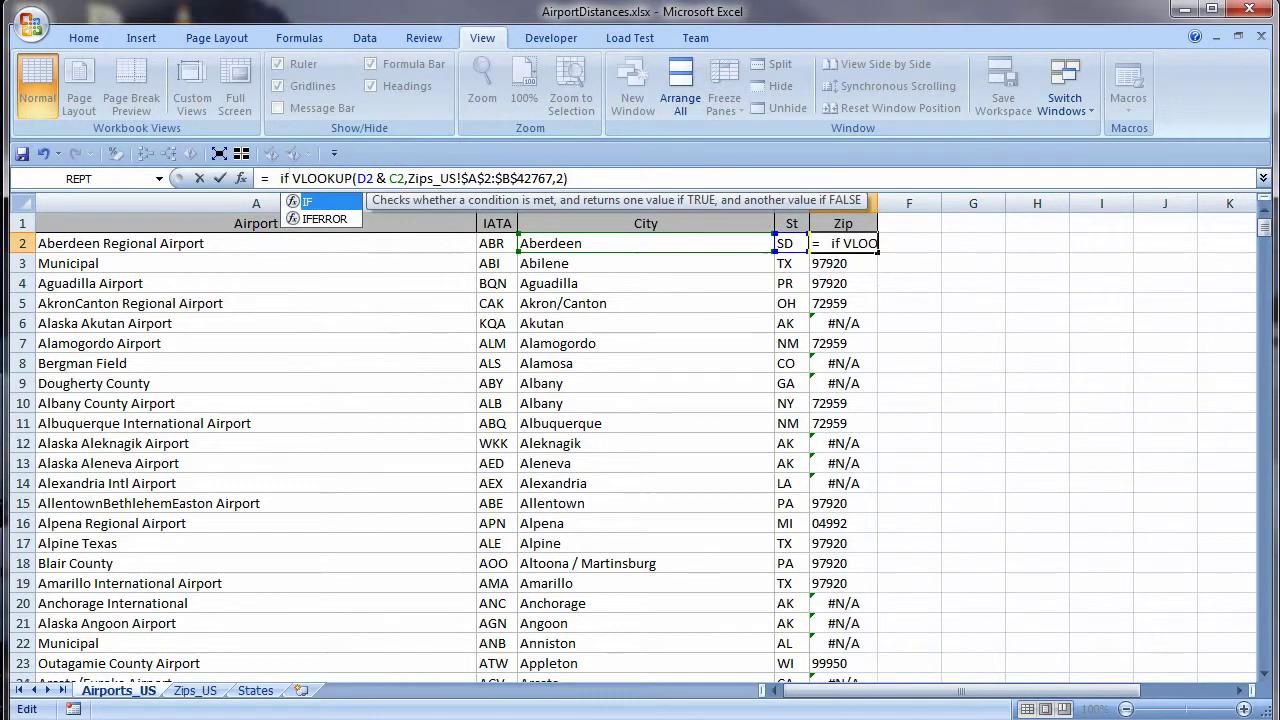
{"action": "key", "text": "Down"}
{"action": "key", "text": "Tab"}
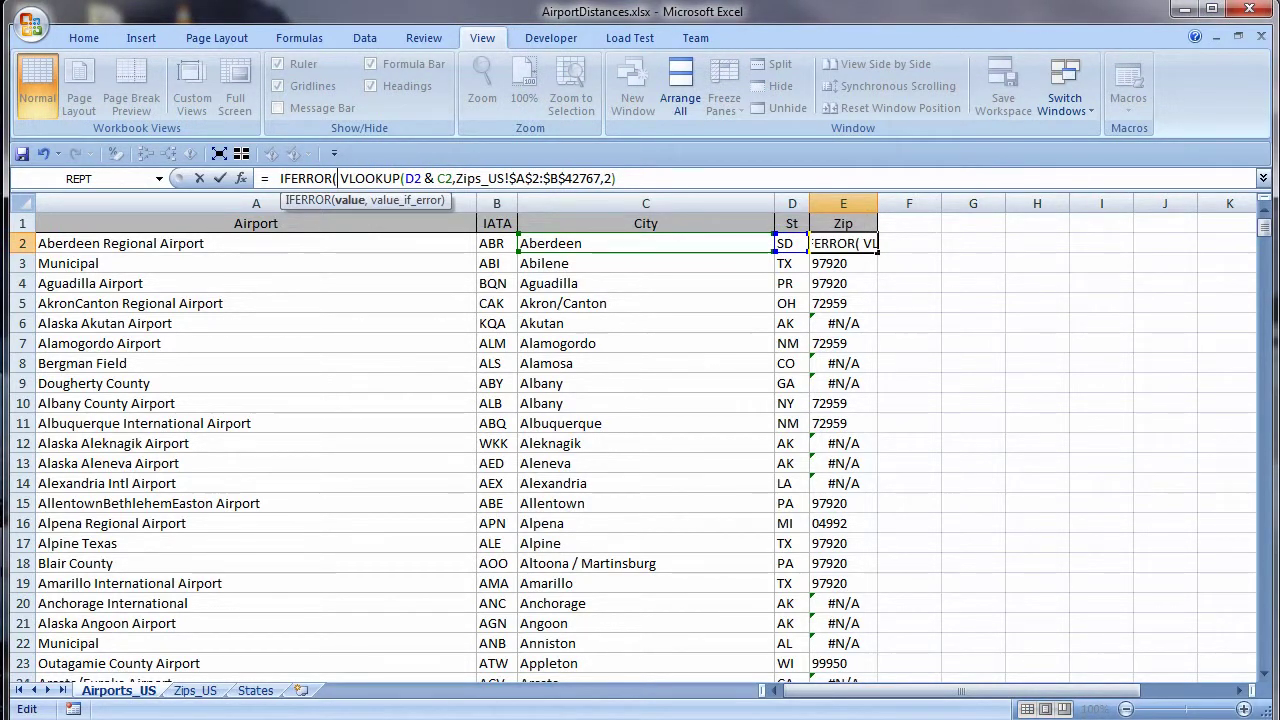
{"action": "left_click", "coordinate": [617, 178]}
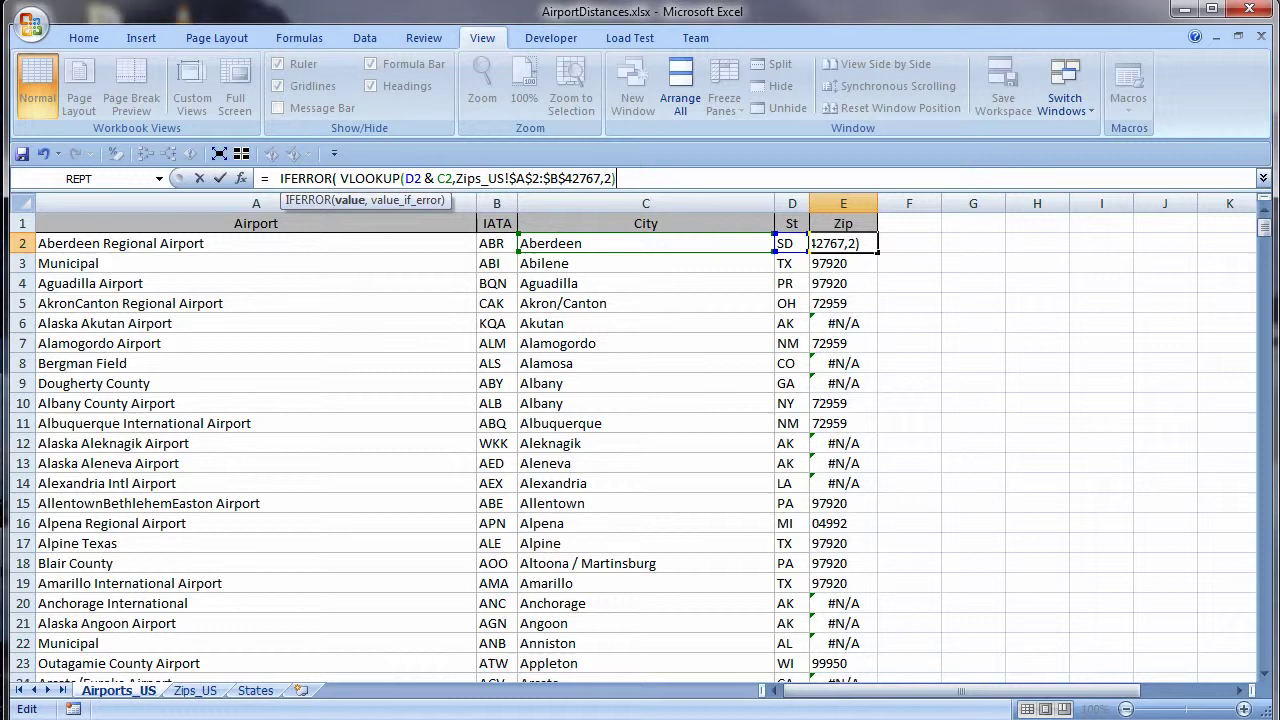
{"action": "type", "text": ","}
{"action": "type", "text": "\"\")"}
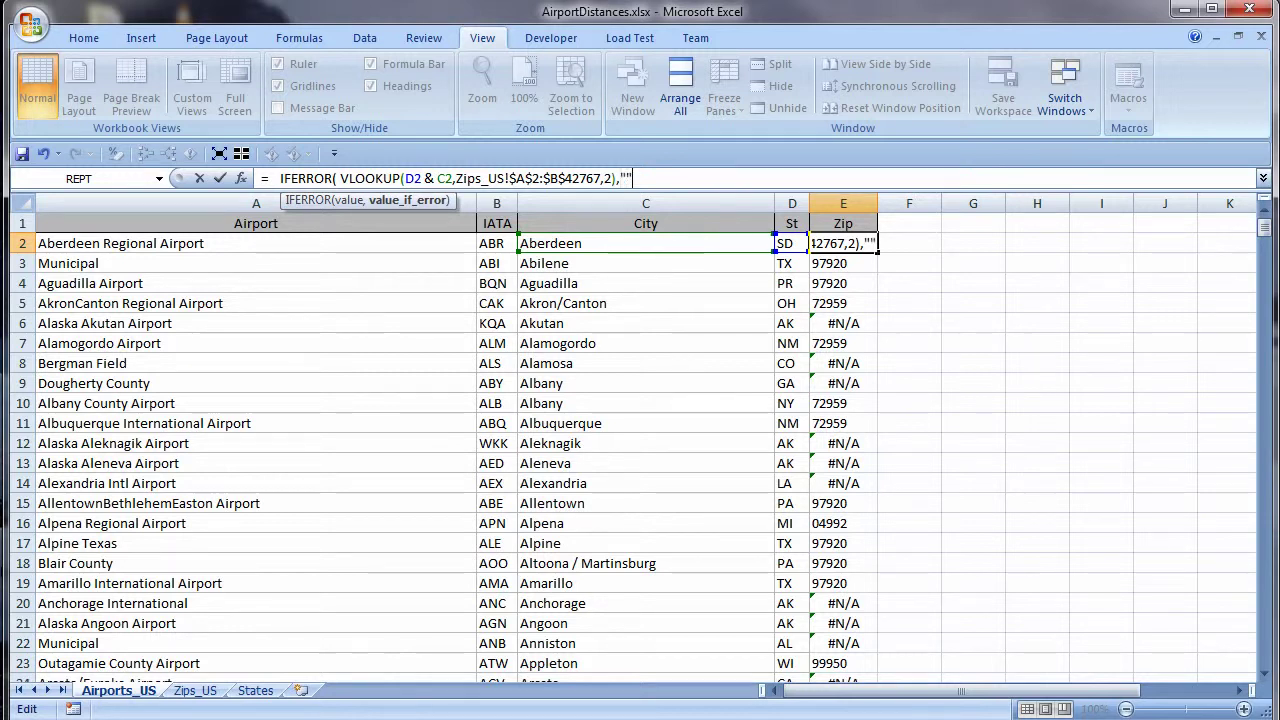
{"action": "key", "text": "ctrl+Return"}
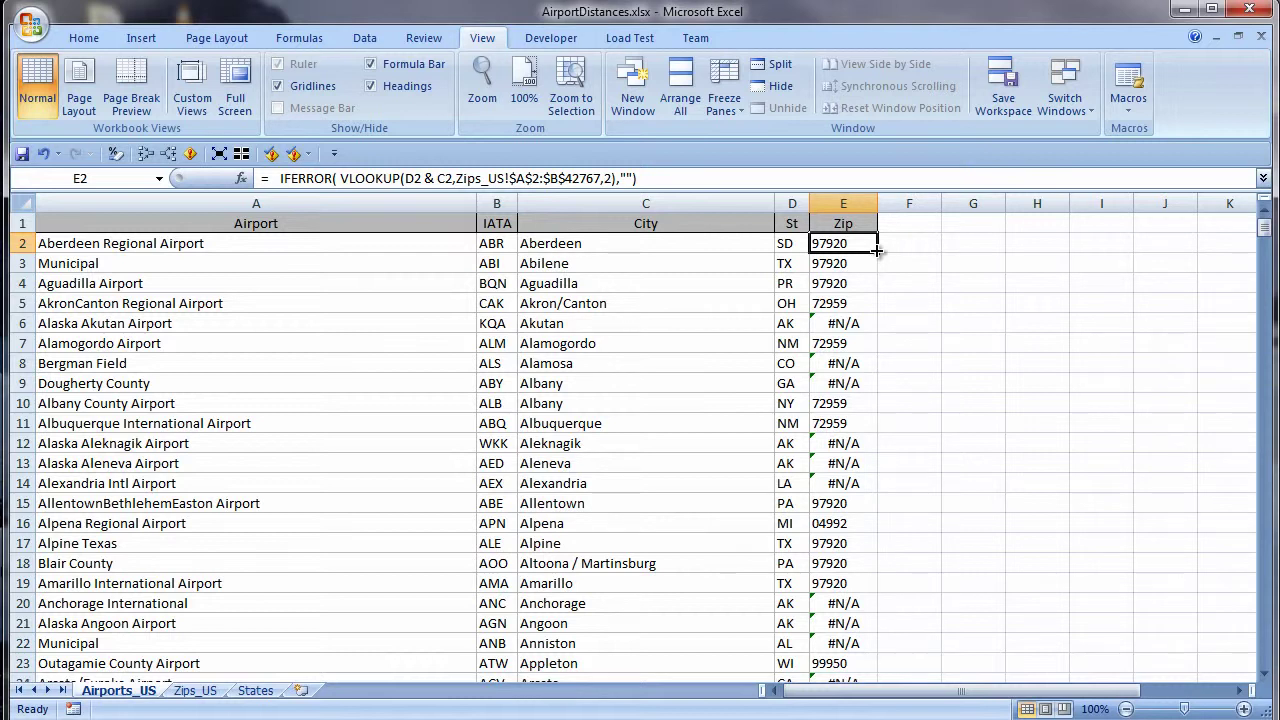
{"action": "double_click", "coordinate": [876, 250]}
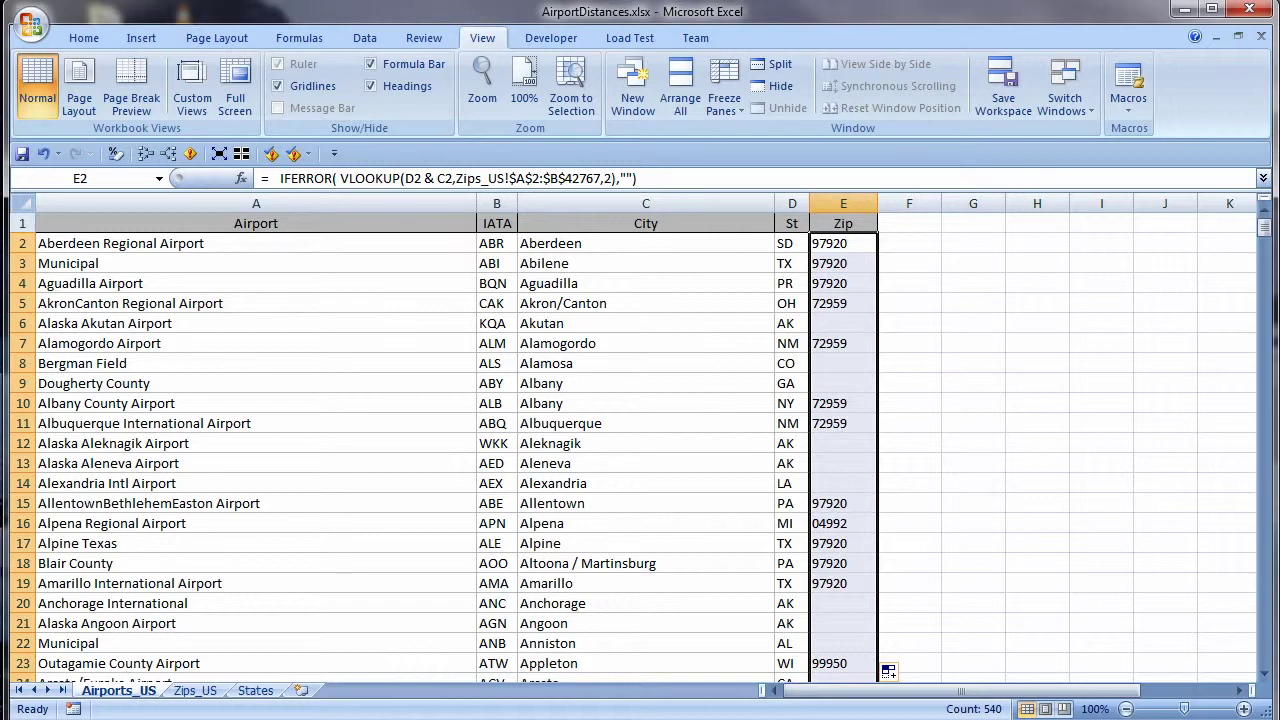
Copy the Latitude and Longitude headings from Zips_US into Airports_US F1:G1.
{"action": "left_click", "coordinate": [195, 690]}
{"action": "left_click_drag", "start_coordinate": [560, 221], "coordinate": [627, 221]}
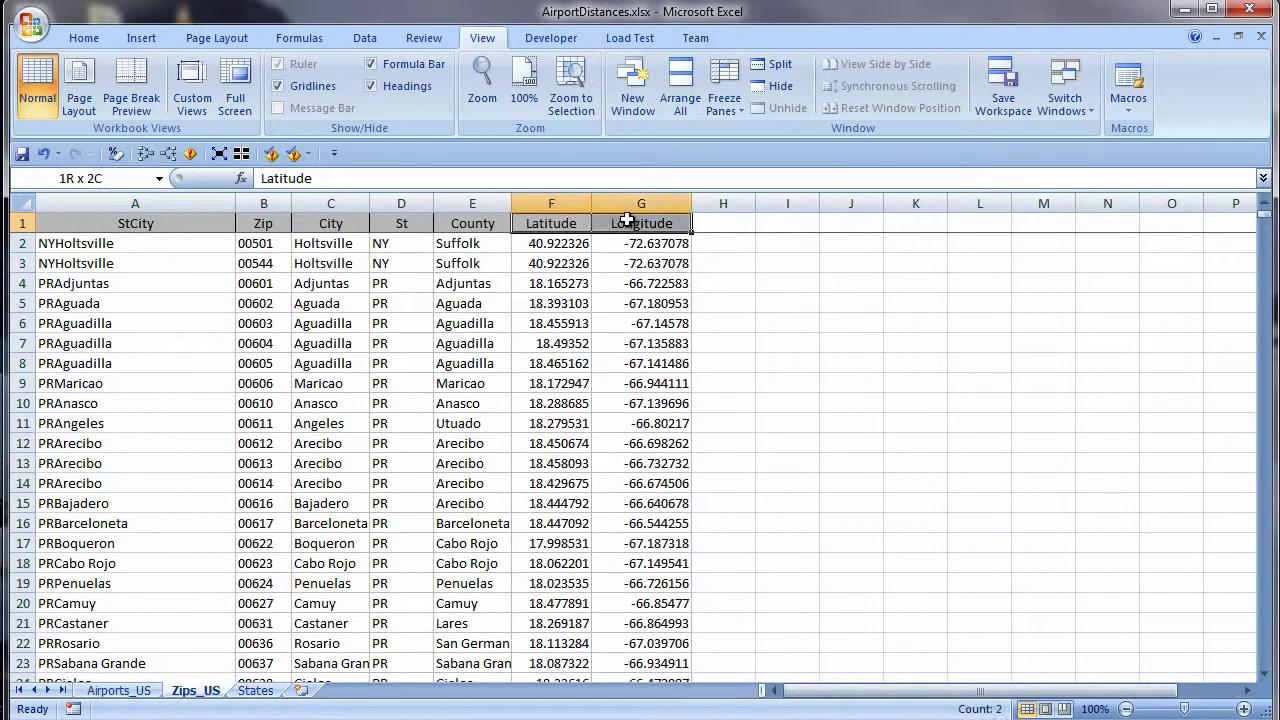
{"action": "right_click", "coordinate": [627, 221]}
{"action": "left_click", "coordinate": [710, 255]}
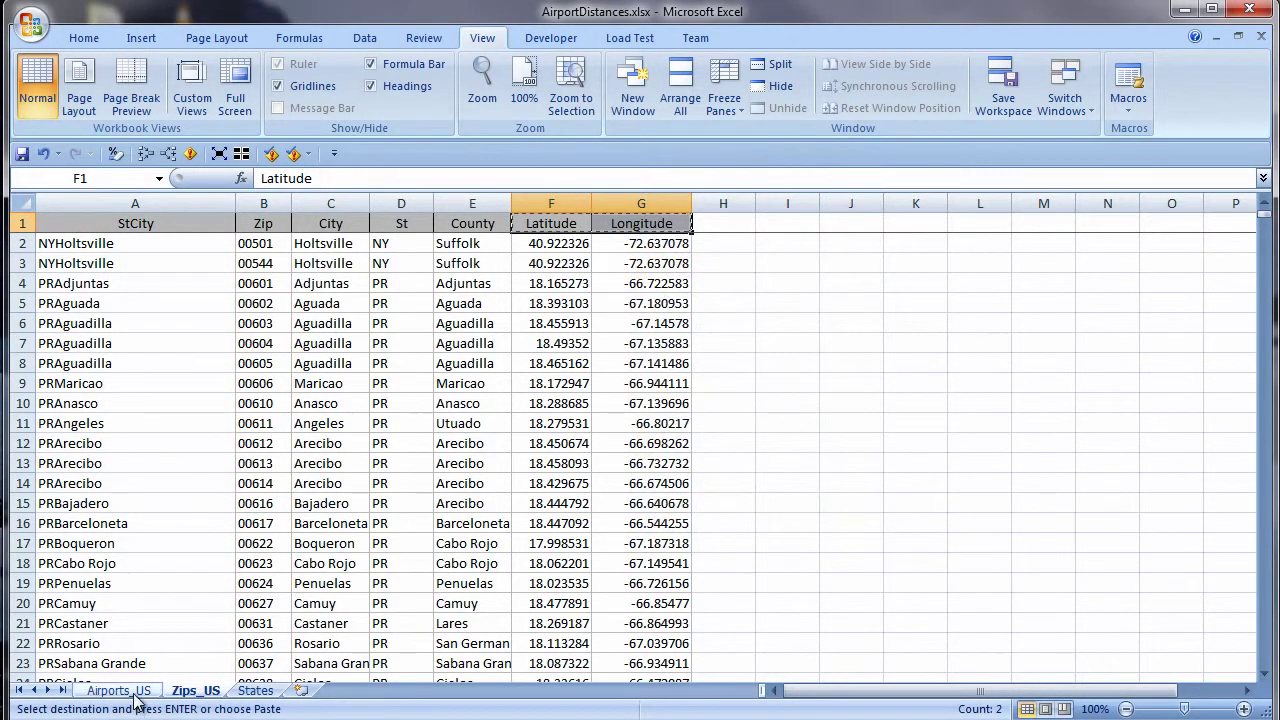
{"action": "left_click", "coordinate": [118, 690]}
{"action": "right_click", "coordinate": [903, 226]}
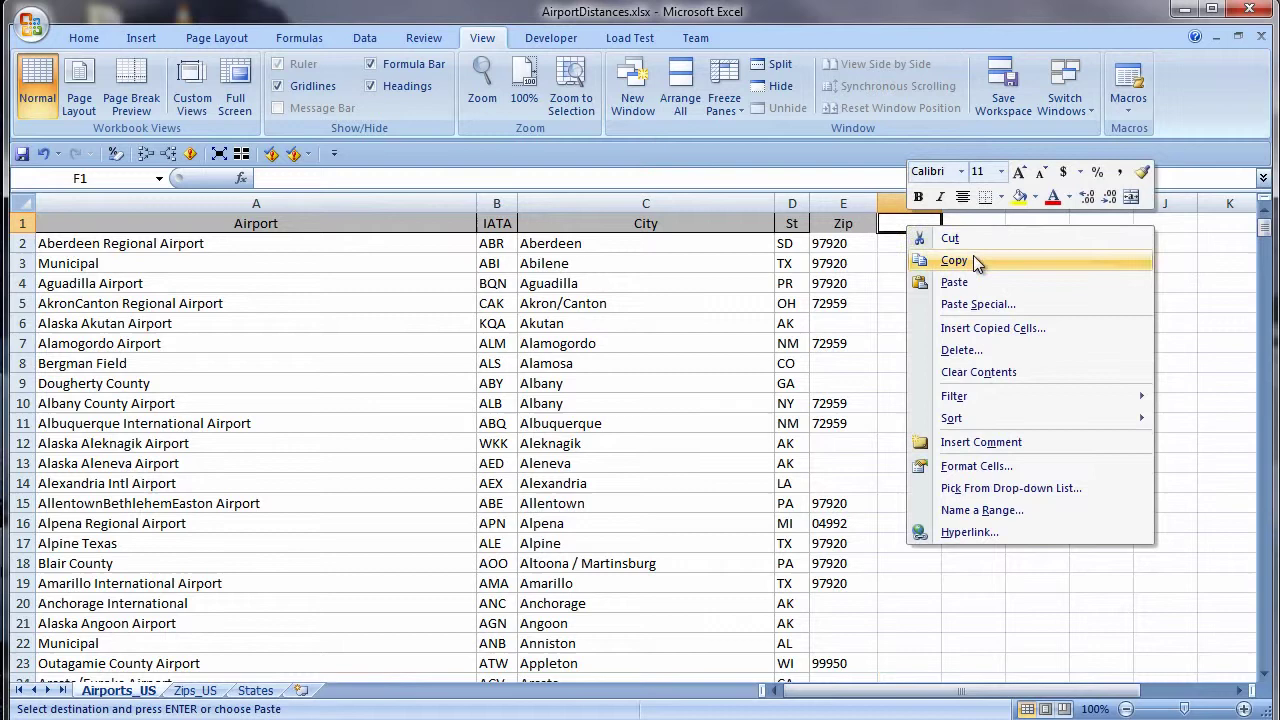
{"action": "left_click", "coordinate": [958, 282]}
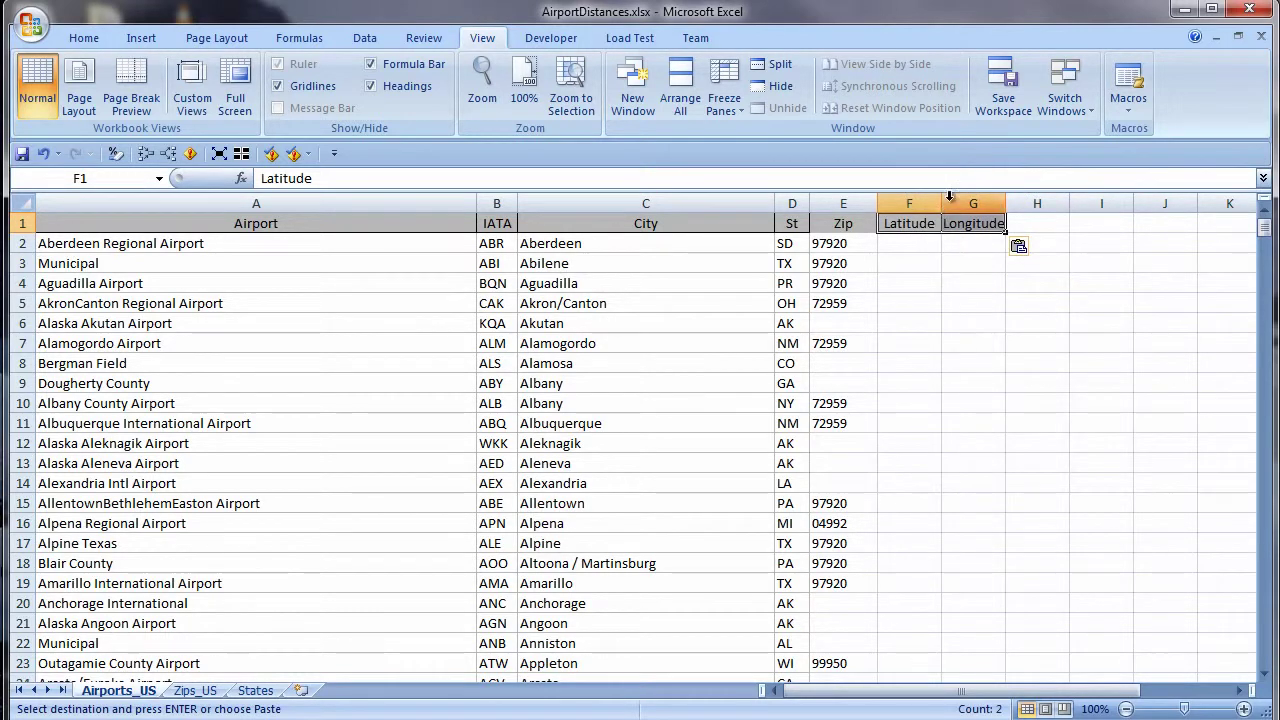
Change F2's lookup key to D2 & C2, commit it, and copy F2.
{"action": "left_click", "coordinate": [843, 243]}
{"action": "left_click", "coordinate": [909, 243]}
{"action": "left_click_drag", "start_coordinate": [404, 178], "coordinate": [414, 178]}
{"action": "type", "text": "d"}
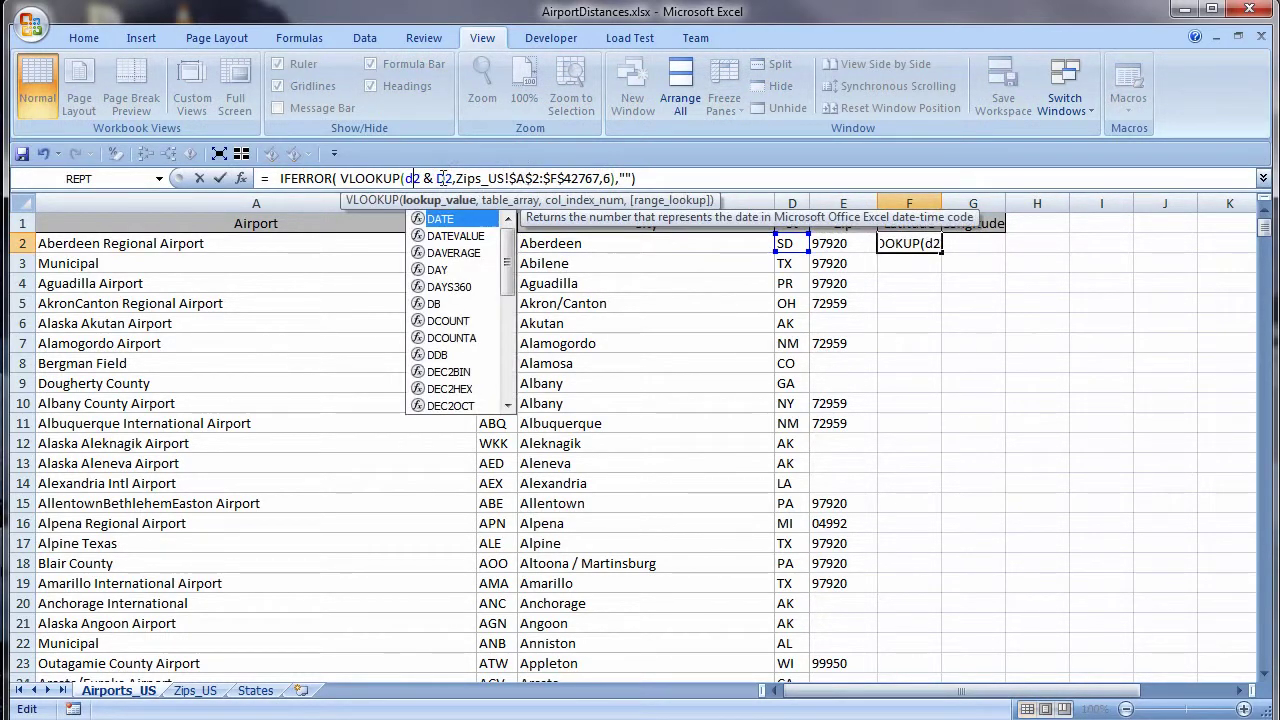
{"action": "left_click", "coordinate": [442, 178]}
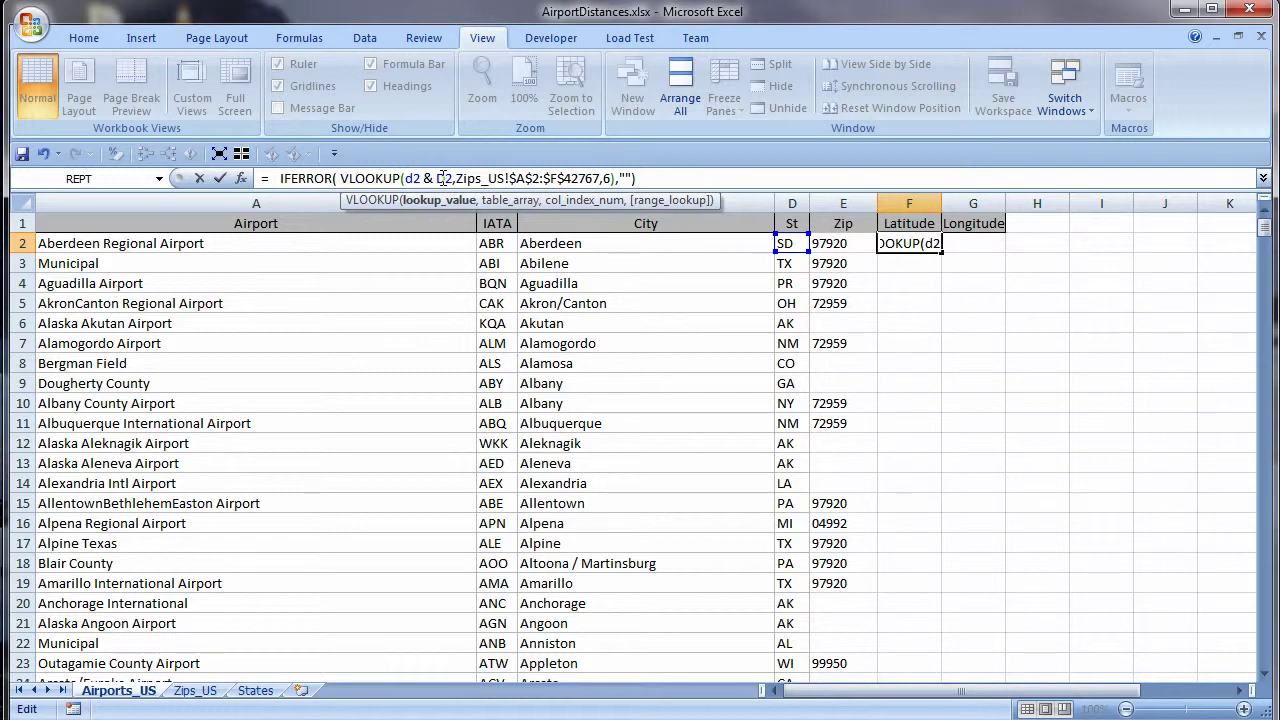
{"action": "left_click_drag", "start_coordinate": [437, 178], "coordinate": [446, 178]}
{"action": "type", "text": "c"}
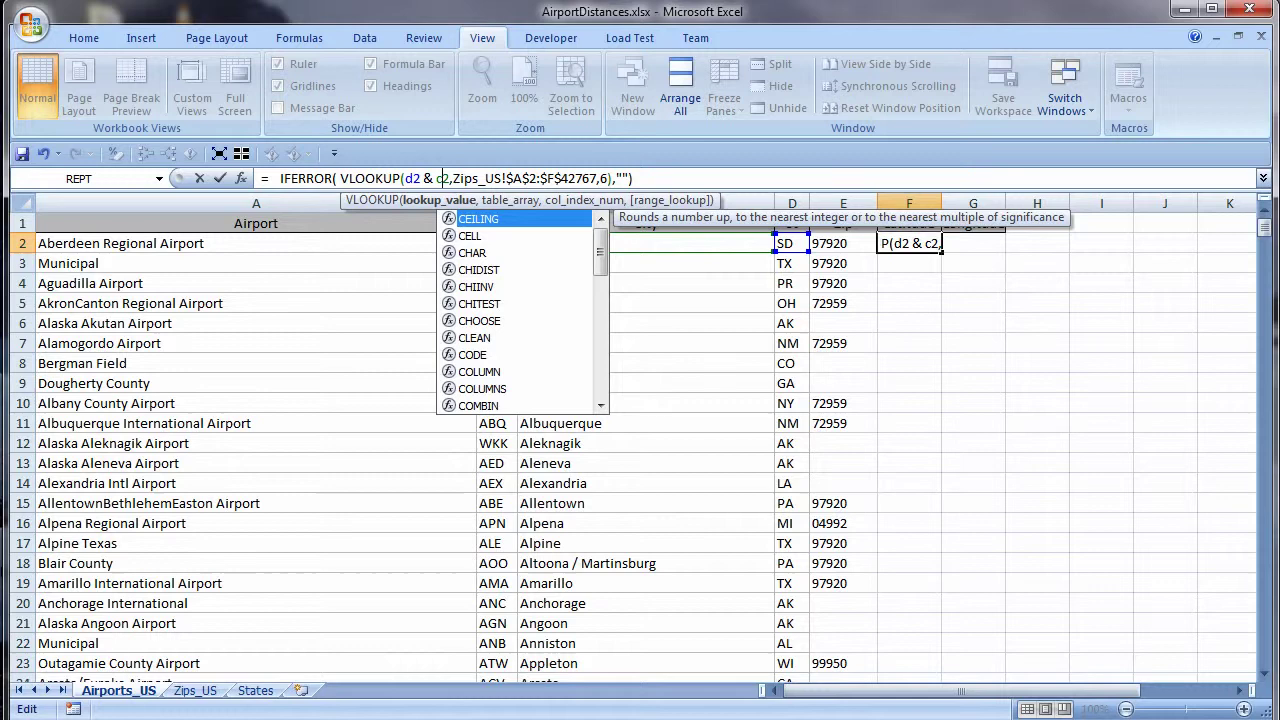
{"action": "key", "text": "Return"}
{"action": "key", "text": "Up"}
{"action": "key", "text": "ctrl+c"}
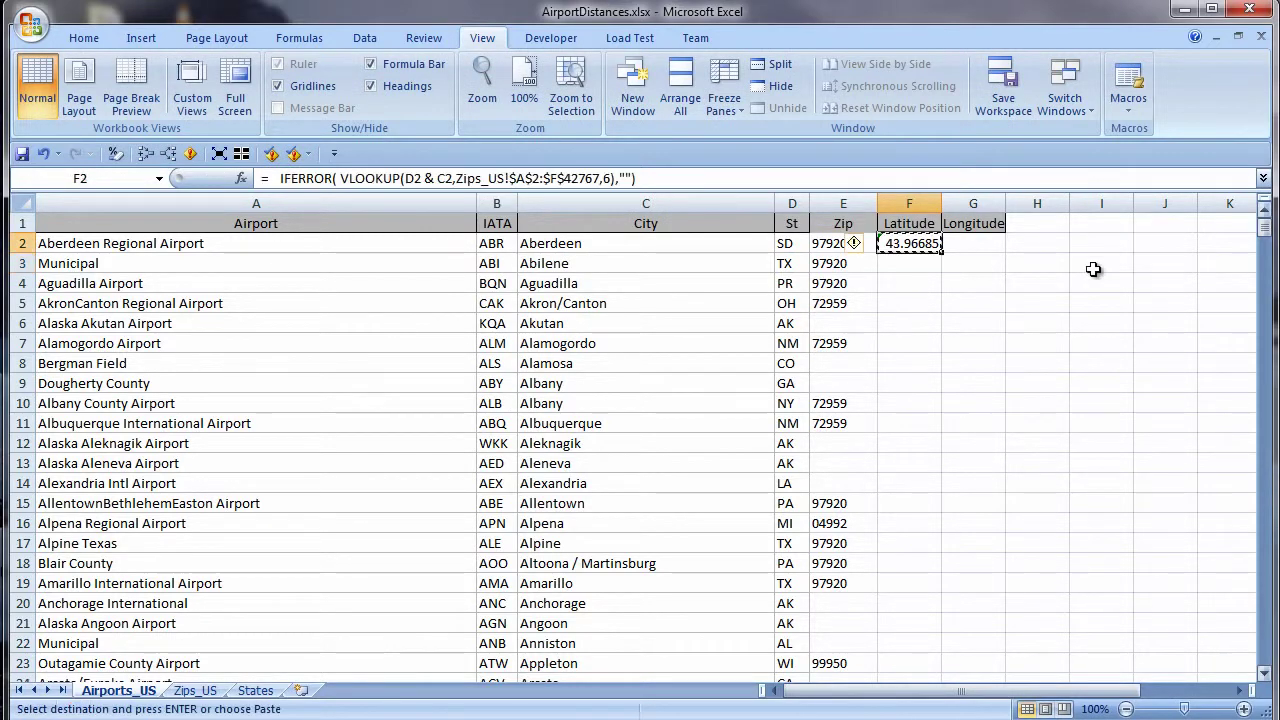
Paste F2's formula into G2, switching the range to column $G and the column index to 7.
{"action": "left_click", "coordinate": [1000, 244]}
{"action": "key", "text": "ctrl+v"}
{"action": "left_click", "coordinate": [550, 178]}
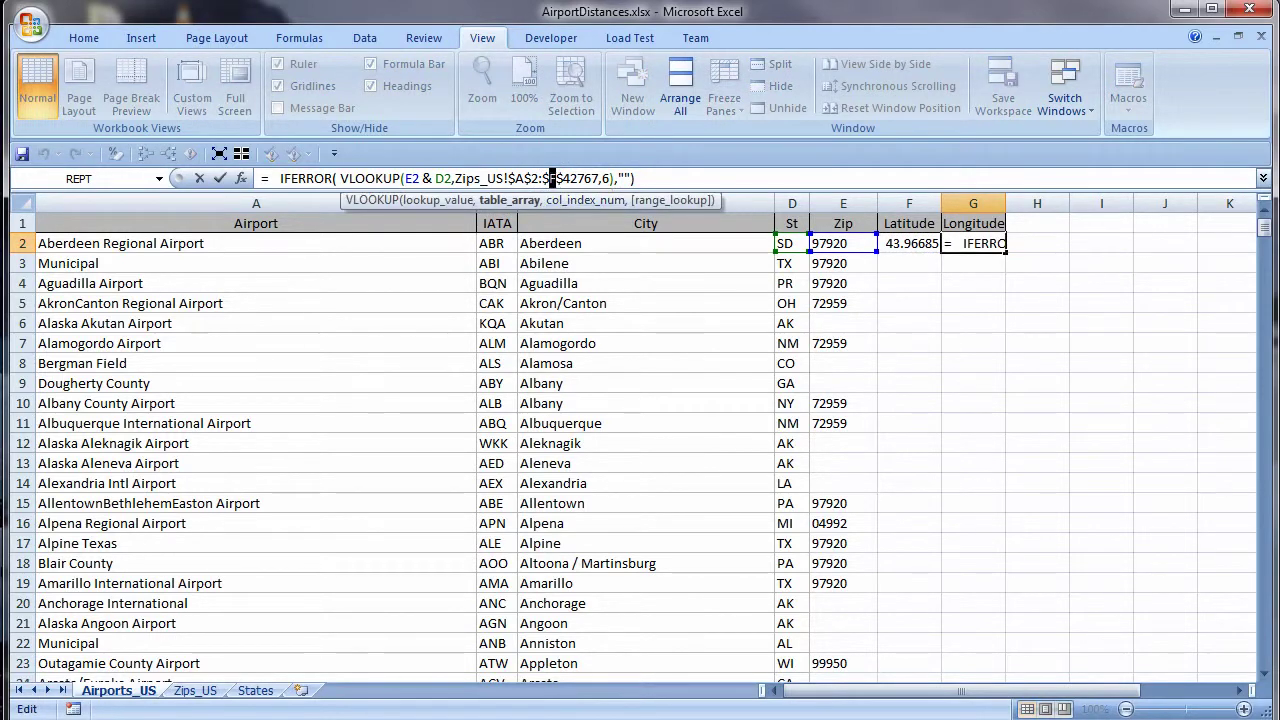
{"action": "type", "text": "G"}
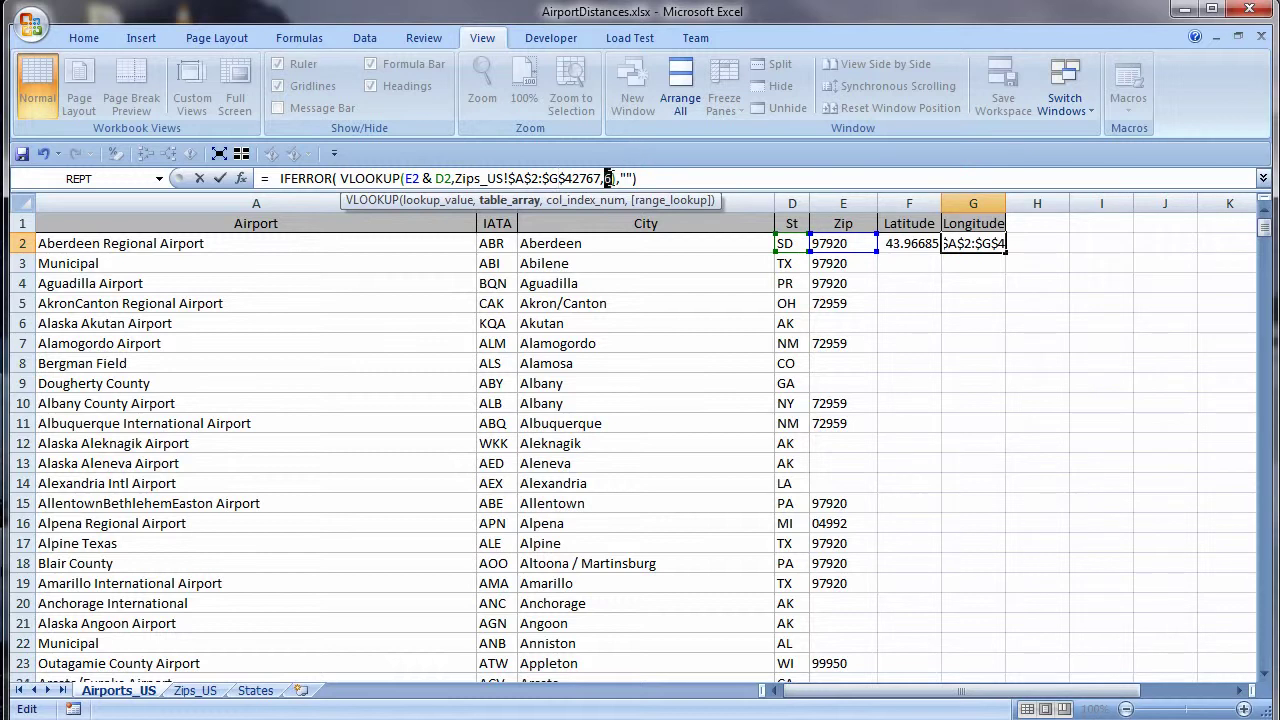
{"action": "double_click", "coordinate": [610, 178]}
{"action": "type", "text": "7"}
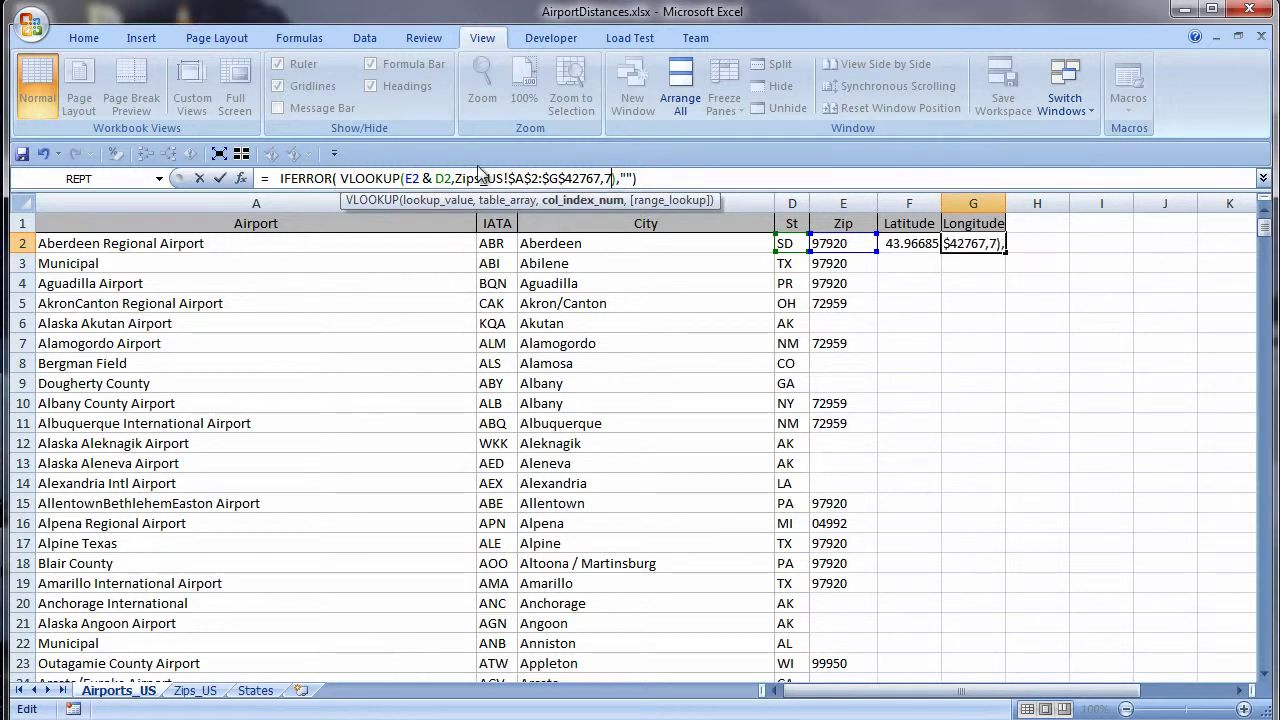
{"action": "double_click", "coordinate": [408, 178]}
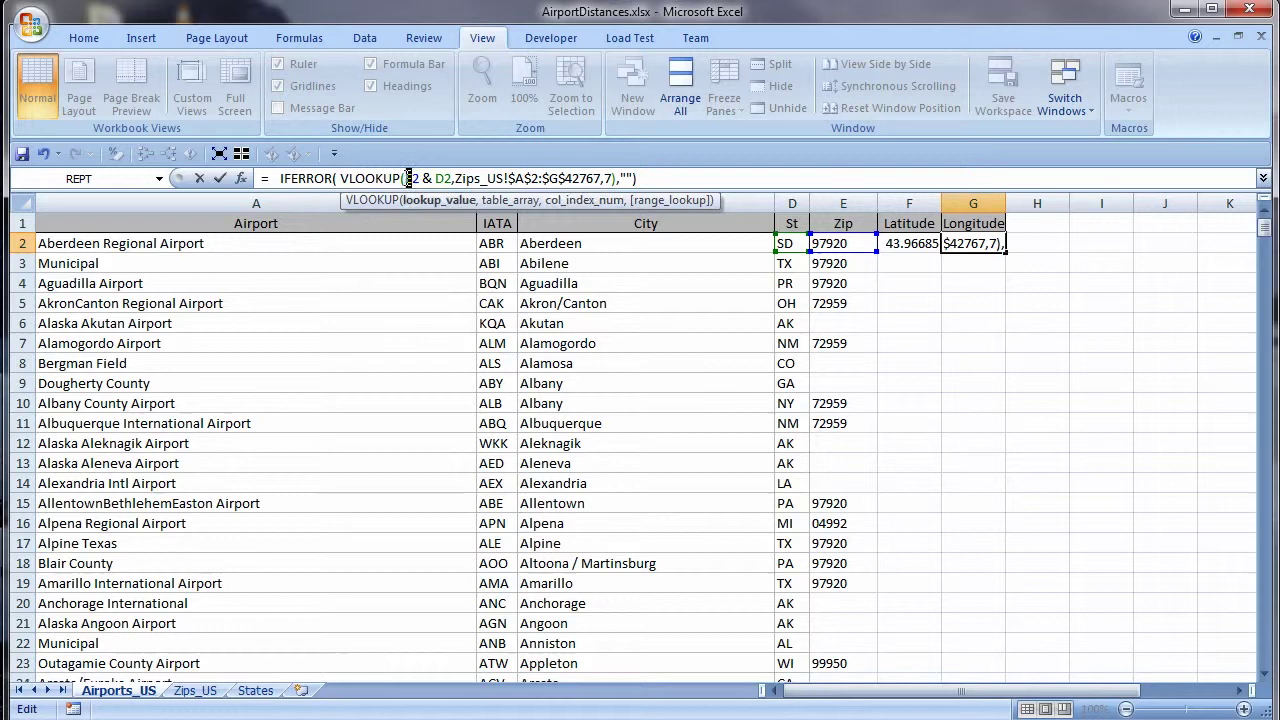
{"action": "type", "text": "d2 & "}
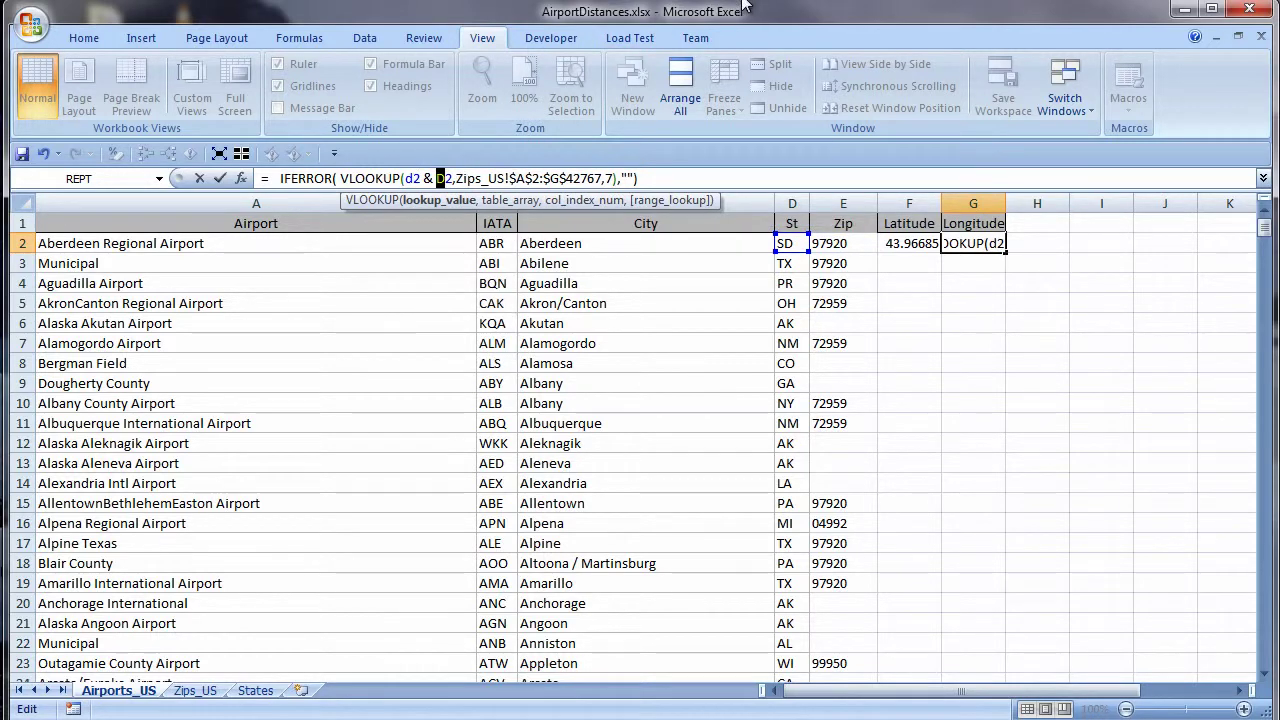
{"action": "type", "text": "c"}
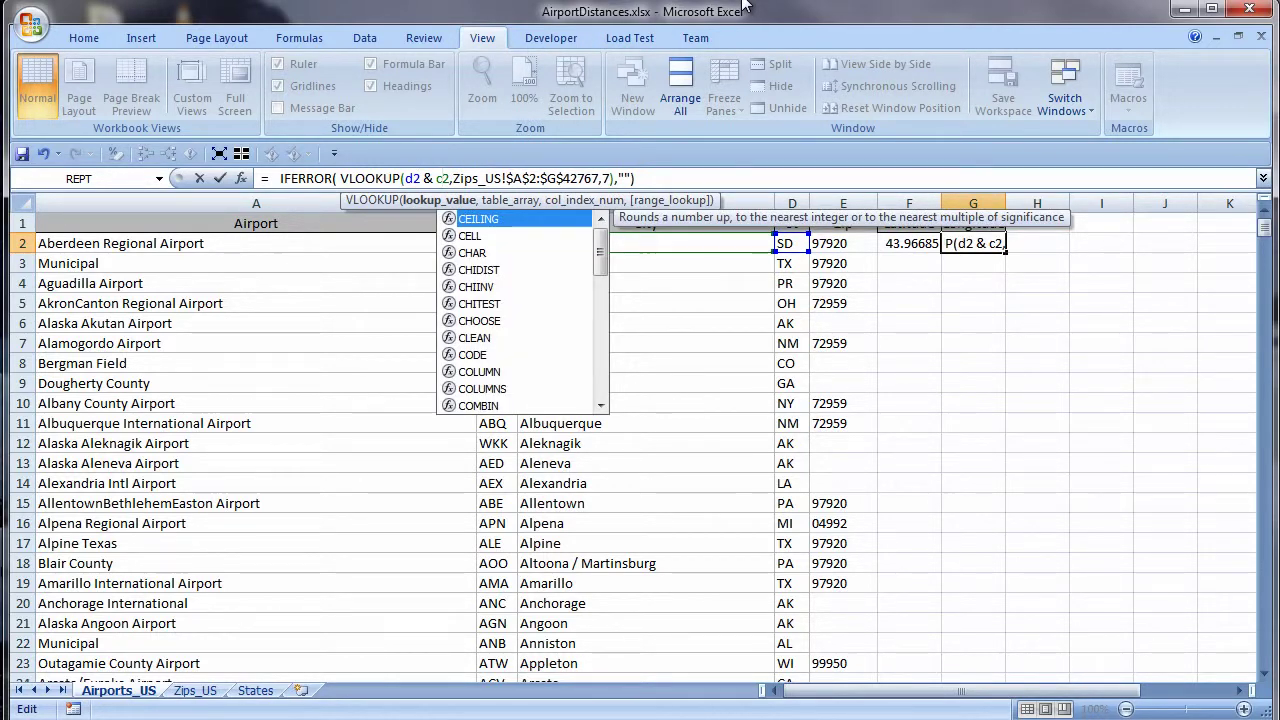
{"action": "key", "text": "Return"}
Fill the F2:G2 latitude and longitude formulas down the airport list.
{"action": "left_click_drag", "start_coordinate": [910, 243], "coordinate": [975, 243]}
{"action": "double_click", "coordinate": [1005, 253]}
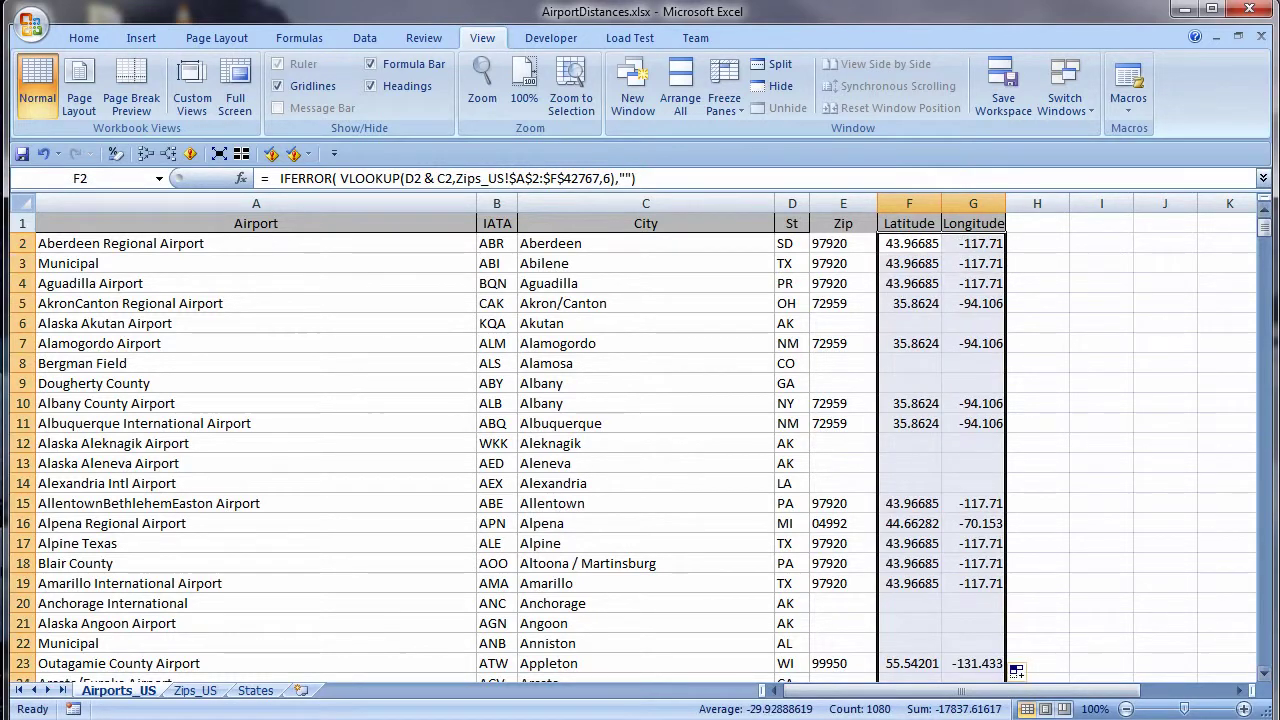
{"action": "left_click", "coordinate": [645, 223]}
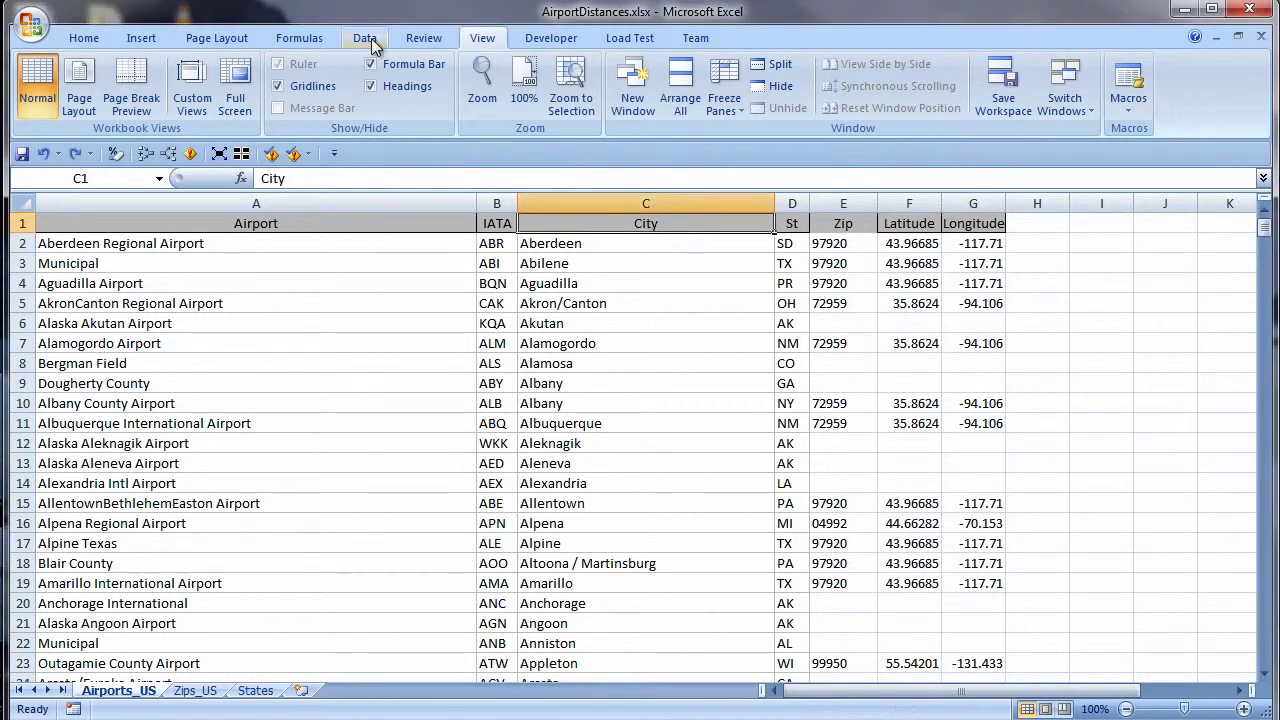
Turn on AutoFilter and filter the St column to NY only, showing 19 airports.
{"action": "left_click", "coordinate": [364, 37]}
{"action": "left_click", "coordinate": [546, 92]}
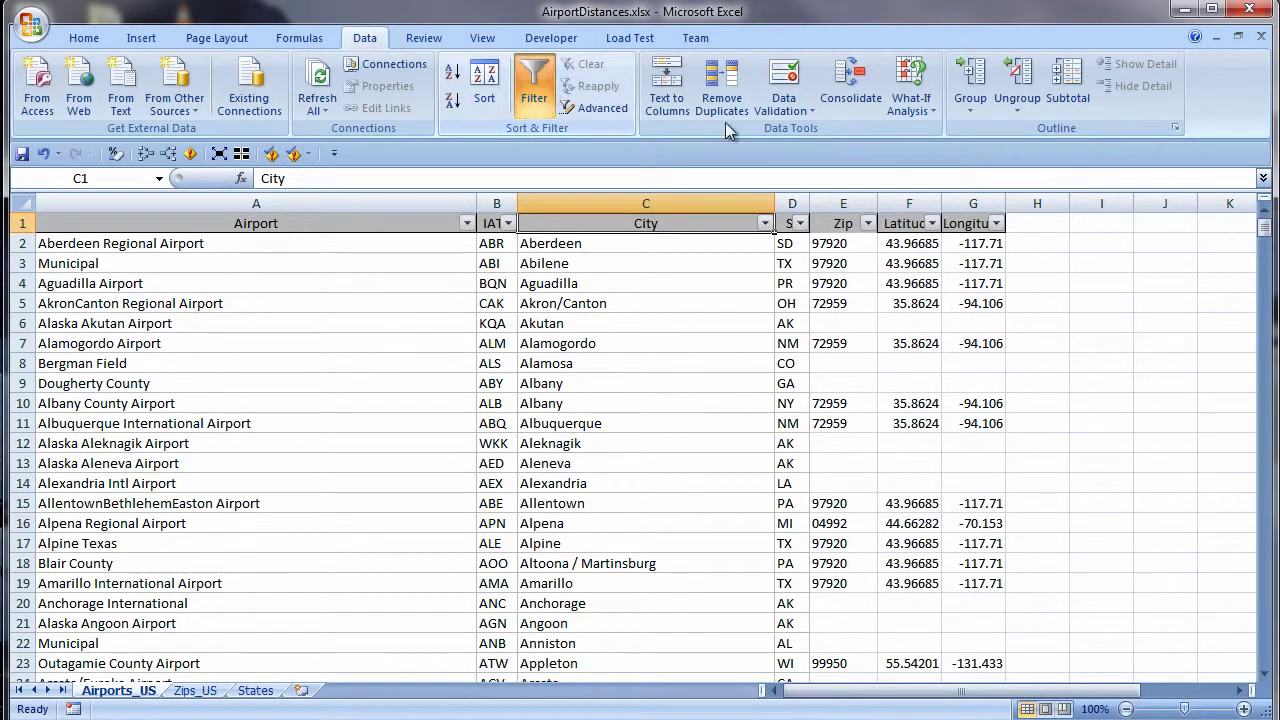
{"action": "left_click", "coordinate": [800, 223]}
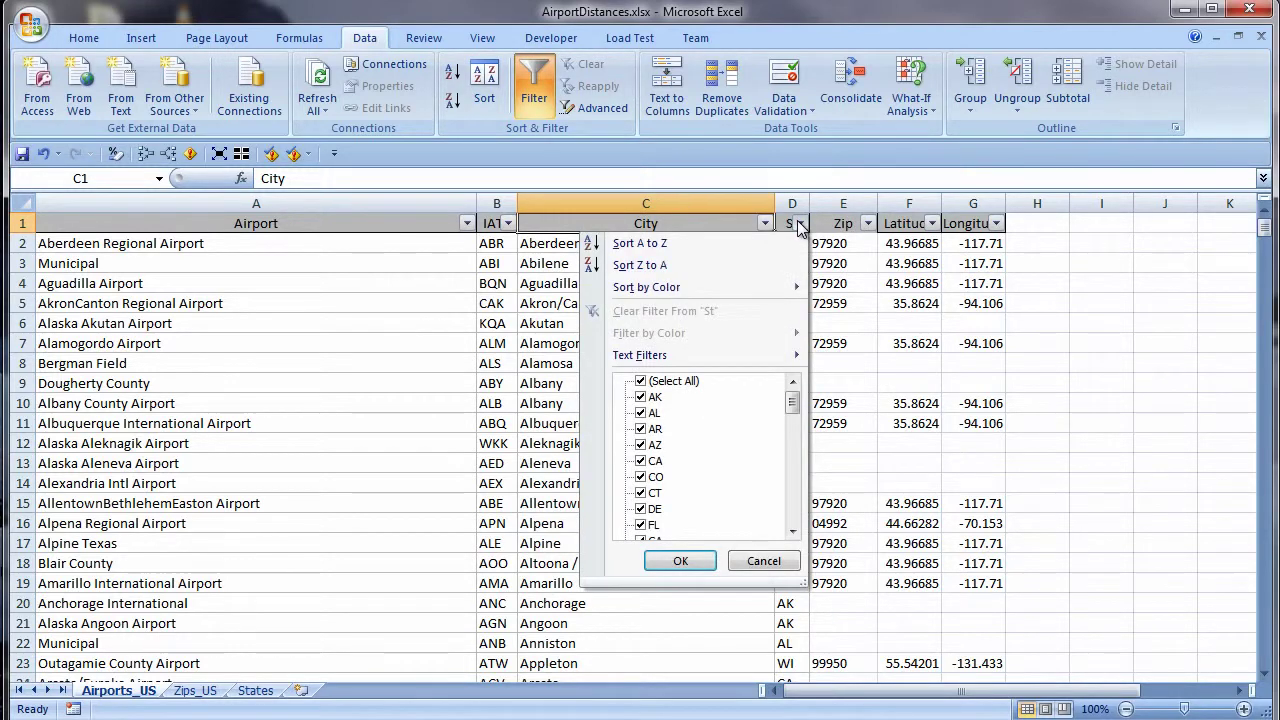
{"action": "left_click", "coordinate": [641, 382]}
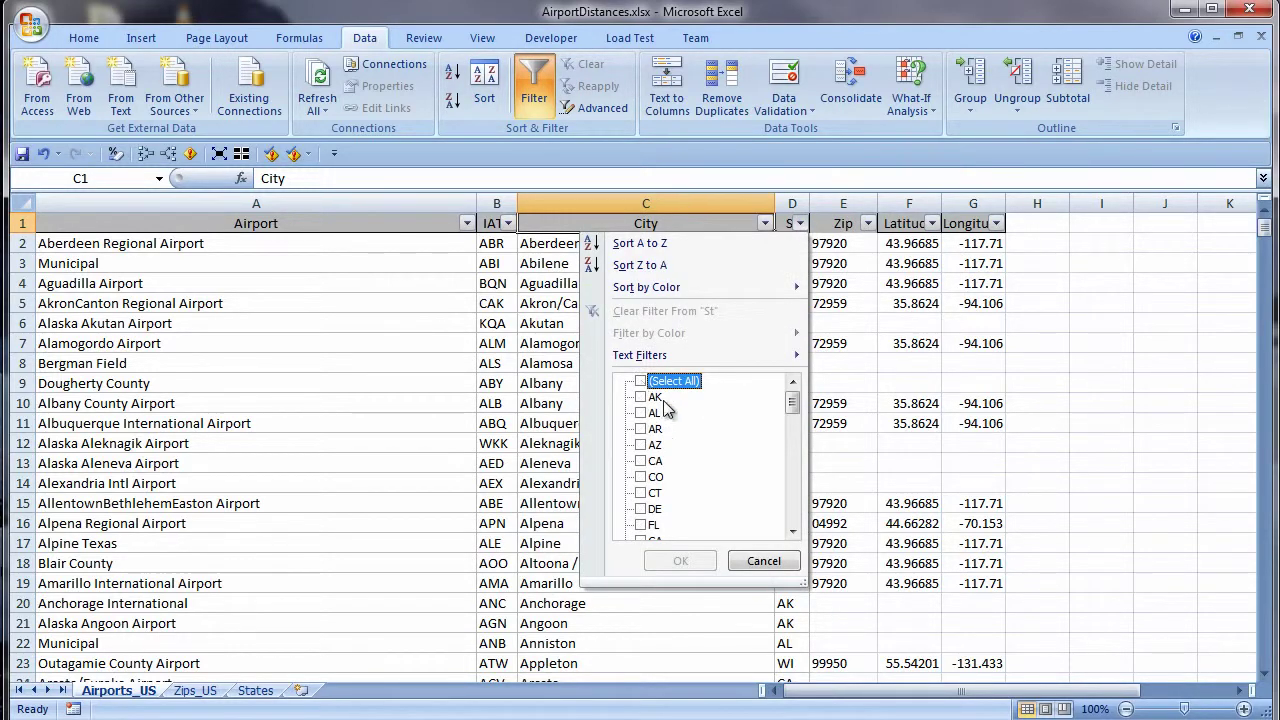
{"action": "scroll", "coordinate": [800, 514], "scroll_direction": "down", "scroll_amount": 3}
{"action": "scroll", "coordinate": [800, 514], "scroll_direction": "down", "scroll_amount": 3}
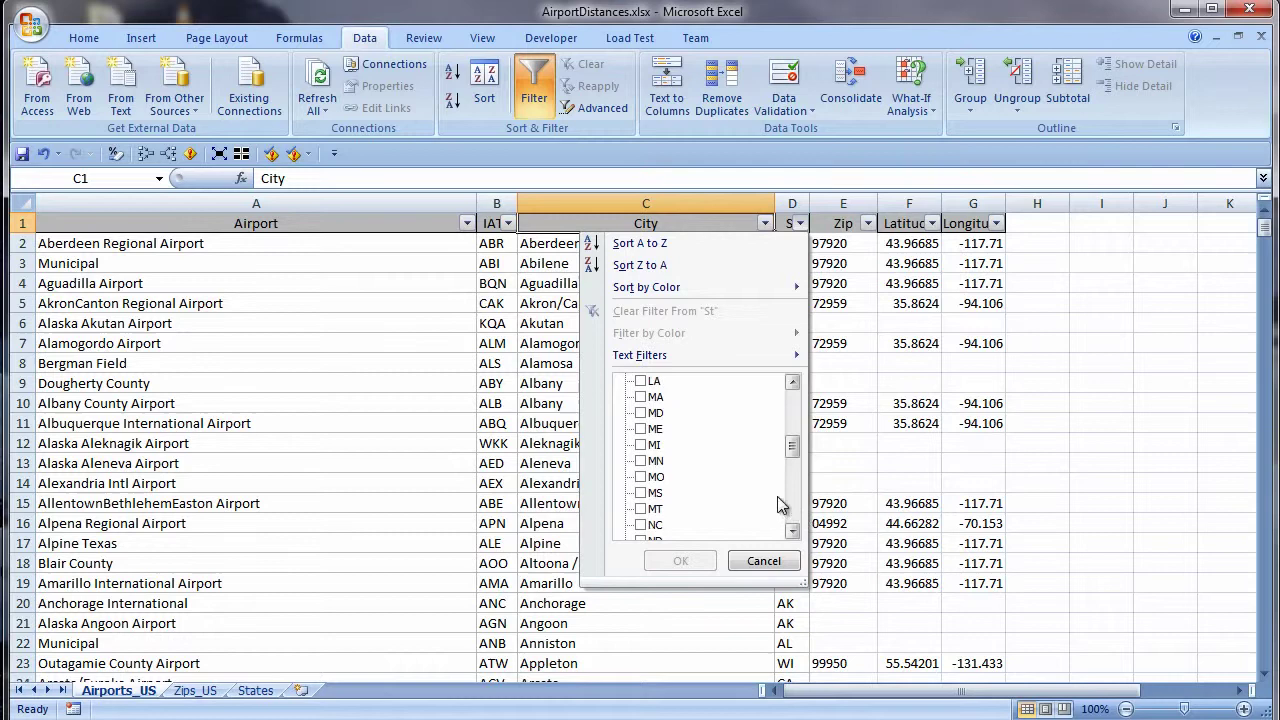
{"action": "scroll", "coordinate": [793, 518], "scroll_direction": "down", "scroll_amount": 3}
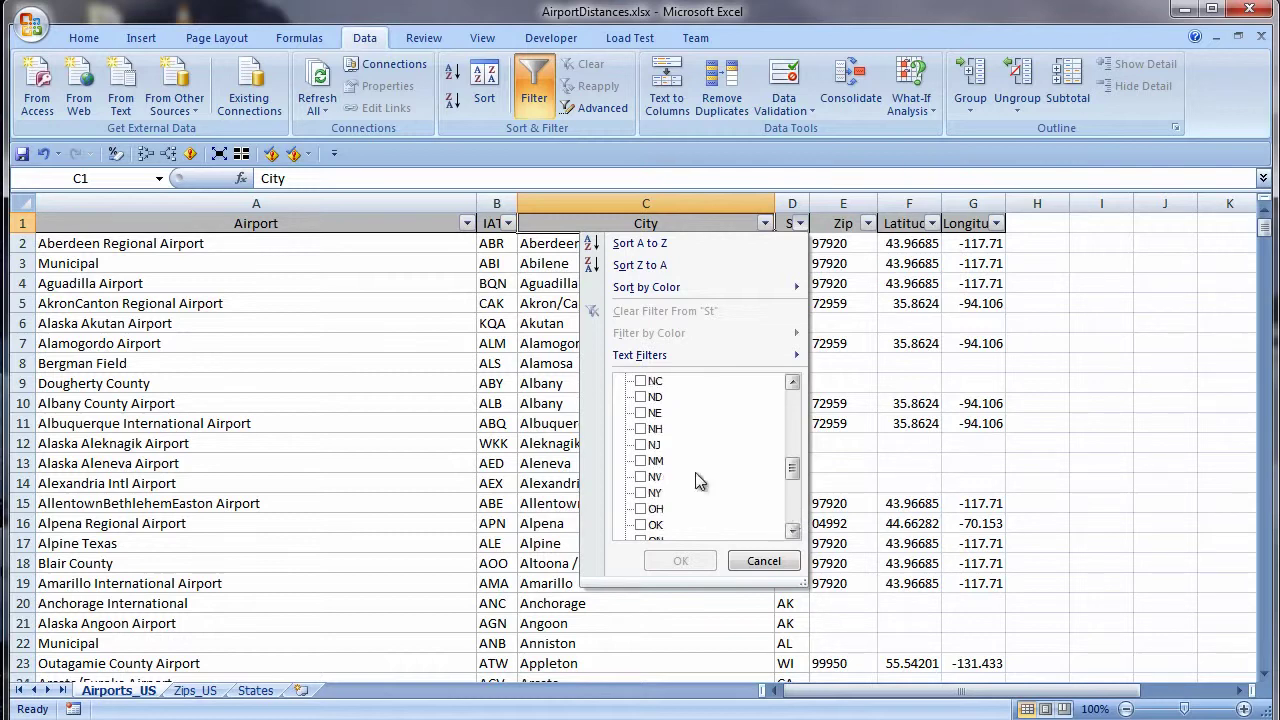
{"action": "left_click", "coordinate": [641, 493]}
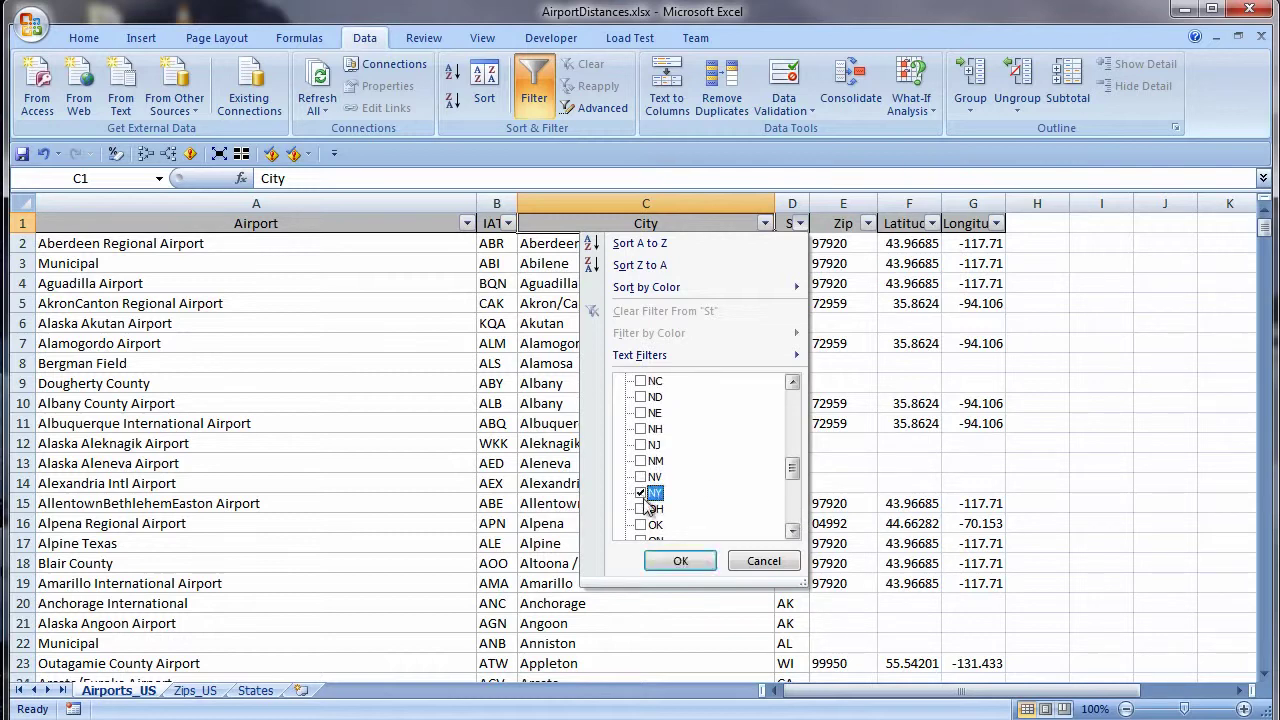
{"action": "left_click", "coordinate": [681, 560]}
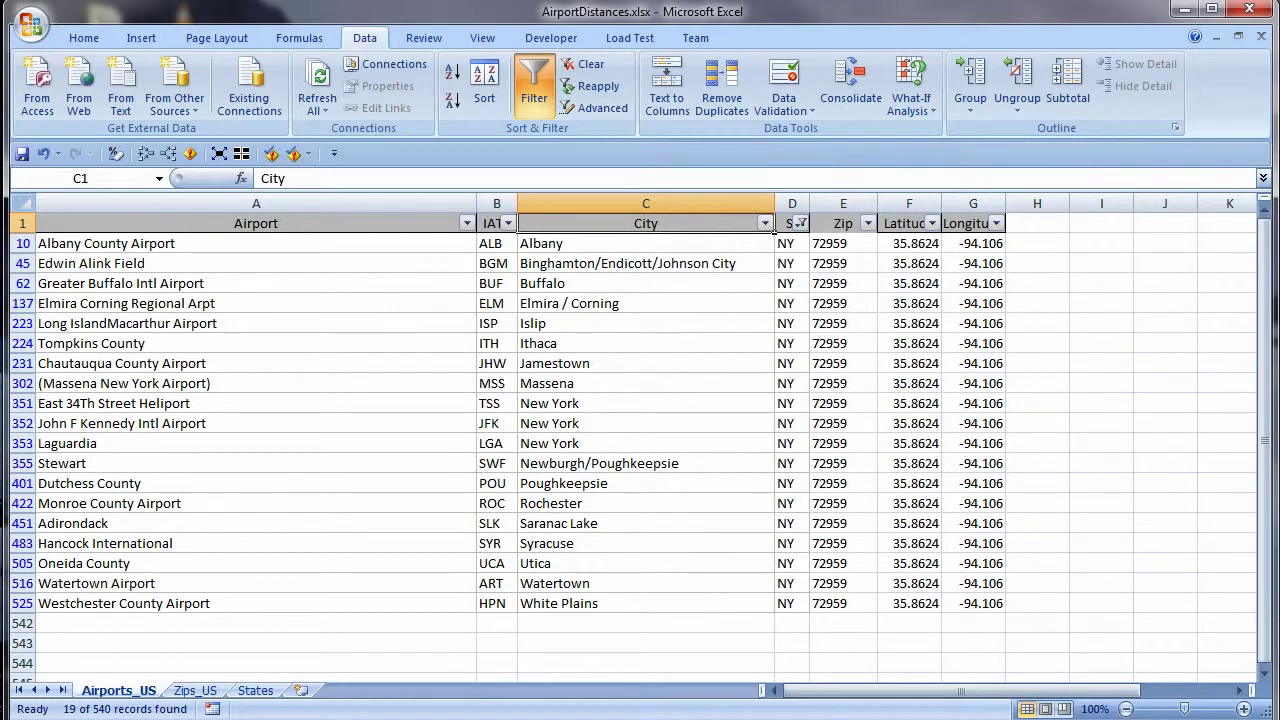
Insert a new blank worksheet ahead of Airports_US.
{"action": "right_click", "coordinate": [121, 690]}
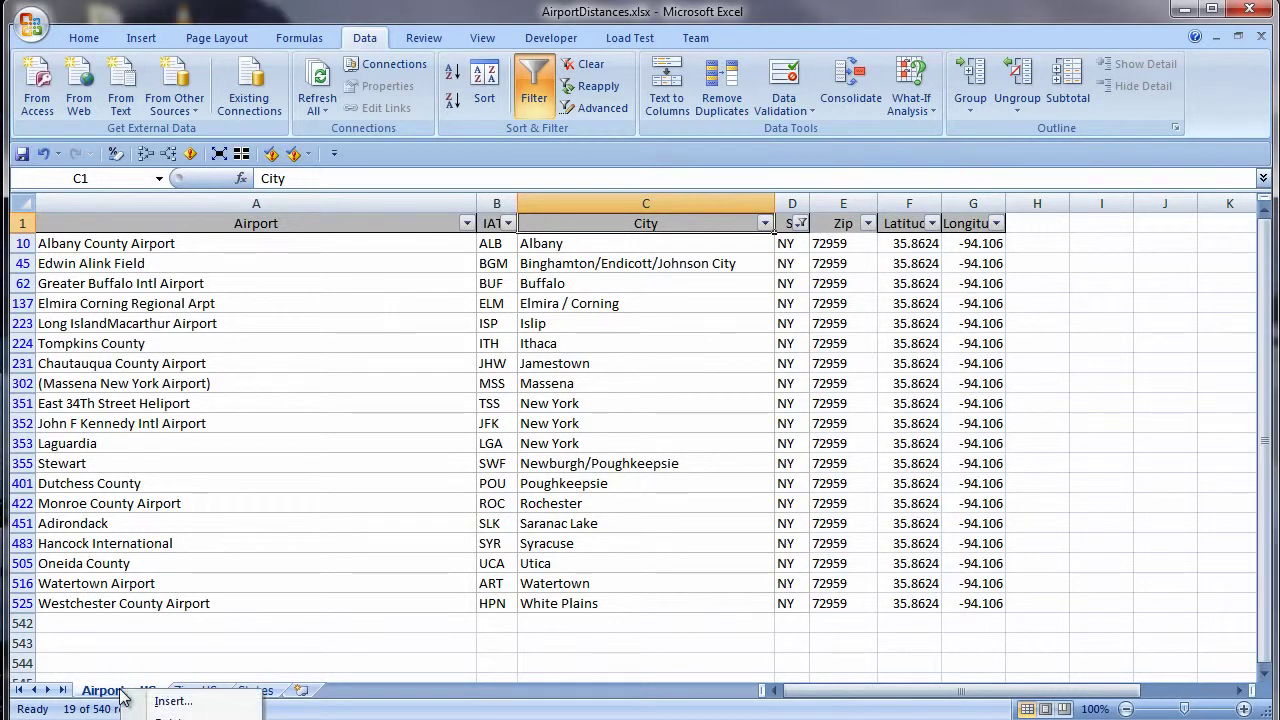
{"action": "left_click", "coordinate": [172, 702]}
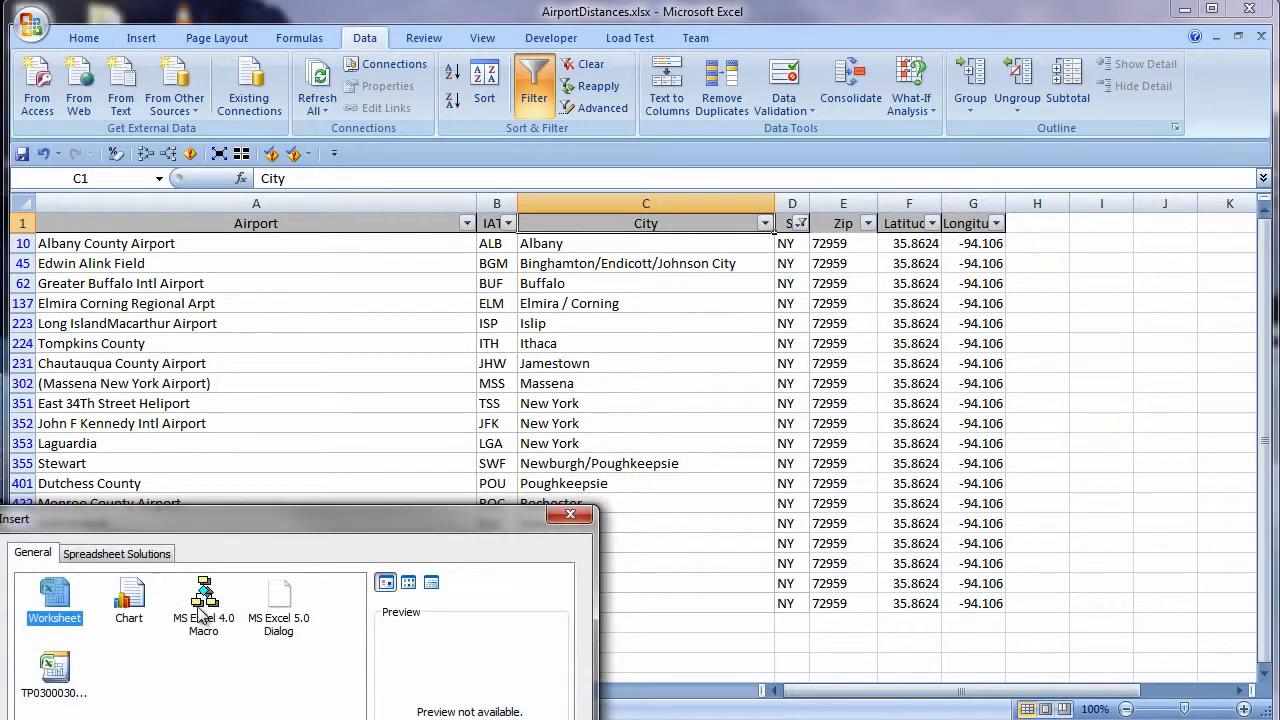
{"action": "left_click_drag", "start_coordinate": [219, 510], "coordinate": [413, 158]}
{"action": "left_click", "coordinate": [634, 500]}
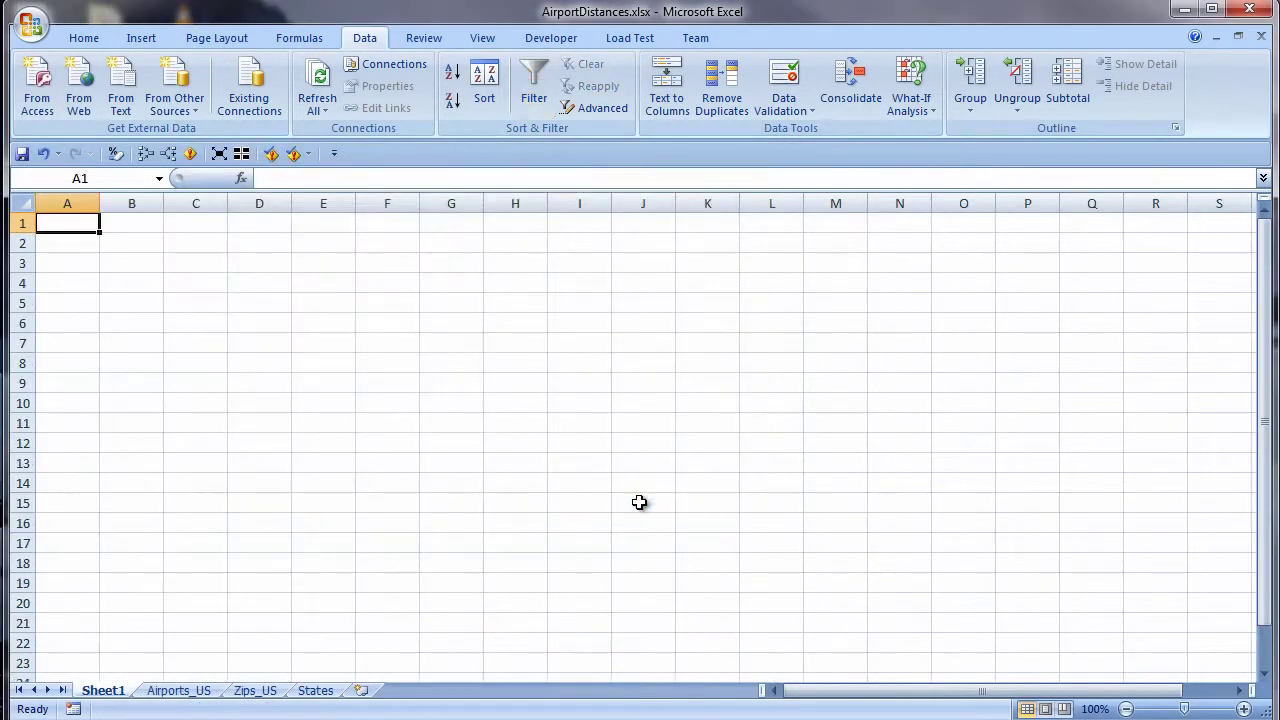
Rename the new sheet Distances, then select the NY airport IATA codes on Airports_US.
{"action": "double_click", "coordinate": [104, 691]}
{"action": "type", "text": "Distances"}
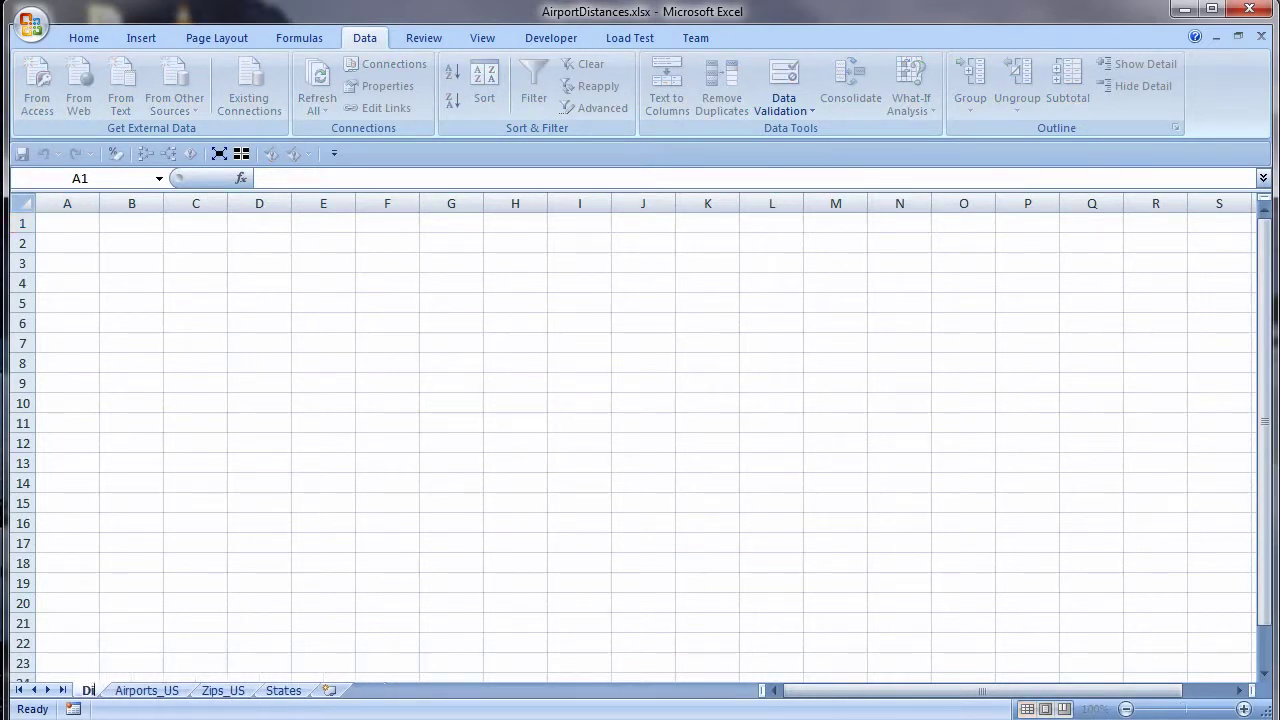
{"action": "key", "text": "Return"}
{"action": "left_click", "coordinate": [193, 690]}
{"action": "left_click_drag", "start_coordinate": [491, 243], "coordinate": [505, 605]}
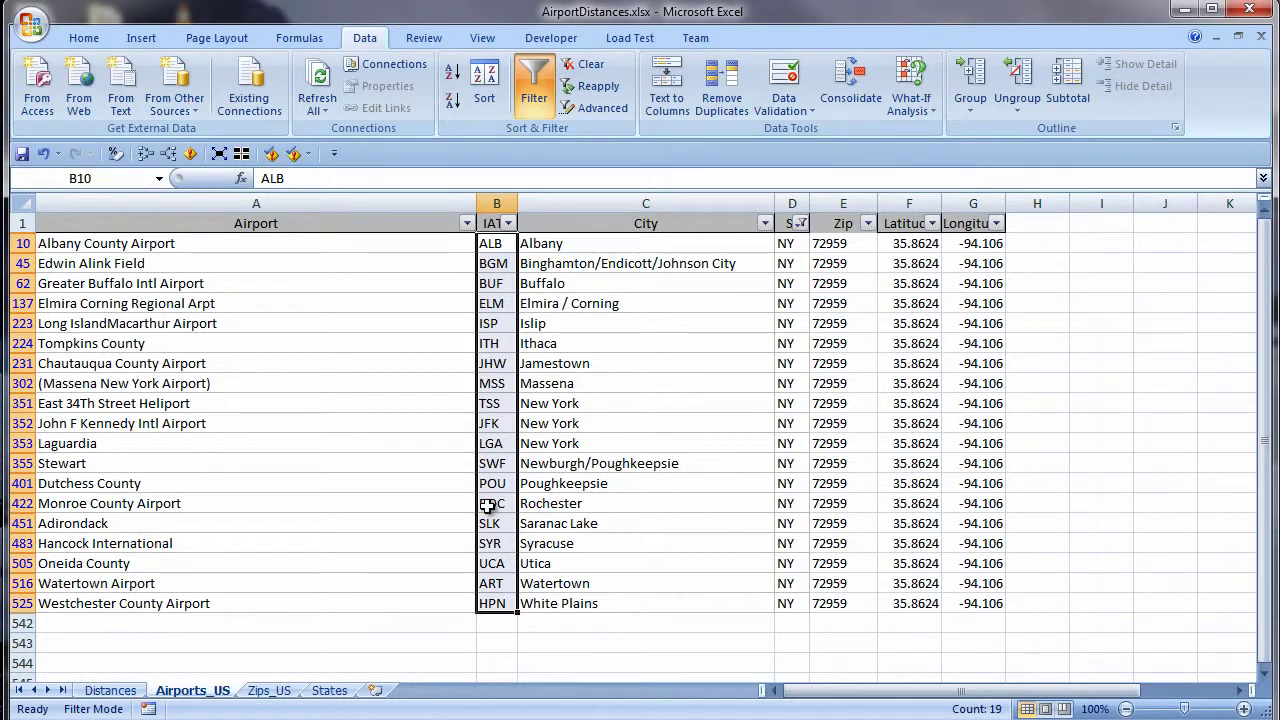
Copy the NY airport codes and paste them down column A of Distances from A2.
{"action": "right_click", "coordinate": [489, 508]}
{"action": "left_click", "coordinate": [537, 542]}
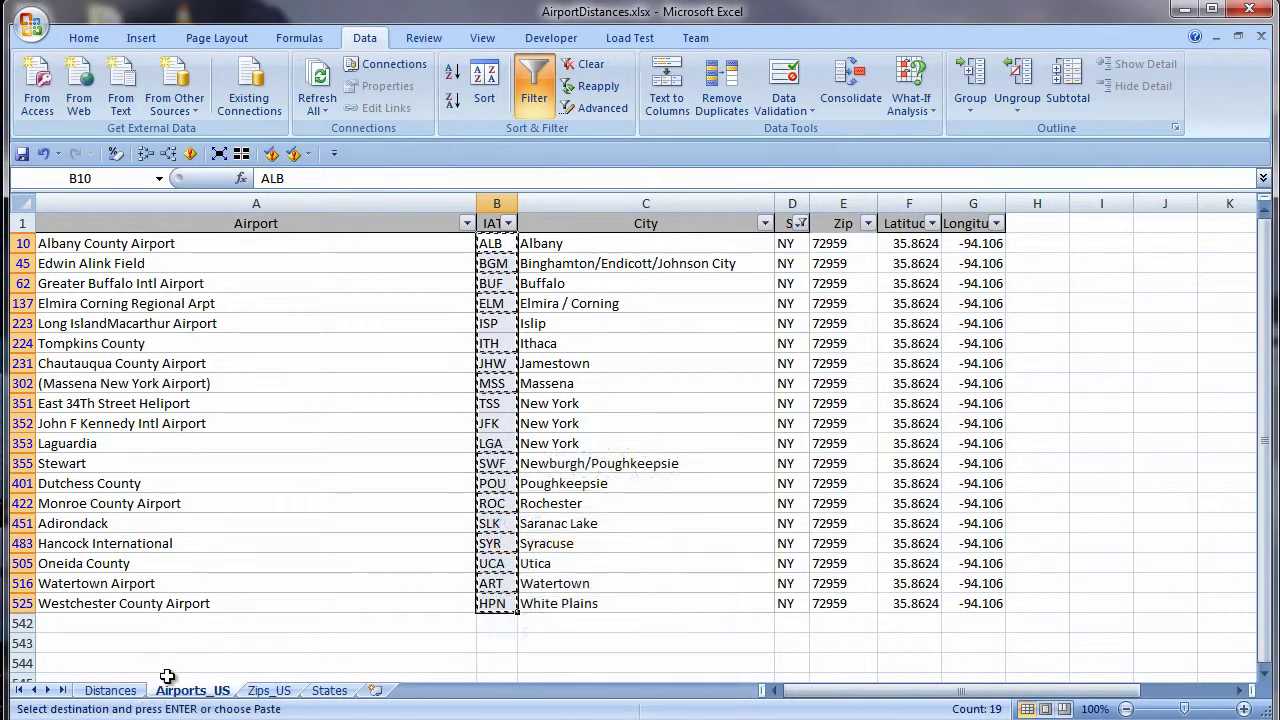
{"action": "left_click", "coordinate": [110, 690]}
{"action": "left_click", "coordinate": [63, 250]}
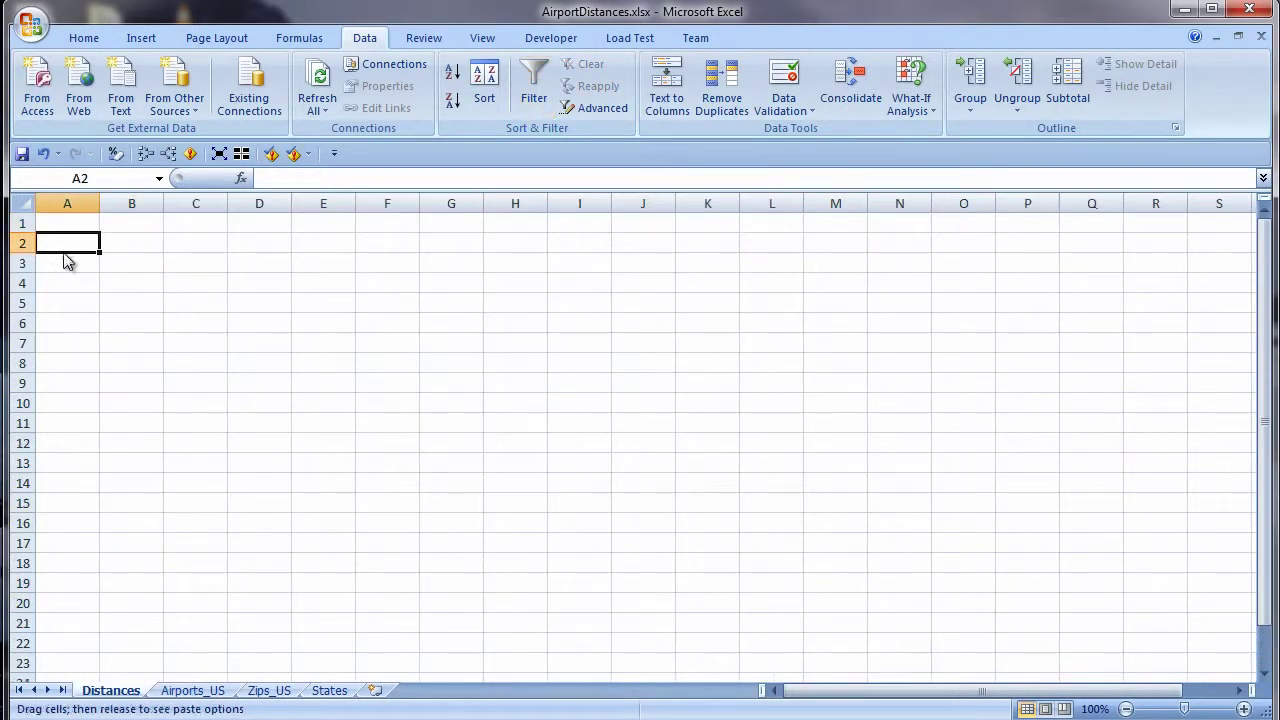
{"action": "right_click", "coordinate": [63, 248]}
{"action": "left_click", "coordinate": [104, 306]}
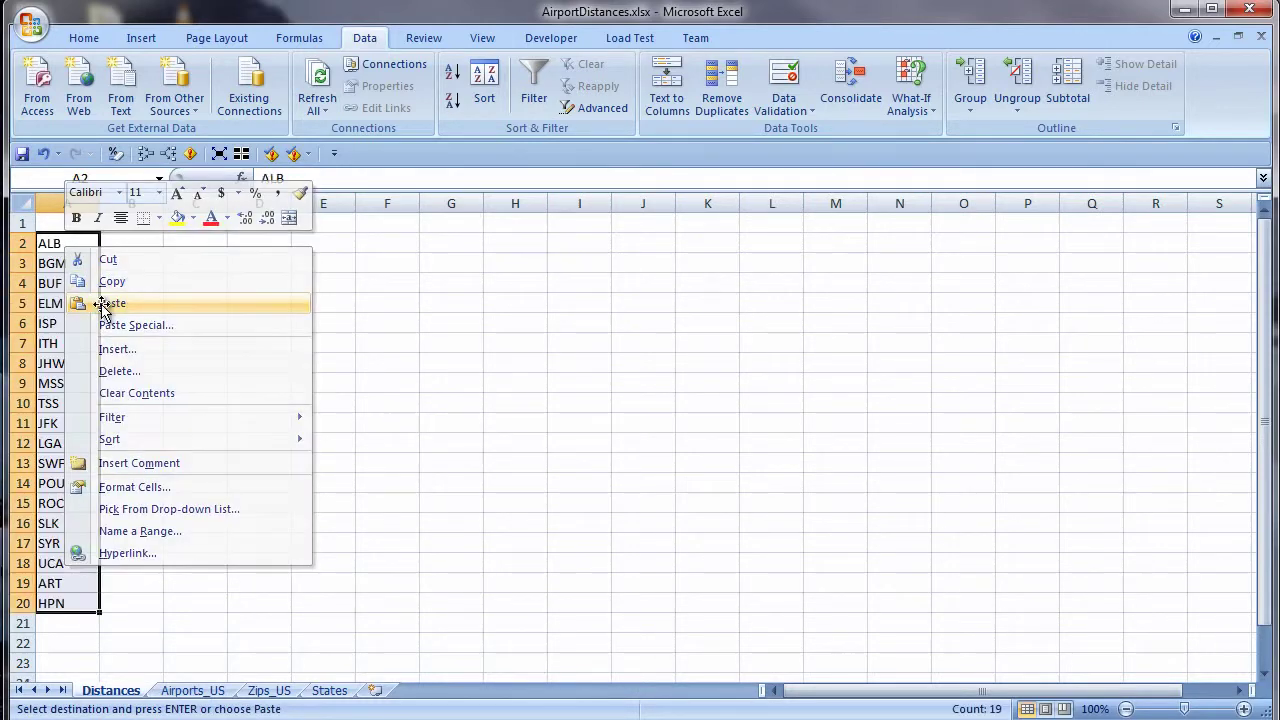
Paste the codes transposed across row 1 starting at B1.
{"action": "right_click", "coordinate": [127, 230]}
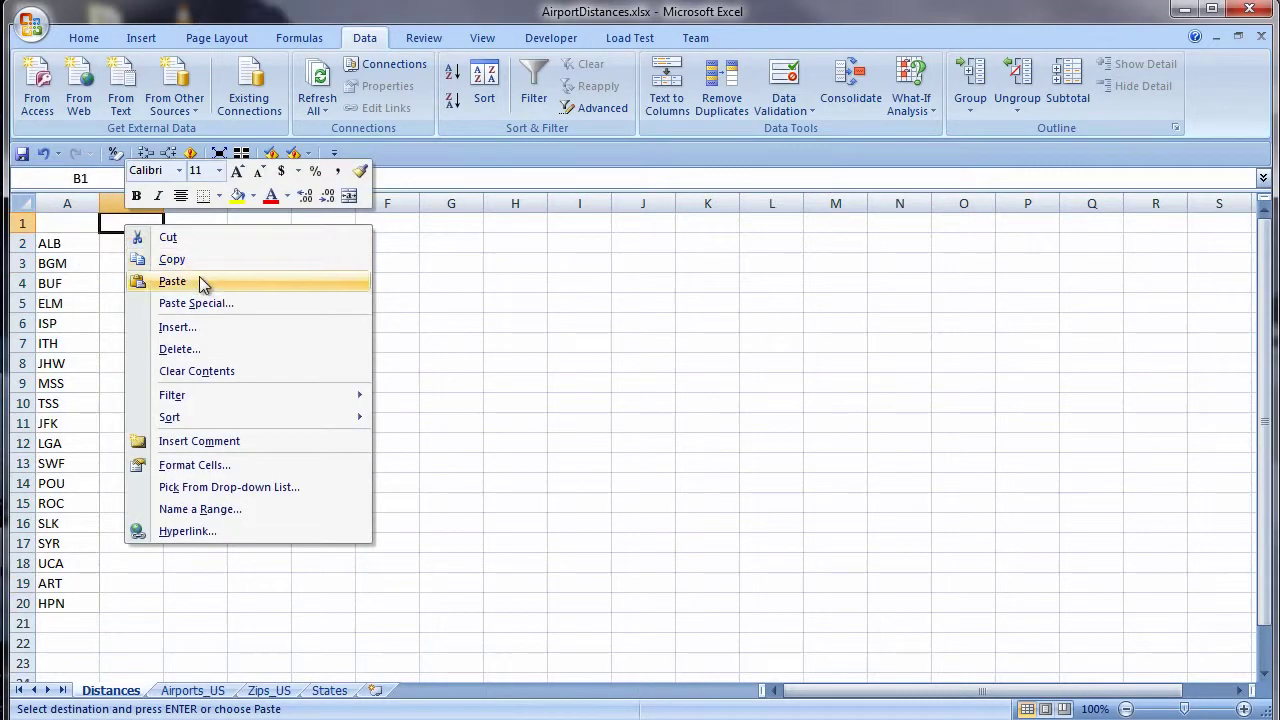
{"action": "left_click", "coordinate": [211, 304]}
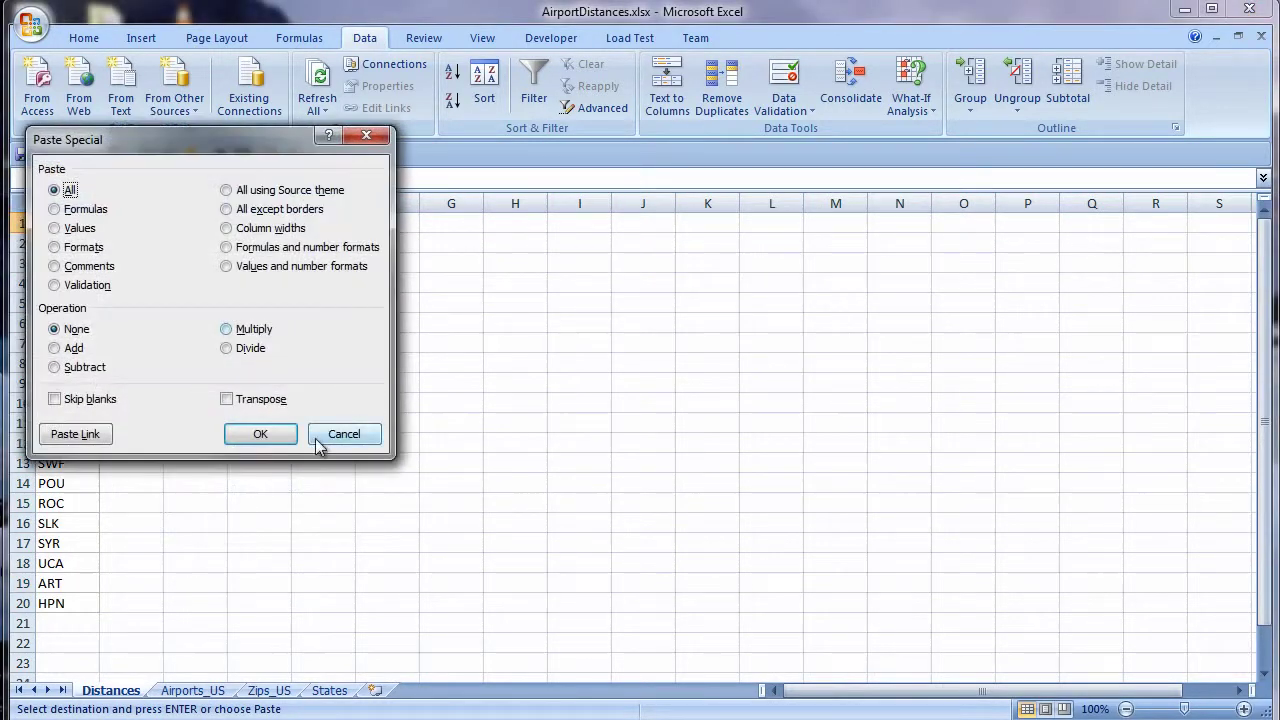
{"action": "left_click", "coordinate": [226, 399]}
{"action": "left_click", "coordinate": [256, 434]}
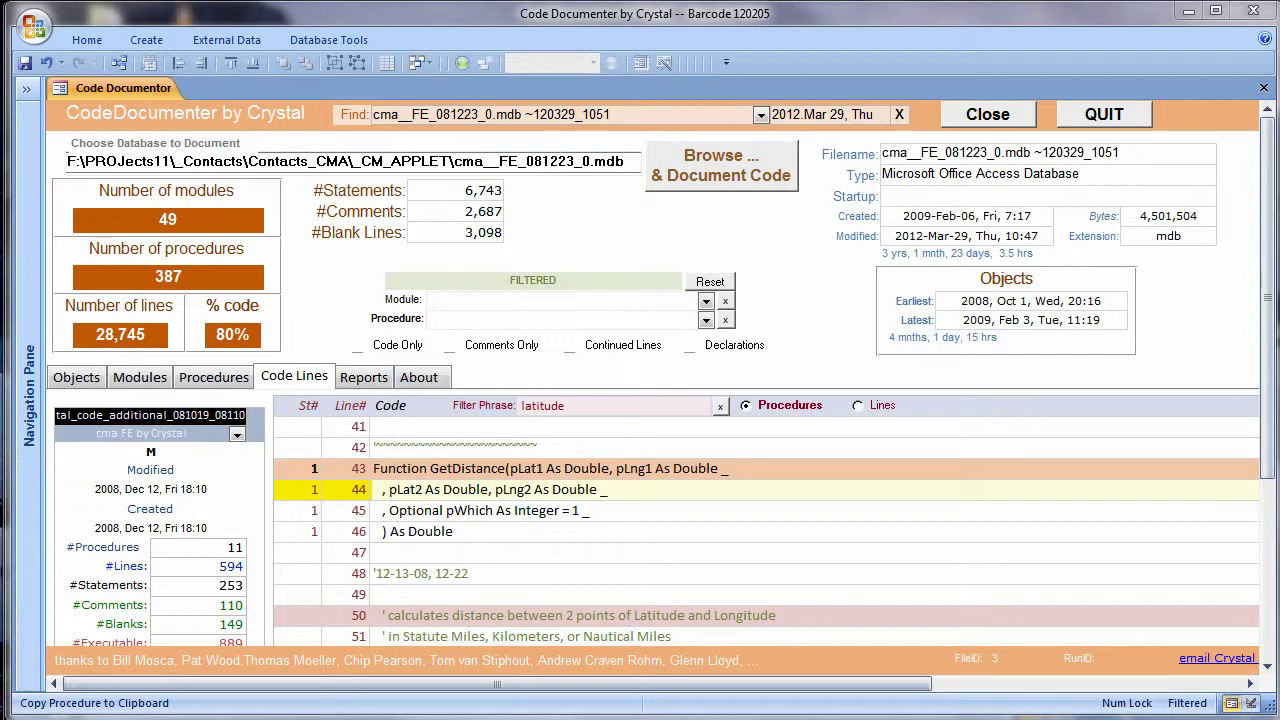
Copy the GetDistance procedure to the clipboard from Code Documenter and dismiss the confirmation.
{"action": "left_click", "coordinate": [590, 550]}
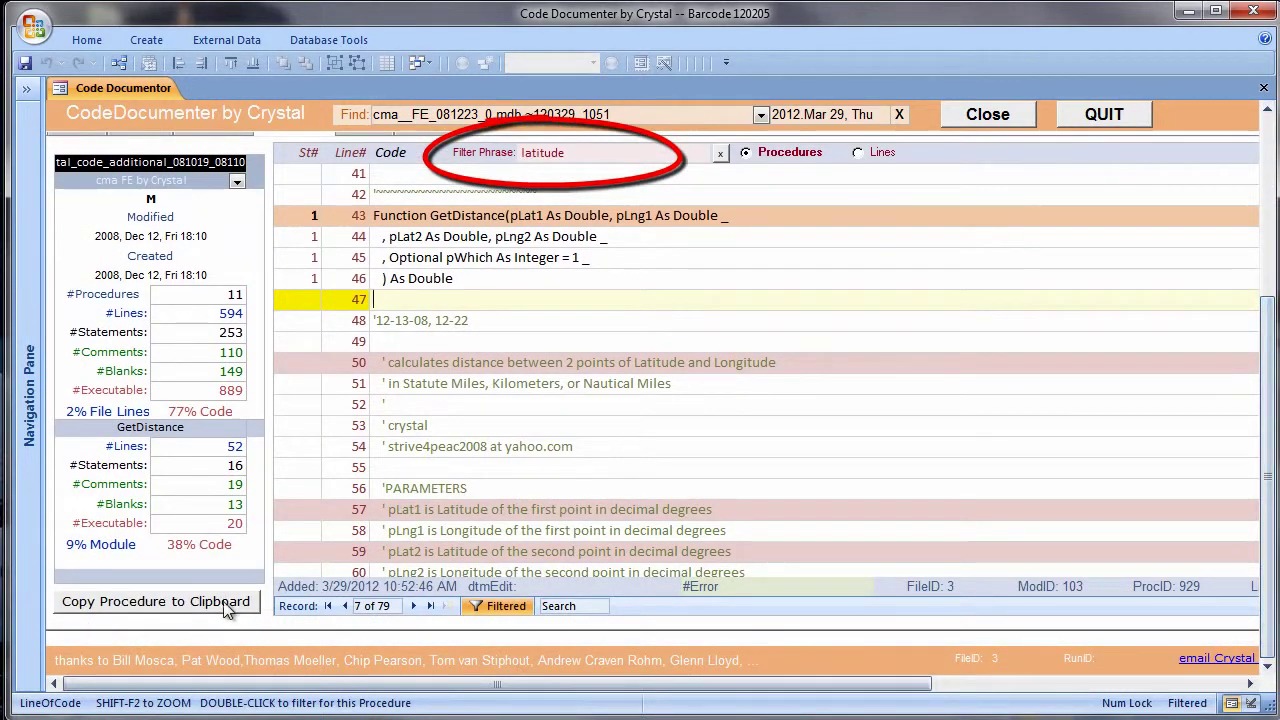
{"action": "left_click", "coordinate": [218, 602]}
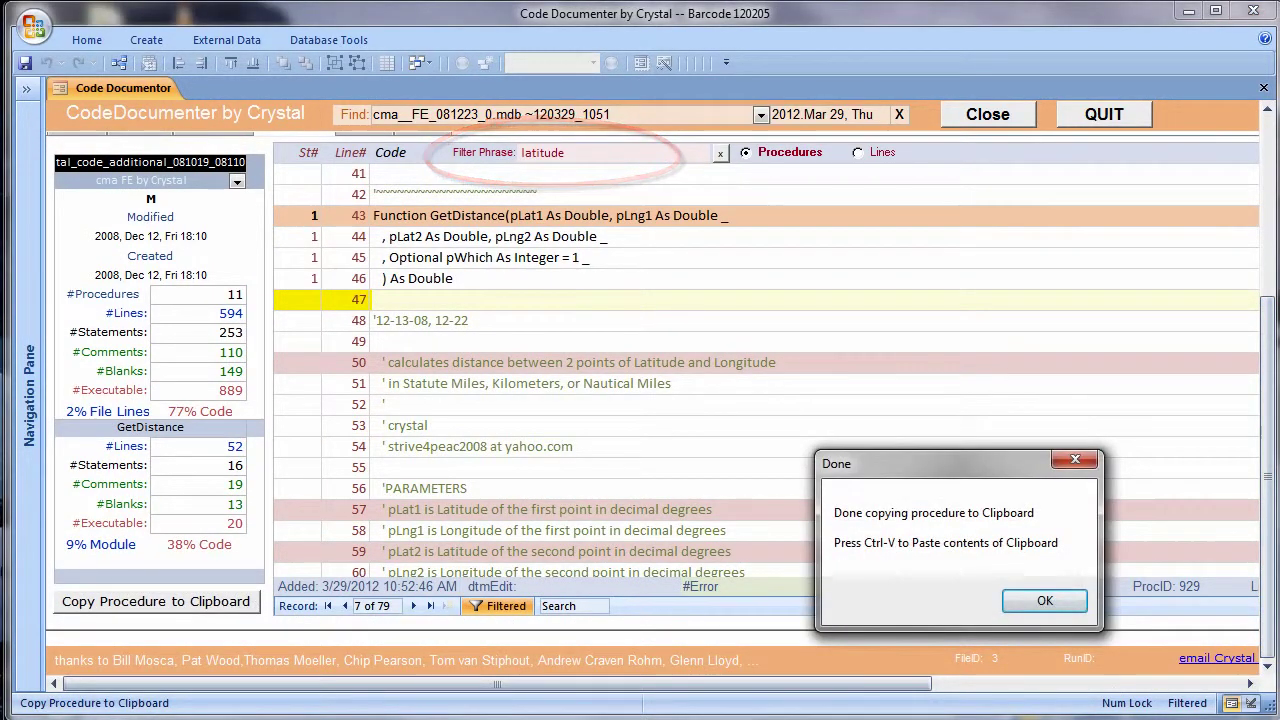
{"action": "left_click", "coordinate": [1043, 603]}
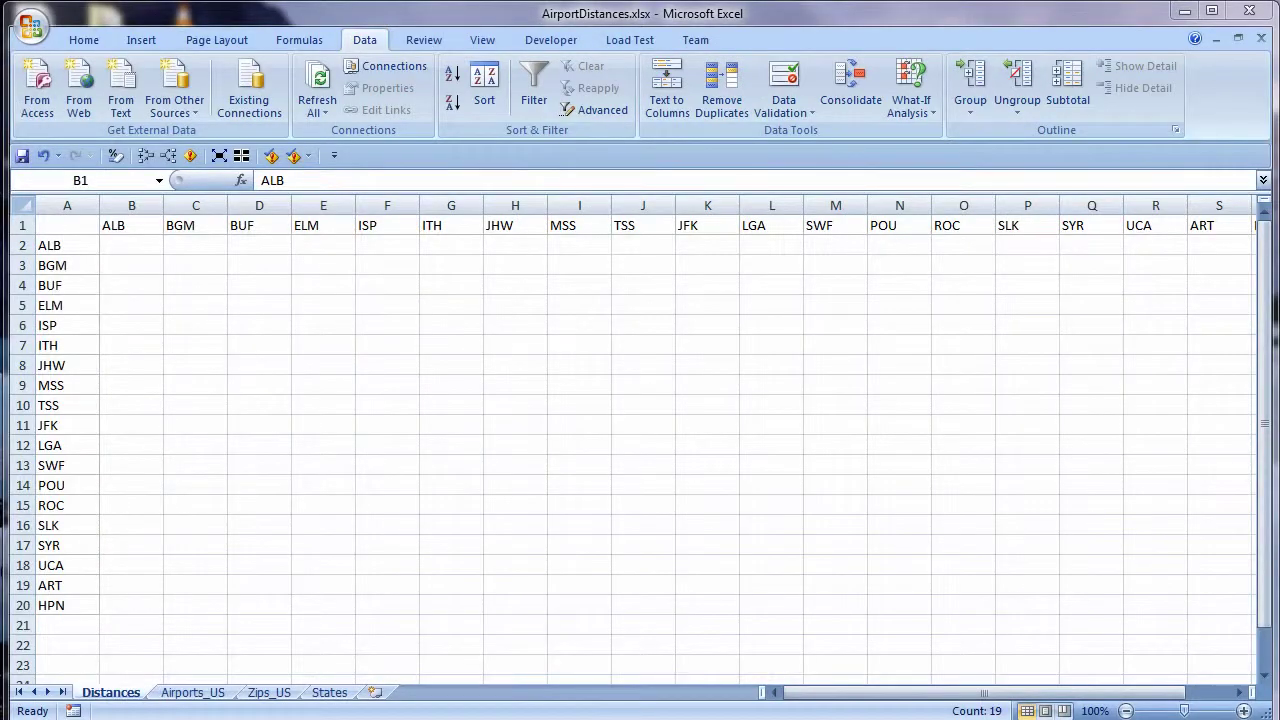
Open the VBA editor, insert Module1 and paste the GetDistance function into it.
{"action": "key", "text": "alt+F11"}
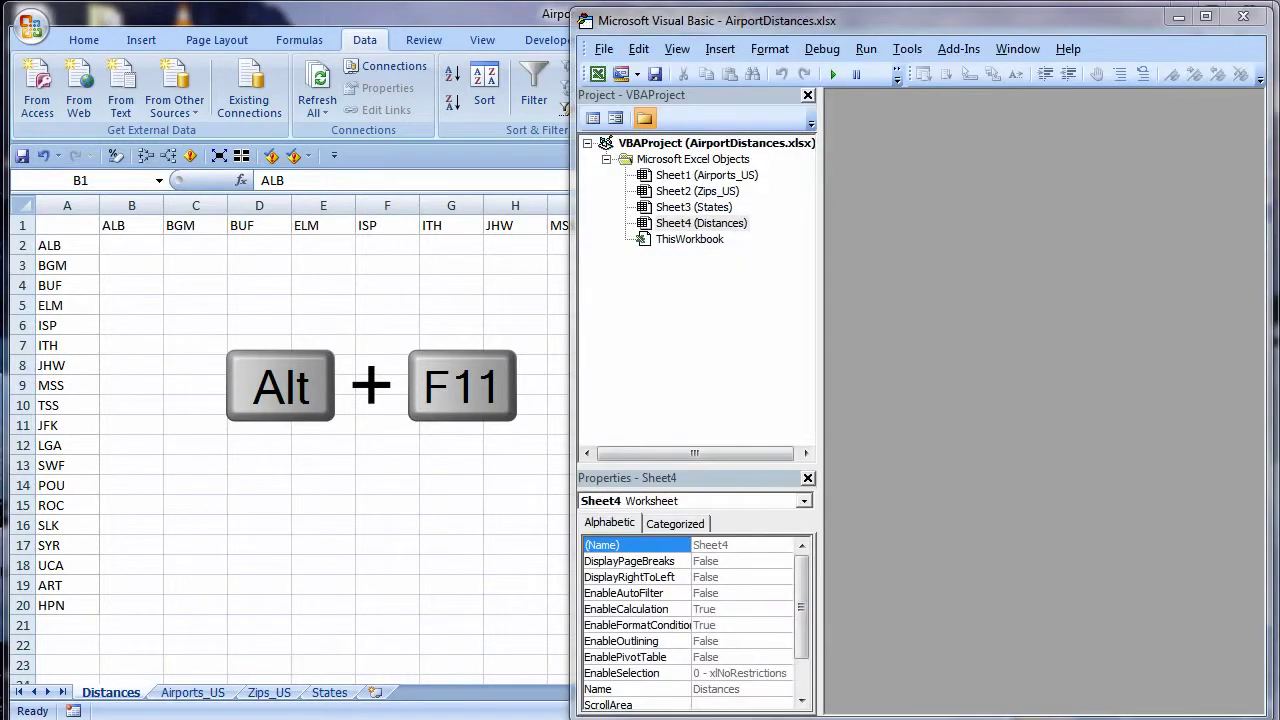
{"action": "left_click", "coordinate": [718, 55]}
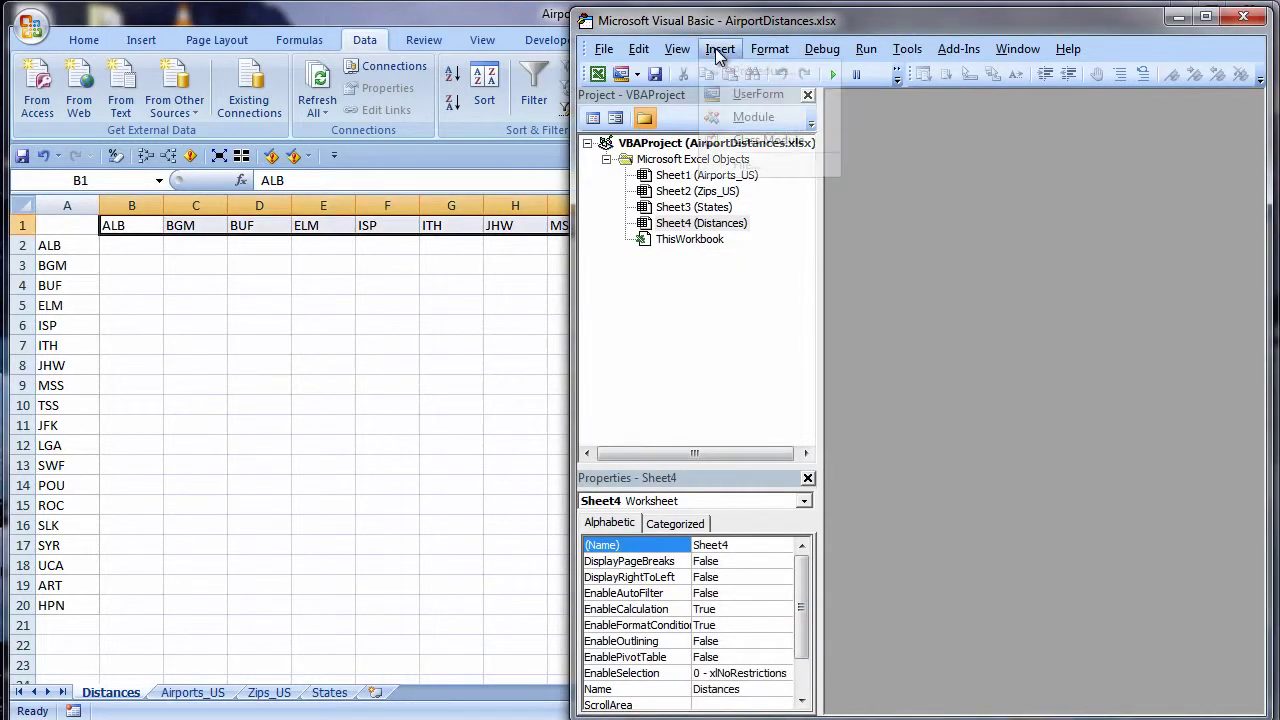
{"action": "left_click", "coordinate": [742, 121]}
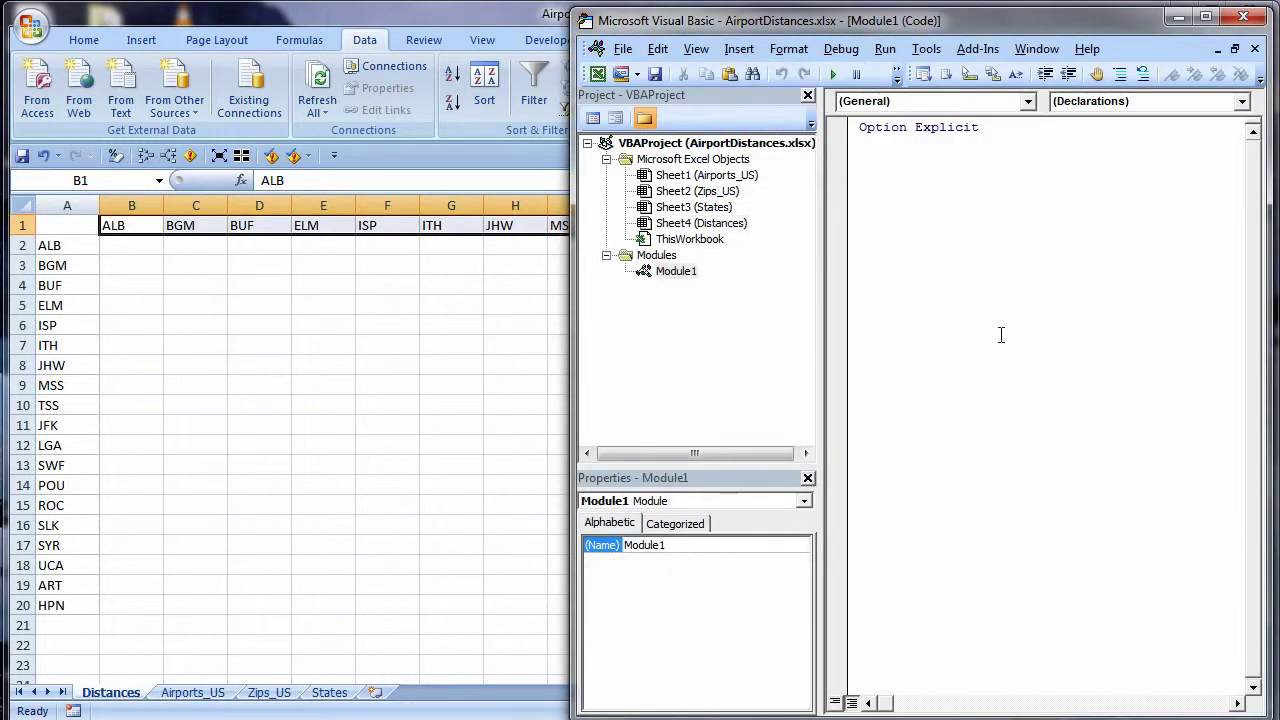
{"action": "key", "text": "ctrl+v"}
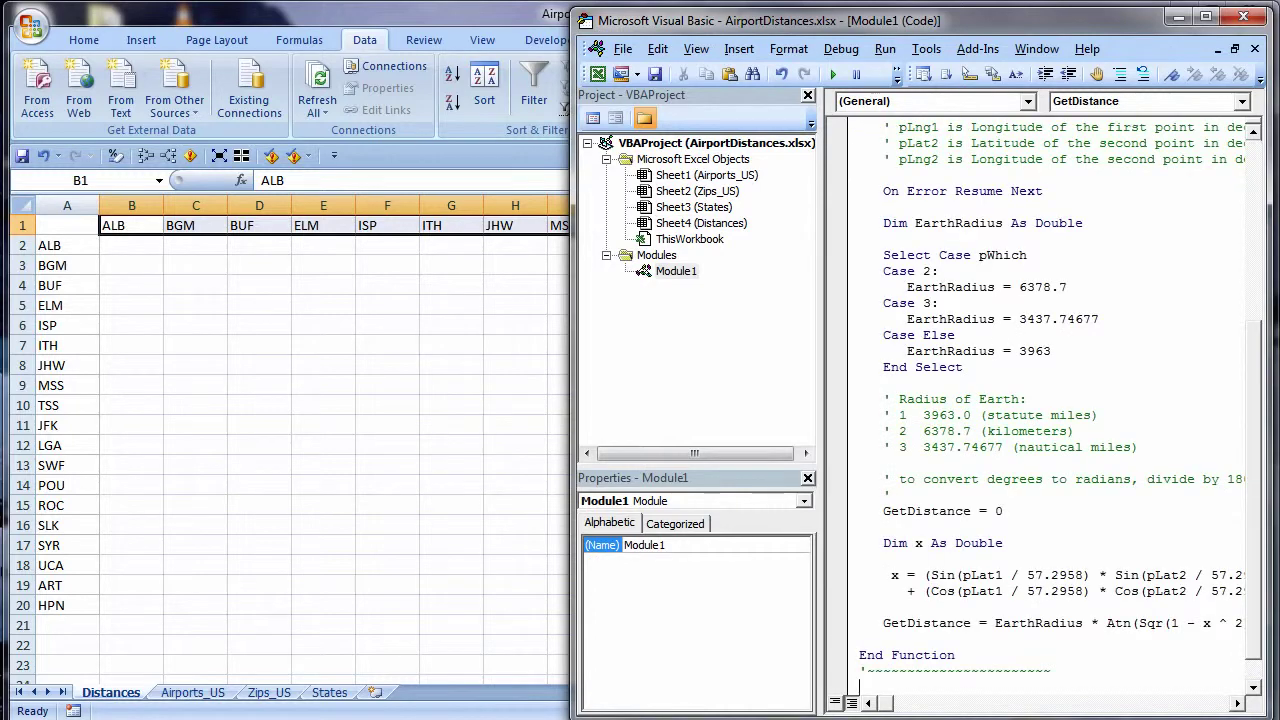
Compile VBAProject, then select the GetDistance function name in the widened editor.
{"action": "left_click", "coordinate": [837, 48]}
{"action": "left_click", "coordinate": [851, 72]}
{"action": "left_click_drag", "start_coordinate": [1256, 435], "coordinate": [1238, 250]}
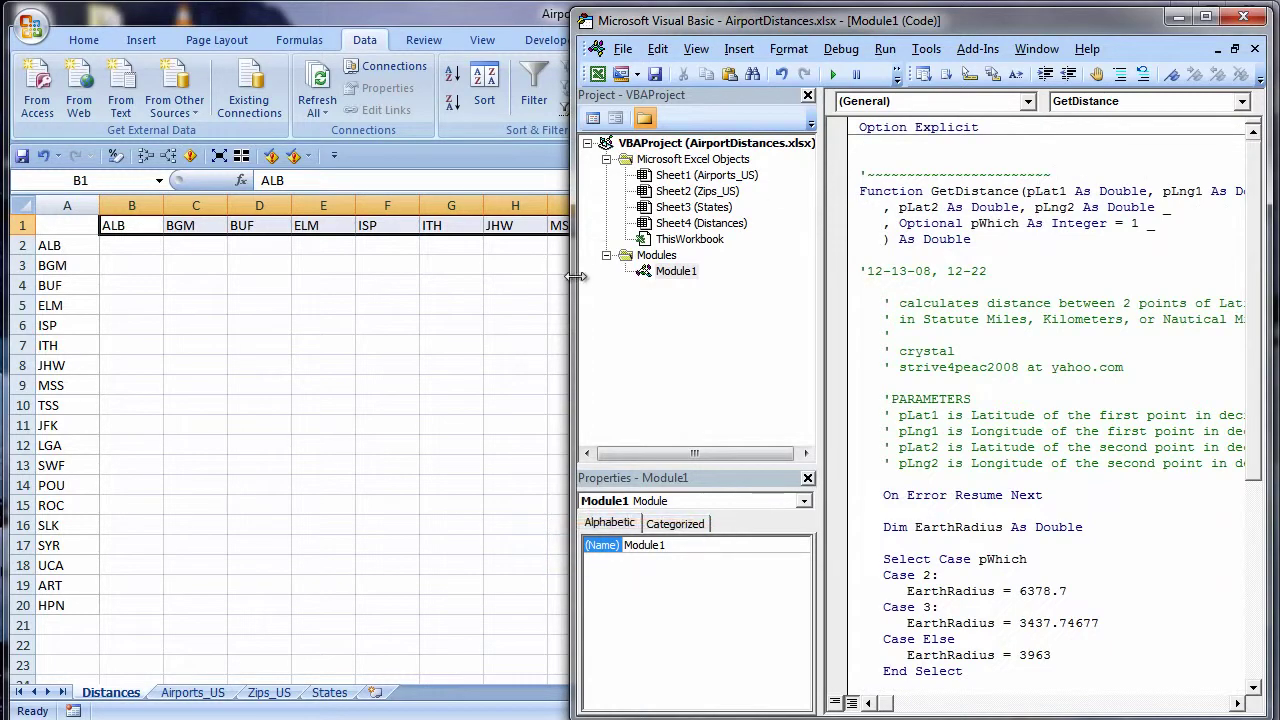
{"action": "left_click_drag", "start_coordinate": [576, 277], "coordinate": [203, 262]}
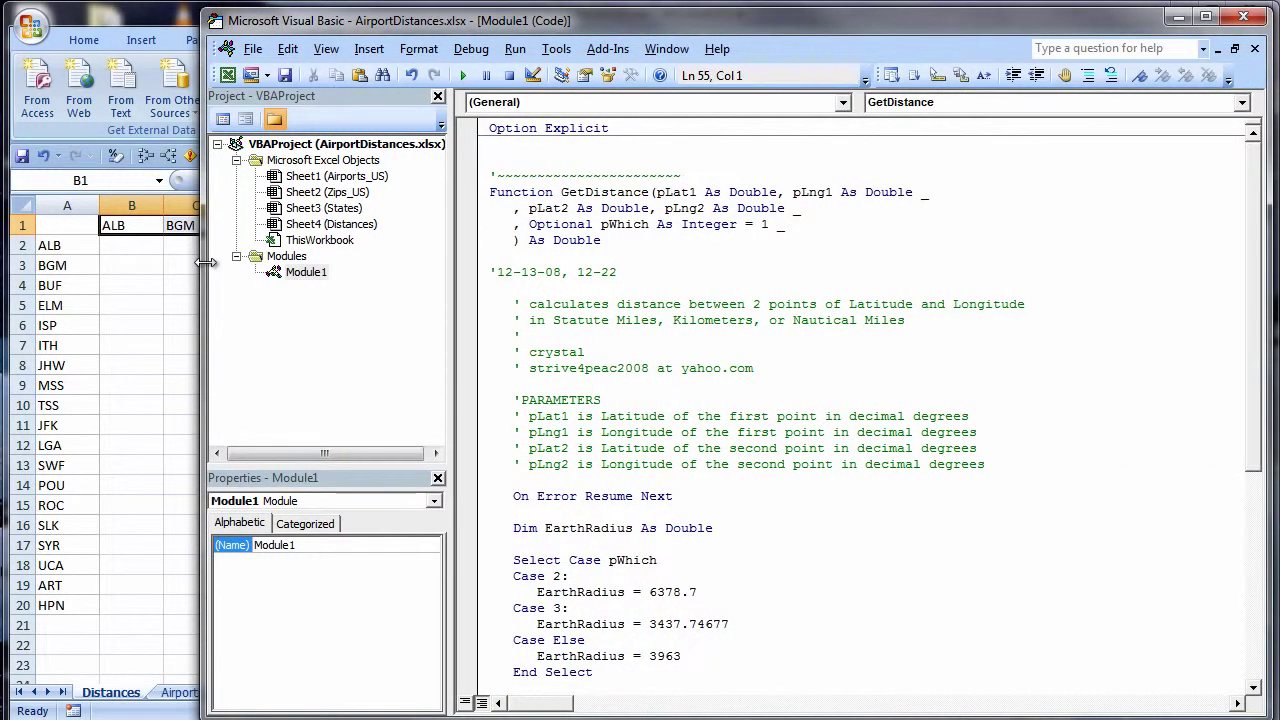
{"action": "left_click", "coordinate": [598, 193]}
{"action": "double_click", "coordinate": [598, 193]}
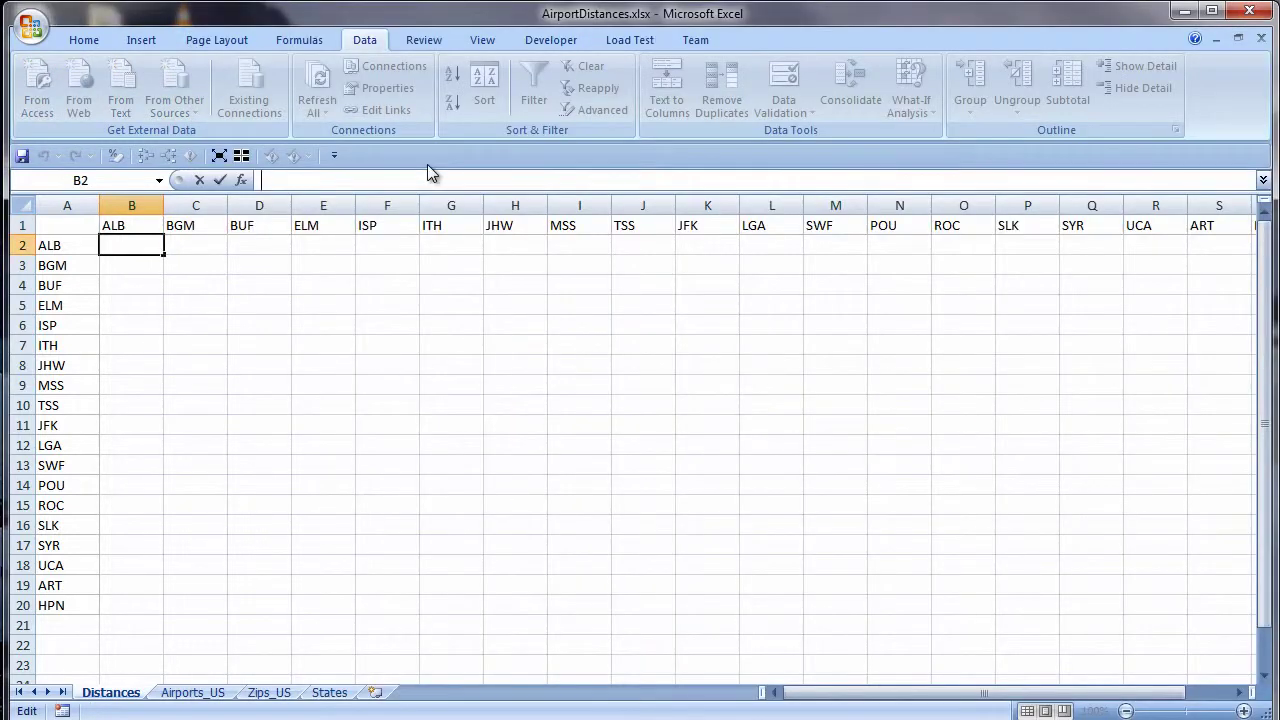
Start =GetDistance(VLOOKUP( in B2 with absolute $B$1 as the lookup value.
{"action": "type", "text": "=GetDistance"}
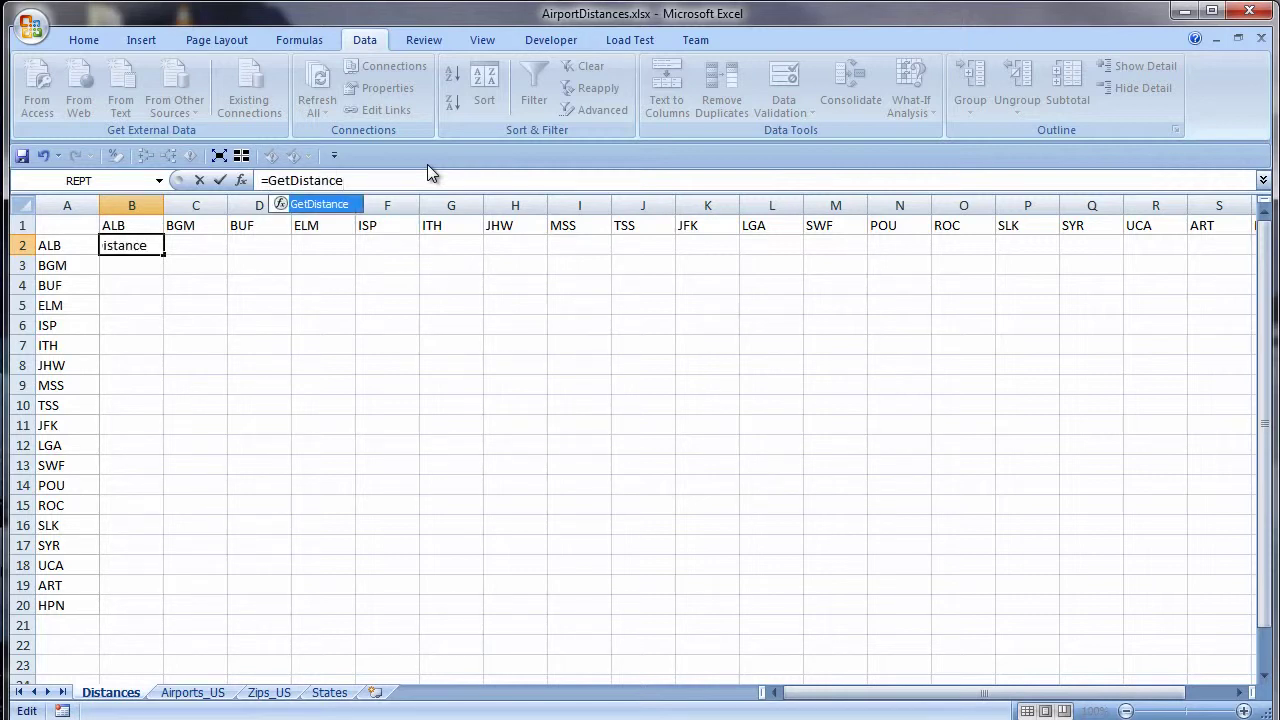
{"action": "type", "text": "("}
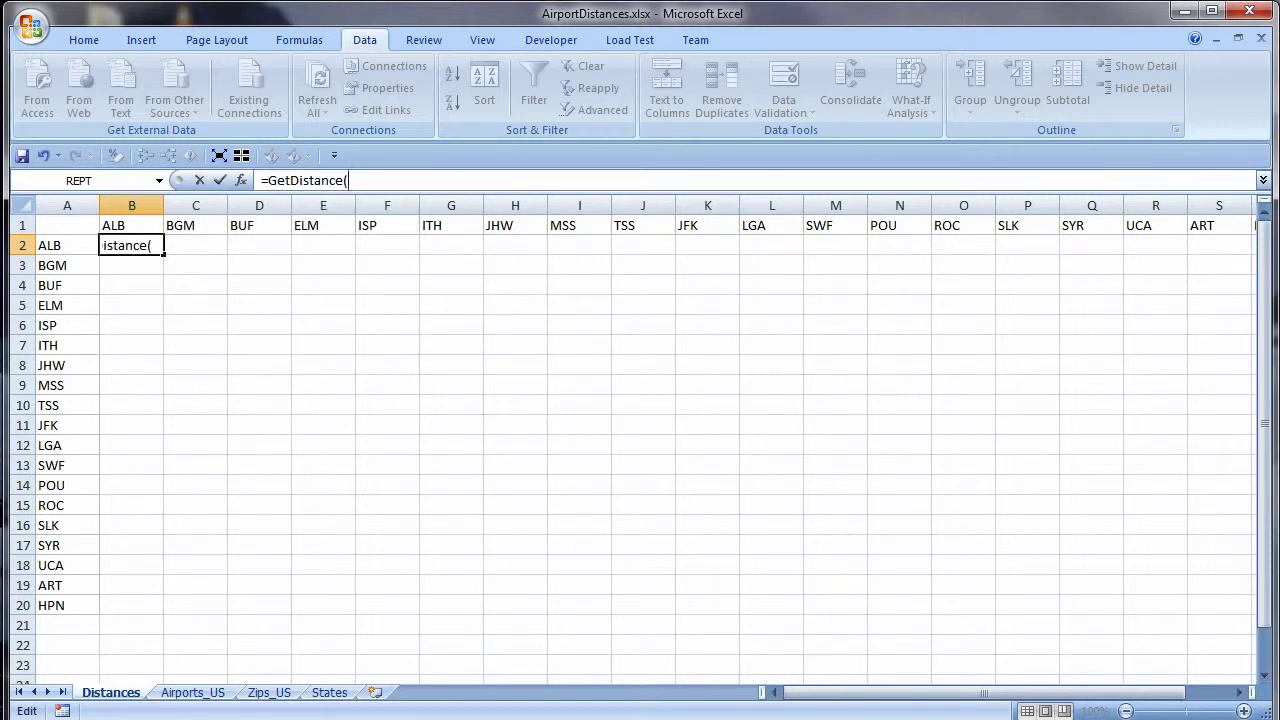
{"action": "type", "text": "v"}
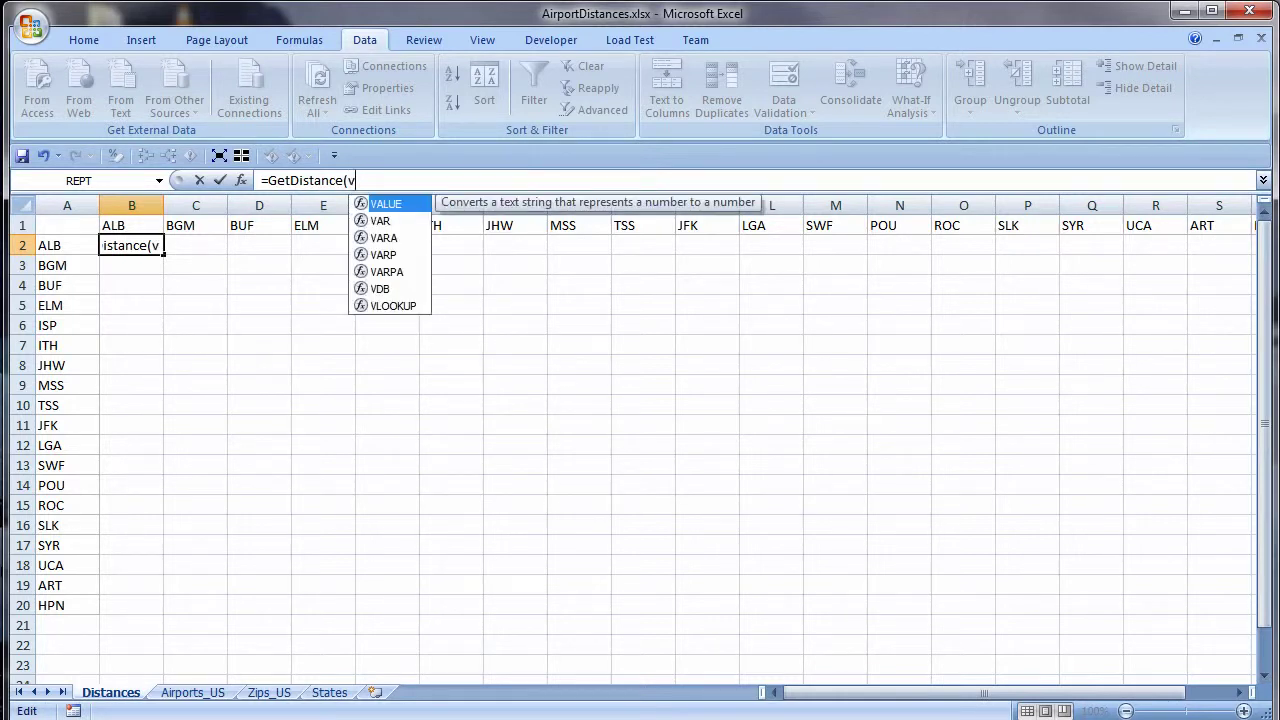
{"action": "type", "text": "l"}
{"action": "key", "text": "Tab"}
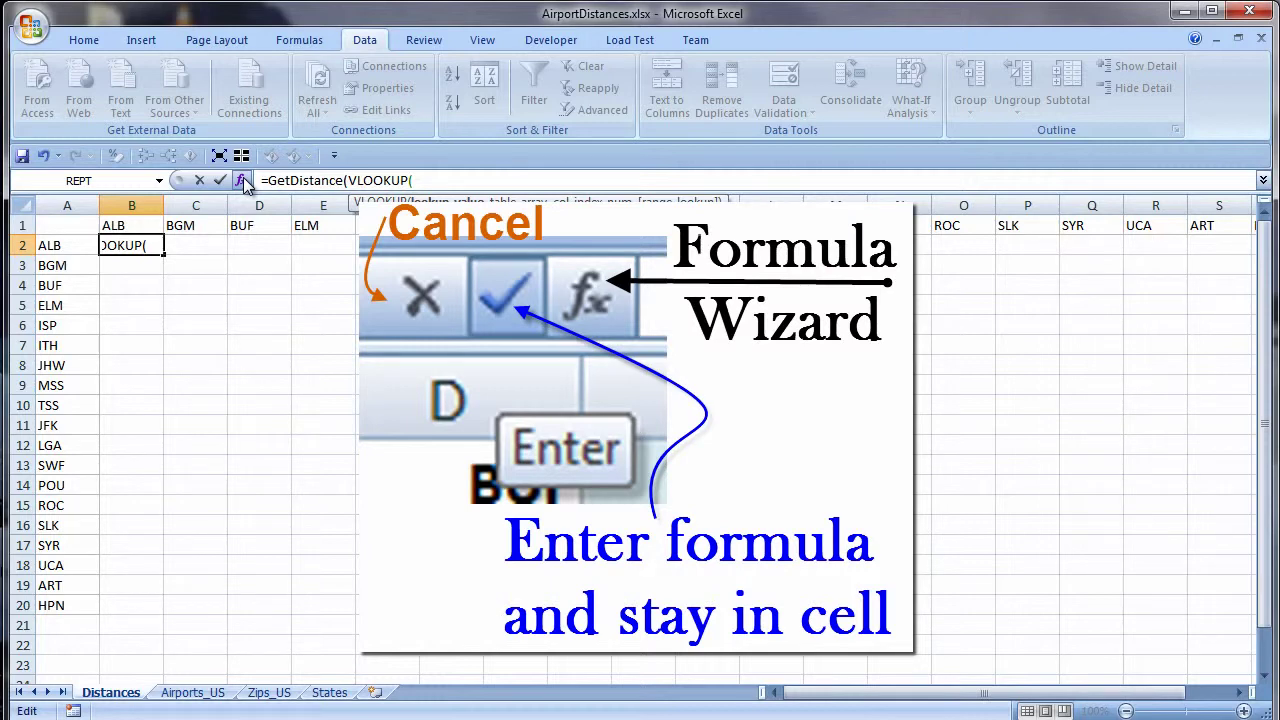
{"action": "left_click", "coordinate": [241, 180]}
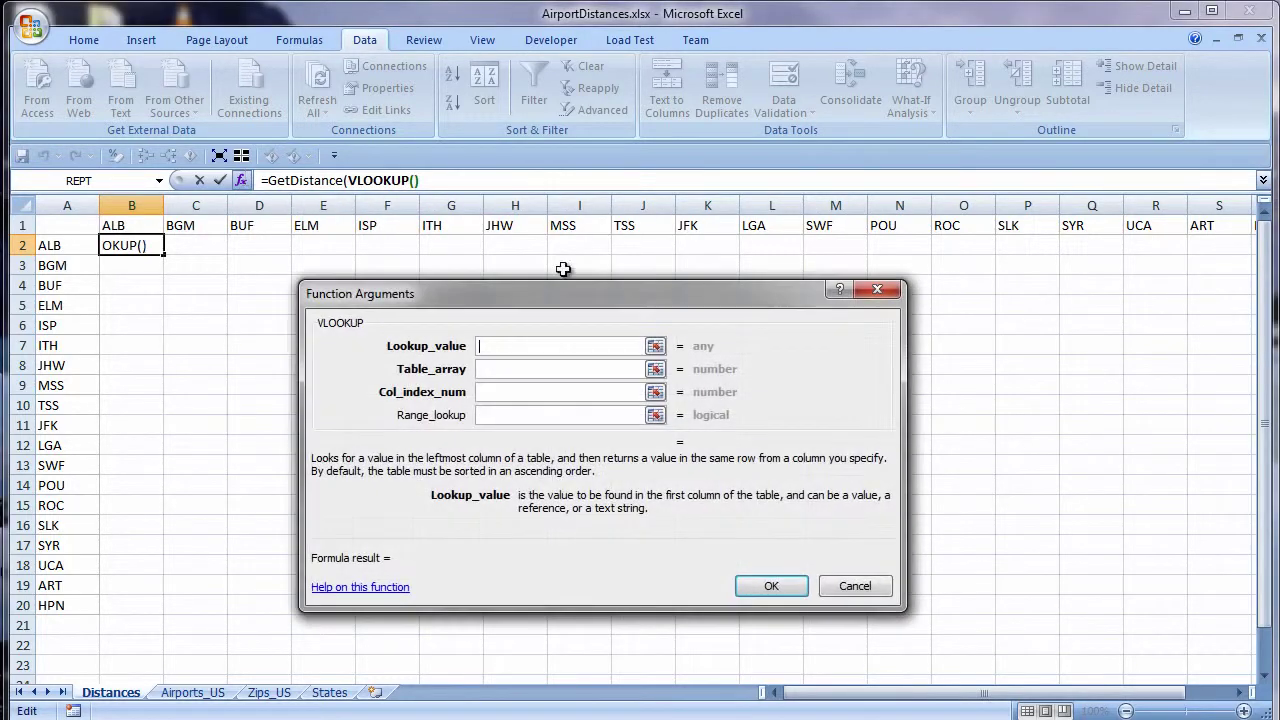
{"action": "left_click", "coordinate": [131, 226]}
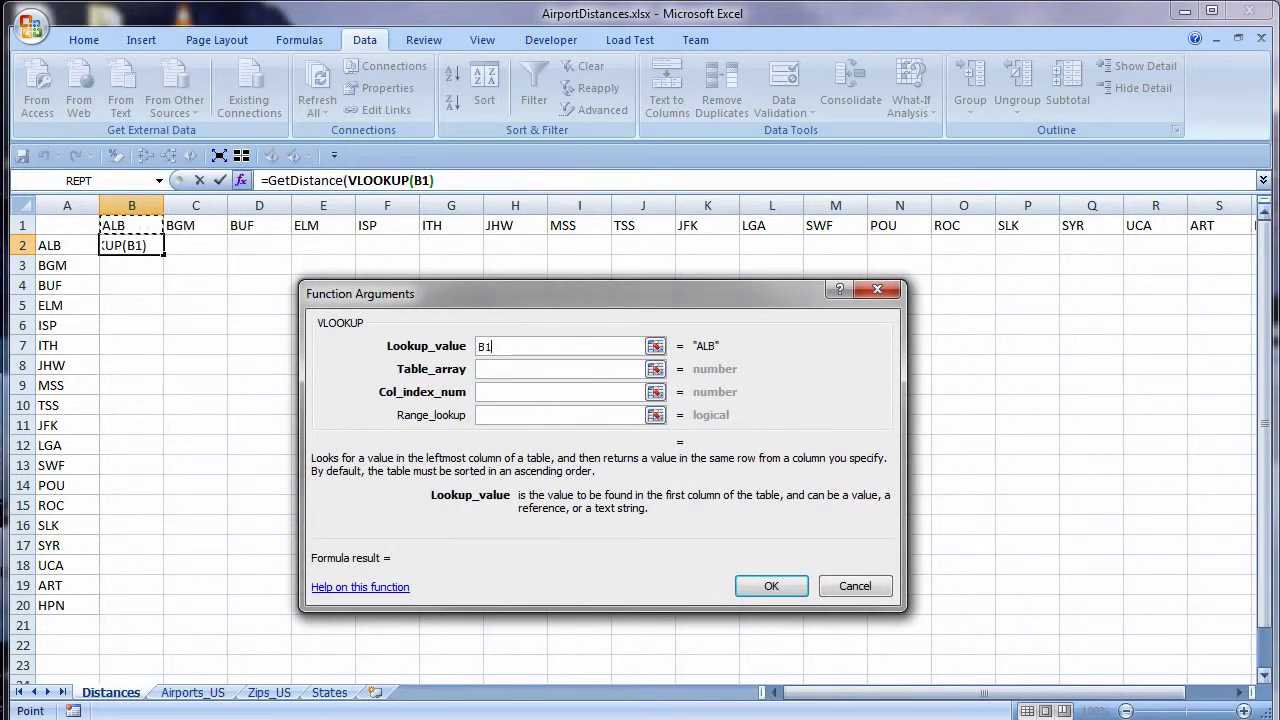
{"action": "key", "text": "F4"}
{"action": "key", "text": "Tab"}
Set the VLOOKUP table to Airports_US!B10:G525 and column index 5, then confirm.
{"action": "left_click", "coordinate": [195, 692]}
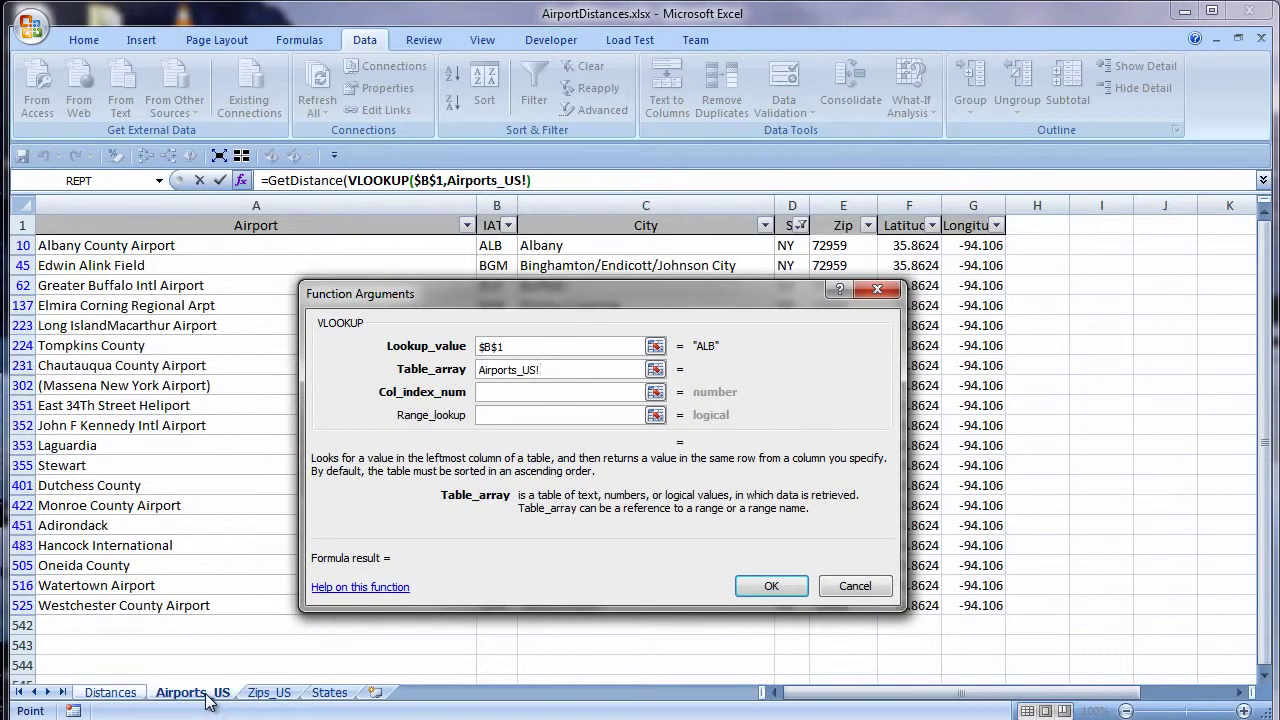
{"action": "left_click_drag", "start_coordinate": [625, 285], "coordinate": [635, 403]}
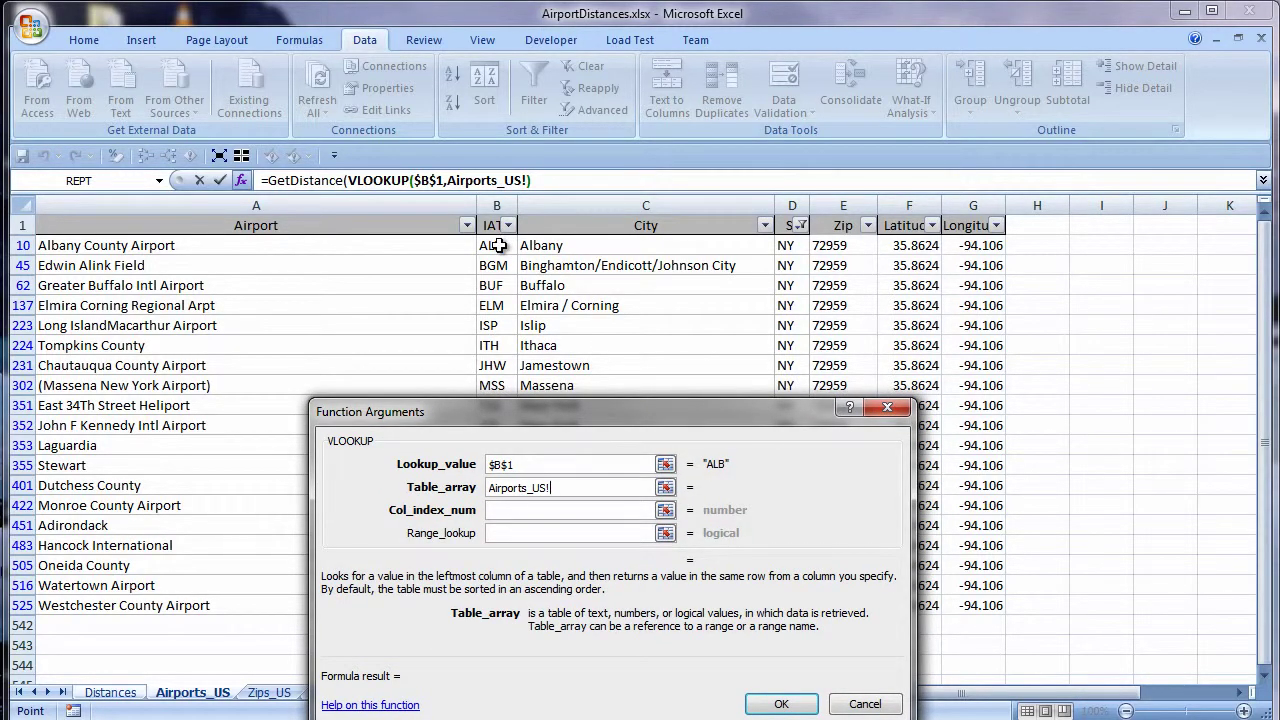
{"action": "left_click", "coordinate": [498, 245]}
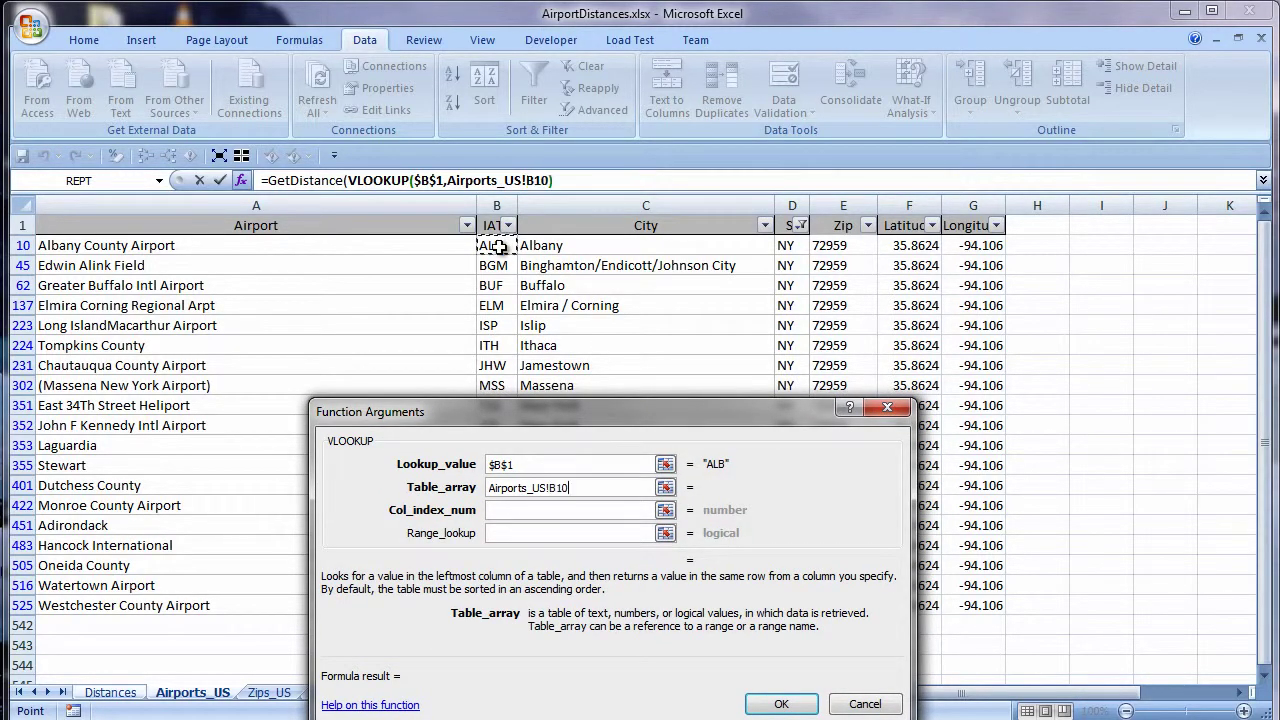
{"action": "left_click", "coordinate": [990, 244], "text": "shift"}
{"action": "key", "text": "ctrl+shift+Down"}
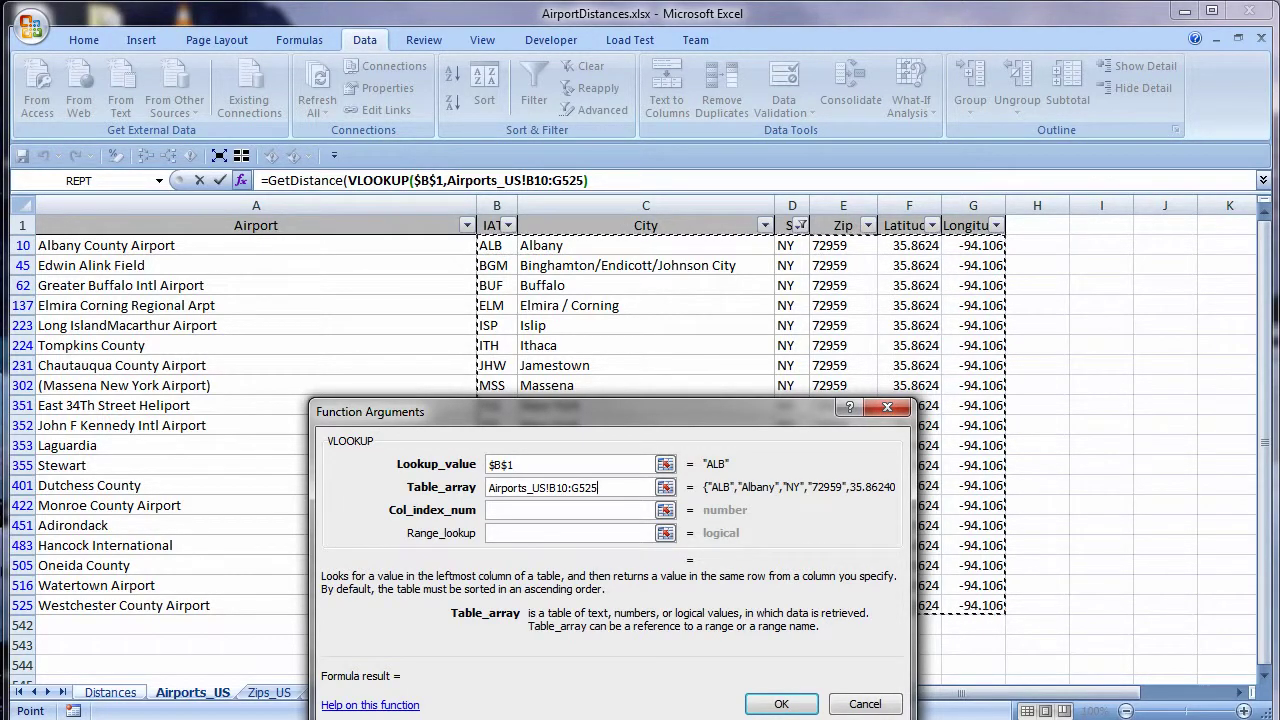
{"action": "key", "text": "Tab"}
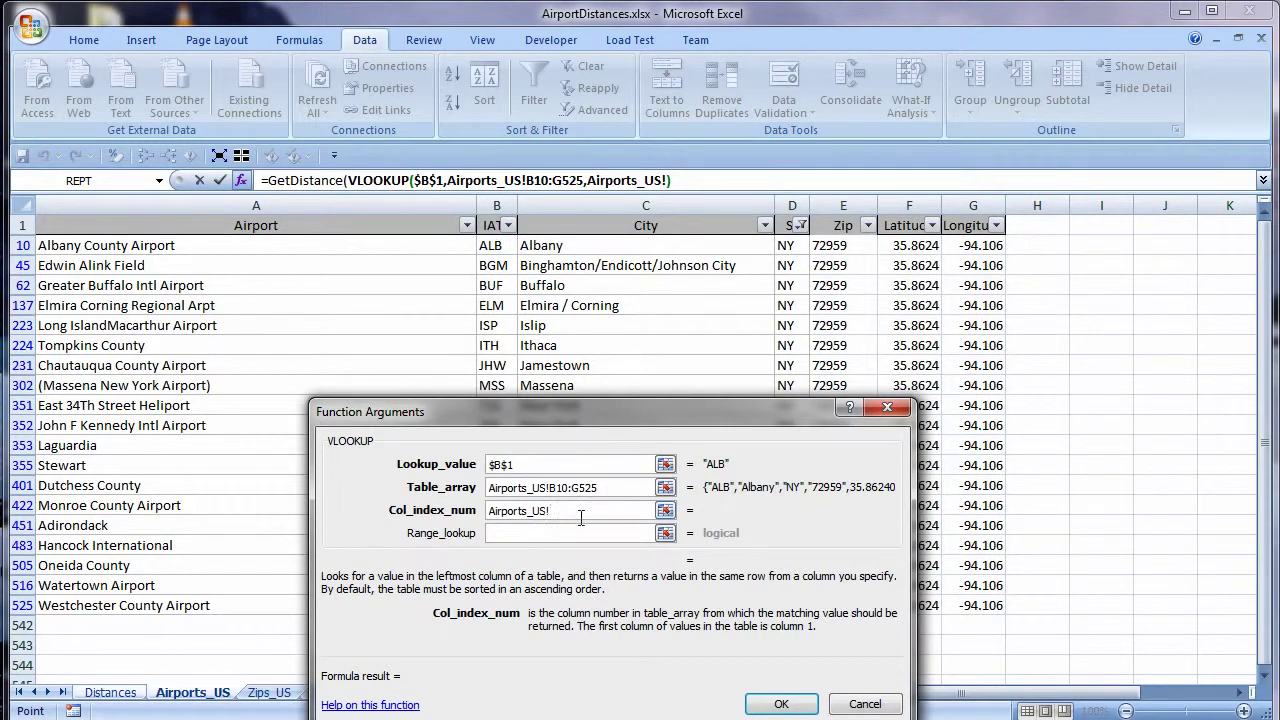
{"action": "left_click_drag", "start_coordinate": [581, 518], "coordinate": [486, 512]}
{"action": "type", "text": "5"}
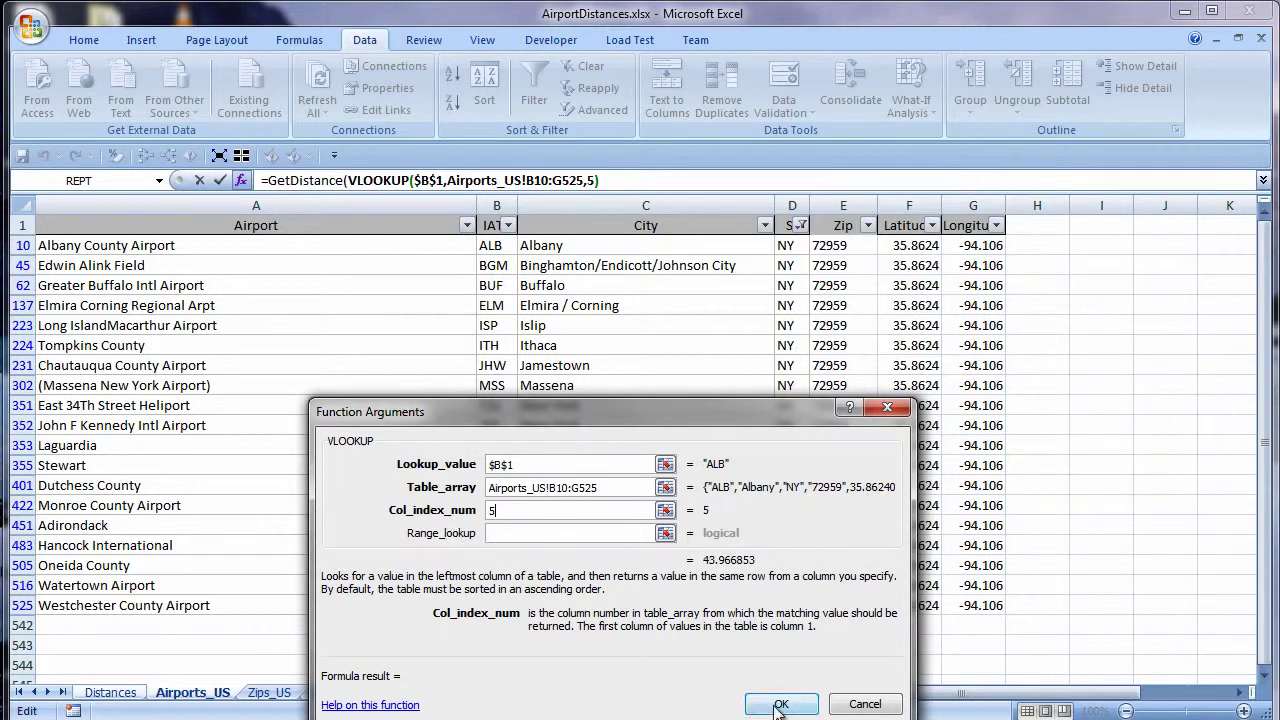
{"action": "left_click", "coordinate": [780, 704]}
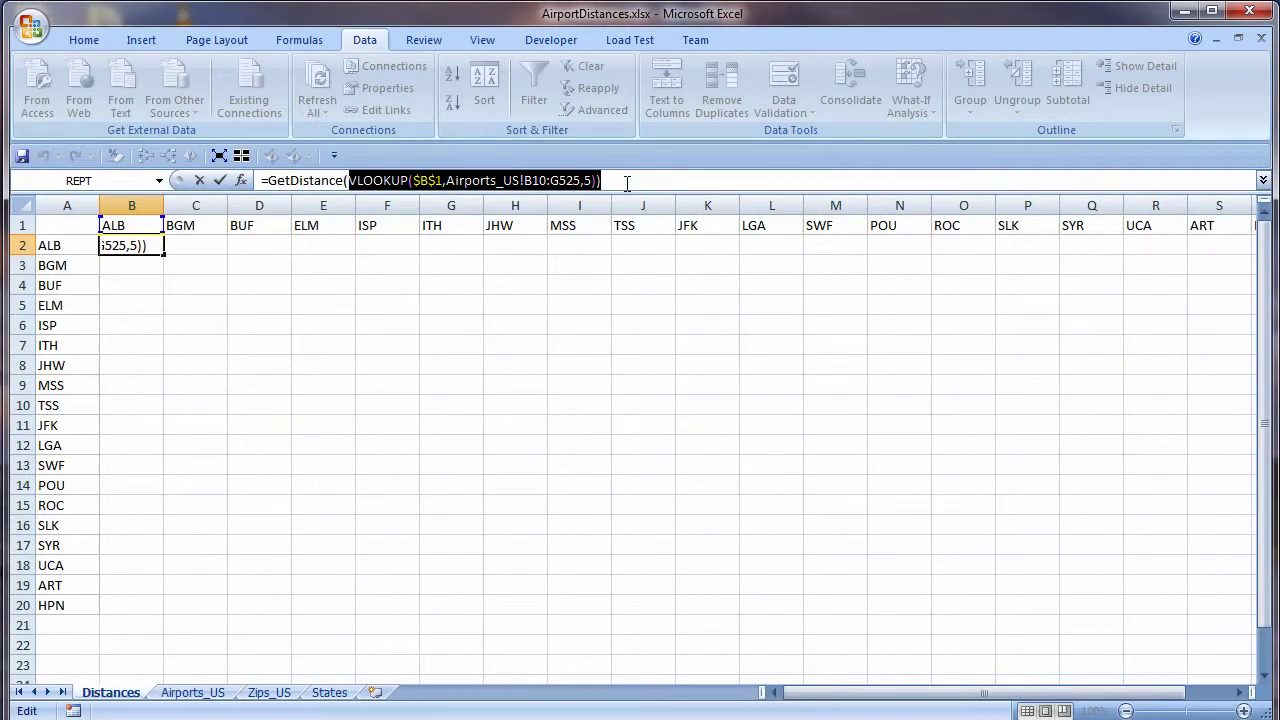
Append a second copy of the B1 lookup to the formula using column 6.
{"action": "key", "text": "ctrl+c"}
{"action": "left_click", "coordinate": [627, 183]}
{"action": "type", "text": ","}
{"action": "key", "text": "ctrl+v"}
{"action": "key", "text": "BackSpace"}
{"action": "key", "text": "BackSpace"}
{"action": "type", "text": "6)),"}
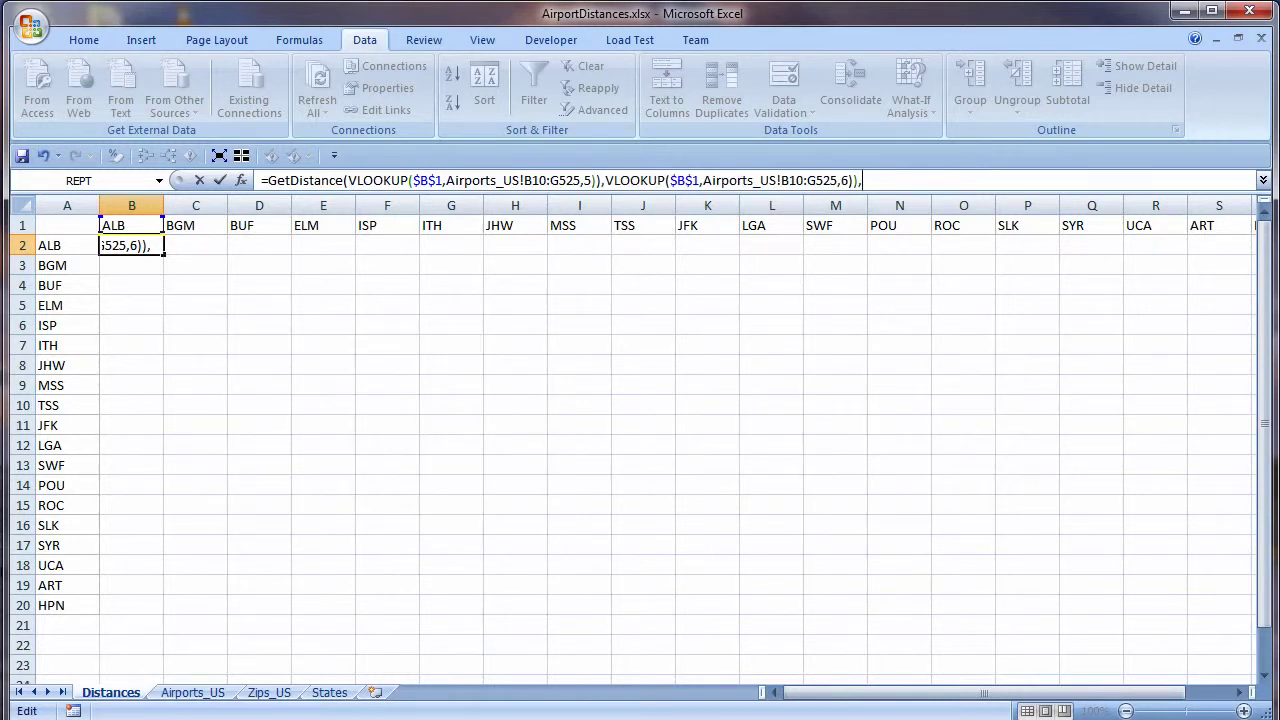
Paste a third lookup and change its lookup cell to absolute $A$2.
{"action": "key", "text": "ctrl+v"}
{"action": "mouse_move", "coordinate": [940, 180]}
{"action": "left_mouse_down"}
{"action": "mouse_move", "coordinate": [956, 180]}
{"action": "mouse_move", "coordinate": [928, 182]}
{"action": "left_mouse_up"}
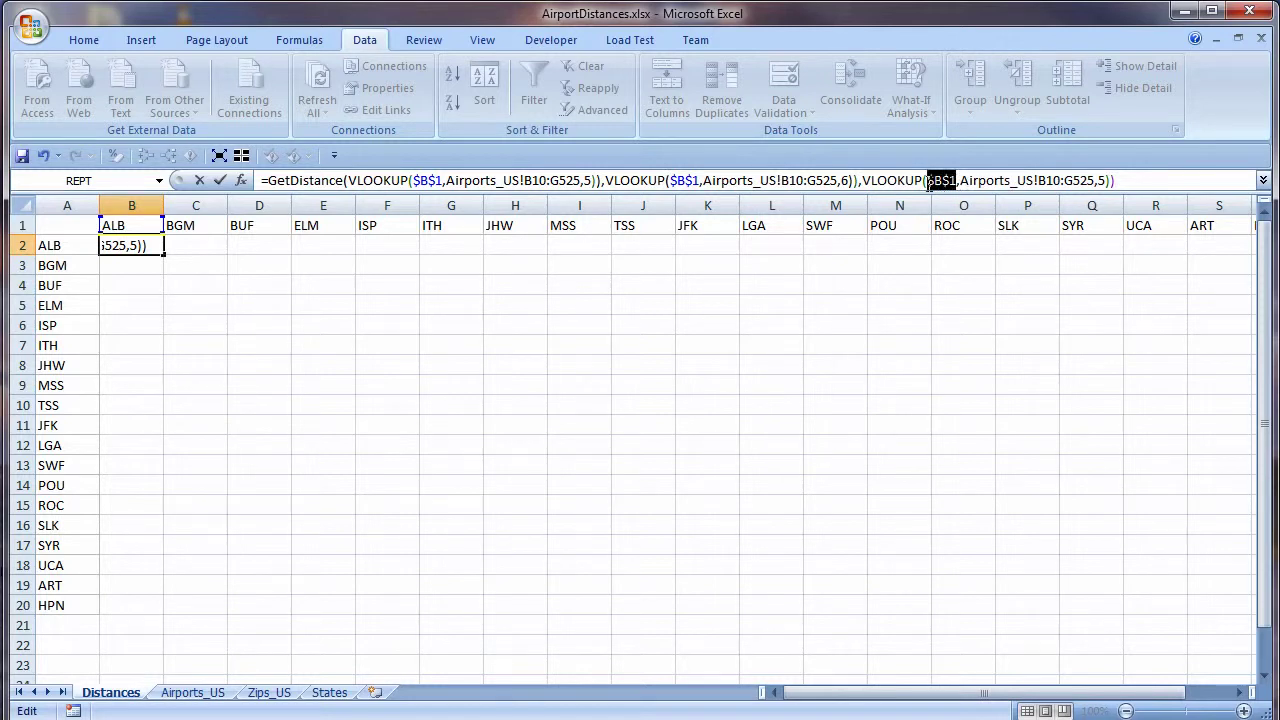
{"action": "left_click", "coordinate": [62, 249]}
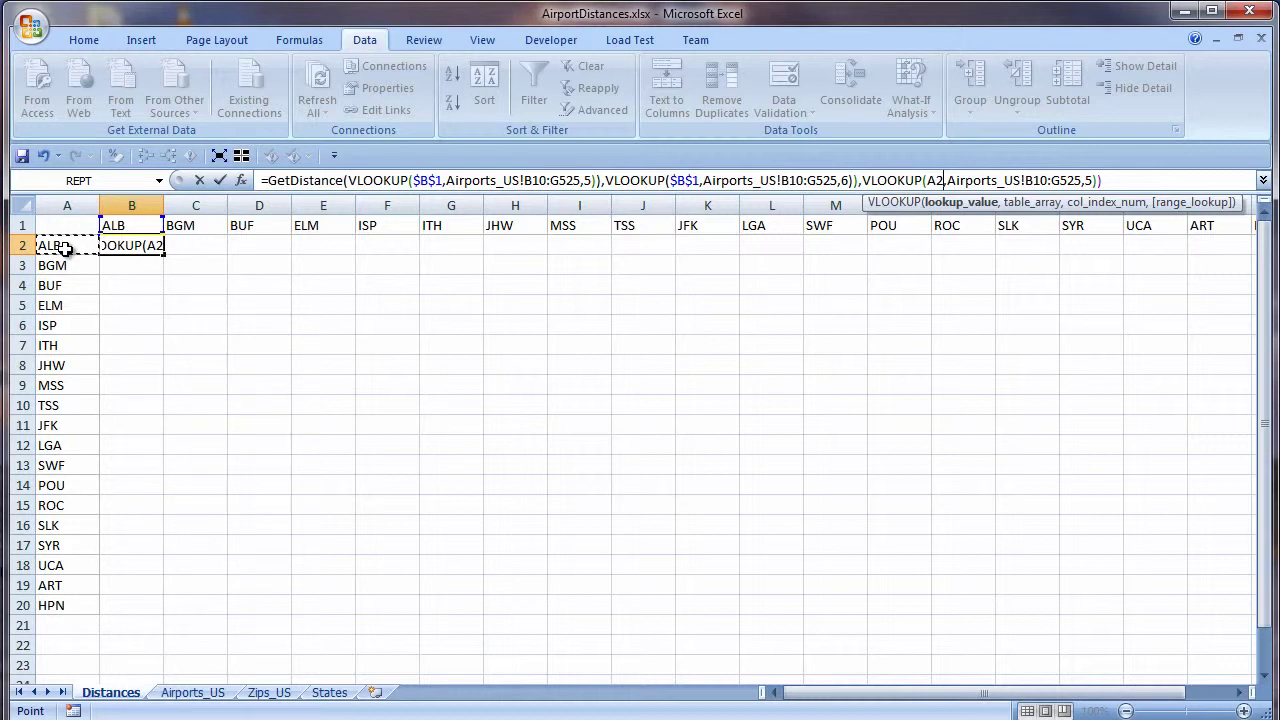
{"action": "key", "text": "F4"}
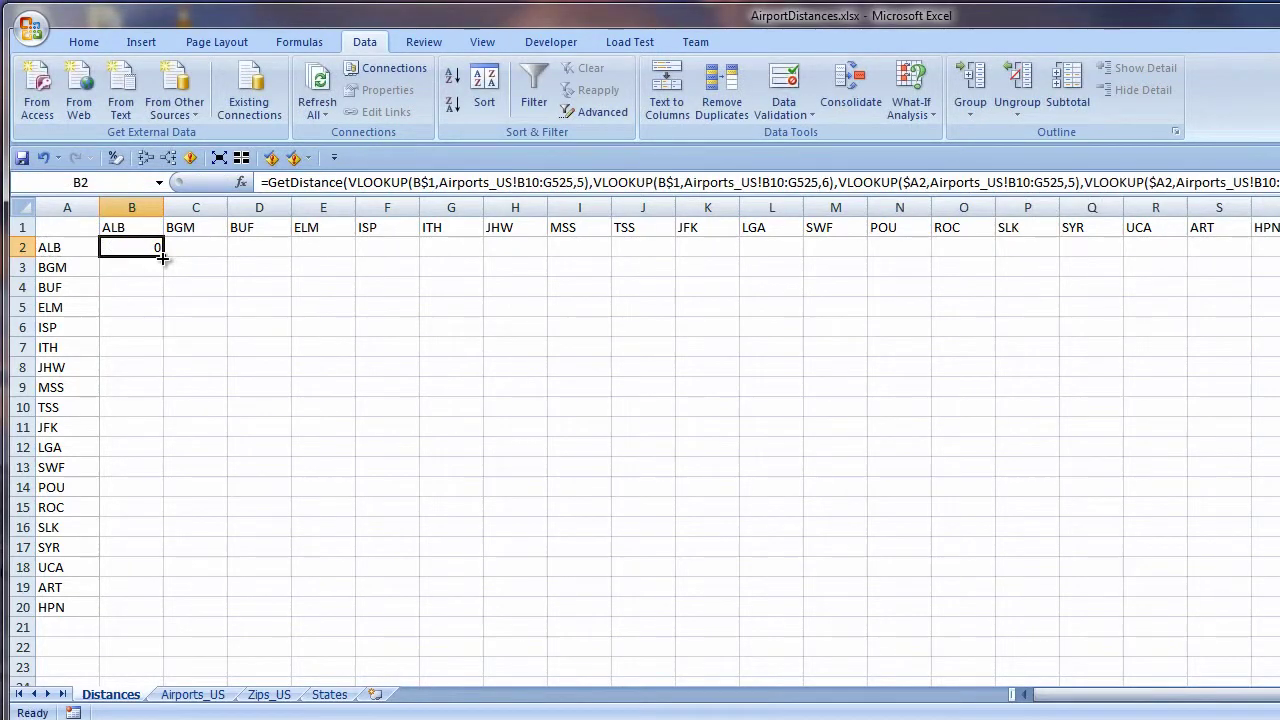
Fill the B2 distance formula down column B to row 20.
{"action": "double_click", "coordinate": [162, 258]}
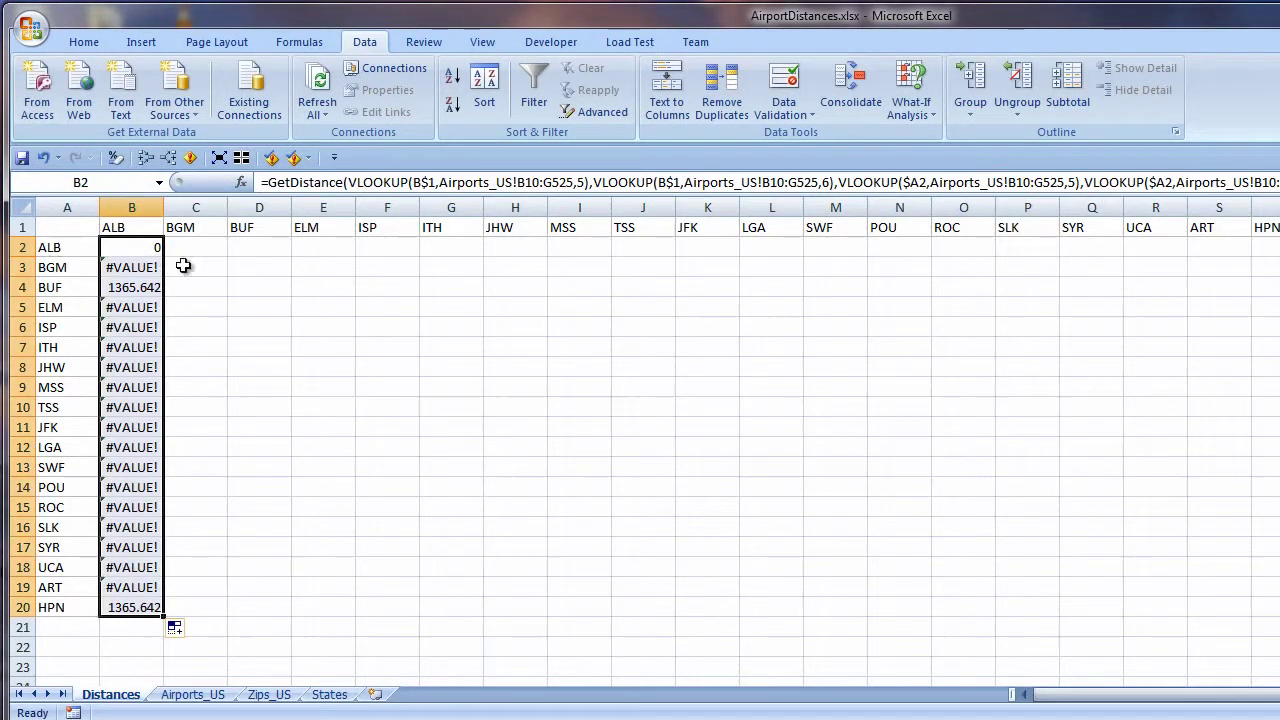
{"action": "left_click", "coordinate": [135, 268]}
{"action": "key", "text": "ctrl+Page_Down"}
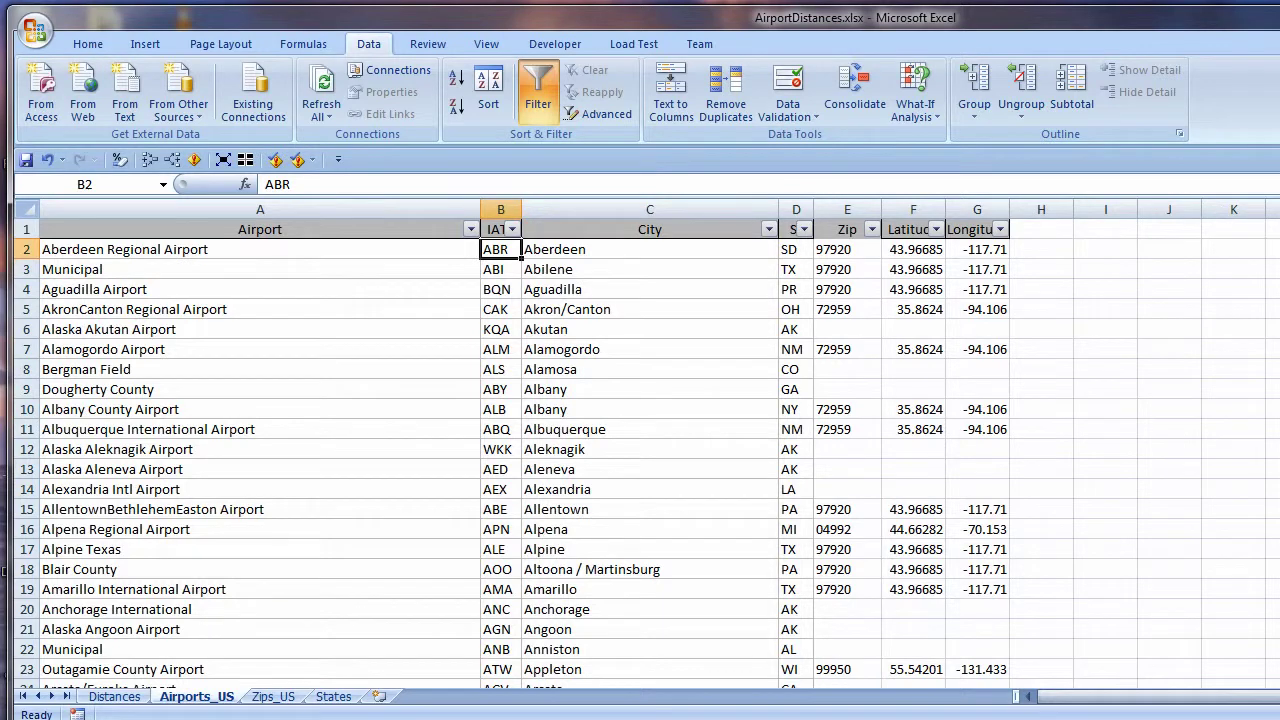
Select the Airports_US data from IATA through Longitude and name it IATA_Lat_Long.
{"action": "key", "text": "ctrl+shift+Down"}
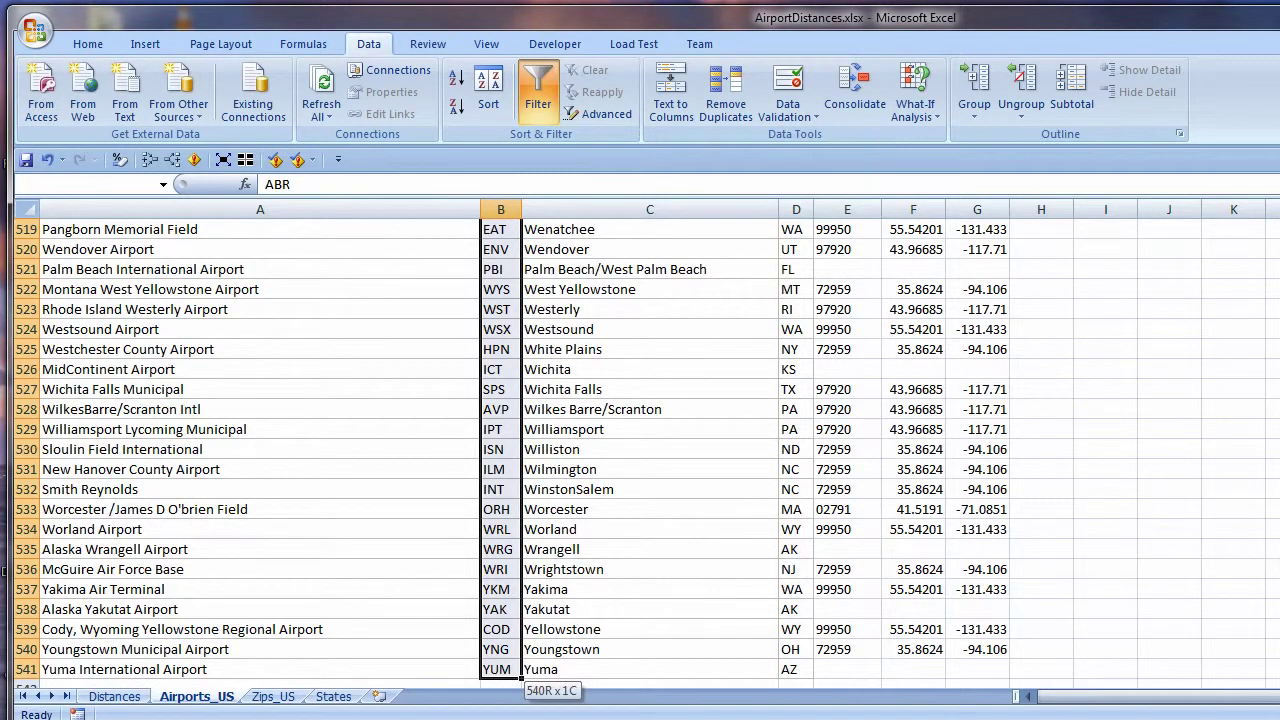
{"action": "key", "text": "shift+Right"}
{"action": "key", "text": "shift+Right"}
{"action": "key", "text": "shift+Right"}
{"action": "key", "text": "shift+Right"}
{"action": "key", "text": "shift+Right"}
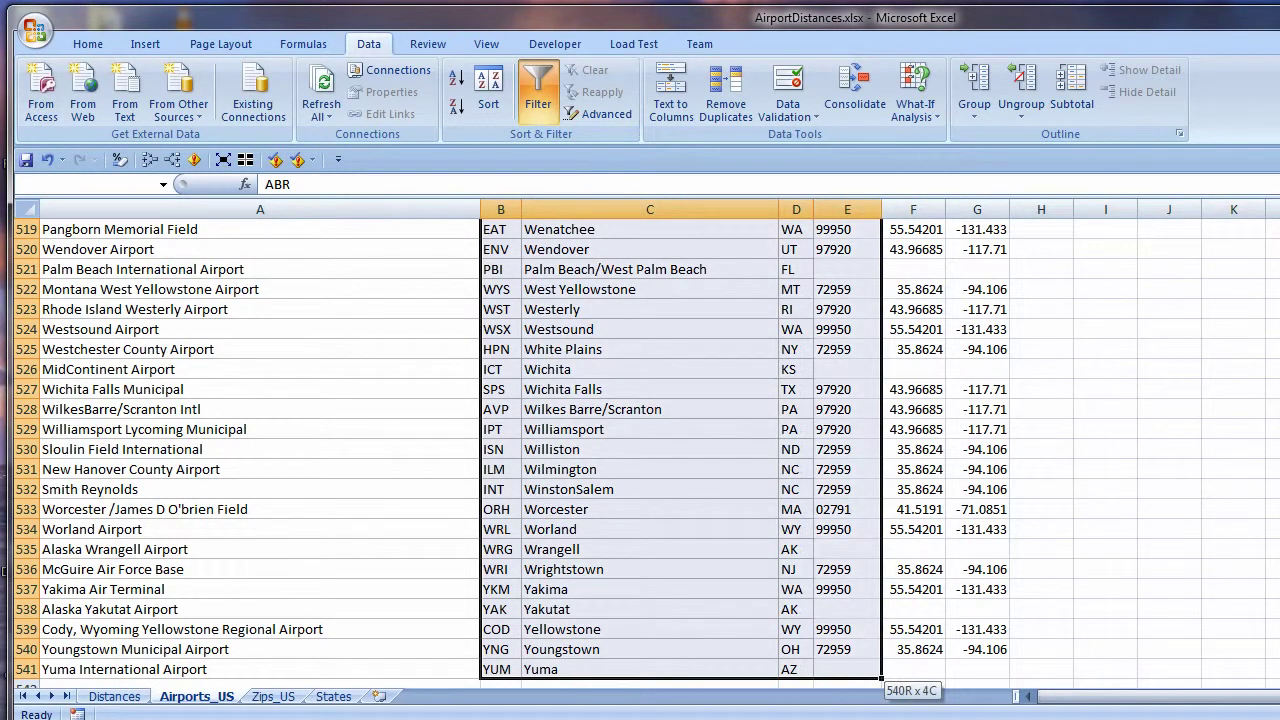
{"action": "left_click_drag", "start_coordinate": [1008, 678], "coordinate": [1008, 678]}
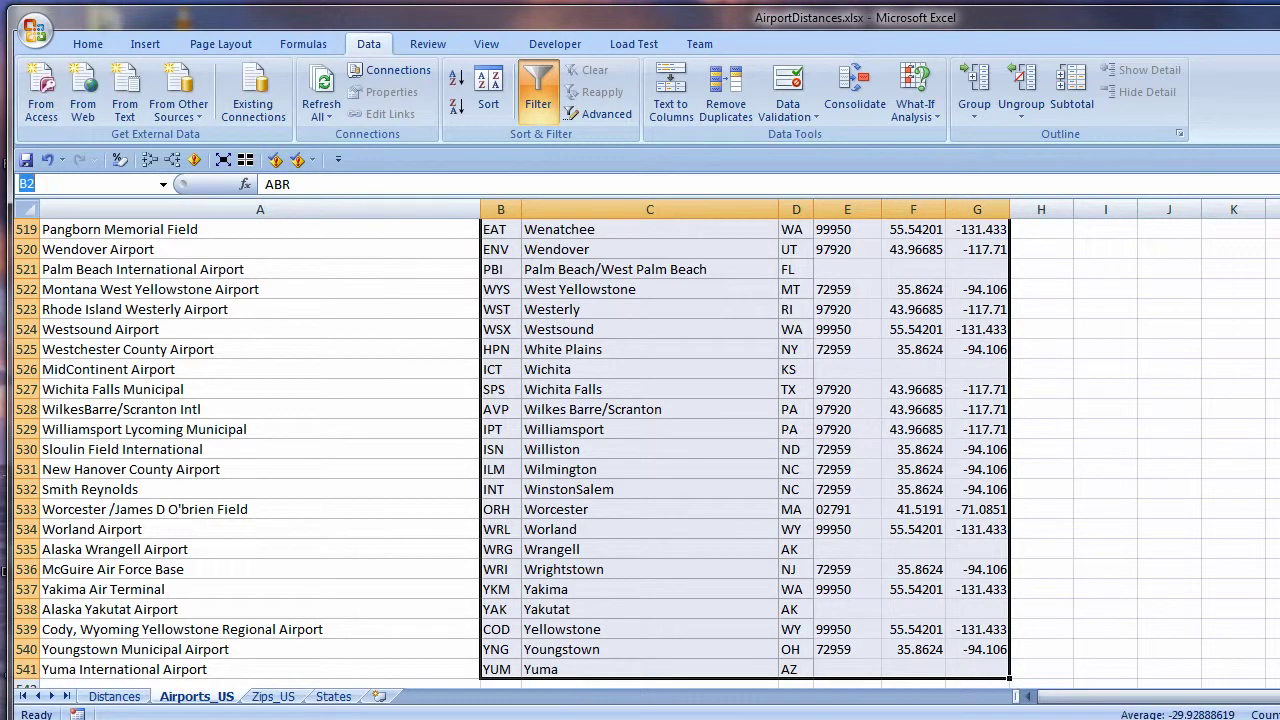
{"action": "type", "text": "IATA_Lat_Long"}
{"action": "key", "text": "Return"}
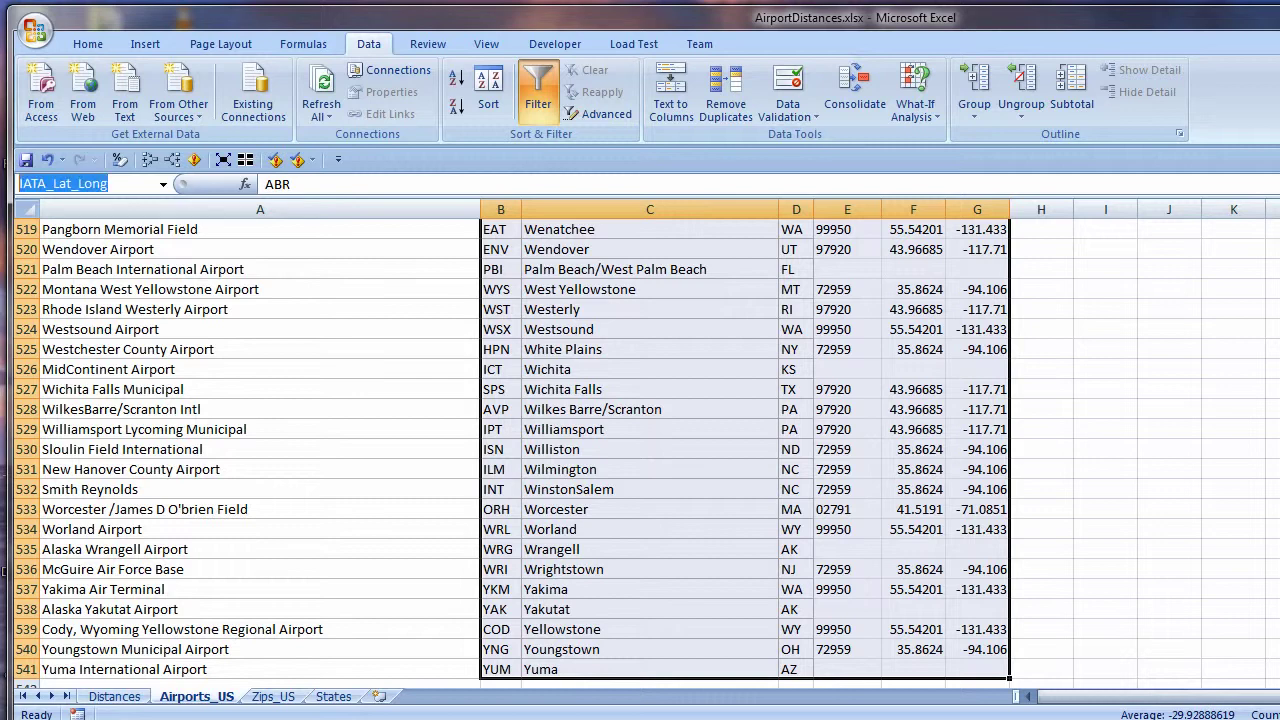
Replace each Airports_US table range in B3's formula with IATA_Lat_Long.
{"action": "left_click", "coordinate": [114, 696]}
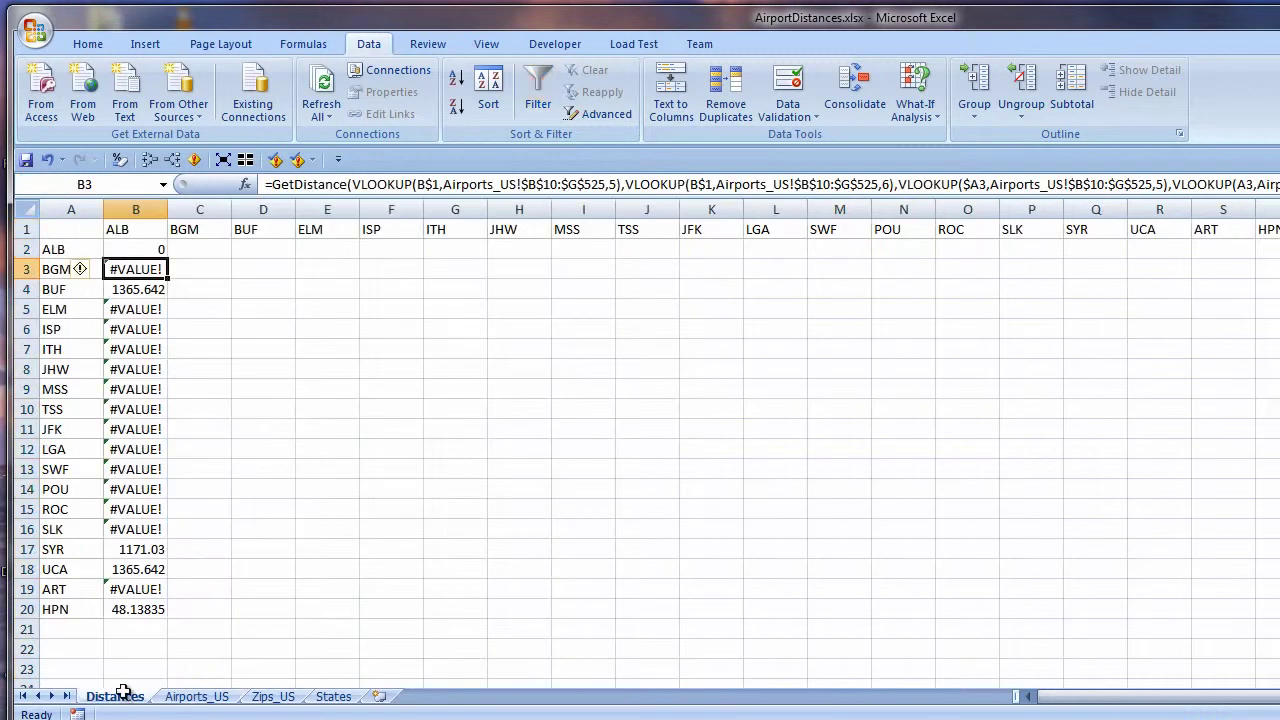
{"action": "left_click", "coordinate": [443, 184]}
{"action": "key", "text": "shift+Home"}
{"action": "left_click_drag", "start_coordinate": [443, 178], "coordinate": [1176, 182]}
{"action": "key", "text": "ctrl+v"}
{"action": "key", "text": "ctrl+v"}
{"action": "key", "text": "ctrl+v"}
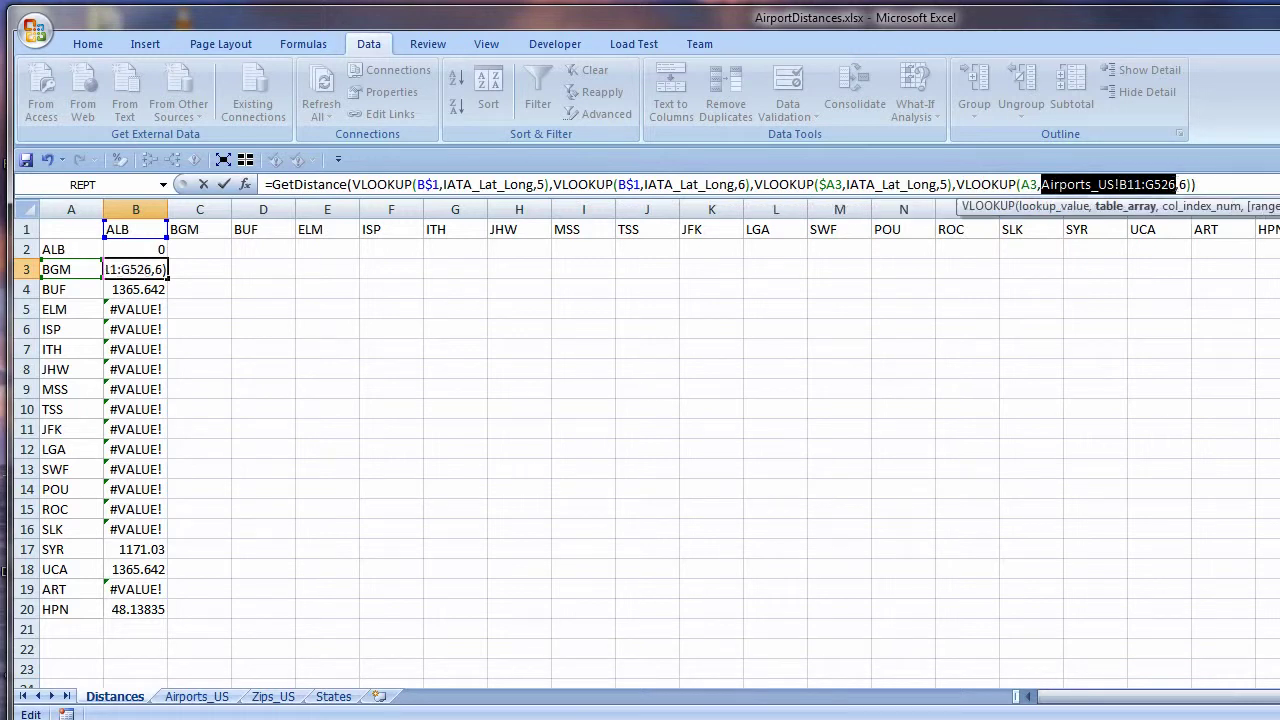
{"action": "key", "text": "ctrl+v"}
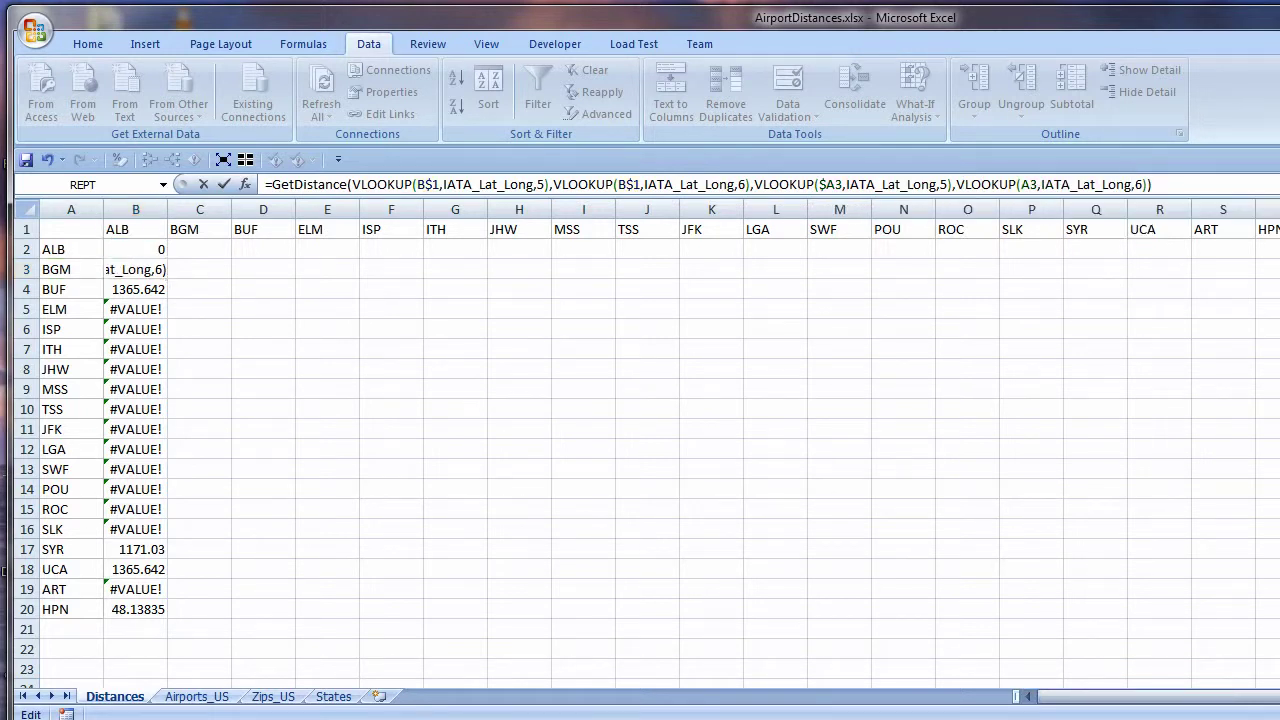
{"action": "key", "text": "ctrl+Return"}
Copy the updated formula up to B2 and fill it down column B to row 20.
{"action": "left_click_drag", "start_coordinate": [168, 279], "coordinate": [161, 247]}
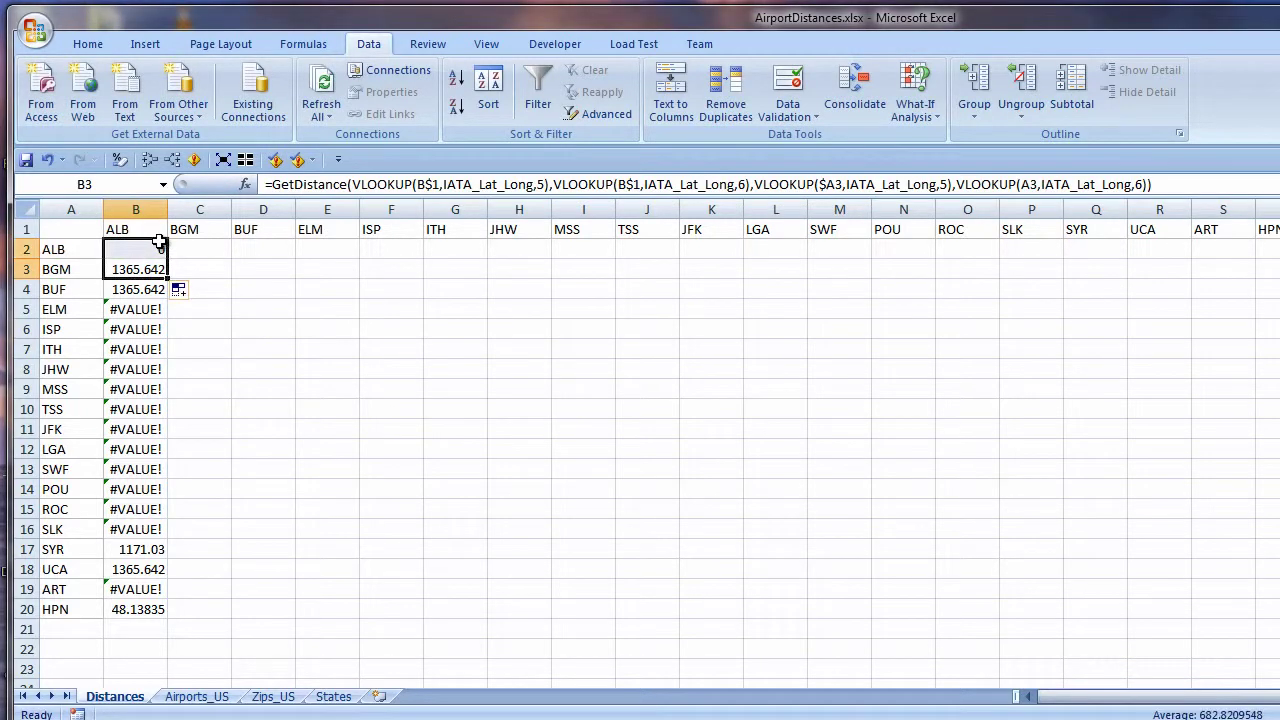
{"action": "double_click", "coordinate": [168, 279]}
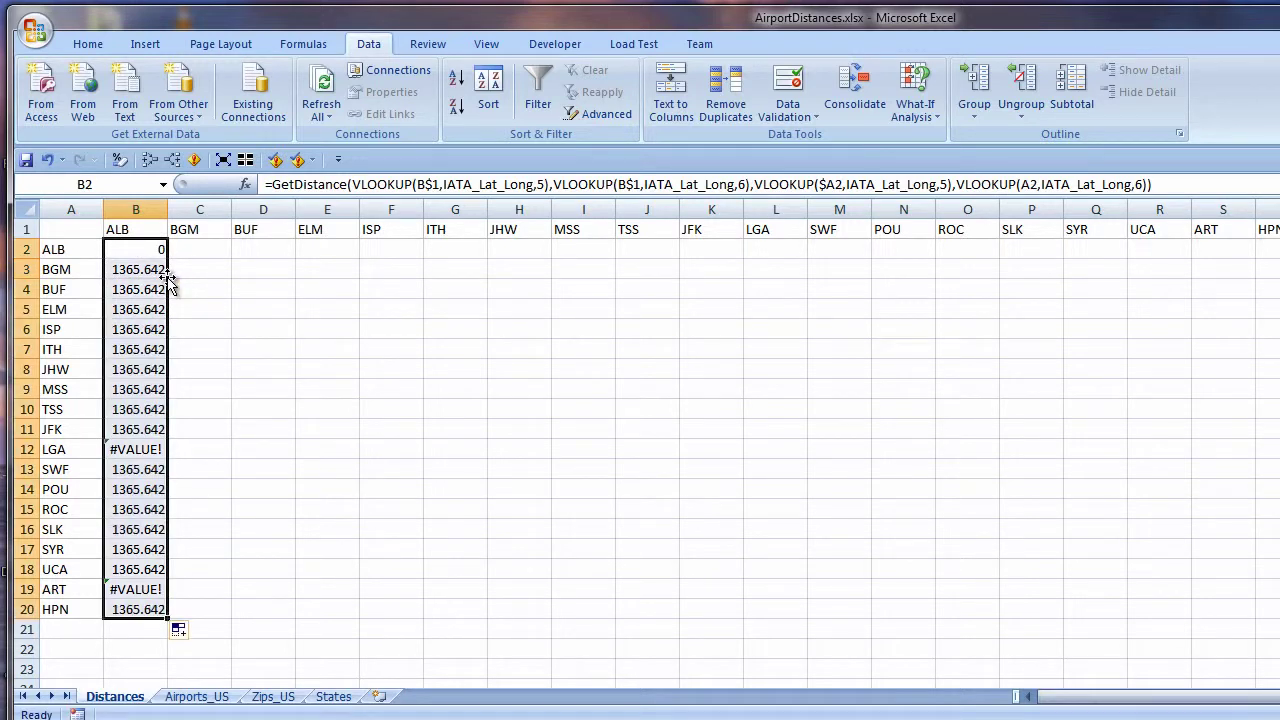
{"action": "left_click", "coordinate": [135, 449]}
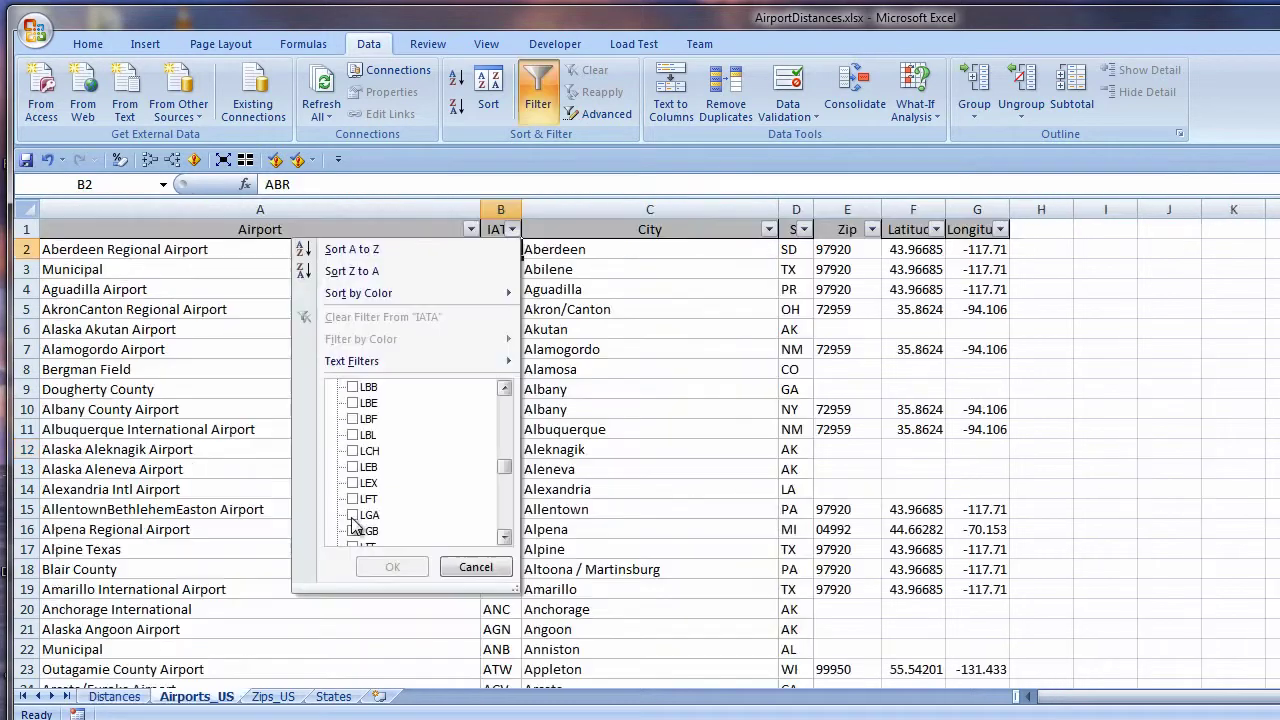
Filter IATA to LGA and add FALSE for exact matching to the latitude lookup.
{"action": "left_click", "coordinate": [353, 514]}
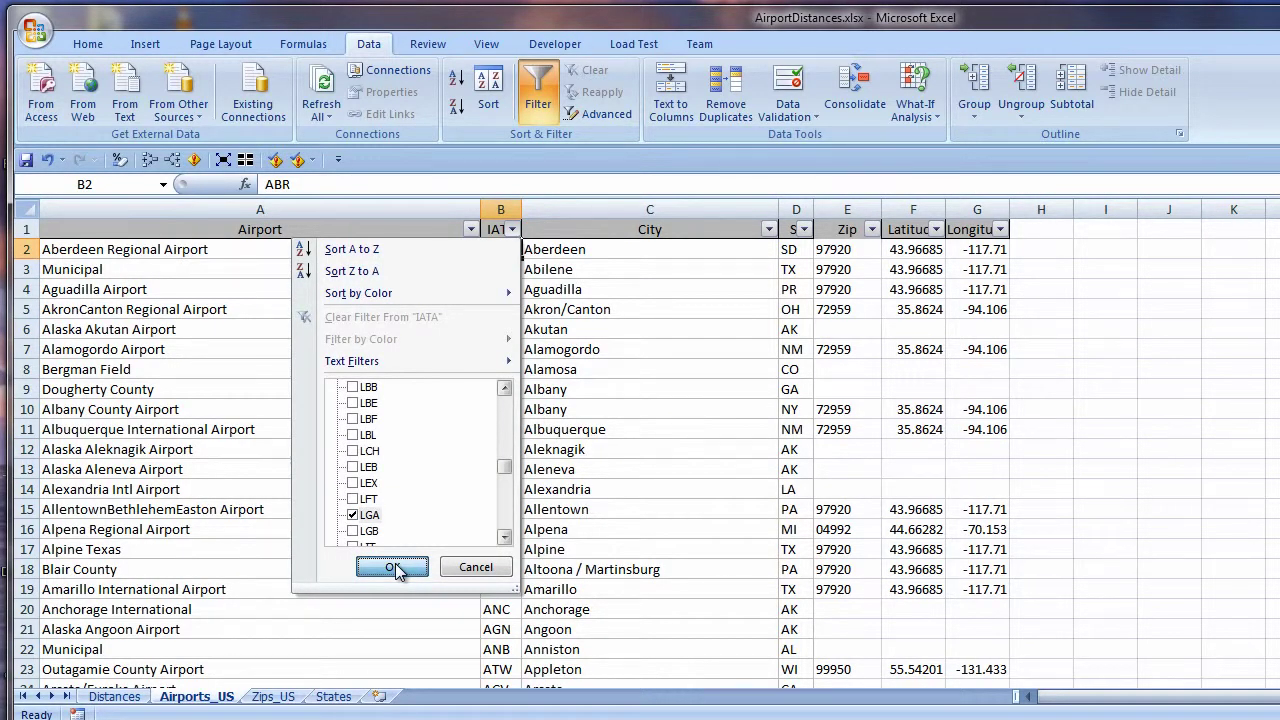
{"action": "left_click", "coordinate": [393, 567]}
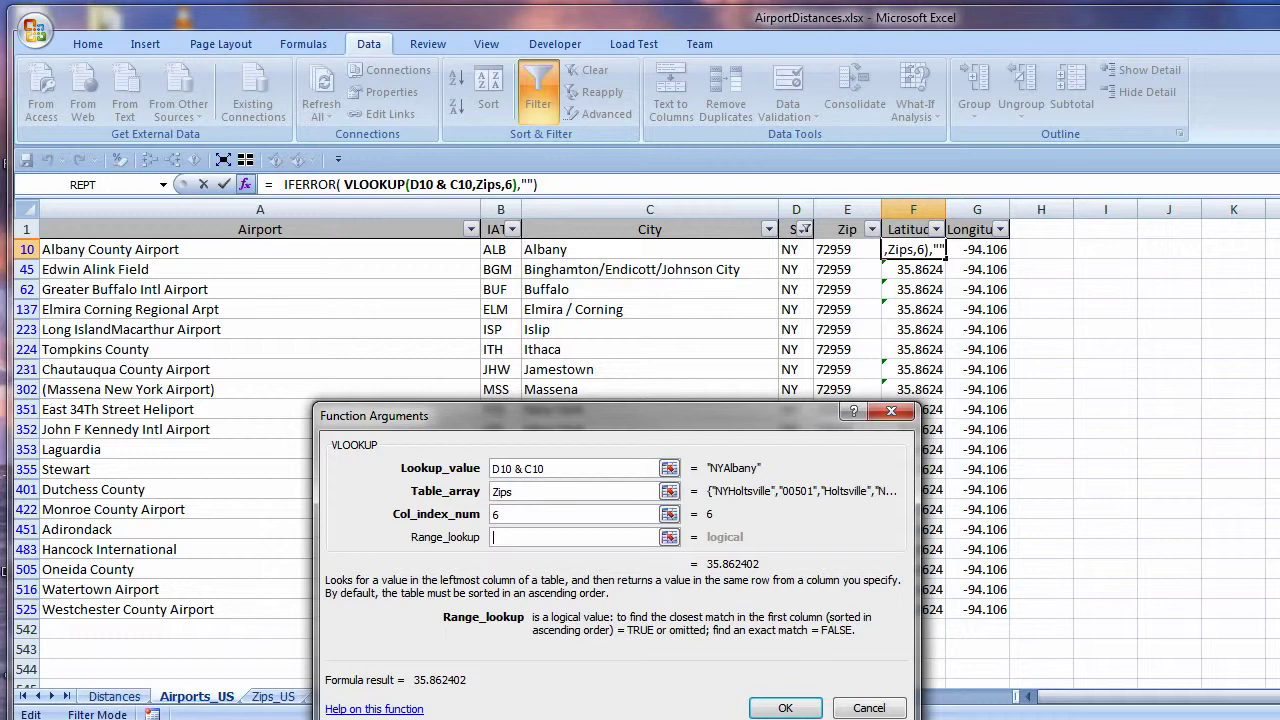
{"action": "type", "text": "false"}
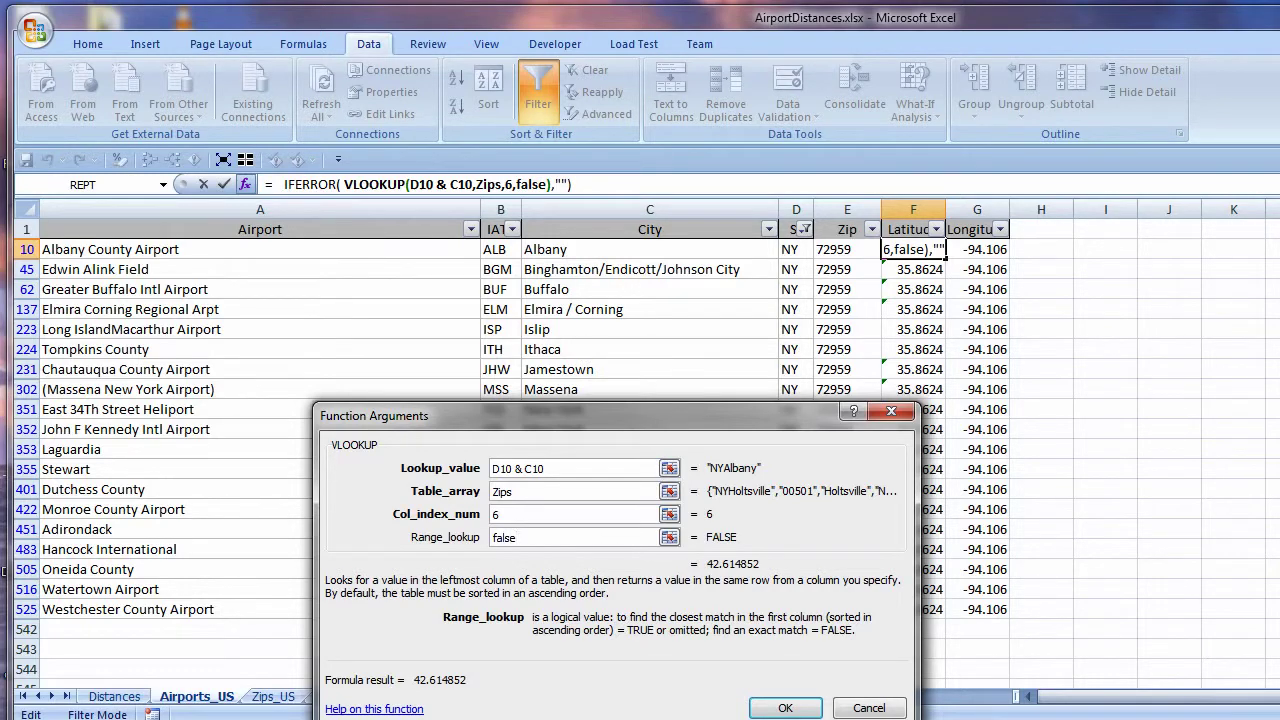
{"action": "key", "text": "Return"}
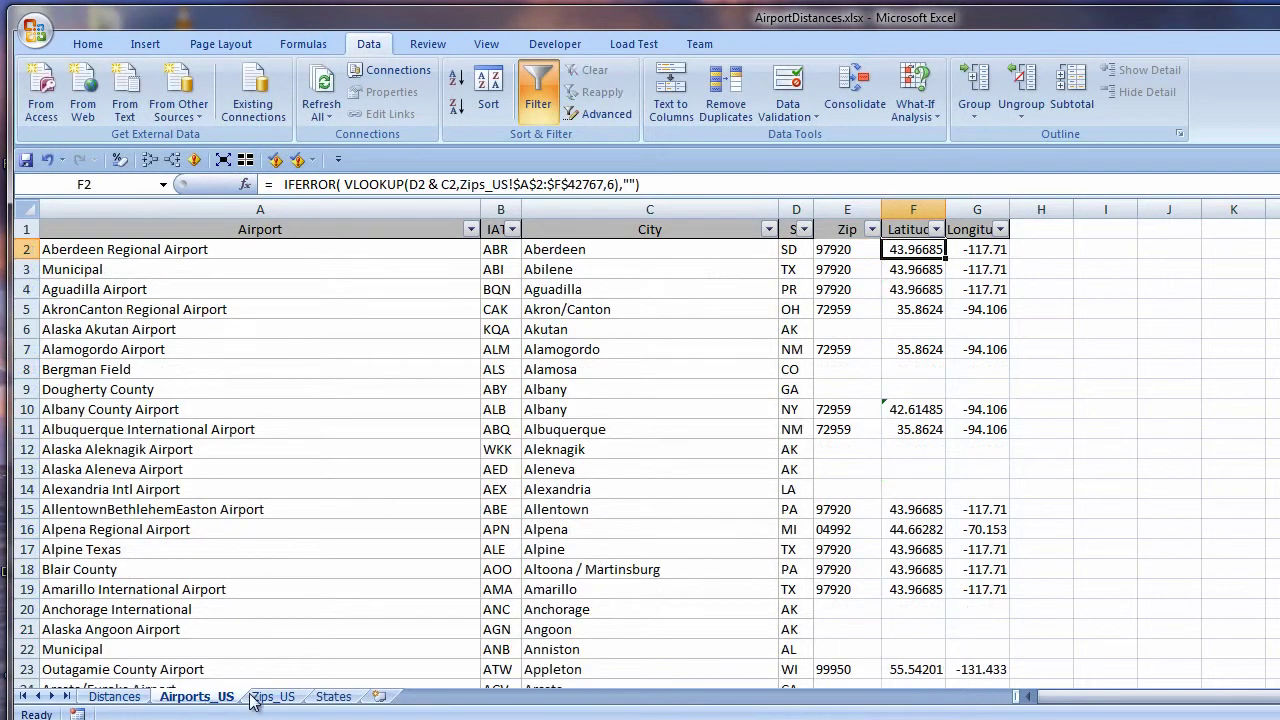
Trim F2's latitude lookup table to Zips and add FALSE as Range_lookup.
{"action": "left_click", "coordinate": [274, 696]}
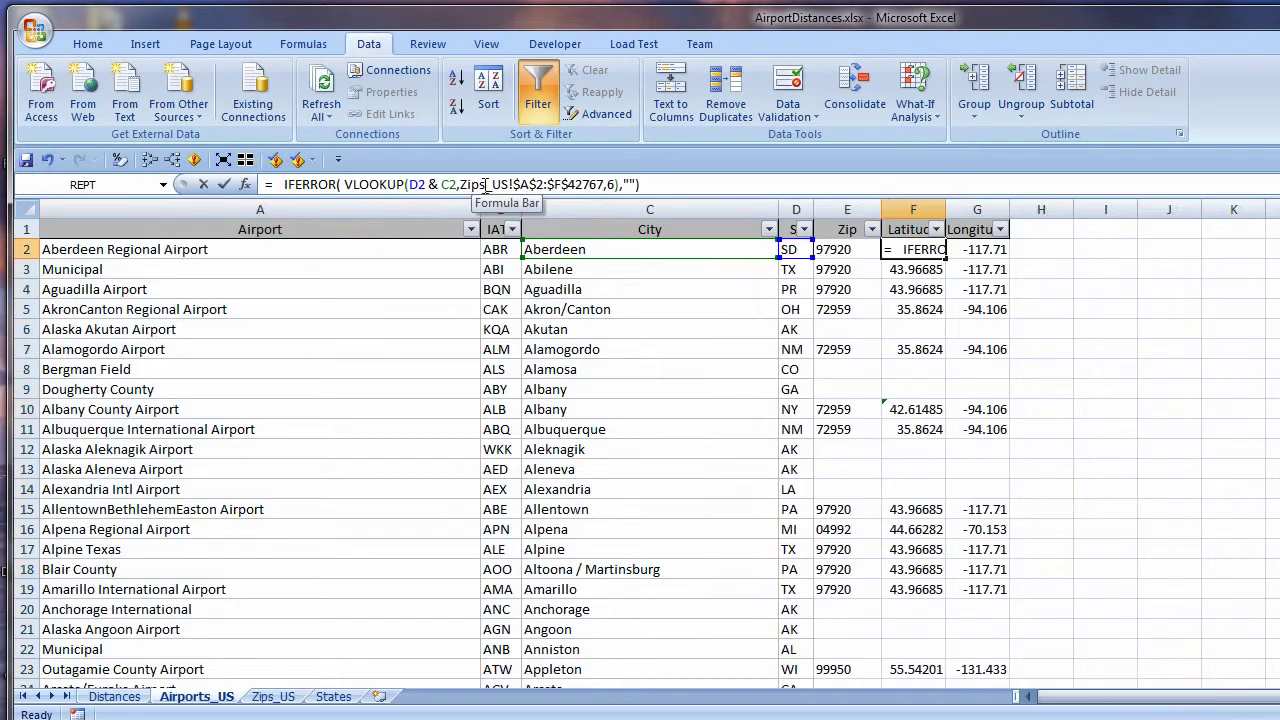
{"action": "left_click_drag", "start_coordinate": [485, 185], "coordinate": [607, 183]}
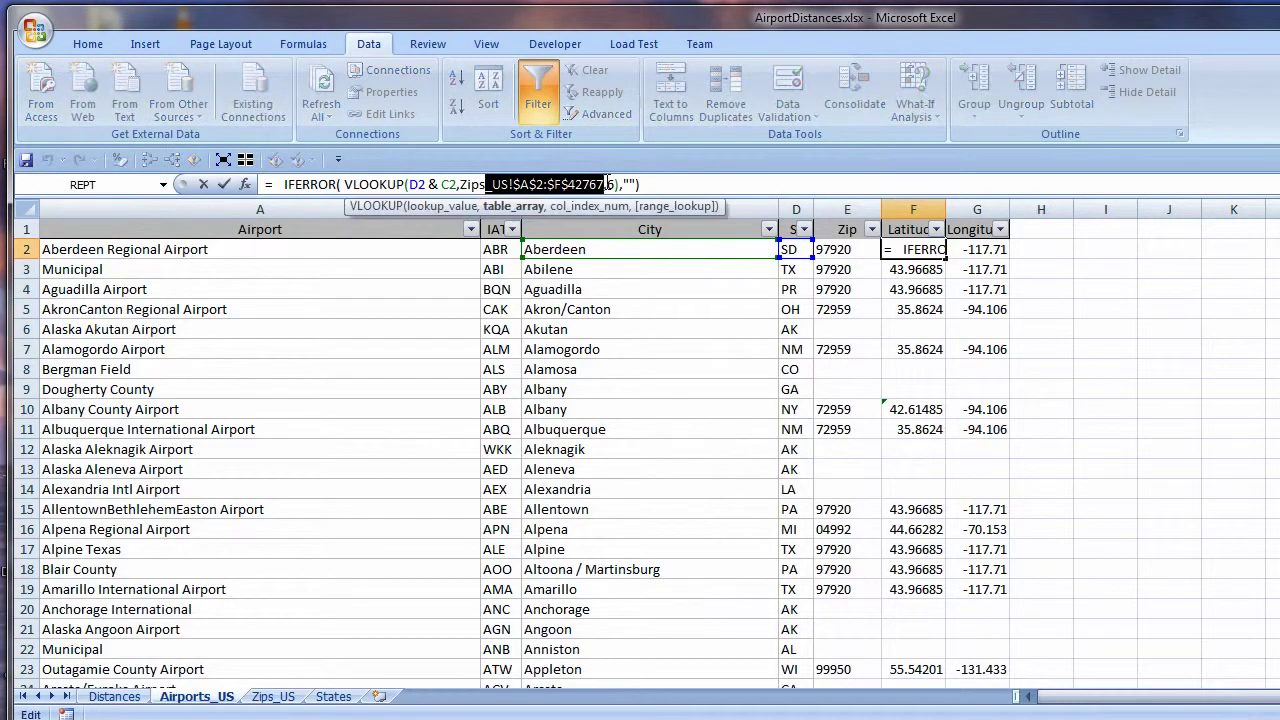
{"action": "key", "text": "Delete"}
{"action": "key", "text": "Right"}
{"action": "key", "text": "Right"}
{"action": "type", "text": ",fals"}
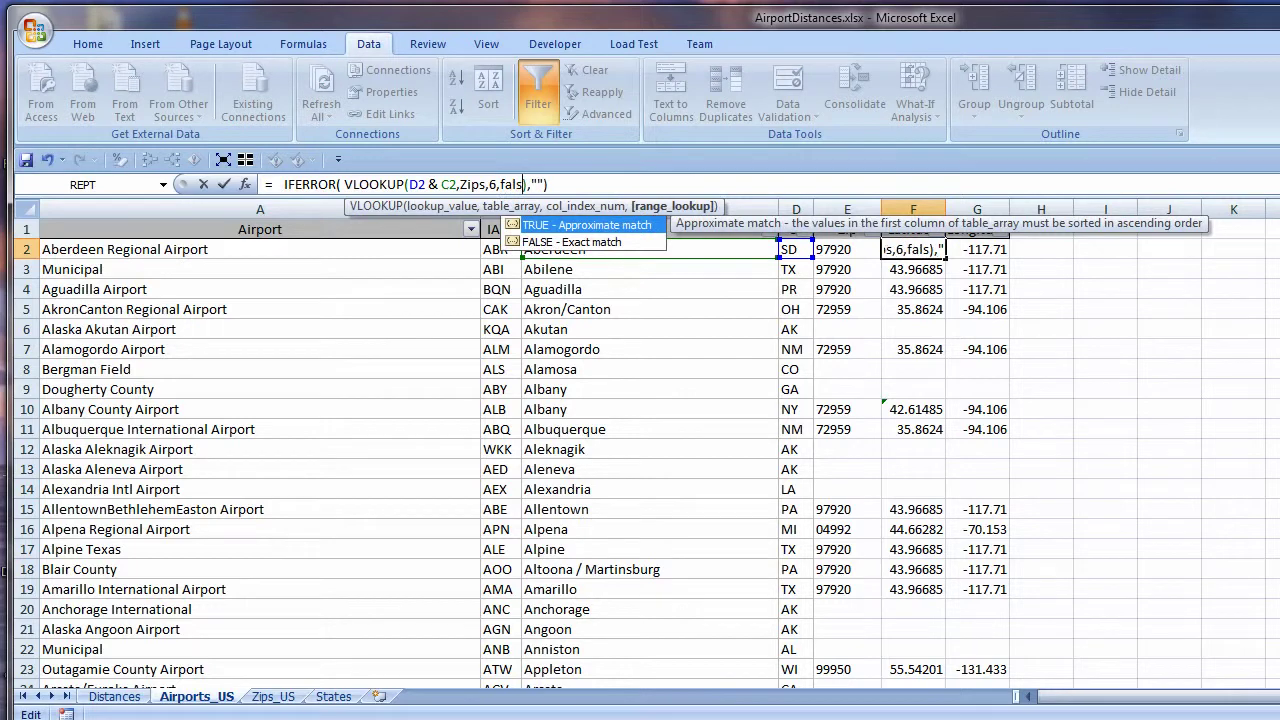
{"action": "type", "text": "e"}
{"action": "key", "text": "Tab"}
Trim G2's longitude lookup to Zips with FALSE matching and fill it down column G.
{"action": "left_click_drag", "start_coordinate": [485, 185], "coordinate": [607, 185]}
{"action": "key", "text": "Delete"}
{"action": "key", "text": "Right"}
{"action": "key", "text": "Right"}
{"action": "type", "text": ",fa"}
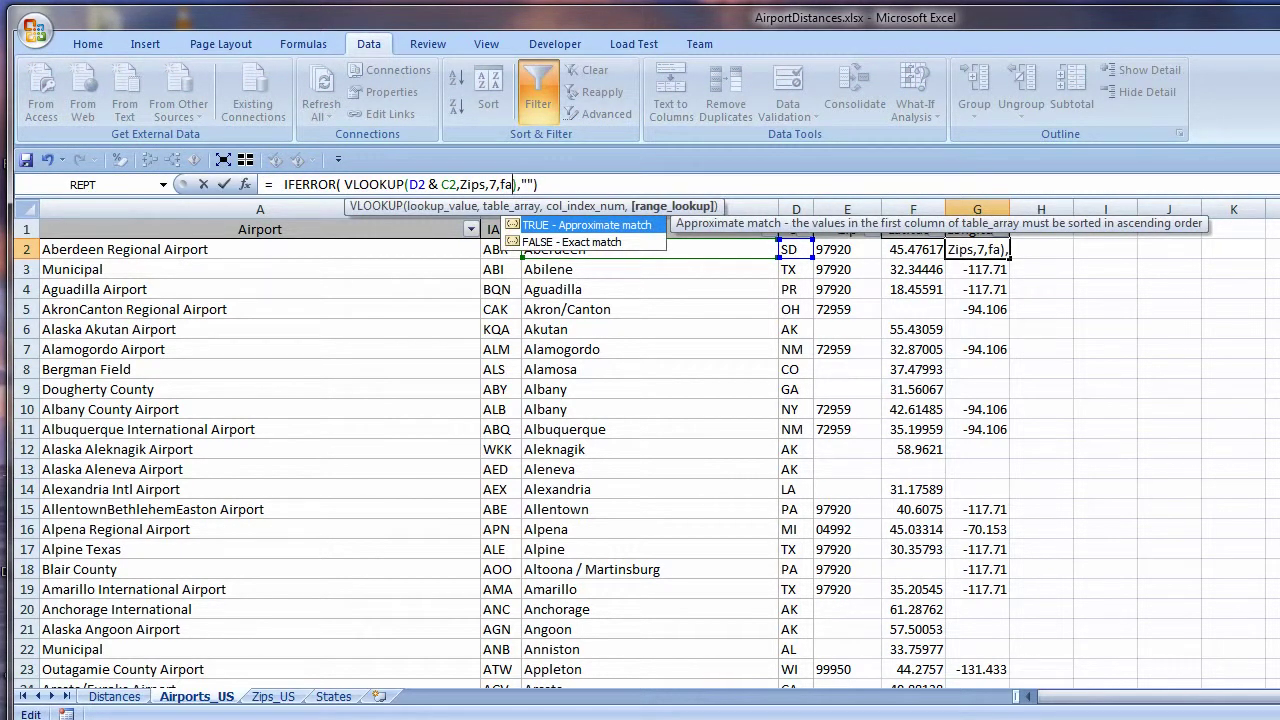
{"action": "key", "text": "Down"}
{"action": "key", "text": "Tab"}
{"action": "key", "text": "ctrl+Return"}
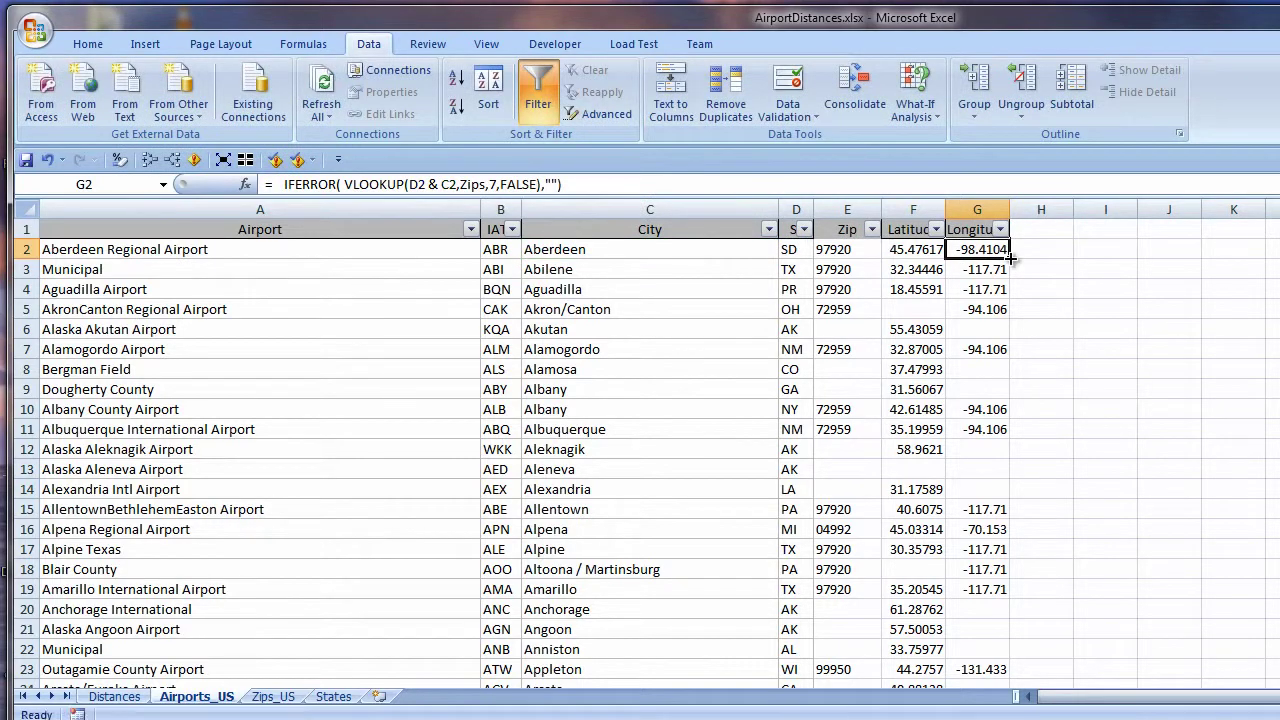
{"action": "double_click", "coordinate": [1010, 258]}
Clear the IATA filter and filter the State column to NY only.
{"action": "key", "text": "ctrl+Page_Up"}
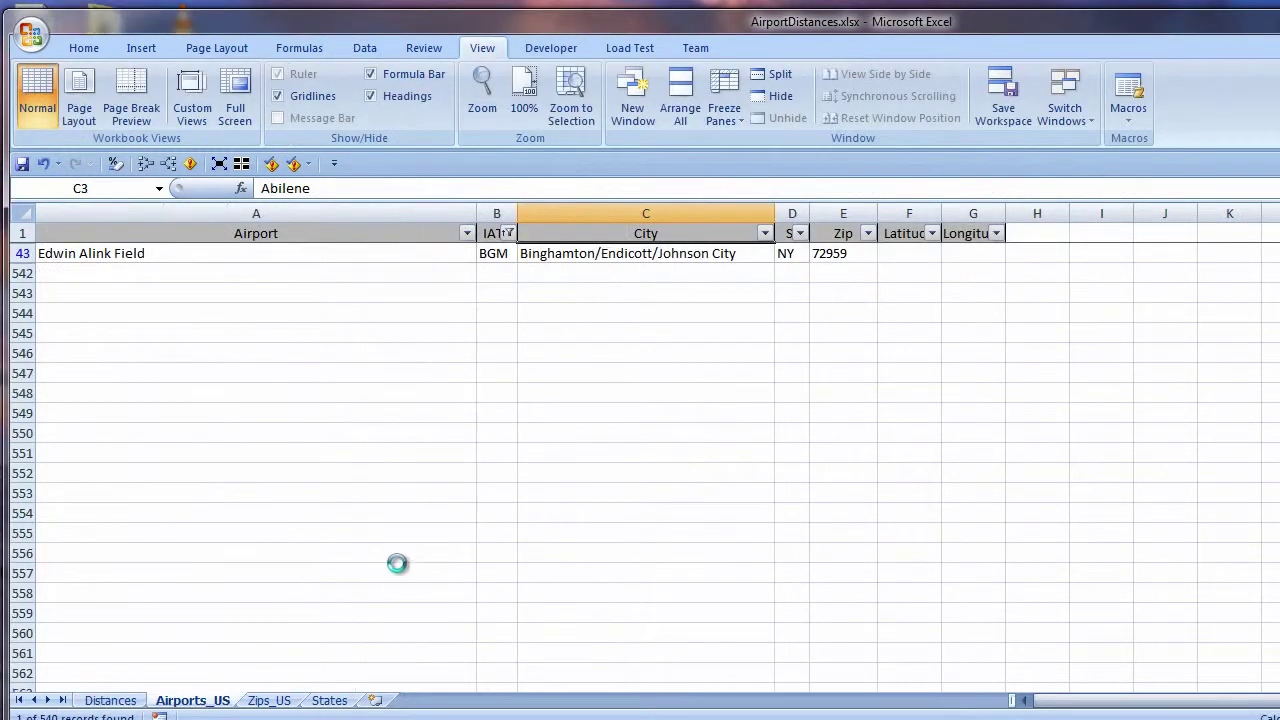
{"action": "key", "text": "ctrl+shift+l"}
{"action": "key", "text": "ctrl+shift+l"}
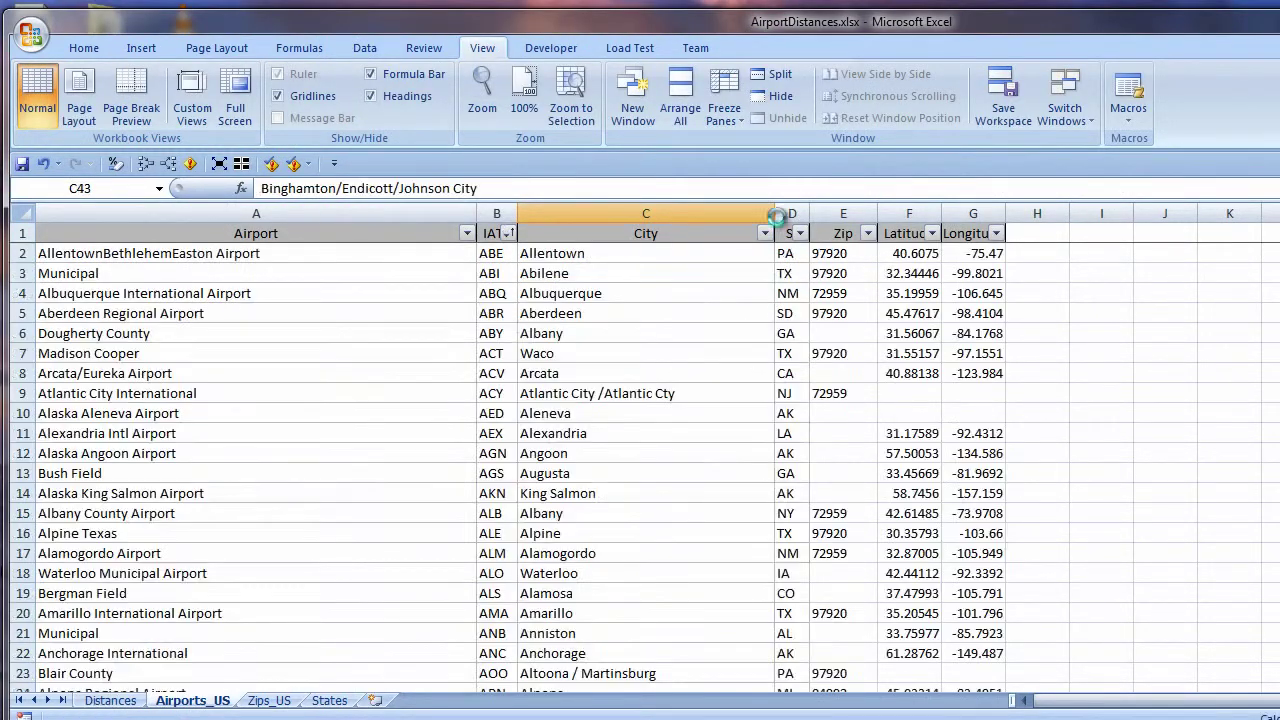
{"action": "left_click", "coordinate": [800, 233]}
{"action": "left_click", "coordinate": [646, 463]}
{"action": "scroll", "coordinate": [700, 480], "scroll_direction": "down", "scroll_amount": 5}
{"action": "left_click", "coordinate": [651, 497]}
{"action": "left_click", "coordinate": [681, 571]}
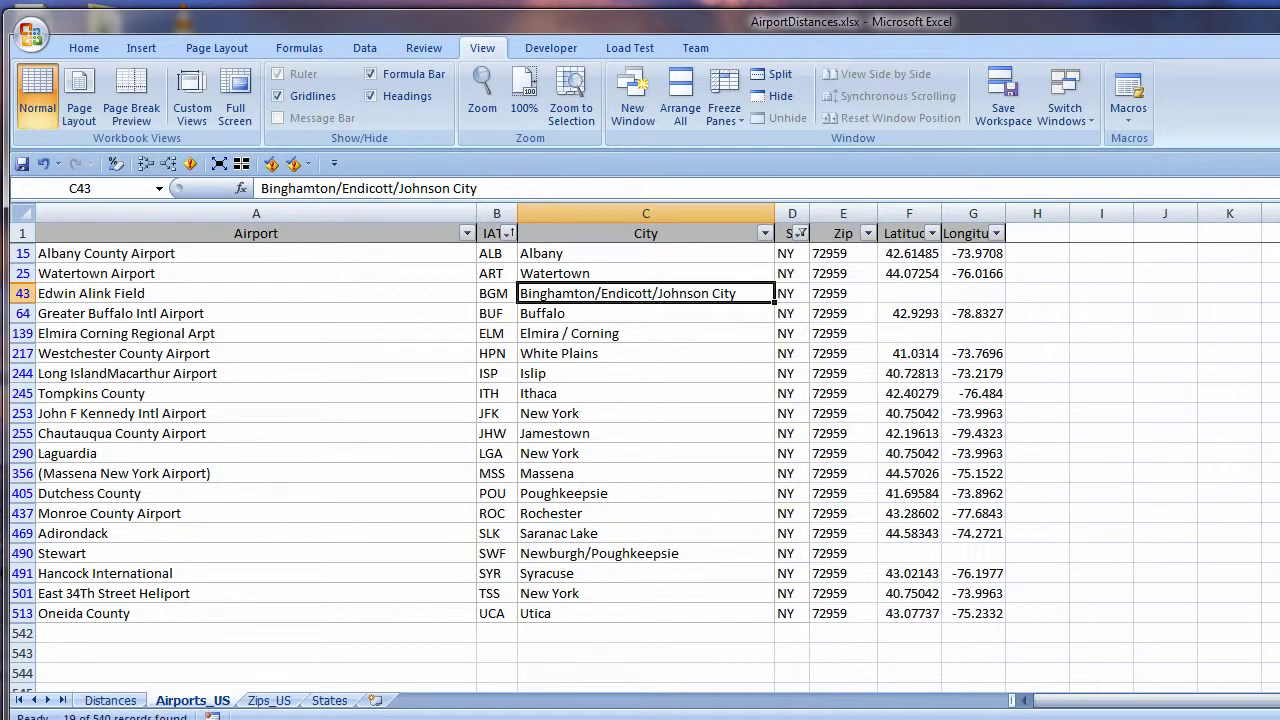
Delete the extra town names so the cities read Binghamton, Elmira and Newburgh.
{"action": "double_click", "coordinate": [596, 293]}
{"action": "left_click_drag", "start_coordinate": [596, 293], "coordinate": [836, 300]}
{"action": "key", "text": "BackSpace"}
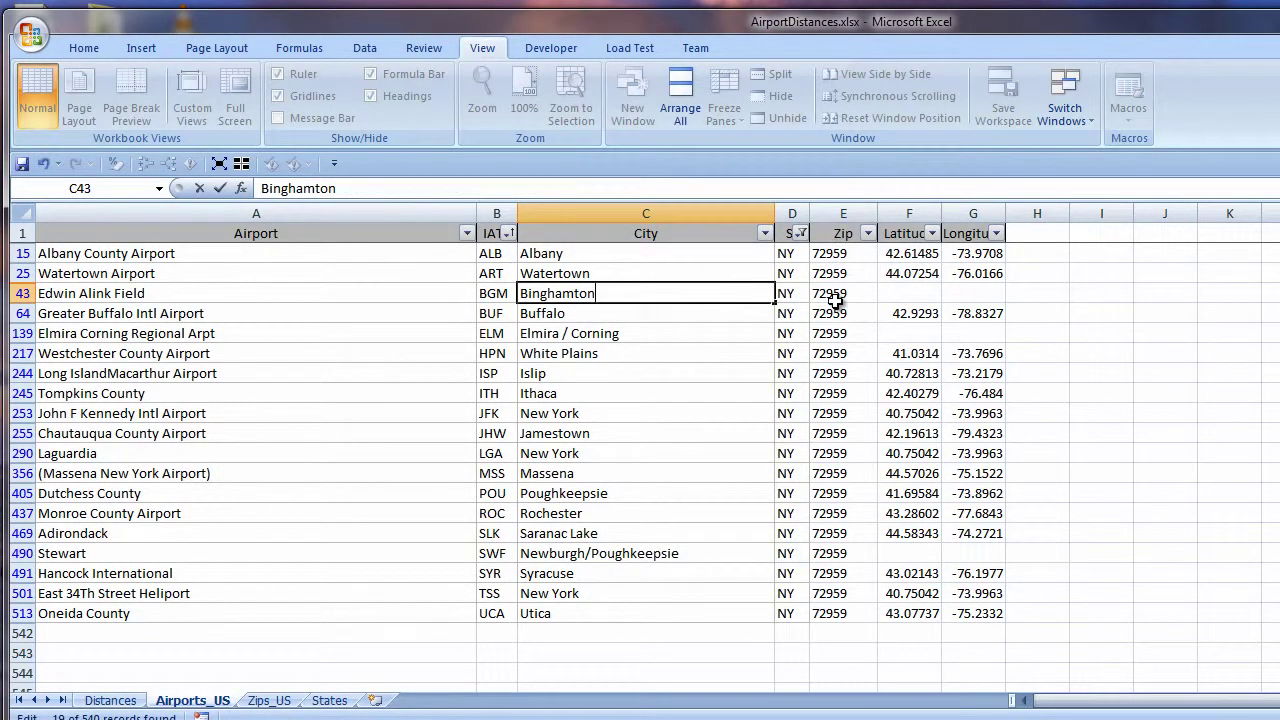
{"action": "left_click", "coordinate": [565, 334]}
{"action": "double_click", "coordinate": [565, 334]}
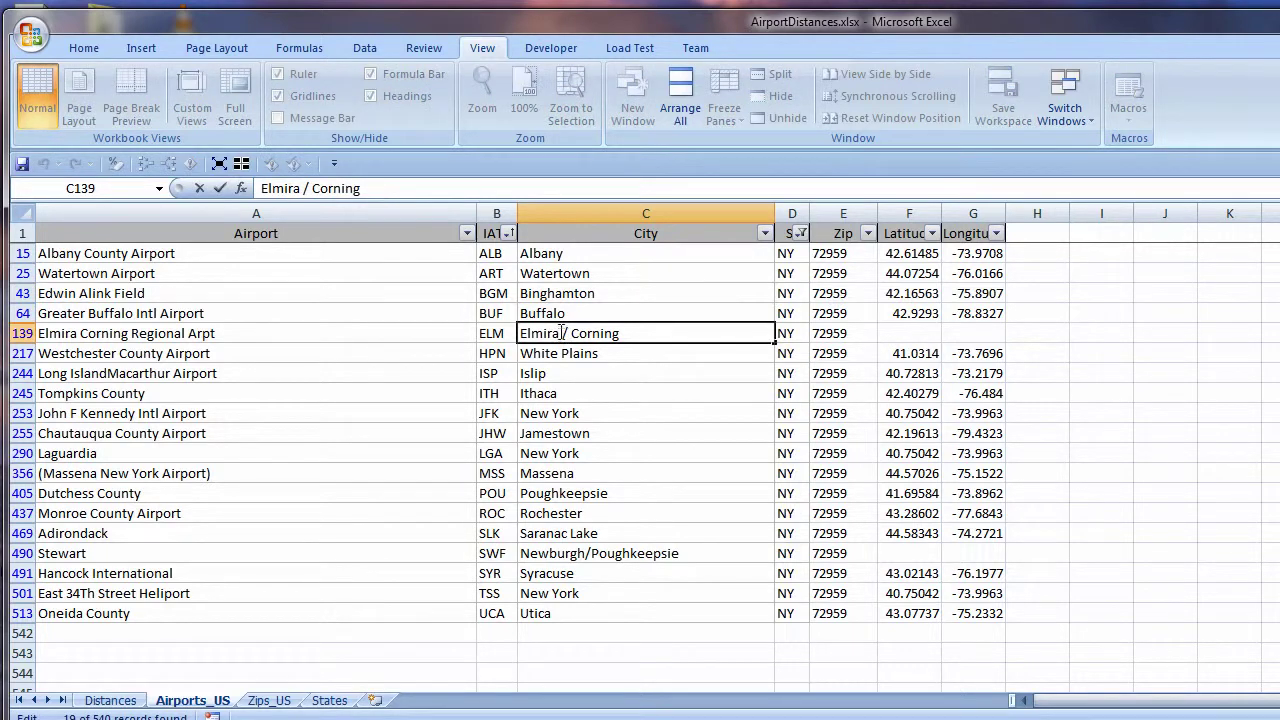
{"action": "left_click_drag", "start_coordinate": [565, 334], "coordinate": [740, 333]}
{"action": "key", "text": "BackSpace"}
{"action": "double_click", "coordinate": [588, 555]}
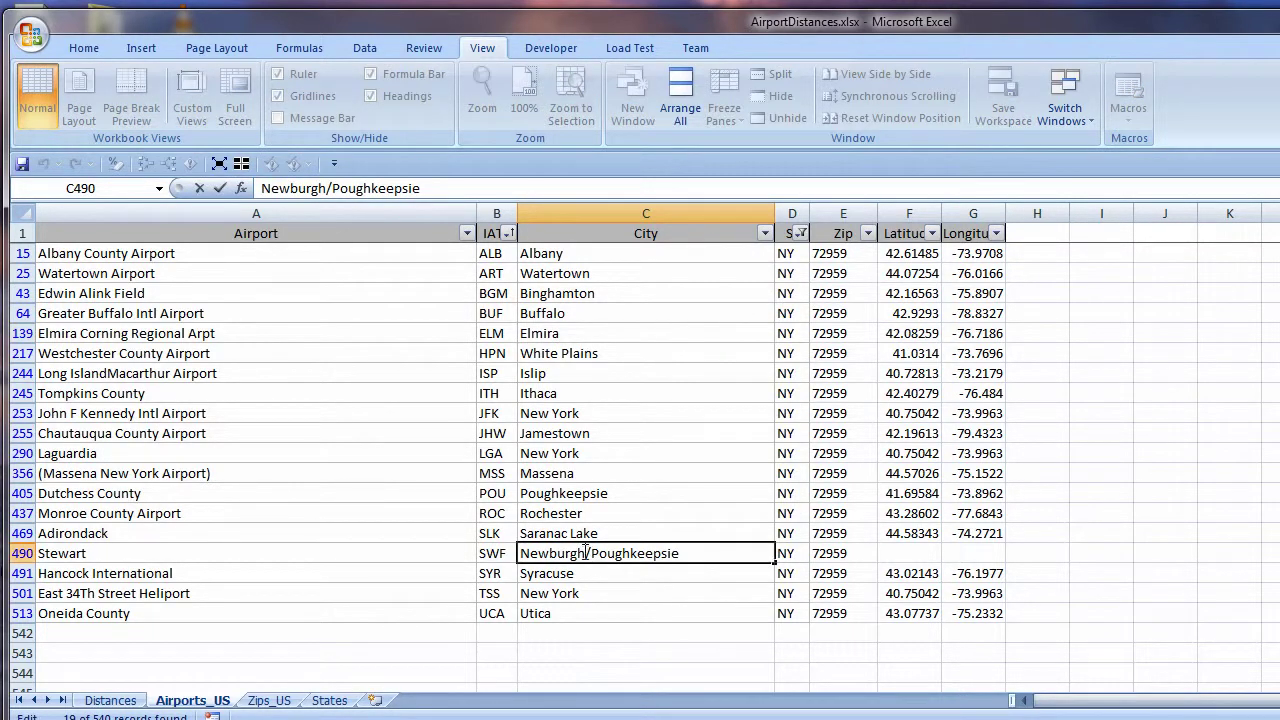
{"action": "left_click_drag", "start_coordinate": [588, 555], "coordinate": [805, 552]}
{"action": "key", "text": "BackSpace"}
Commit the city name, then on Distances change B2's last reference to $A2.
{"action": "key", "text": "Return"}
{"action": "left_click", "coordinate": [111, 700]}
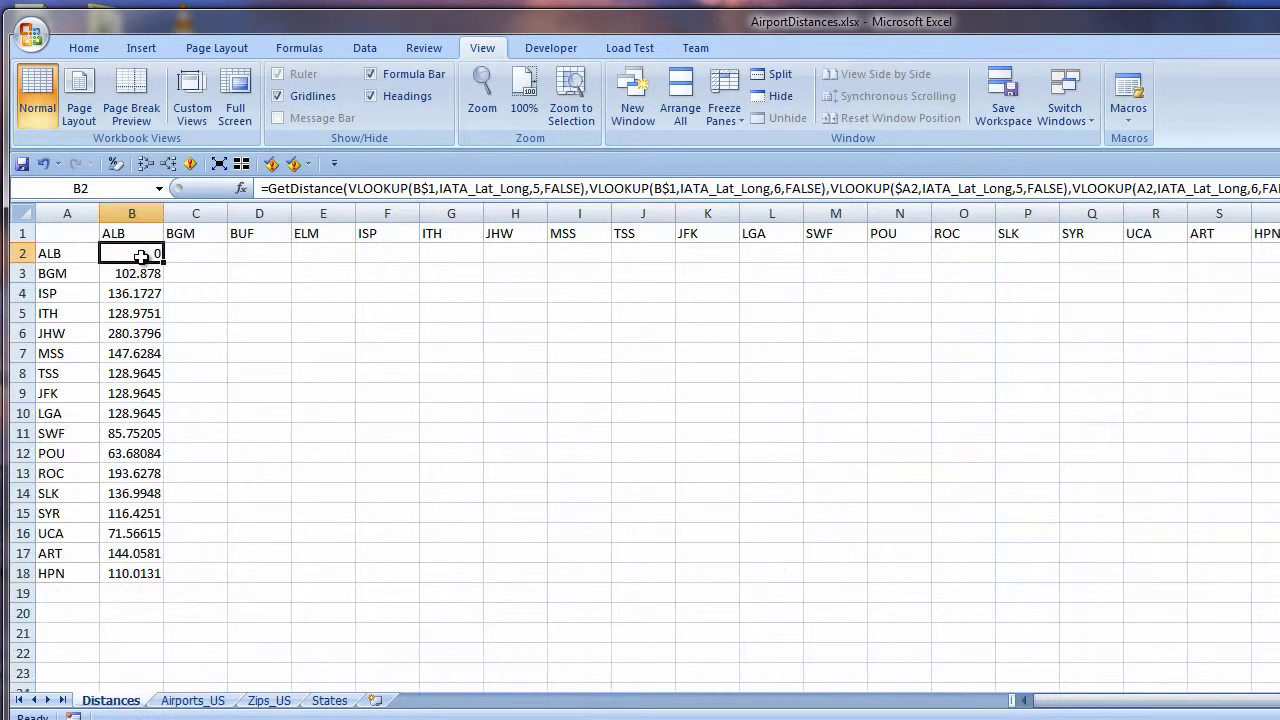
{"action": "double_click", "coordinate": [141, 256]}
{"action": "key", "text": "F4"}
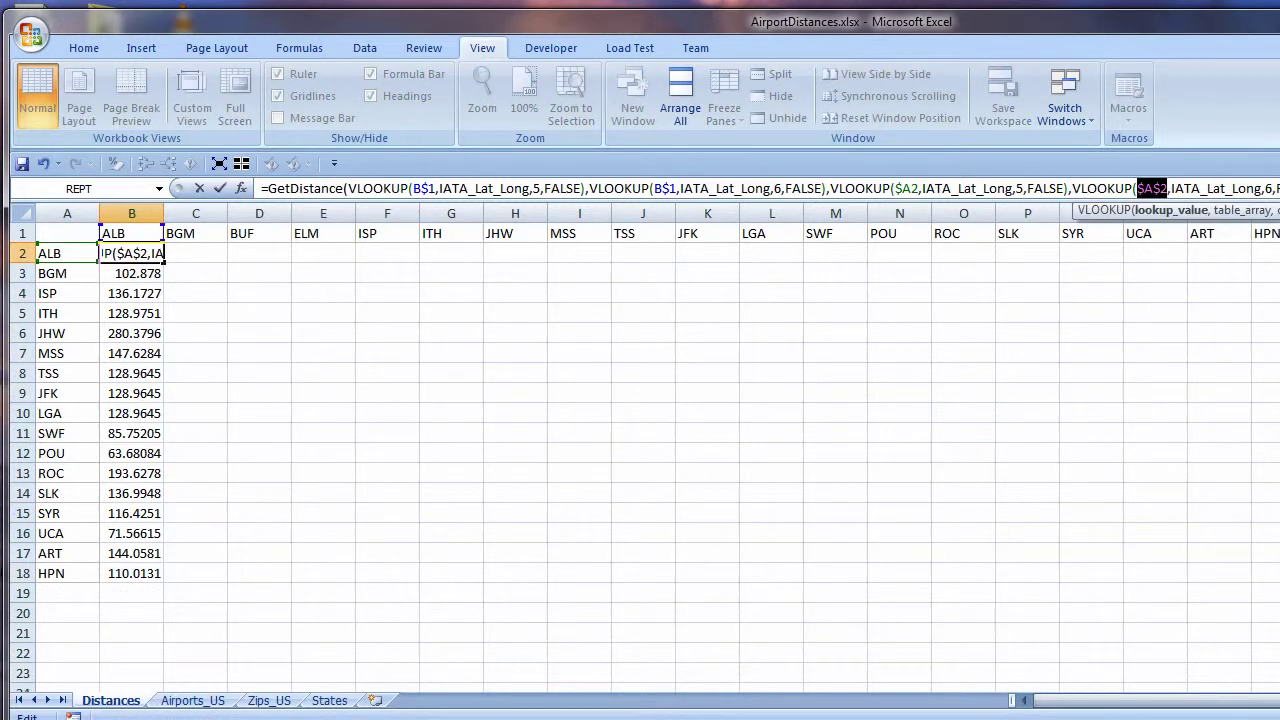
{"action": "key", "text": "F4"}
{"action": "key", "text": "F4"}
{"action": "key", "text": "Return"}
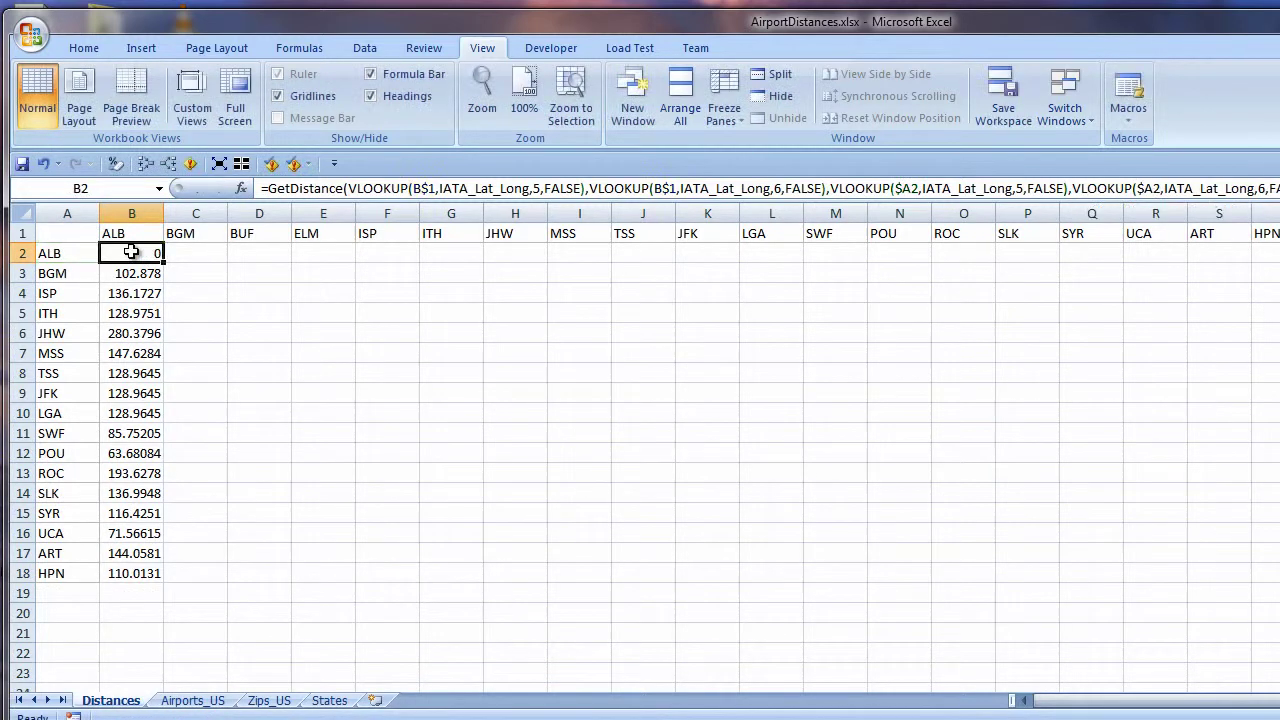
Fill the B2 formula down to B18 and across to column S.
{"action": "left_click_drag", "start_coordinate": [131, 251], "coordinate": [1278, 500]}
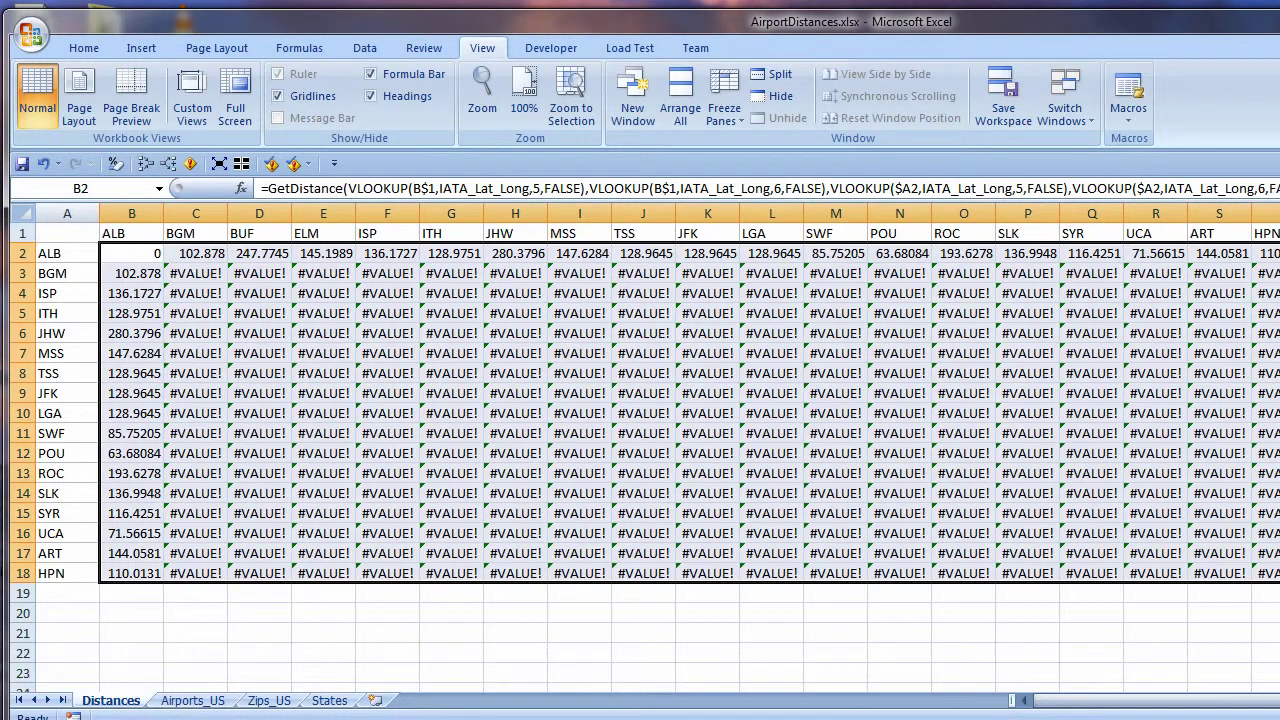
{"action": "left_click", "coordinate": [150, 256]}
{"action": "left_click_drag", "start_coordinate": [163, 263], "coordinate": [1279, 557]}
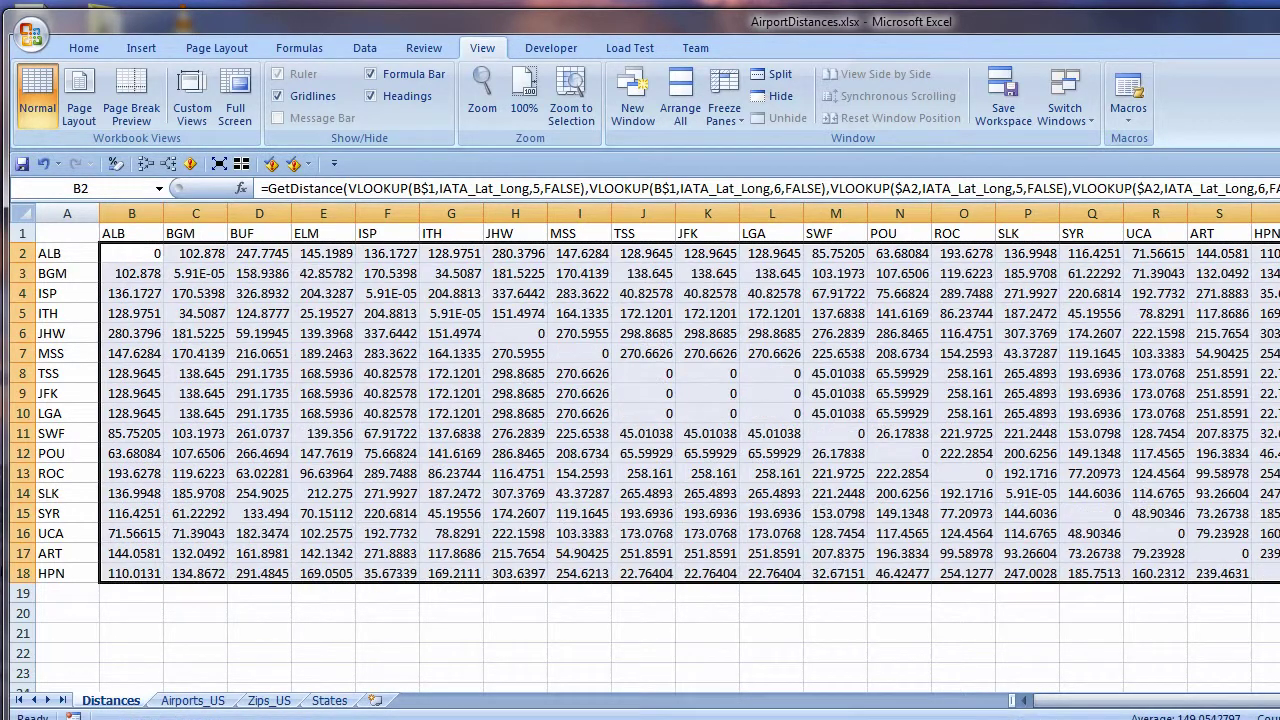
Format the distances with thousands separators and no decimal places.
{"action": "left_click", "coordinate": [84, 48]}
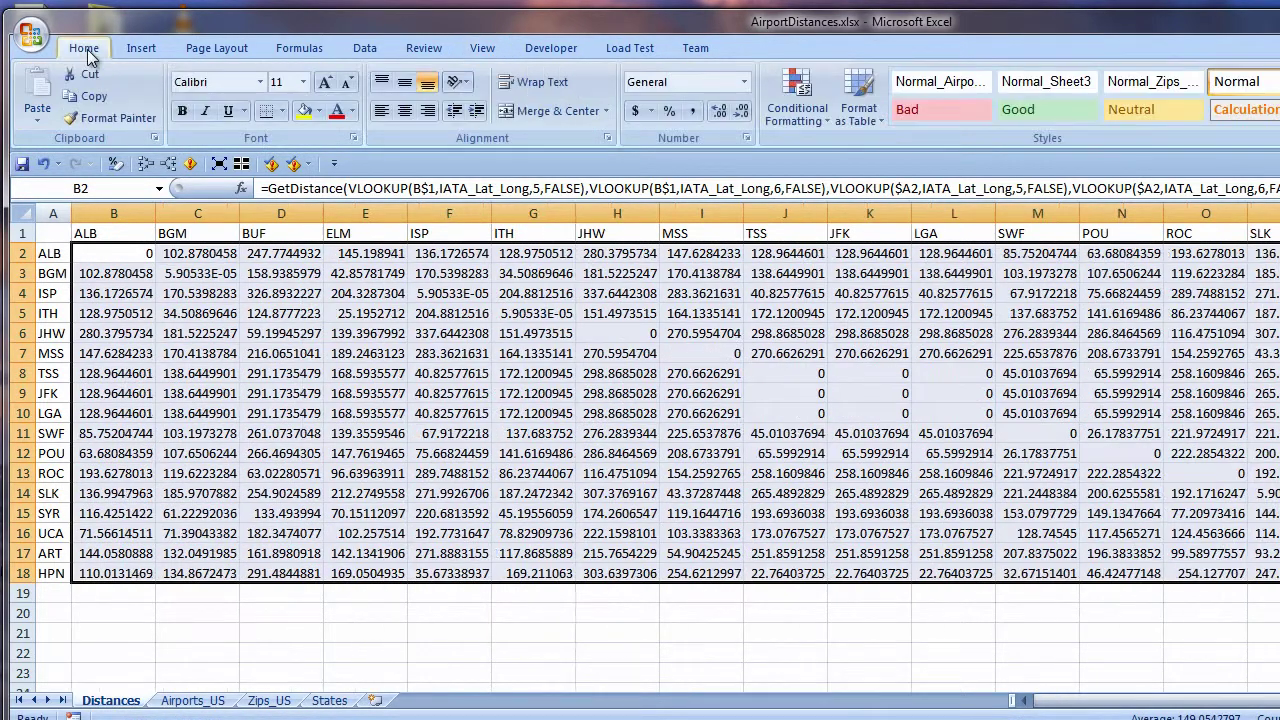
{"action": "left_click", "coordinate": [689, 111]}
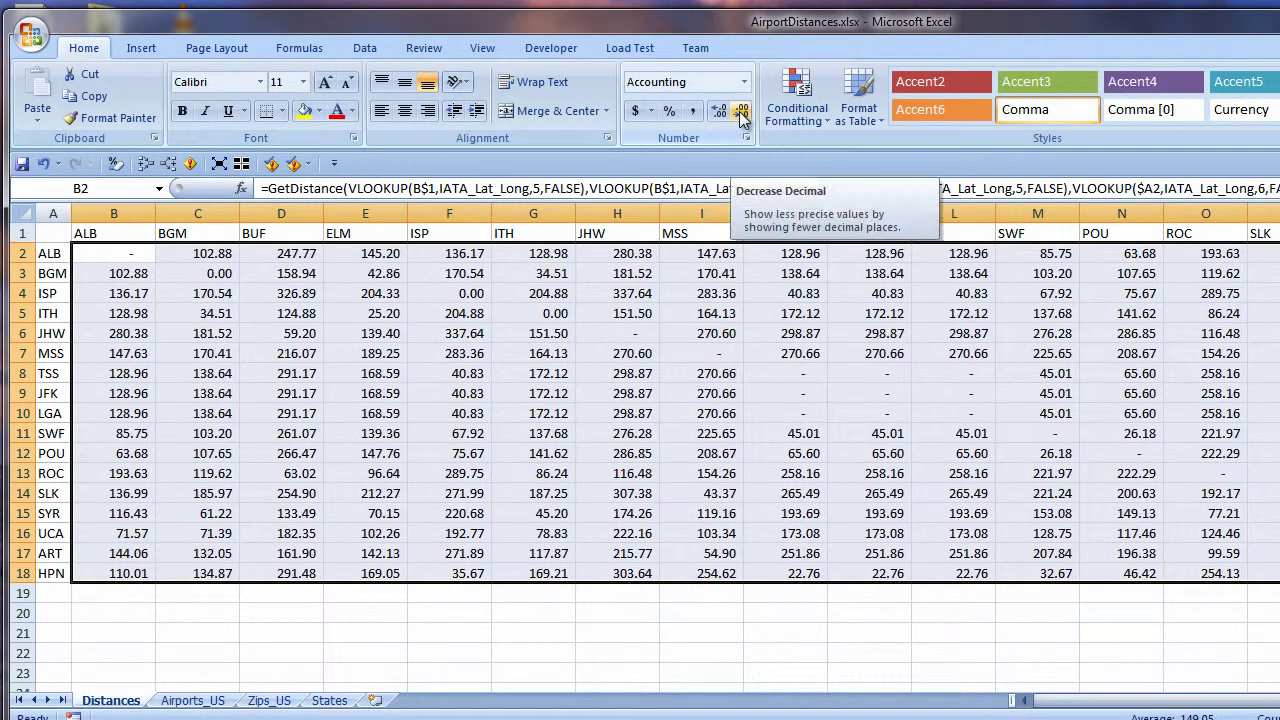
{"action": "left_click", "coordinate": [739, 111]}
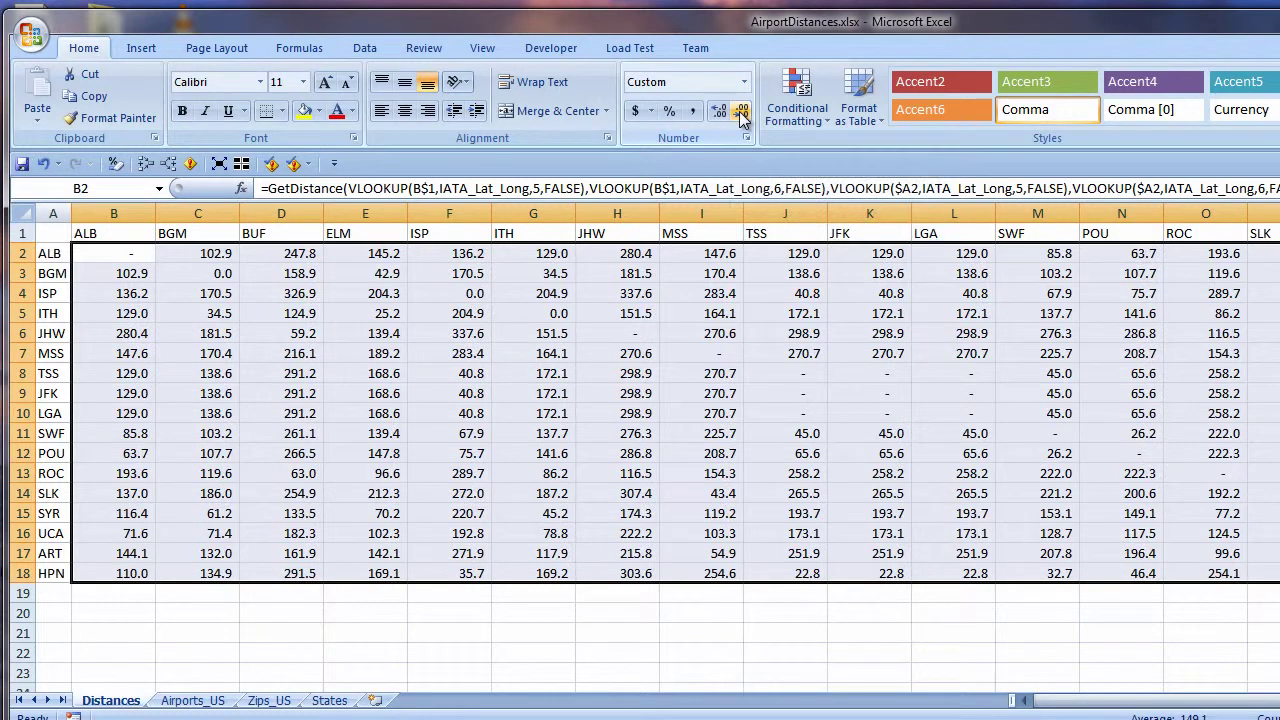
{"action": "left_click", "coordinate": [739, 111]}
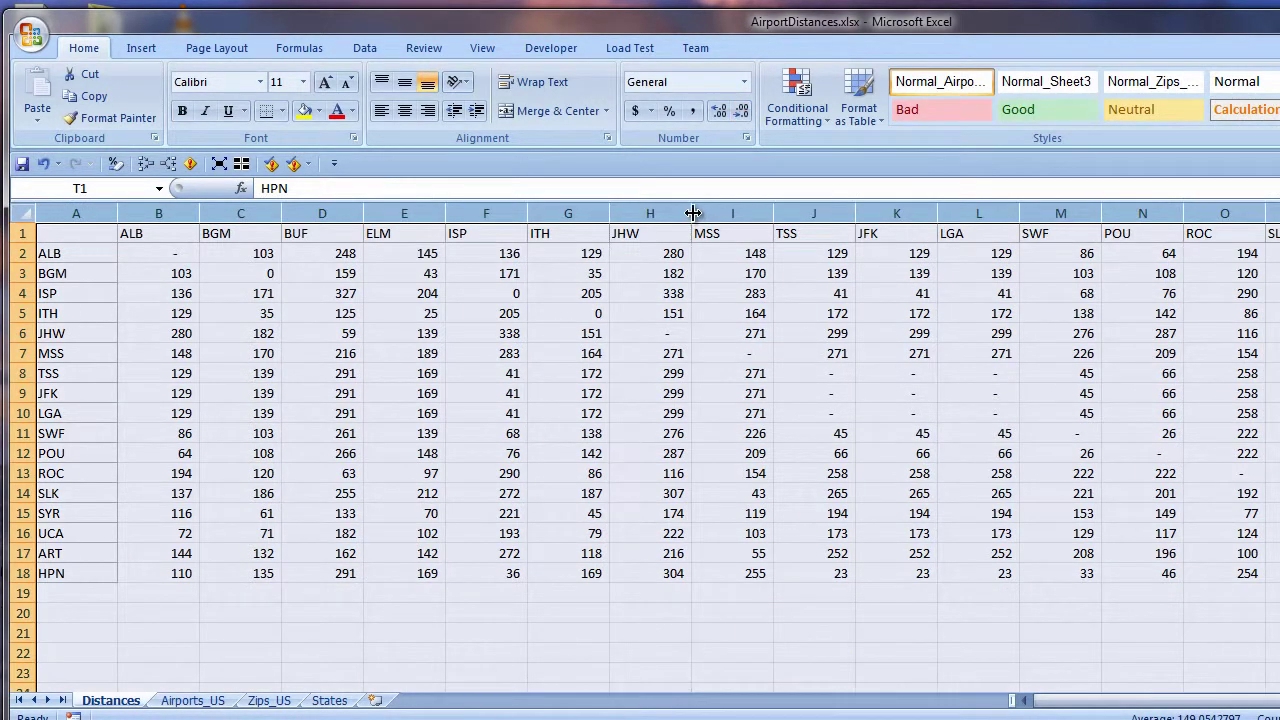
Resize the selected distance columns to a column width of 8.
{"action": "left_click_drag", "start_coordinate": [692, 213], "coordinate": [647, 213]}
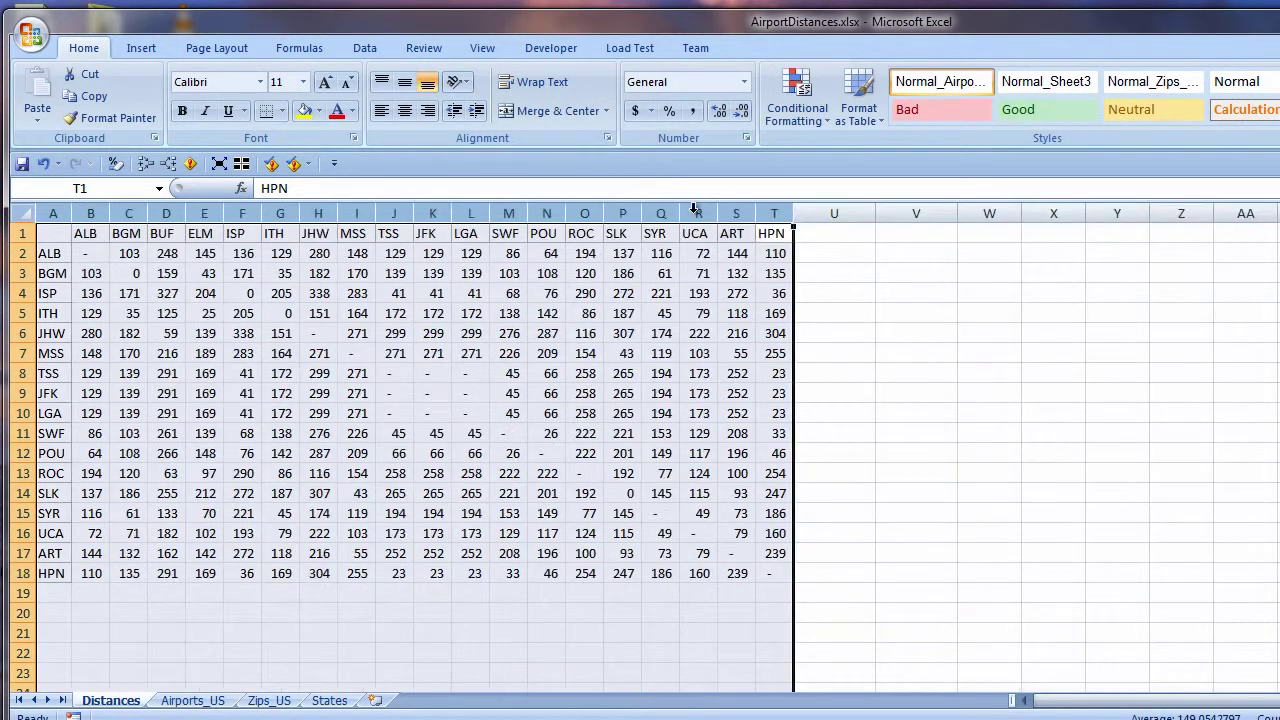
{"action": "right_click", "coordinate": [736, 215]}
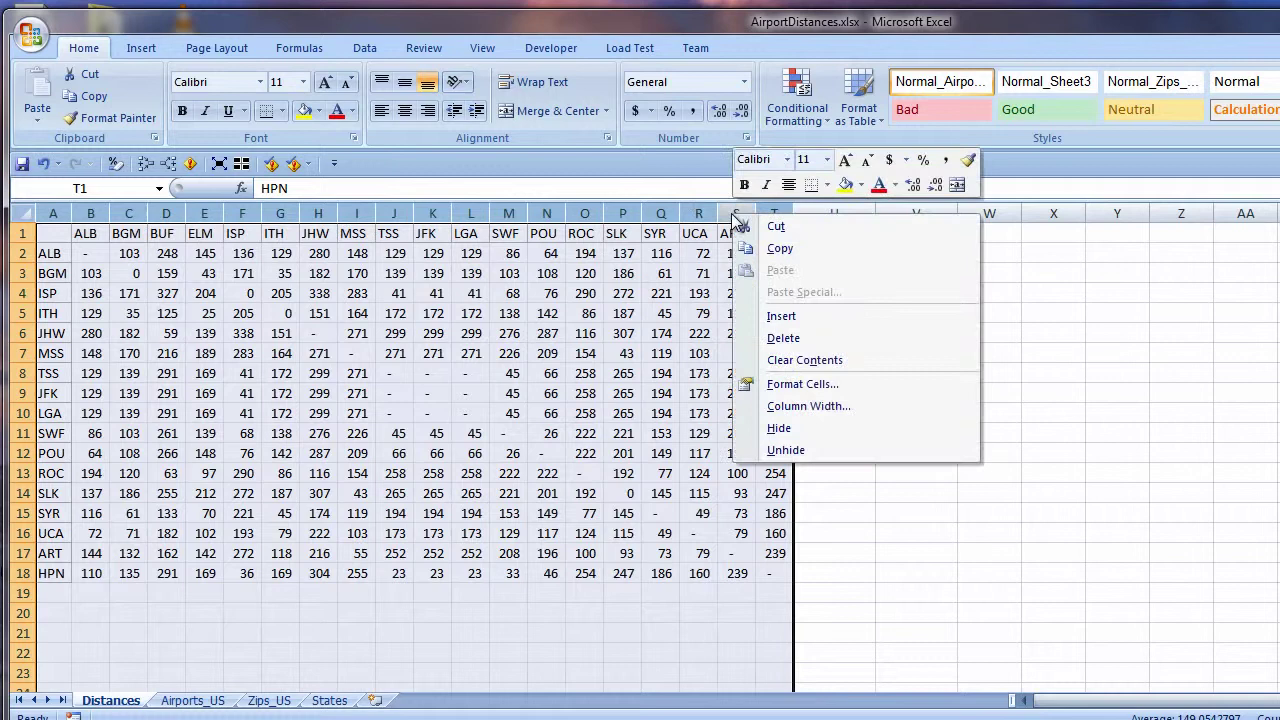
{"action": "left_click", "coordinate": [783, 406]}
{"action": "type", "text": "8"}
{"action": "key", "text": "Return"}
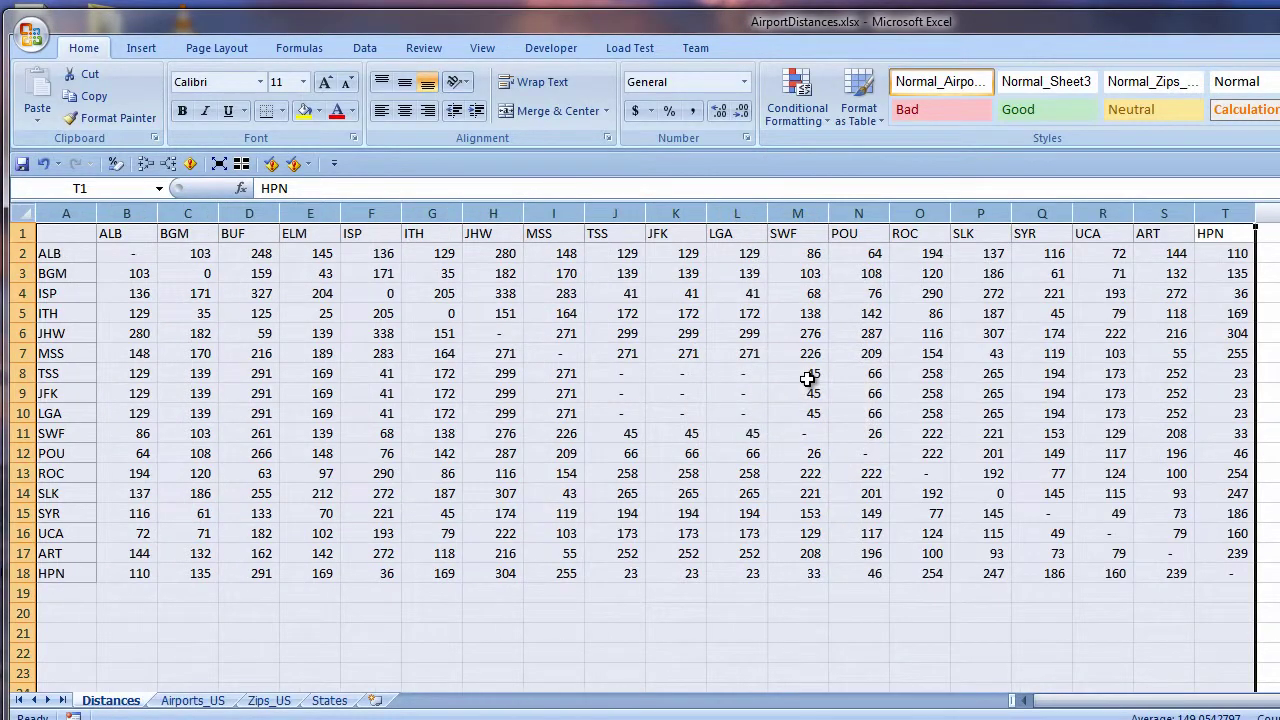
Format the distance matrix as a table with headers in light orange Table Style Light 21.
{"action": "left_click", "coordinate": [432, 273]}
{"action": "left_click", "coordinate": [875, 117]}
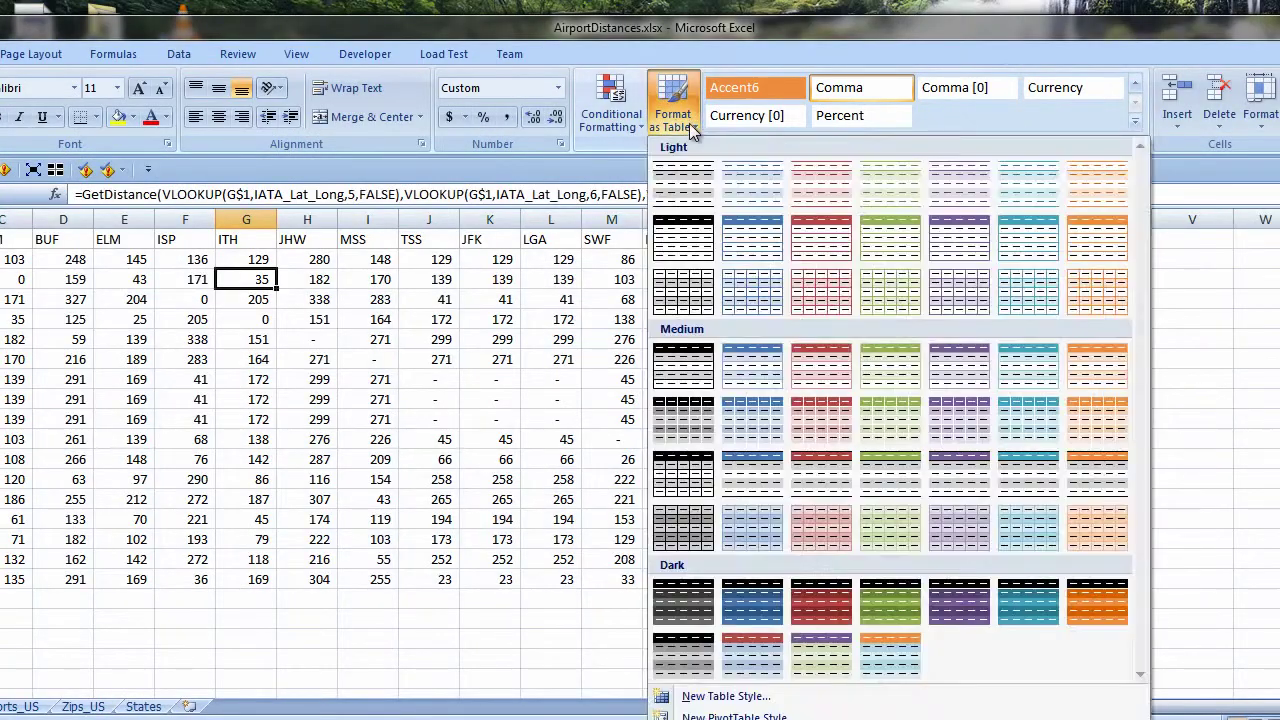
{"action": "left_click", "coordinate": [1097, 183]}
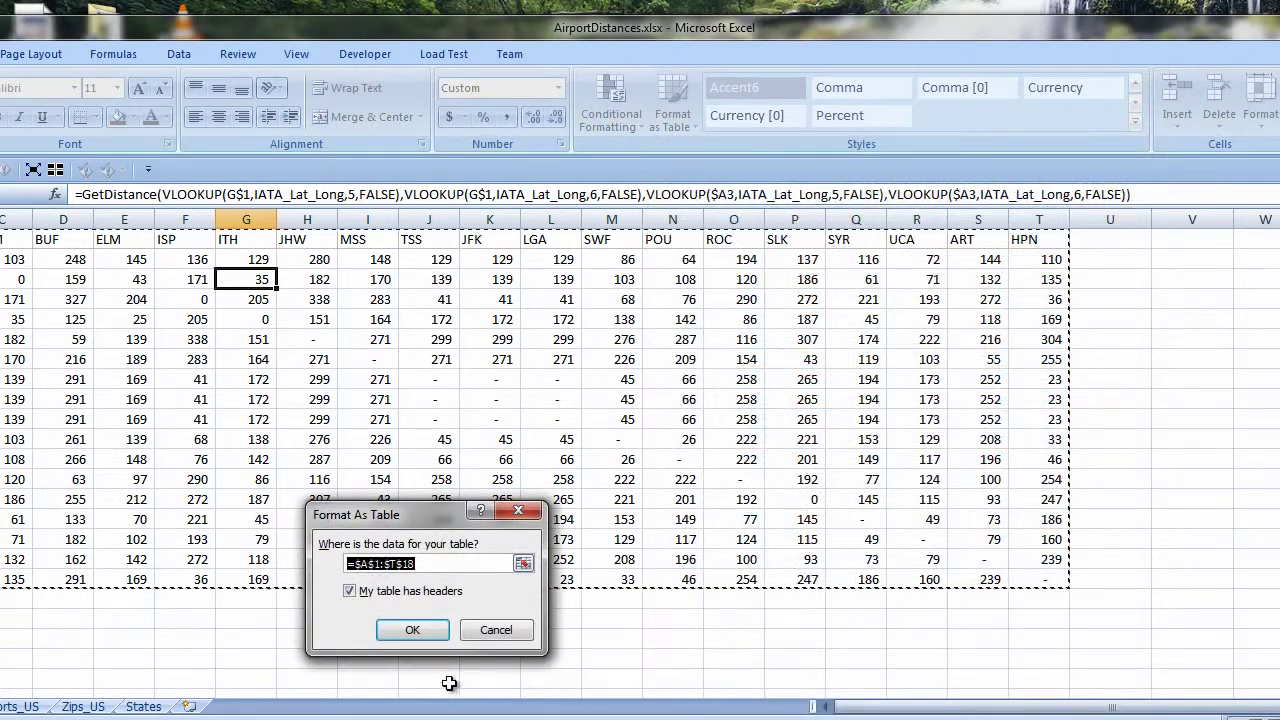
{"action": "left_click", "coordinate": [419, 627]}
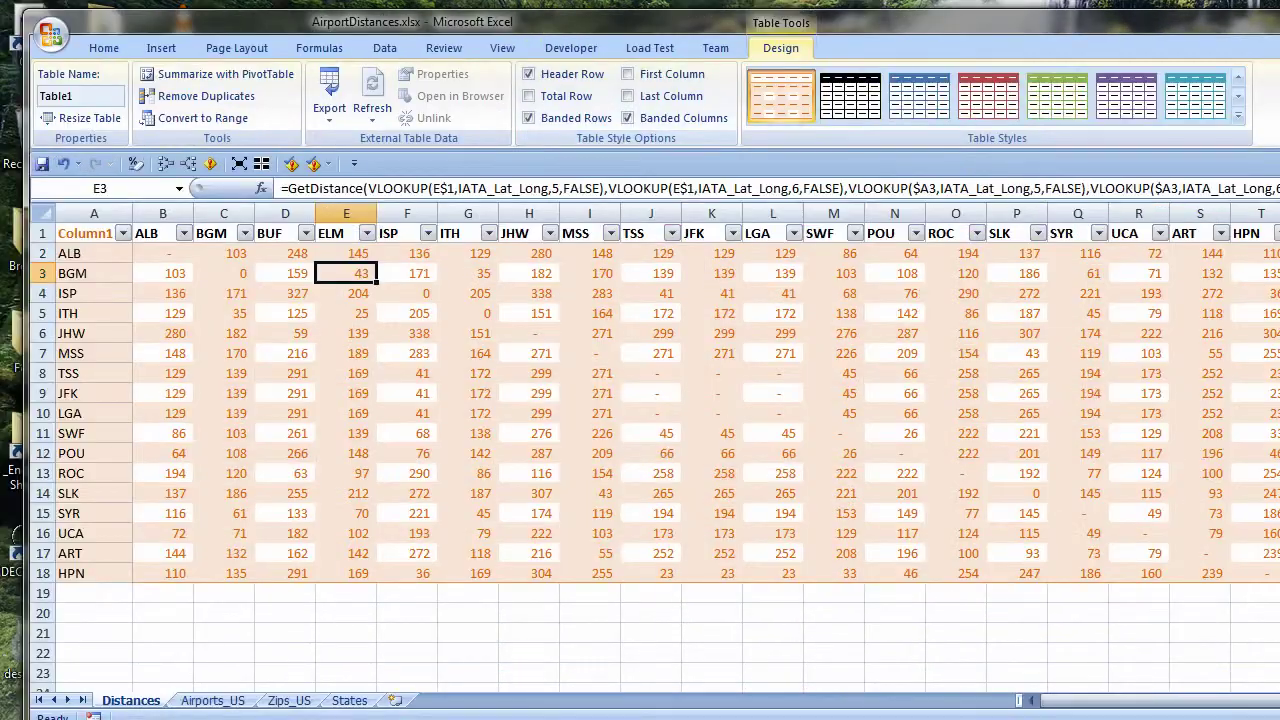
{"action": "left_click", "coordinate": [1239, 116]}
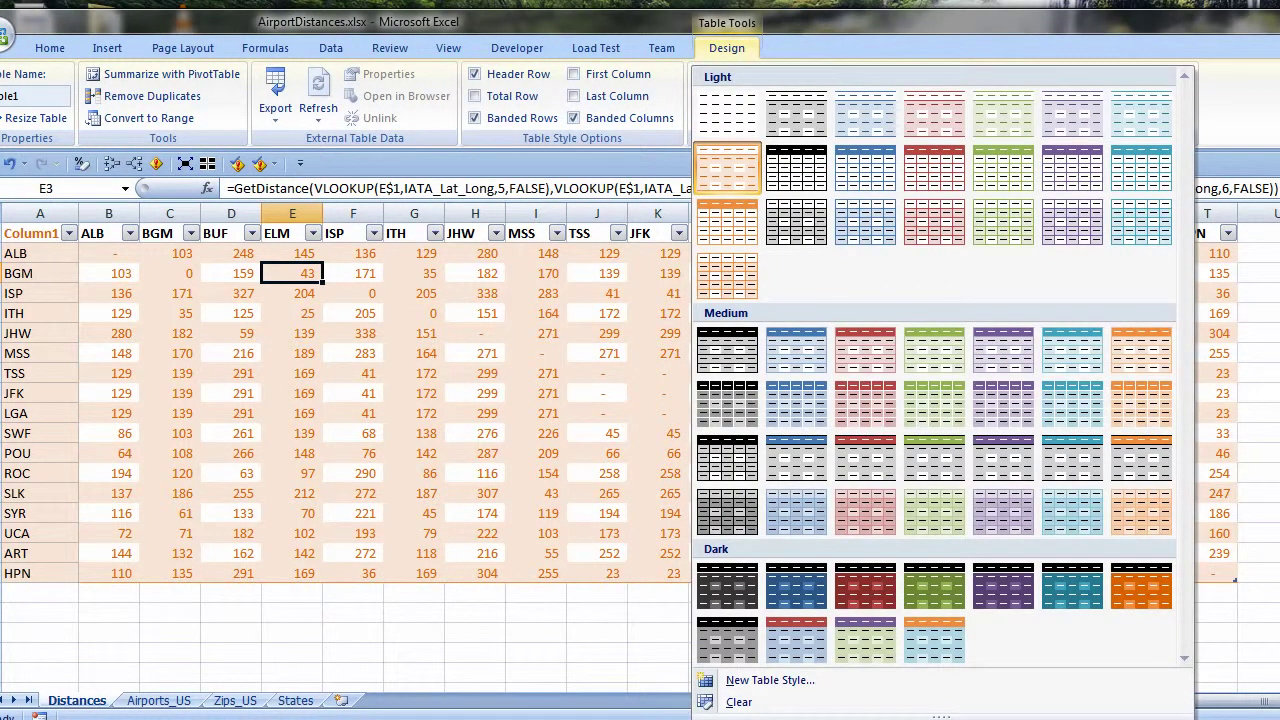
{"action": "left_click", "coordinate": [737, 293]}
{"action": "left_click", "coordinate": [1258, 651]}
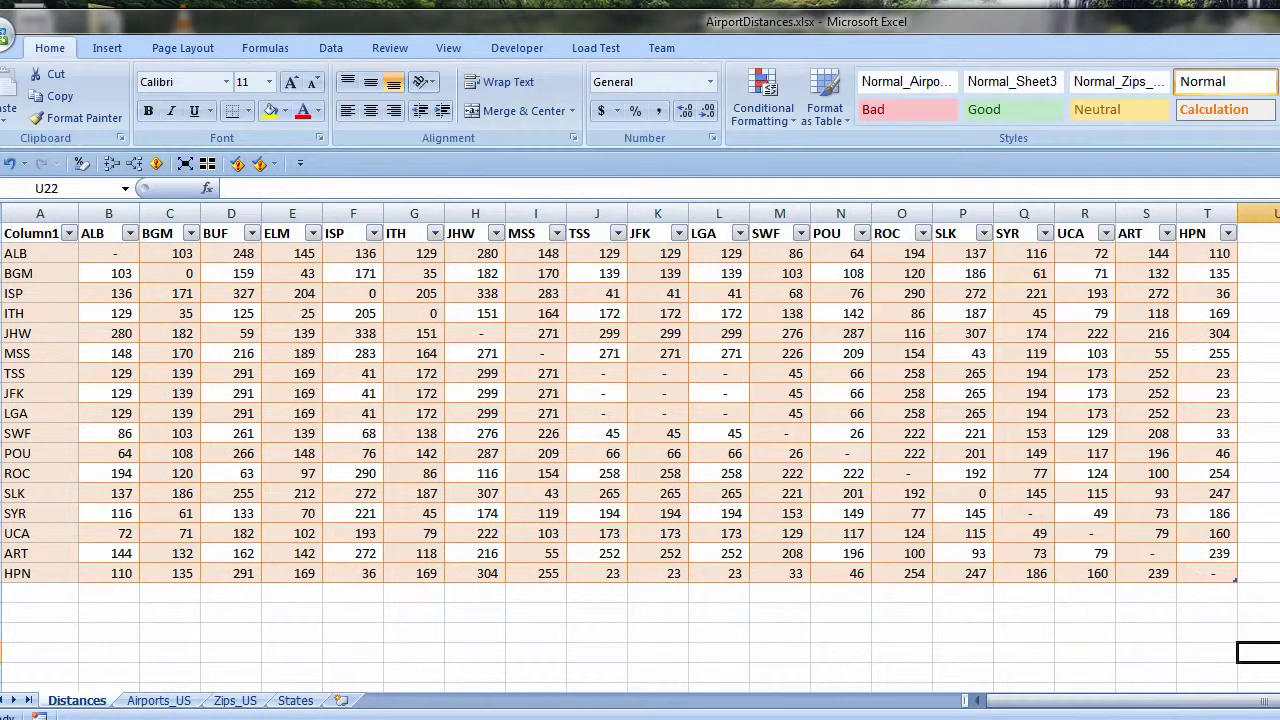
Fill the ALB row with a deeper orange through Format Cells.
{"action": "left_click", "coordinate": [8, 253]}
{"action": "right_click", "coordinate": [131, 253]}
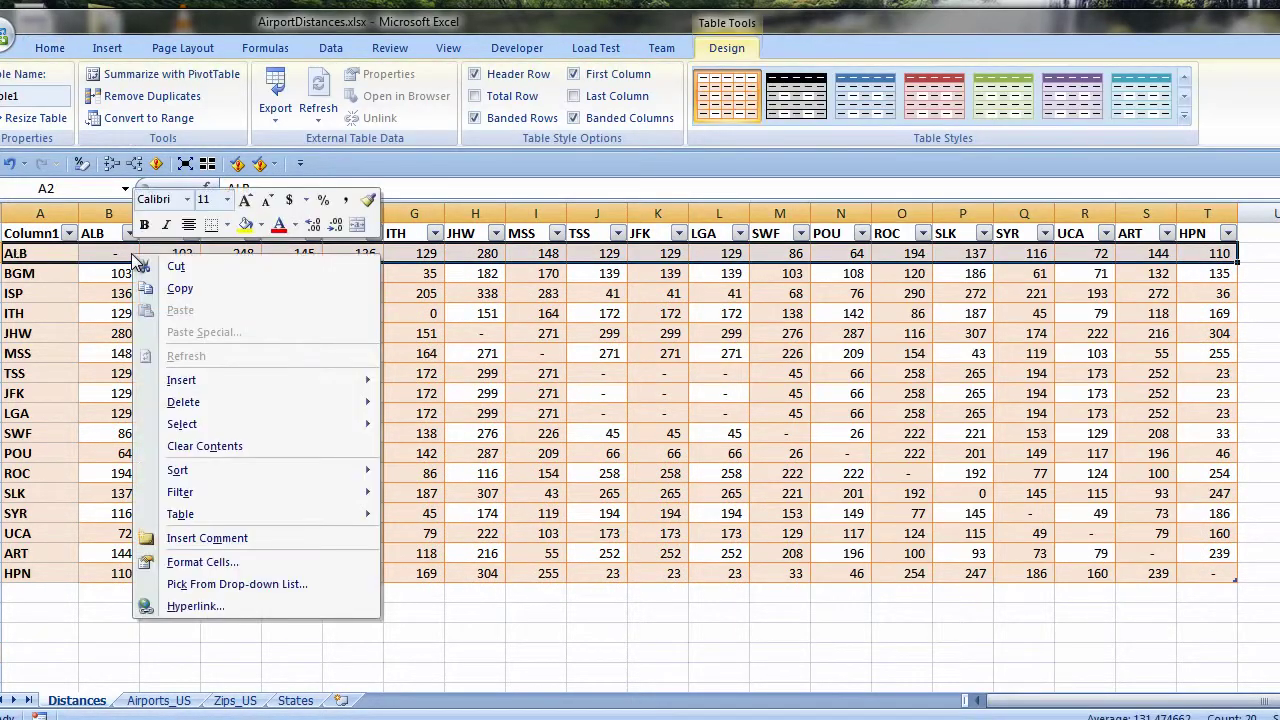
{"action": "left_click", "coordinate": [245, 563]}
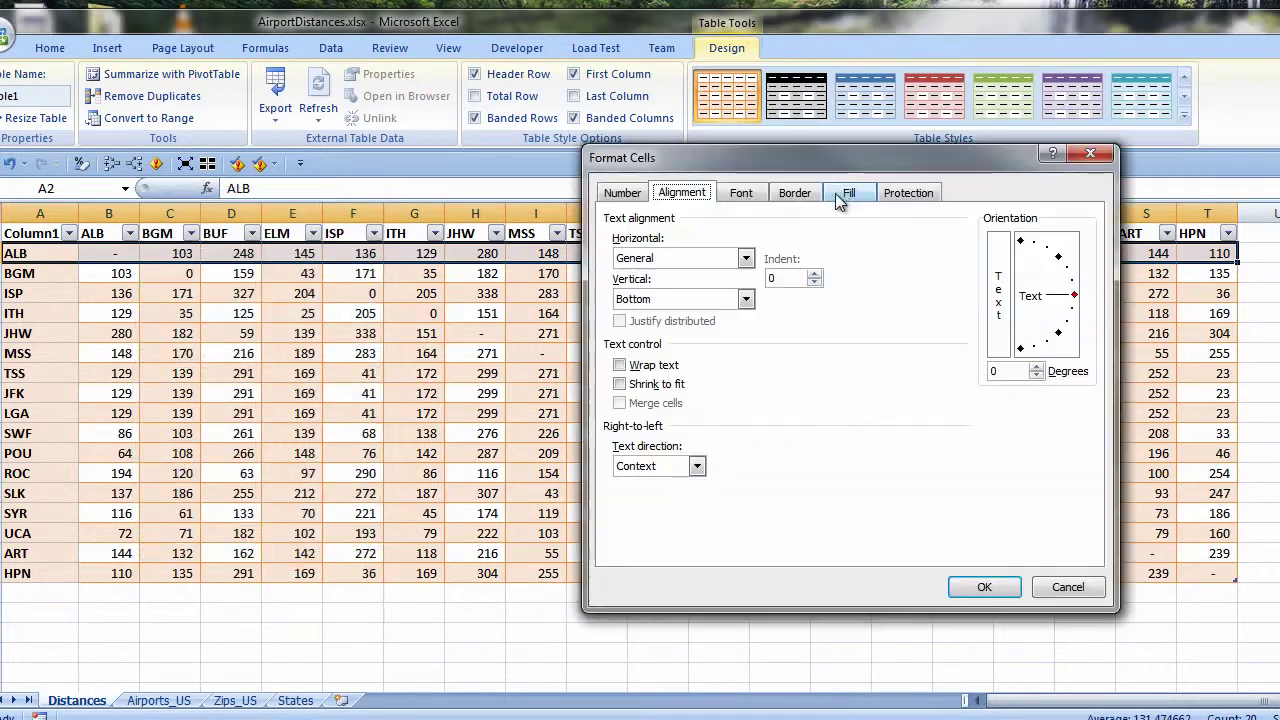
{"action": "left_click", "coordinate": [835, 193]}
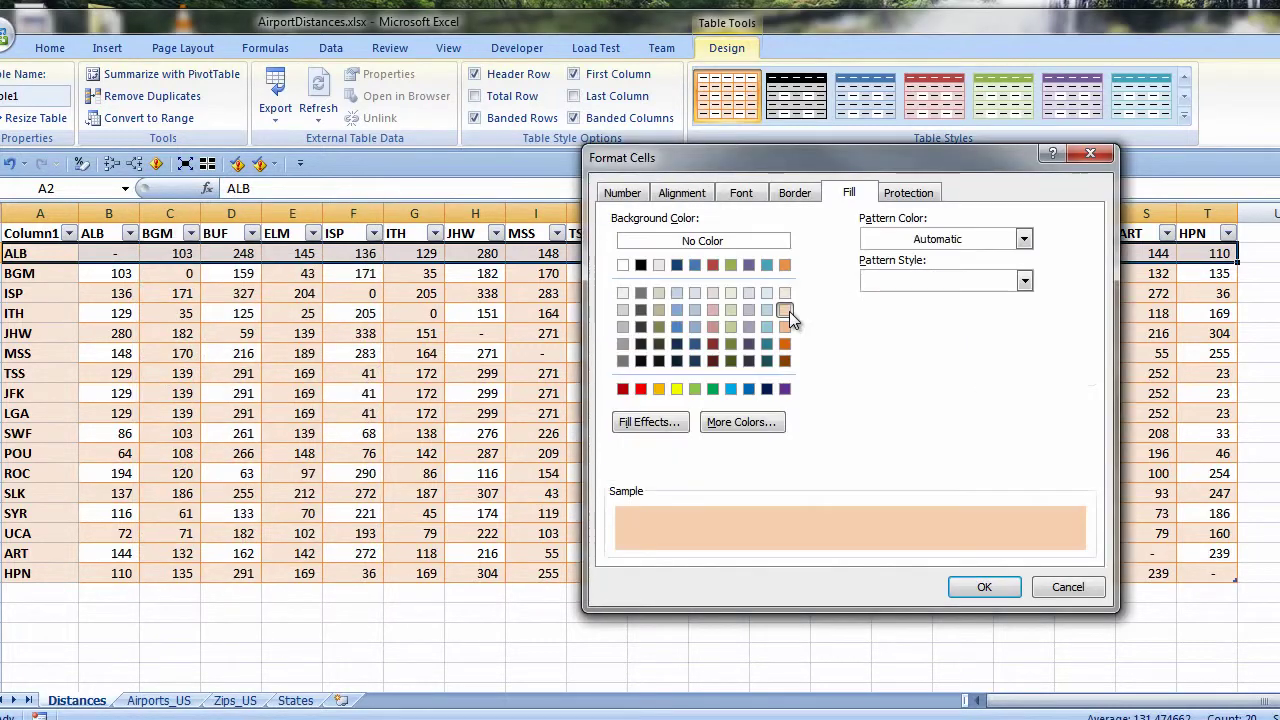
{"action": "left_click", "coordinate": [984, 587]}
Copy the ALB row's deeper orange fill onto the JHW, SLK and HPN rows.
{"action": "left_click", "coordinate": [50, 48]}
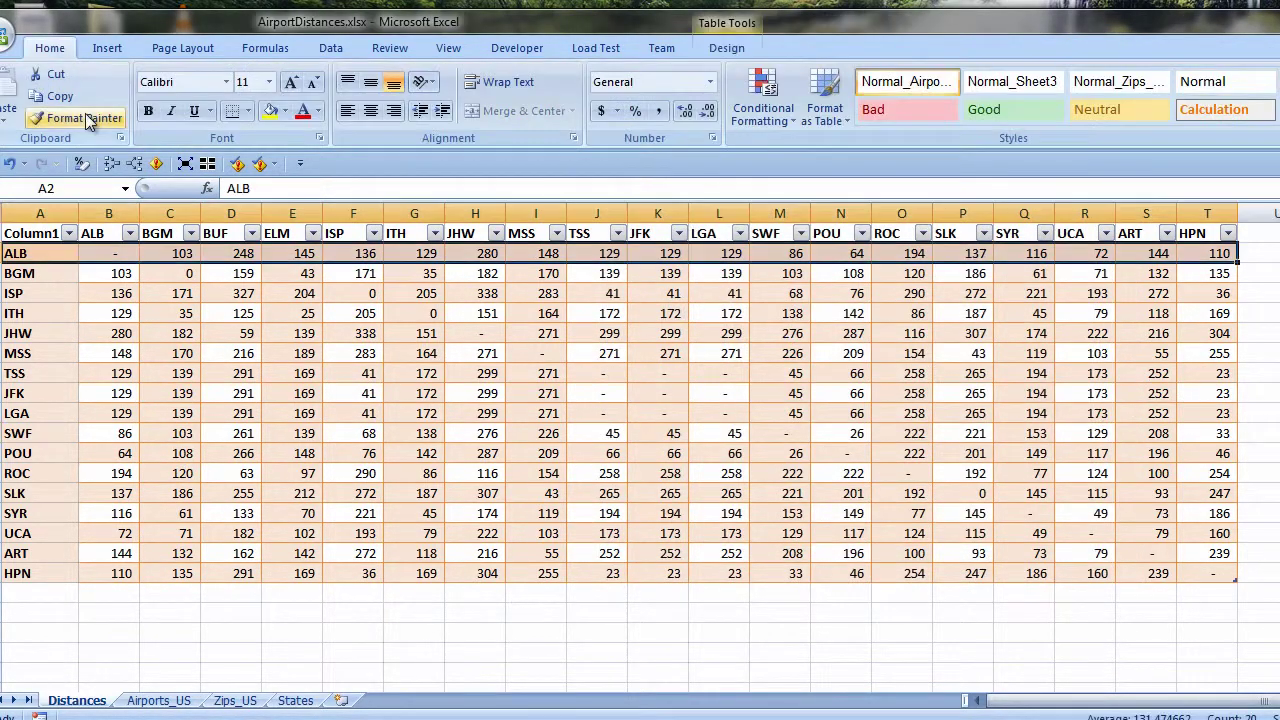
{"action": "left_click", "coordinate": [78, 117]}
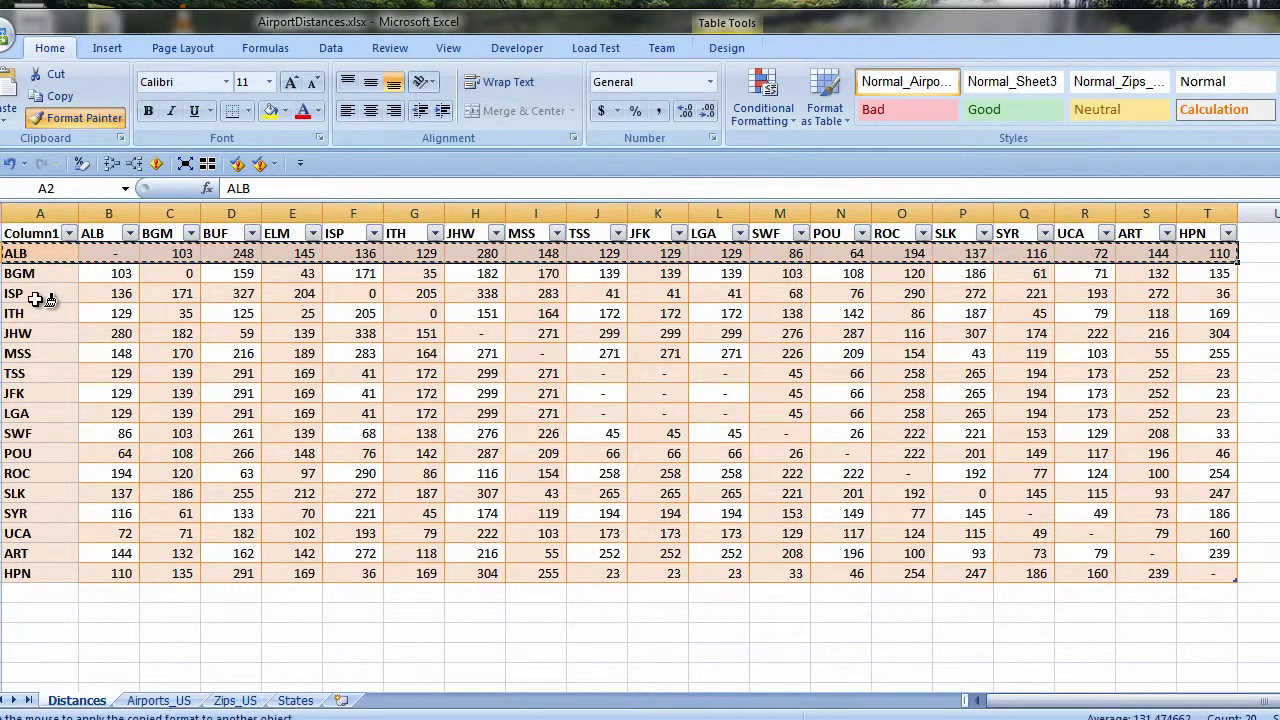
{"action": "left_click", "coordinate": [30, 336]}
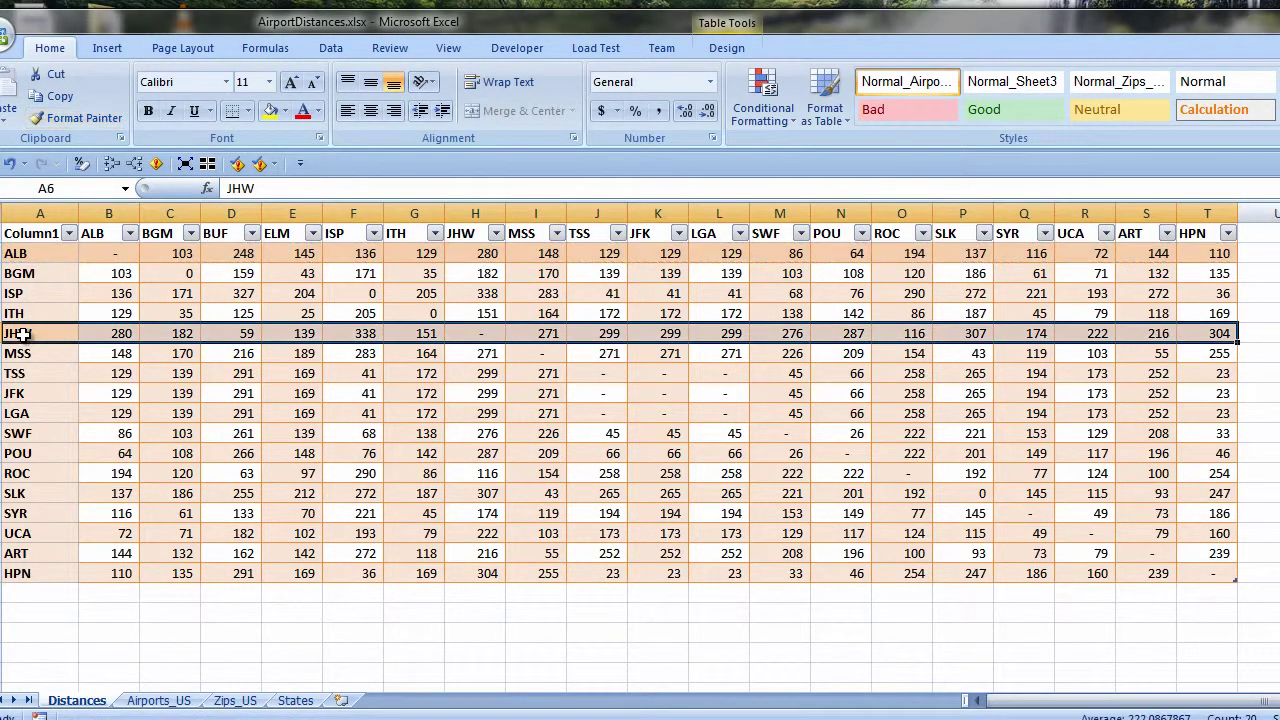
{"action": "left_click", "coordinate": [81, 119]}
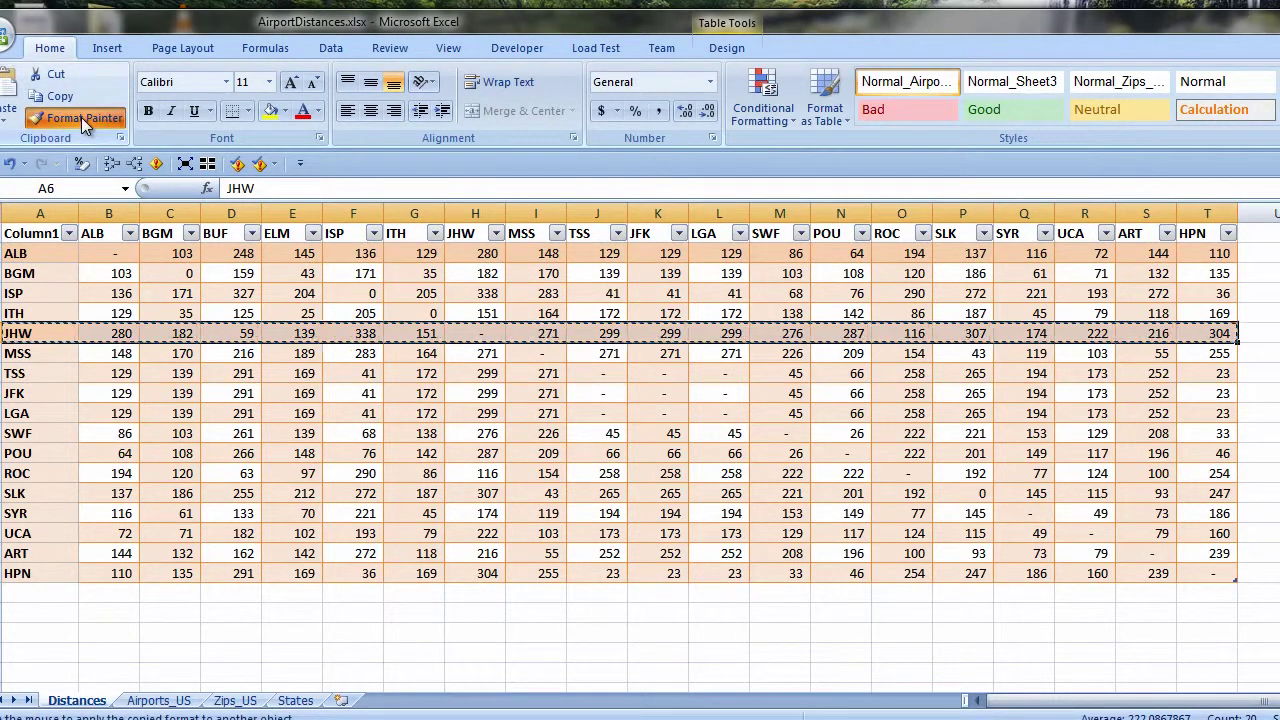
{"action": "left_click", "coordinate": [30, 493]}
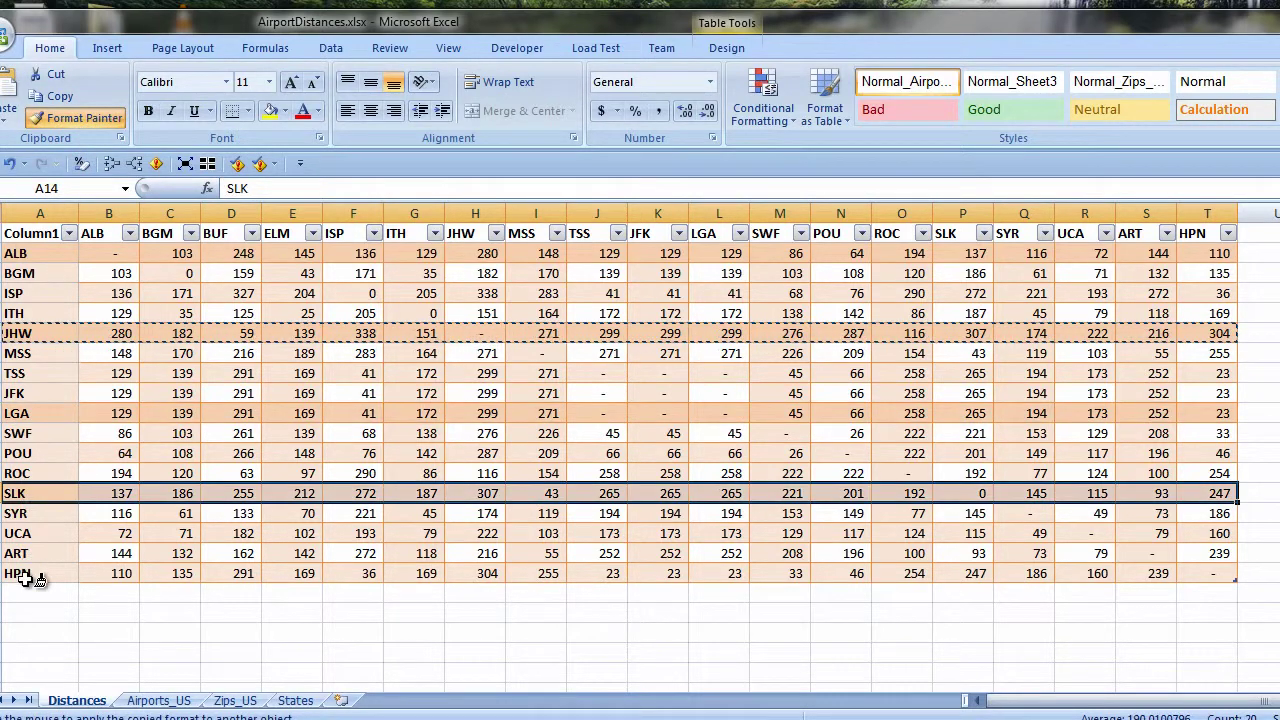
{"action": "left_click", "coordinate": [25, 574]}
{"action": "left_click", "coordinate": [81, 118]}
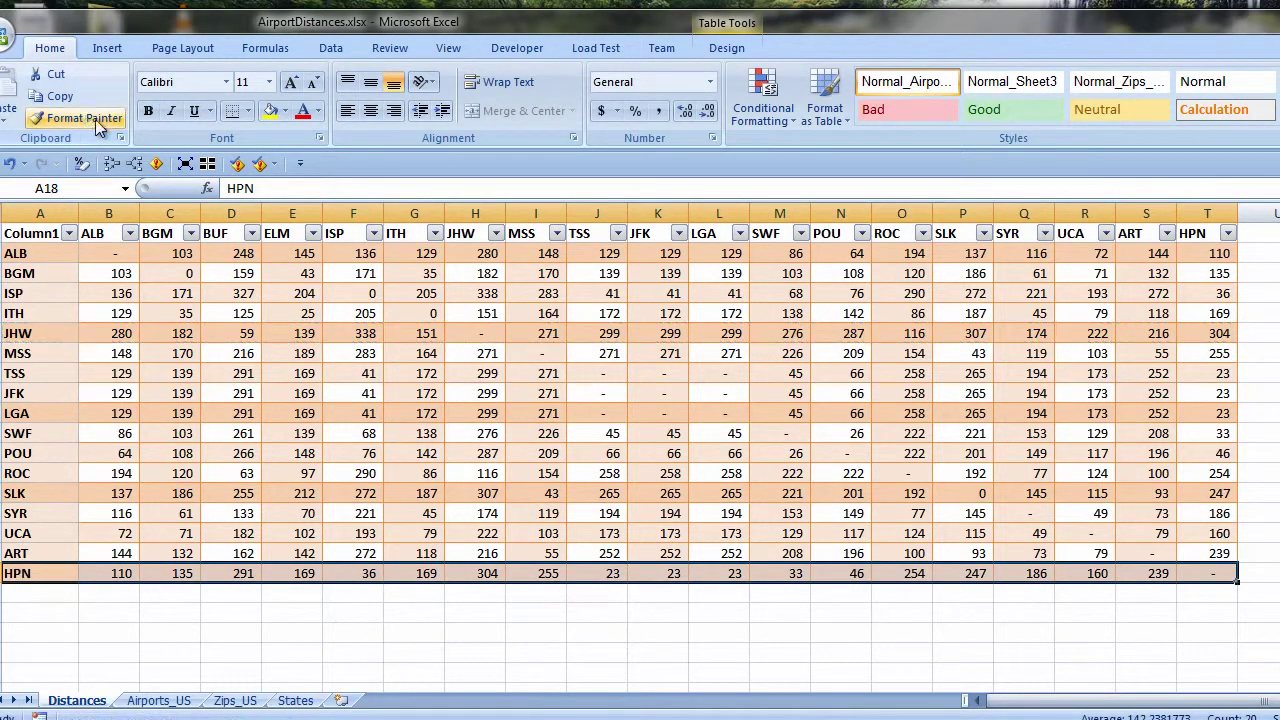
Fill the BGM column light aqua and give C2 a darker custom aqua.
{"action": "left_click", "coordinate": [170, 226]}
{"action": "left_click", "coordinate": [285, 111]}
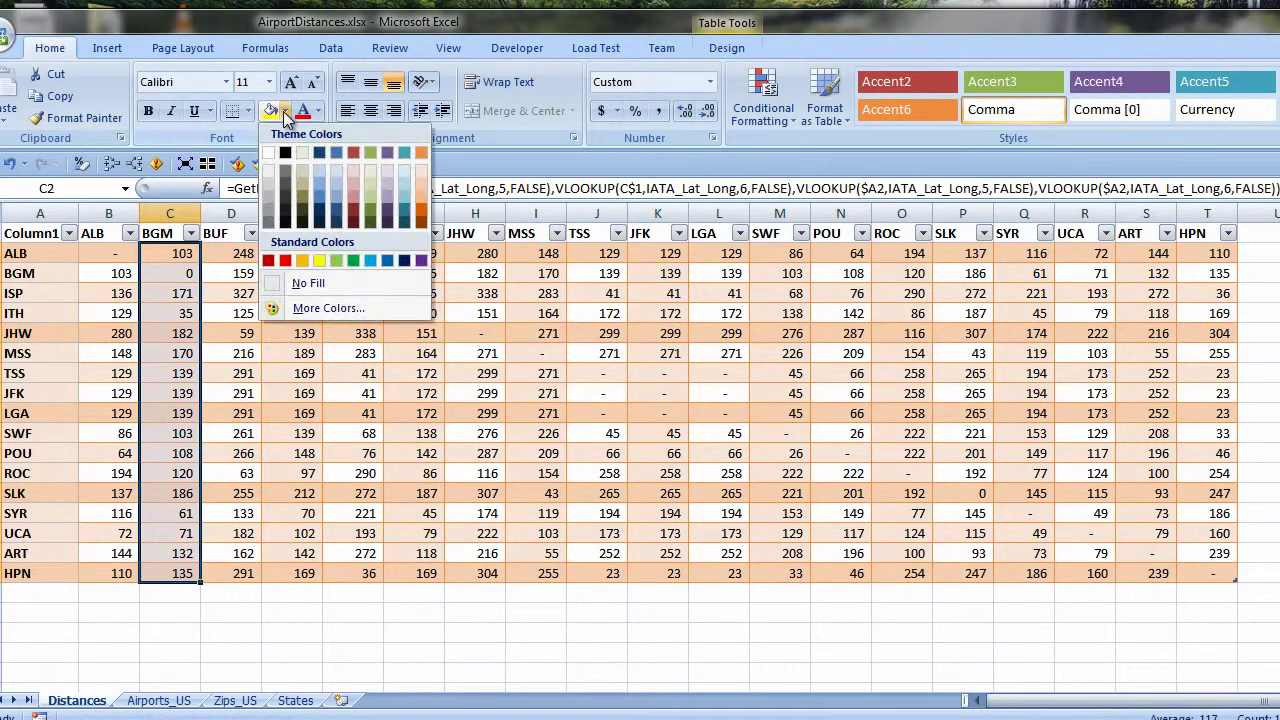
{"action": "left_click", "coordinate": [405, 169]}
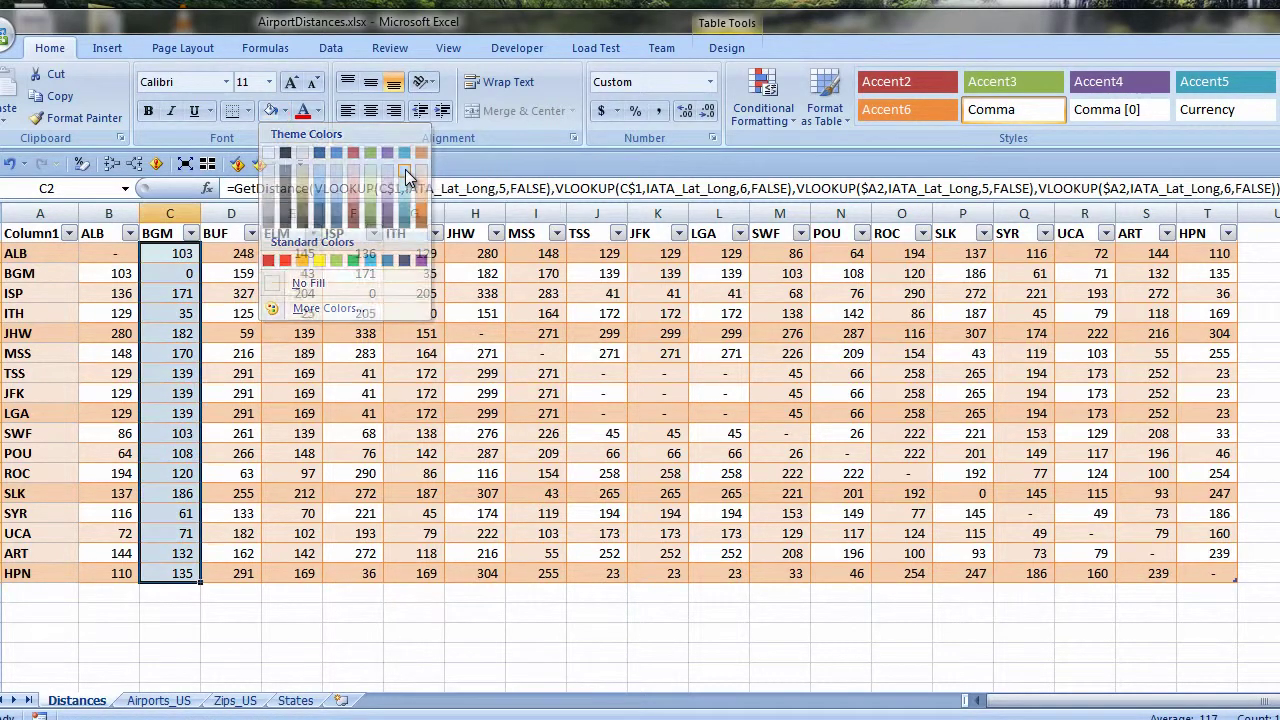
{"action": "left_click", "coordinate": [168, 254]}
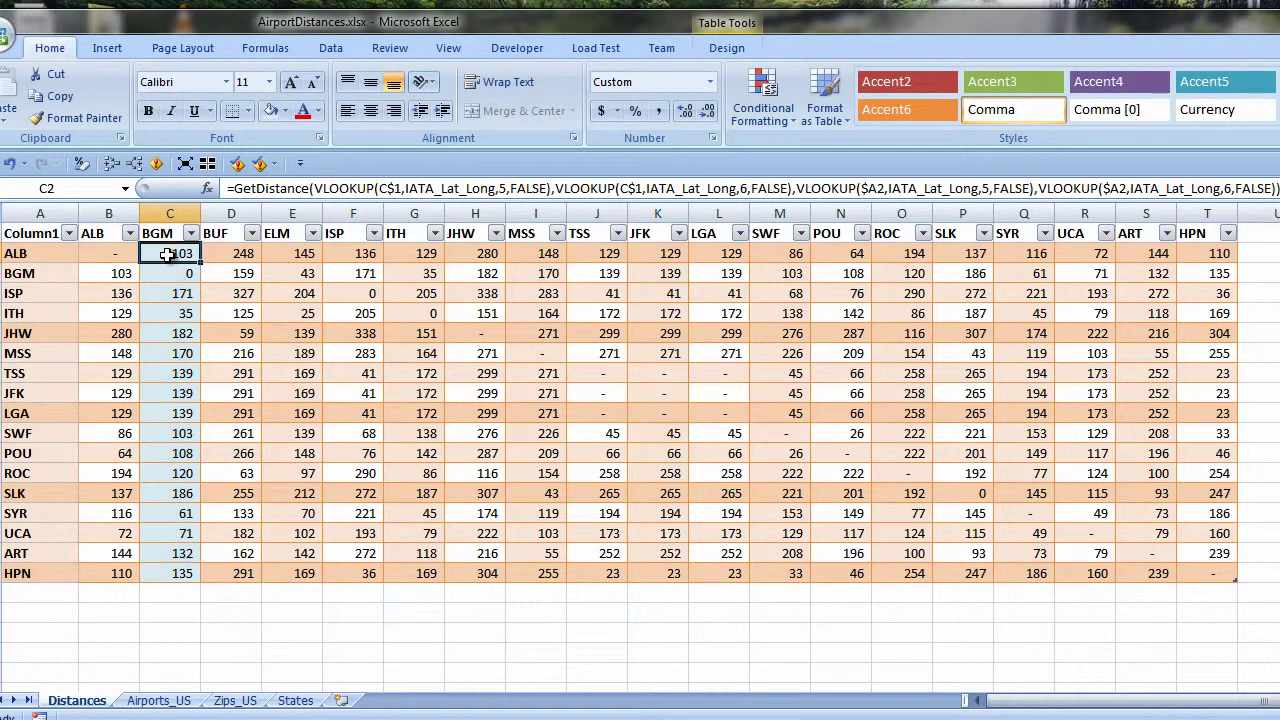
{"action": "left_click", "coordinate": [286, 112]}
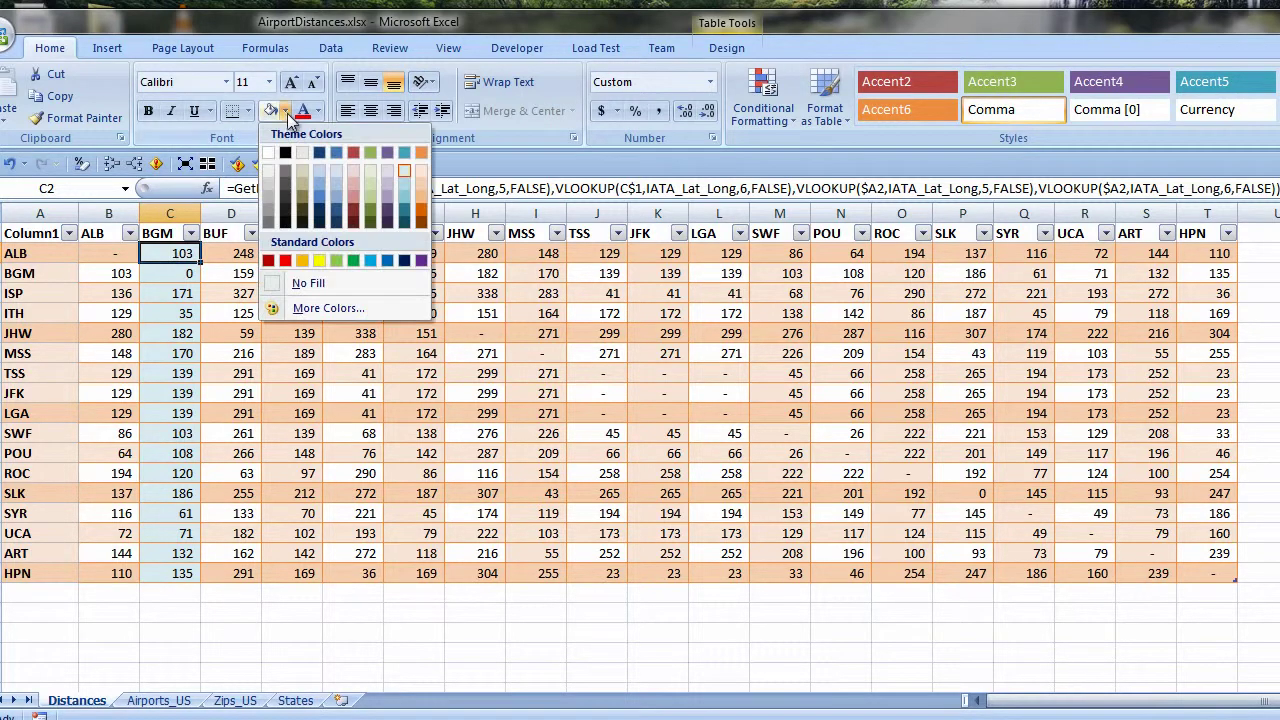
{"action": "left_click", "coordinate": [329, 307]}
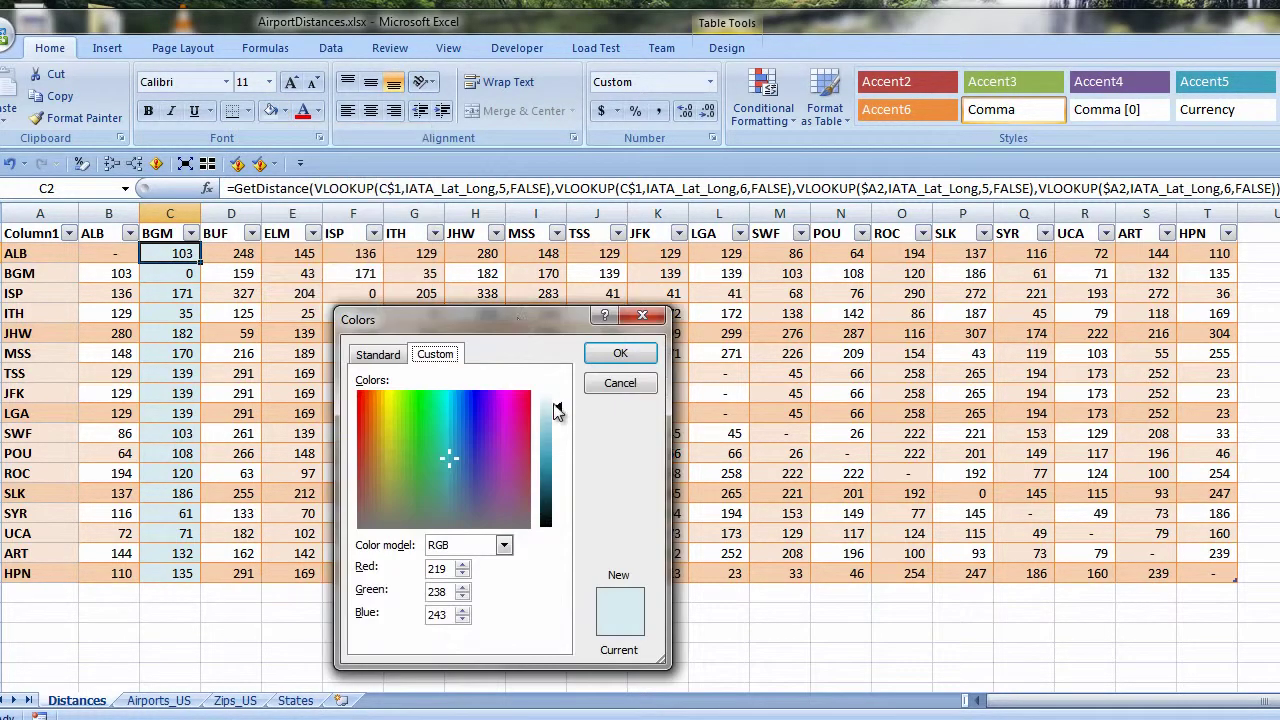
{"action": "left_click_drag", "start_coordinate": [558, 408], "coordinate": [560, 423]}
{"action": "left_click", "coordinate": [607, 358]}
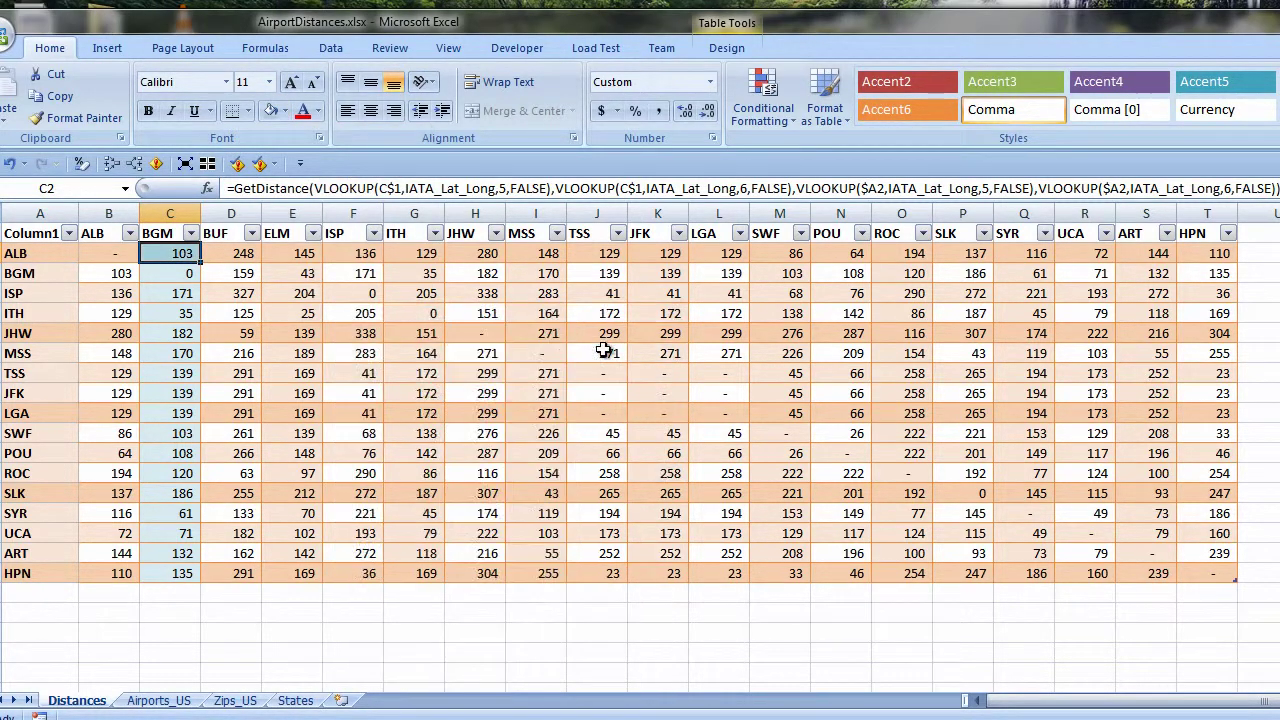
Copy C2's darker aqua onto cells C6, C10, C14 and C18.
{"action": "left_click", "coordinate": [75, 117]}
{"action": "left_click", "coordinate": [164, 333]}
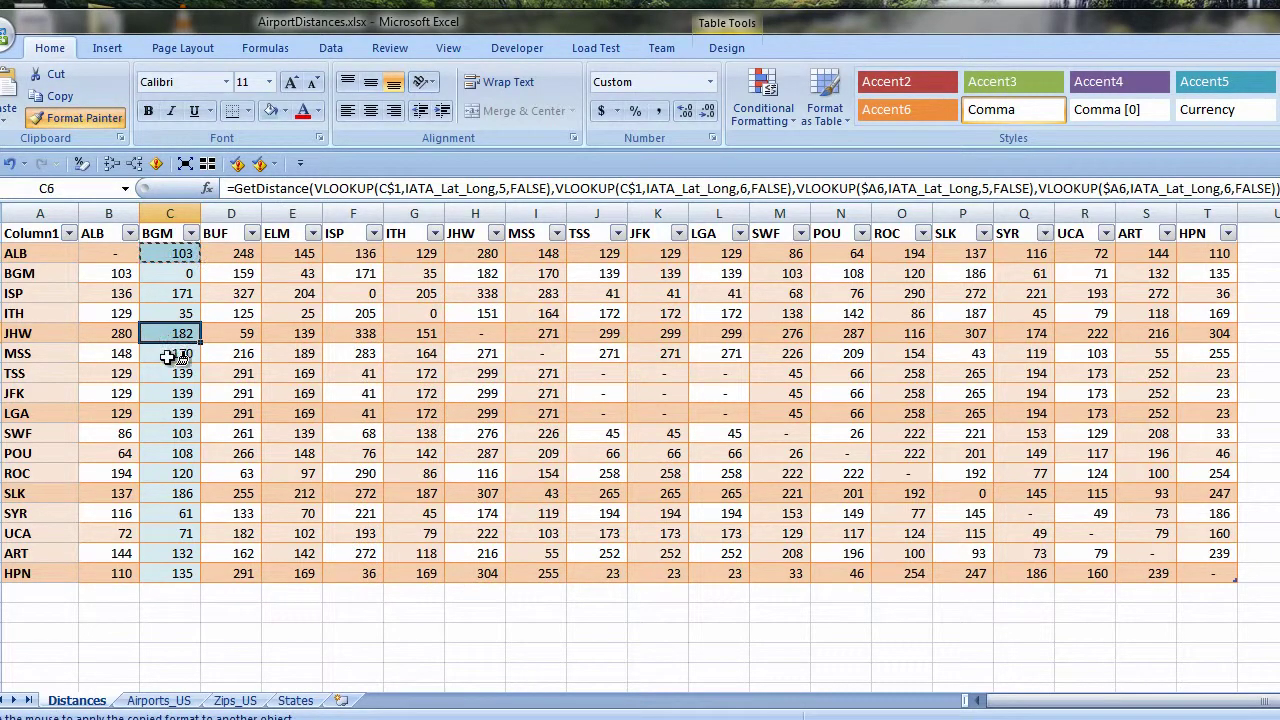
{"action": "left_click", "coordinate": [166, 413]}
{"action": "left_click", "coordinate": [166, 495]}
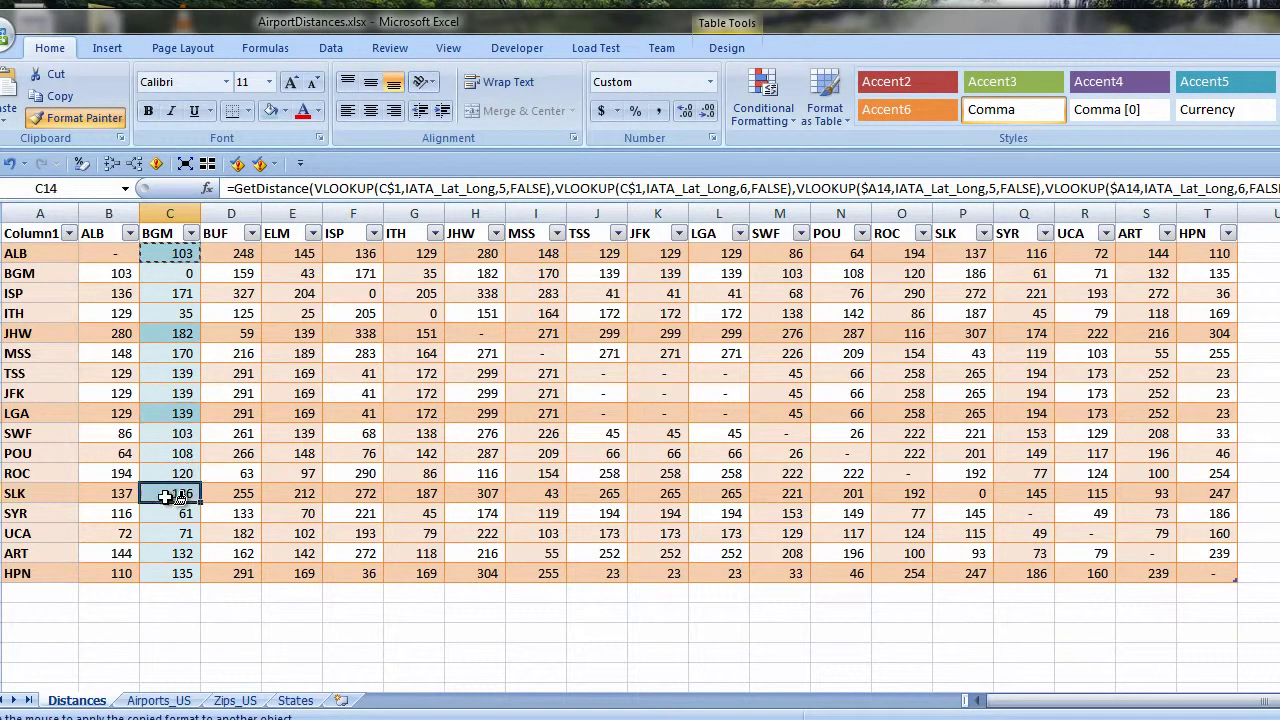
{"action": "left_click", "coordinate": [166, 573]}
{"action": "left_click", "coordinate": [82, 119]}
Change the fill of alternate airport name cells A3, A5, A7 through A17.
{"action": "left_click", "coordinate": [52, 273]}
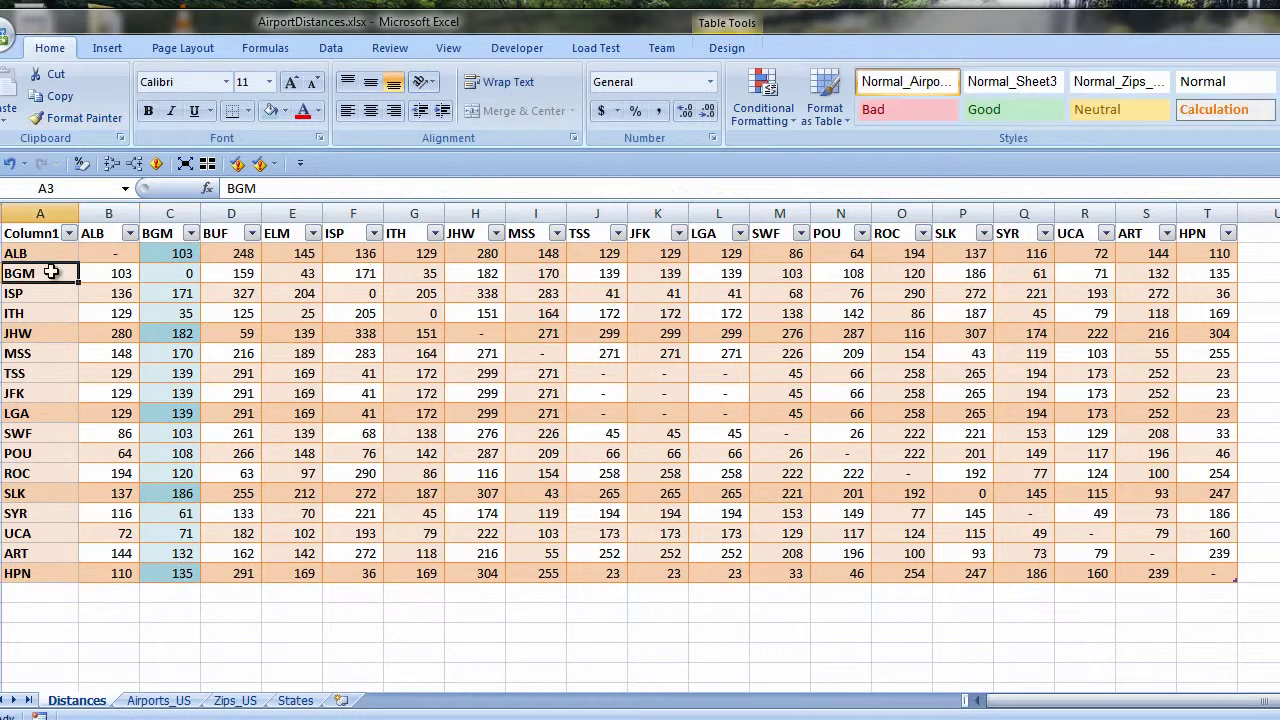
{"action": "left_click", "coordinate": [55, 313]}
{"action": "left_click", "coordinate": [53, 357]}
{"action": "left_click", "coordinate": [54, 397]}
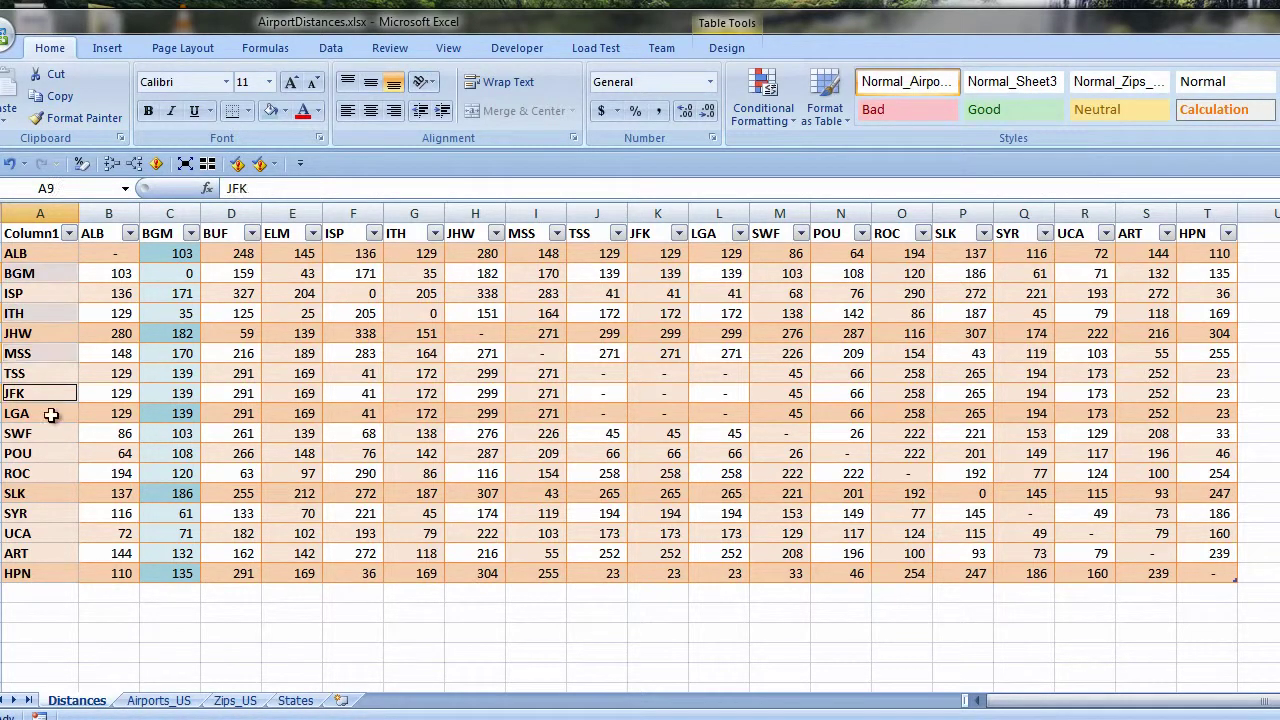
{"action": "left_click", "coordinate": [55, 440]}
{"action": "left_click", "coordinate": [57, 472]}
{"action": "left_click", "coordinate": [49, 514]}
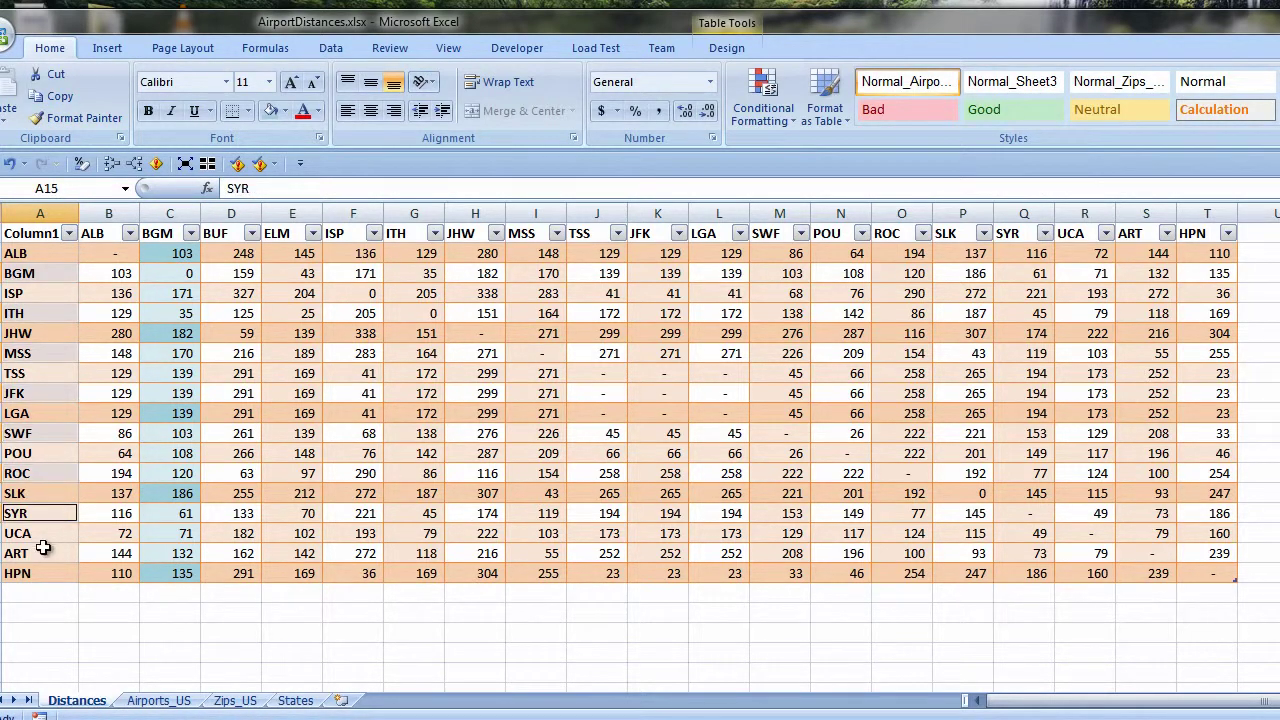
{"action": "left_click", "coordinate": [43, 549]}
{"action": "left_click", "coordinate": [285, 110]}
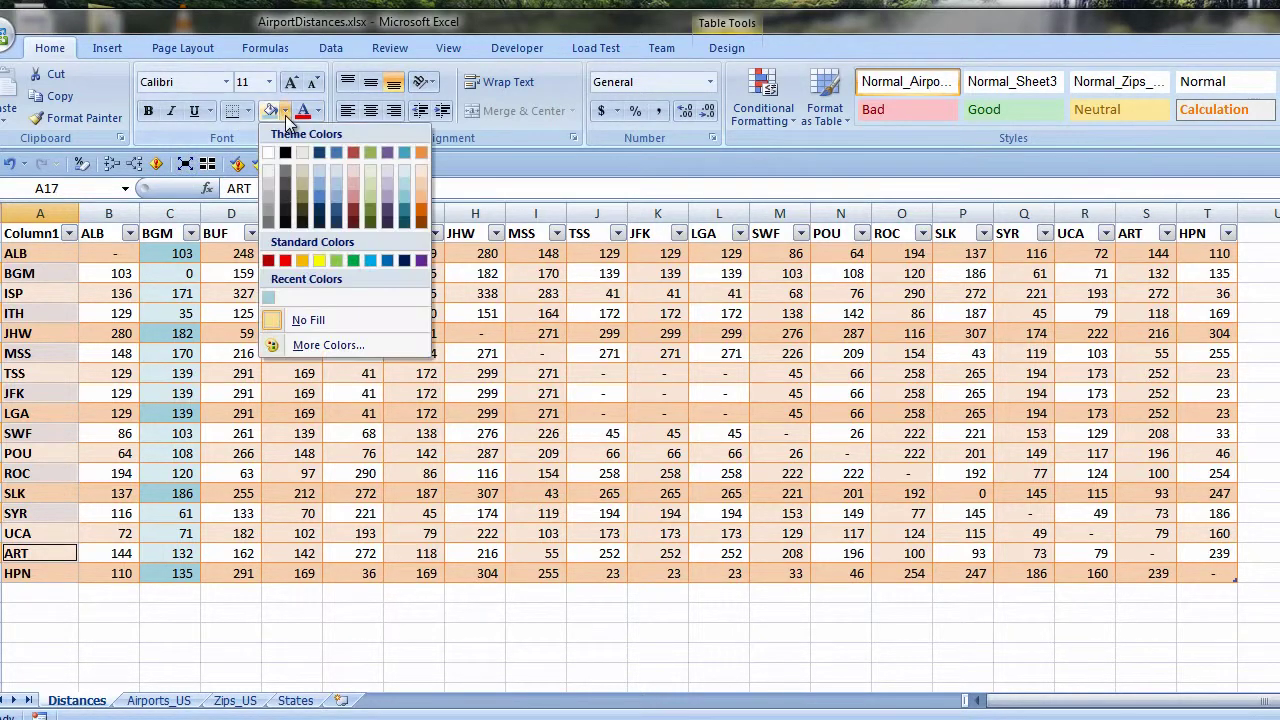
{"action": "left_click", "coordinate": [262, 172]}
Select the alternate BGM cells C3, C5, C7 through C17.
{"action": "left_click", "coordinate": [172, 273]}
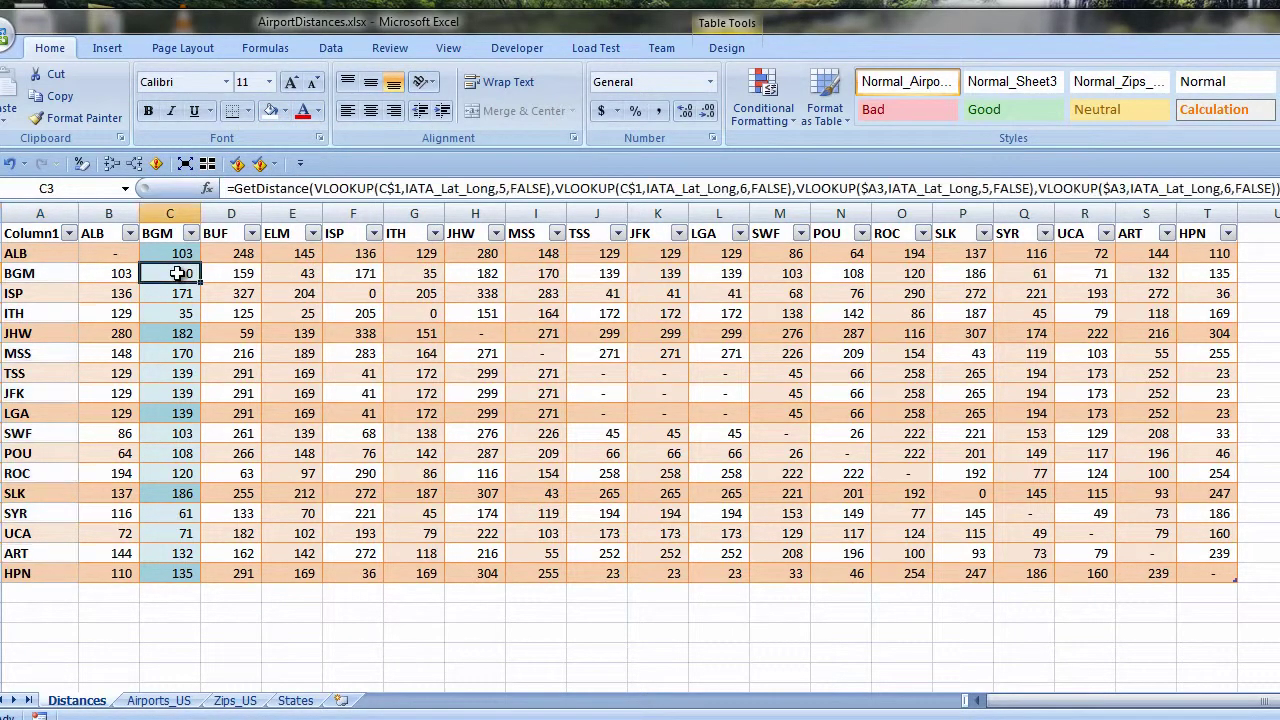
{"action": "left_click", "coordinate": [174, 315]}
{"action": "left_click", "coordinate": [172, 355]}
{"action": "left_click", "coordinate": [170, 394]}
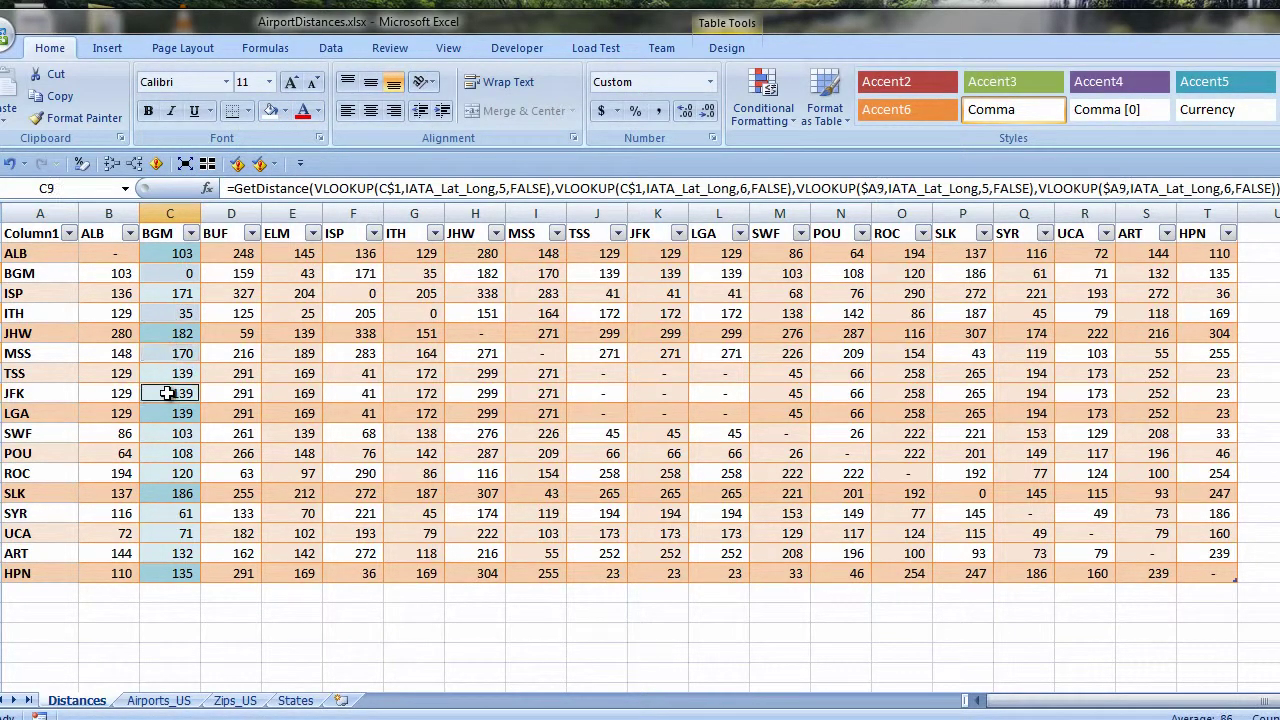
{"action": "left_click", "coordinate": [165, 437]}
{"action": "left_click", "coordinate": [161, 470]}
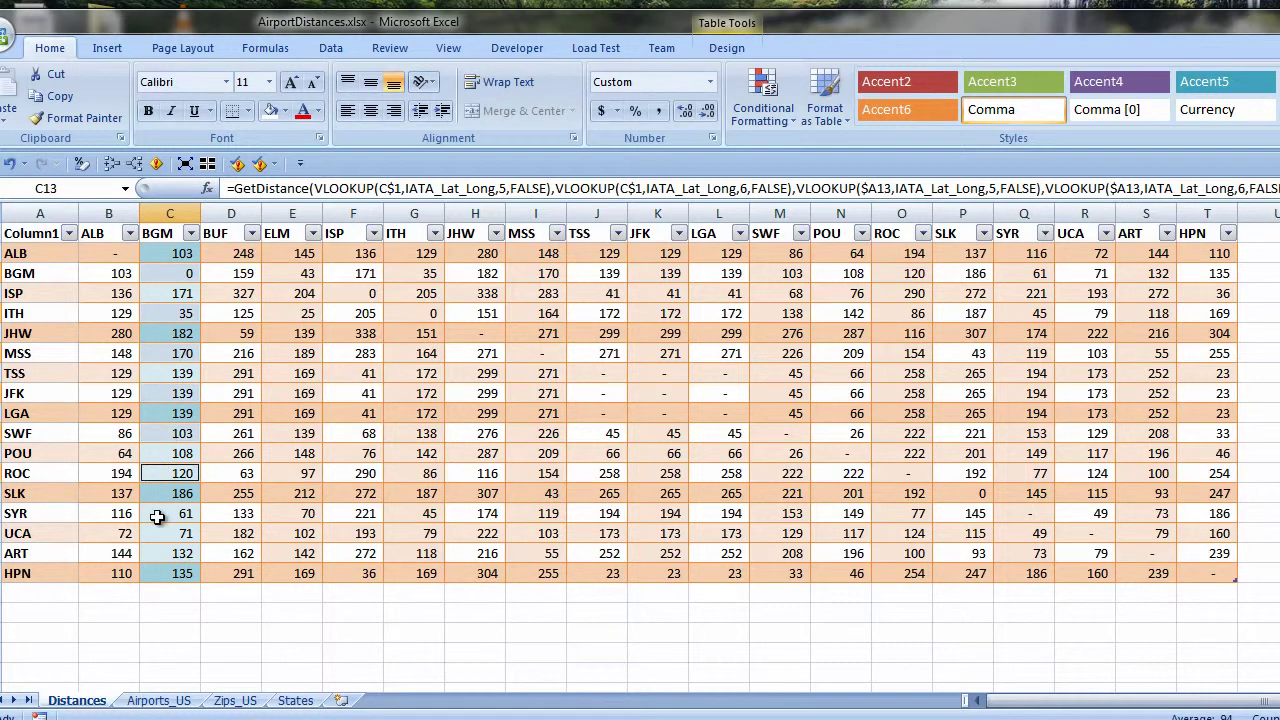
{"action": "left_click", "coordinate": [162, 515]}
{"action": "left_click", "coordinate": [157, 556]}
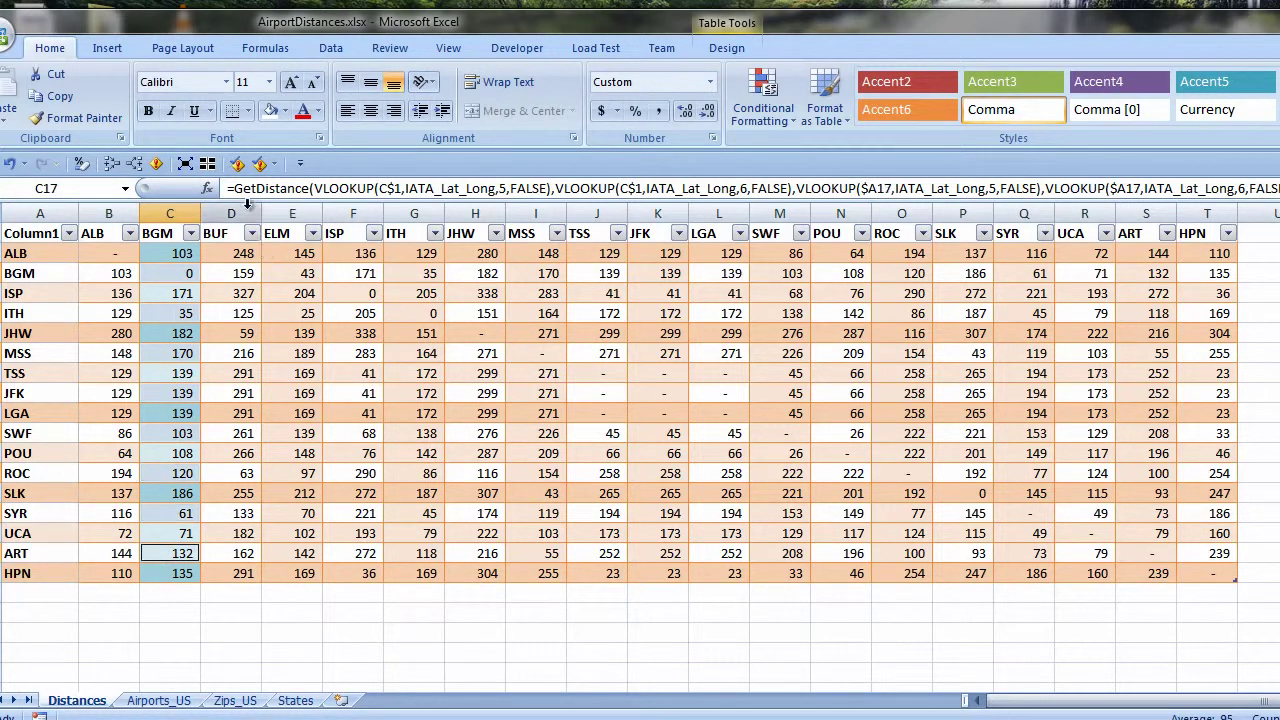
Fill the selected cells with a lighter custom pale aqua.
{"action": "left_click", "coordinate": [285, 111]}
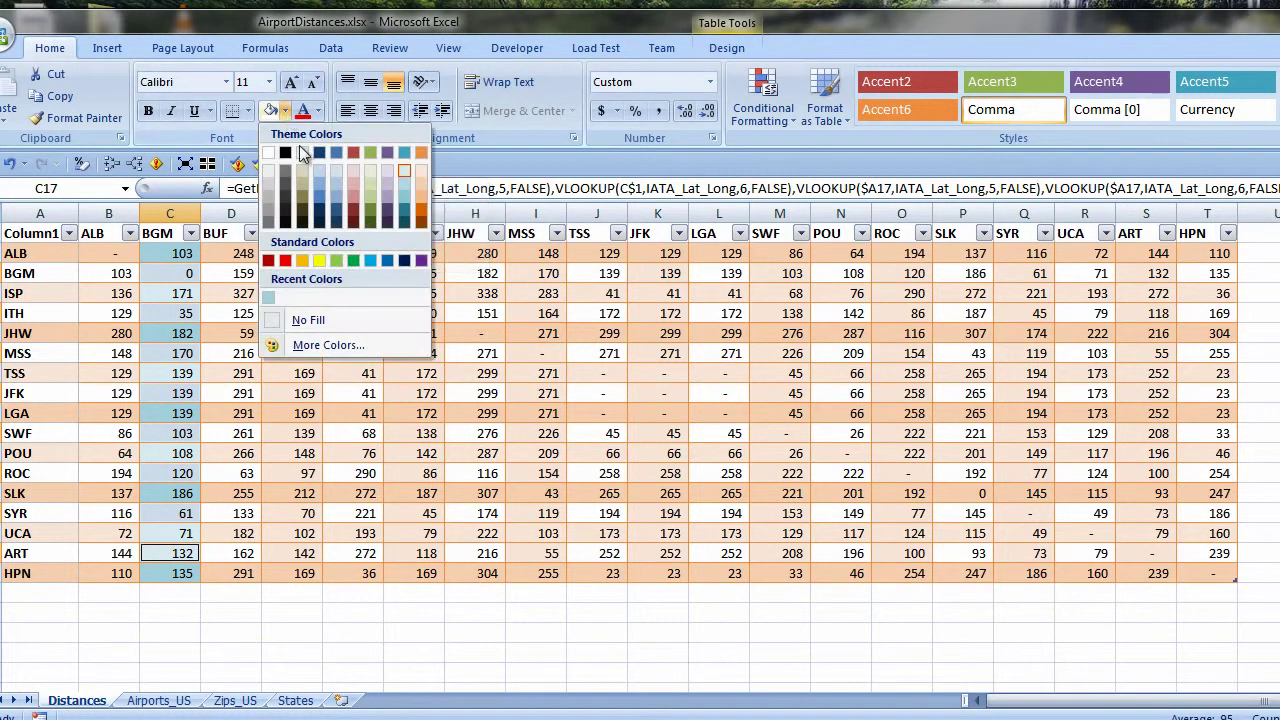
{"action": "left_click", "coordinate": [343, 345]}
{"action": "left_click_drag", "start_coordinate": [560, 415], "coordinate": [560, 403]}
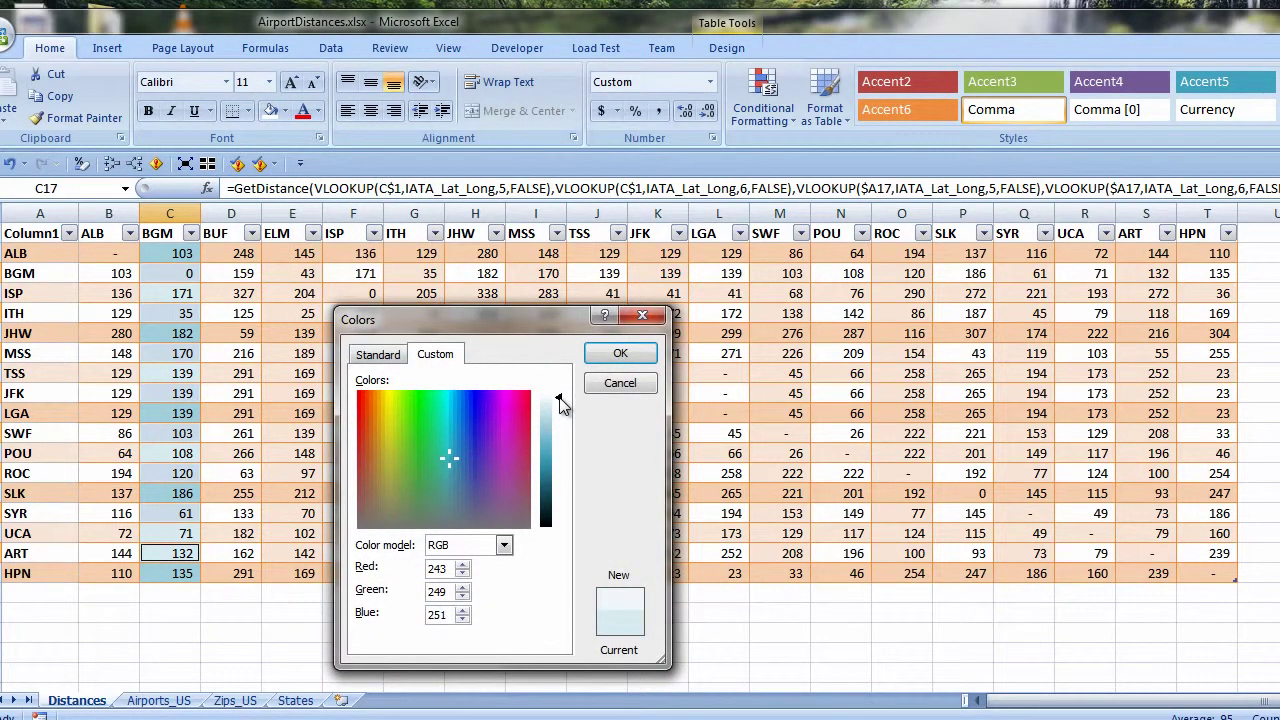
{"action": "left_click", "coordinate": [620, 353]}
Copy column C's aqua banding onto columns E, G, I, K, M, O, Q and S.
{"action": "left_click_drag", "start_coordinate": [168, 236], "coordinate": [187, 571]}
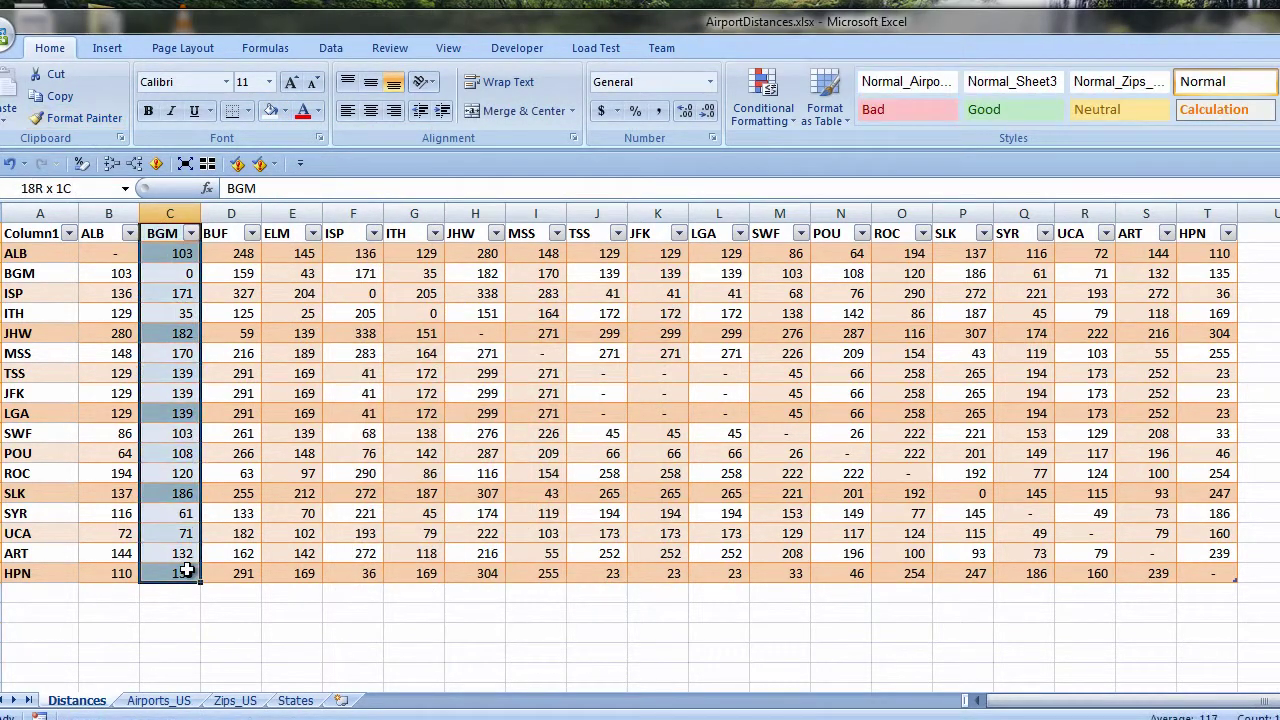
{"action": "left_click", "coordinate": [85, 118]}
{"action": "left_click_drag", "start_coordinate": [292, 233], "coordinate": [292, 573]}
{"action": "left_click", "coordinate": [90, 118]}
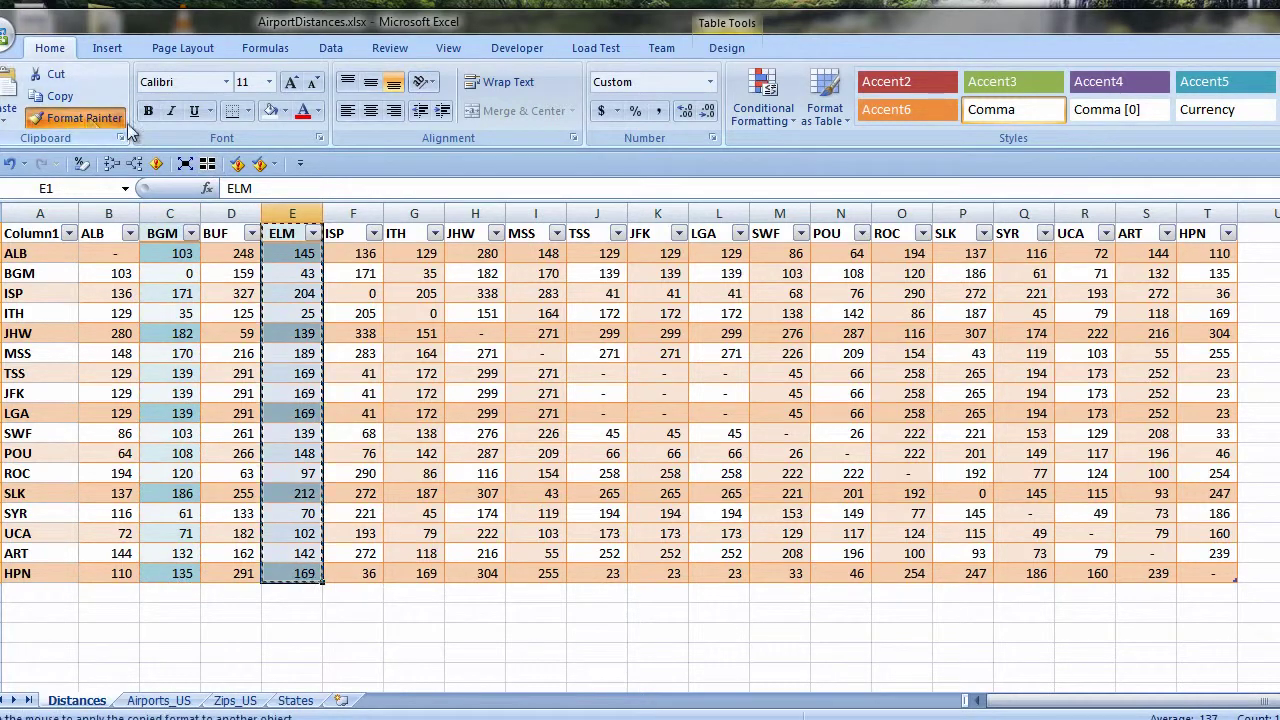
{"action": "left_click", "coordinate": [414, 228]}
{"action": "left_click", "coordinate": [535, 228]}
{"action": "left_click", "coordinate": [657, 228]}
{"action": "left_click", "coordinate": [779, 228]}
{"action": "left_click", "coordinate": [901, 228]}
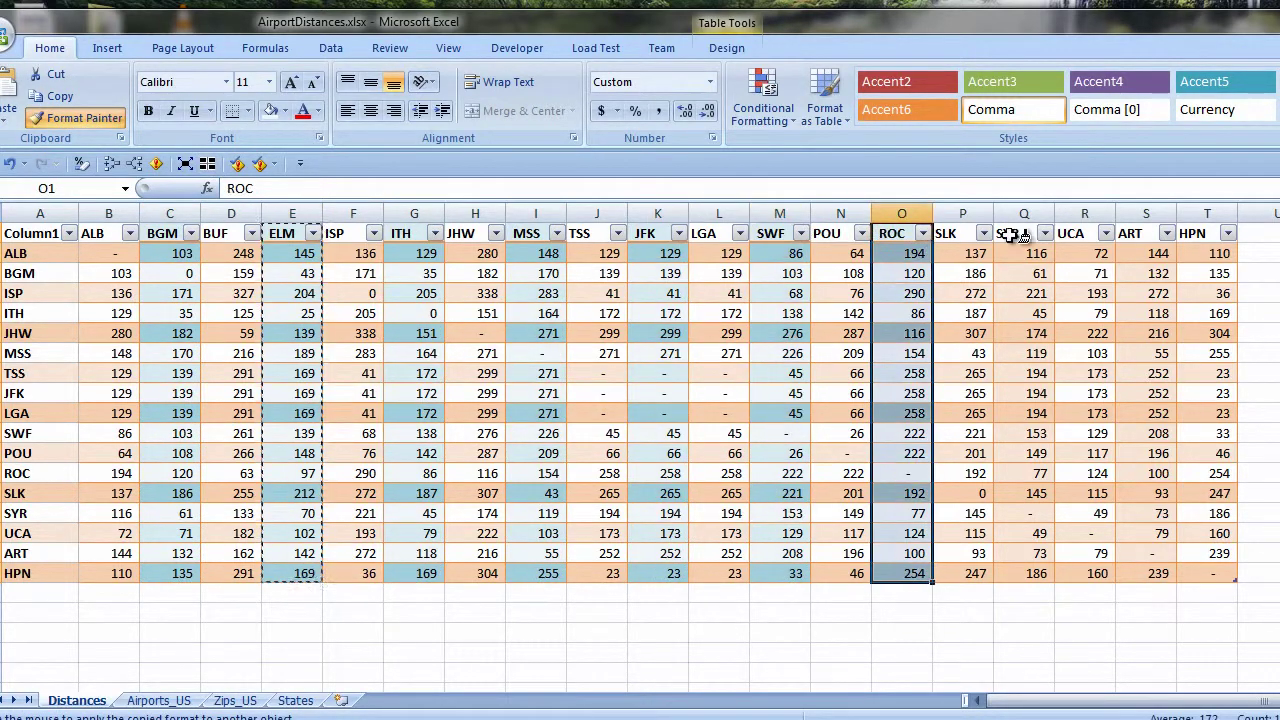
{"action": "left_click", "coordinate": [1015, 230]}
{"action": "left_click", "coordinate": [1146, 230]}
{"action": "key", "text": "Escape"}
Turn off the table's filter arrows.
{"action": "left_click", "coordinate": [109, 253]}
{"action": "left_click", "coordinate": [330, 48]}
{"action": "left_click", "coordinate": [500, 95]}
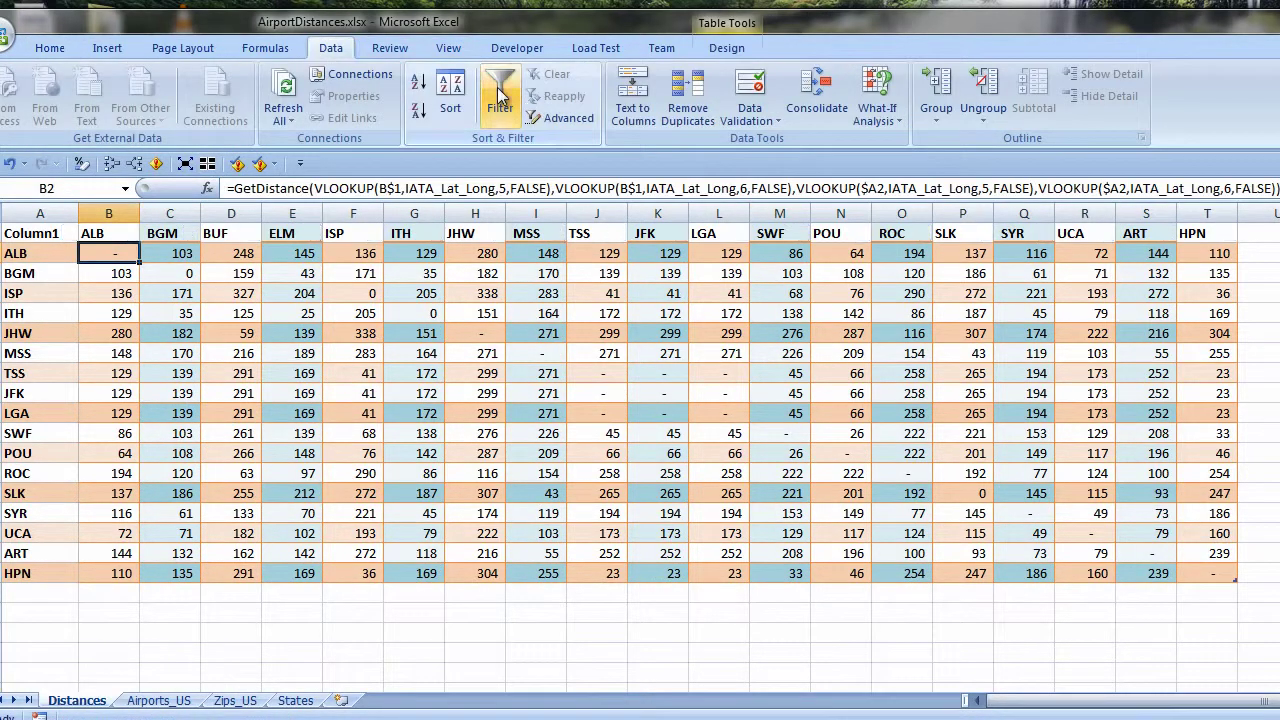
Right-align the header names ALB through HPN.
{"action": "left_click_drag", "start_coordinate": [109, 233], "coordinate": [1207, 233]}
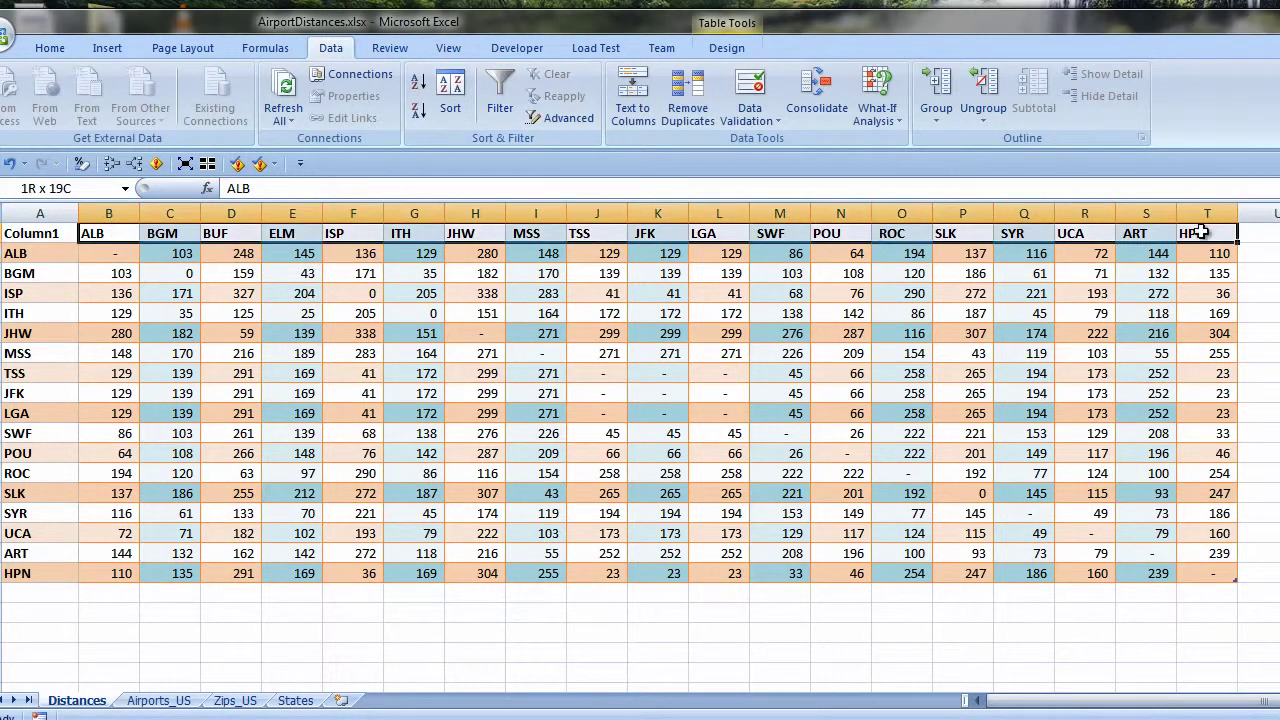
{"action": "left_click", "coordinate": [50, 48]}
{"action": "left_click", "coordinate": [395, 109]}
Hide the Column1 label in A1 with white font and narrow column A.
{"action": "key", "text": "Left"}
{"action": "left_click", "coordinate": [319, 112]}
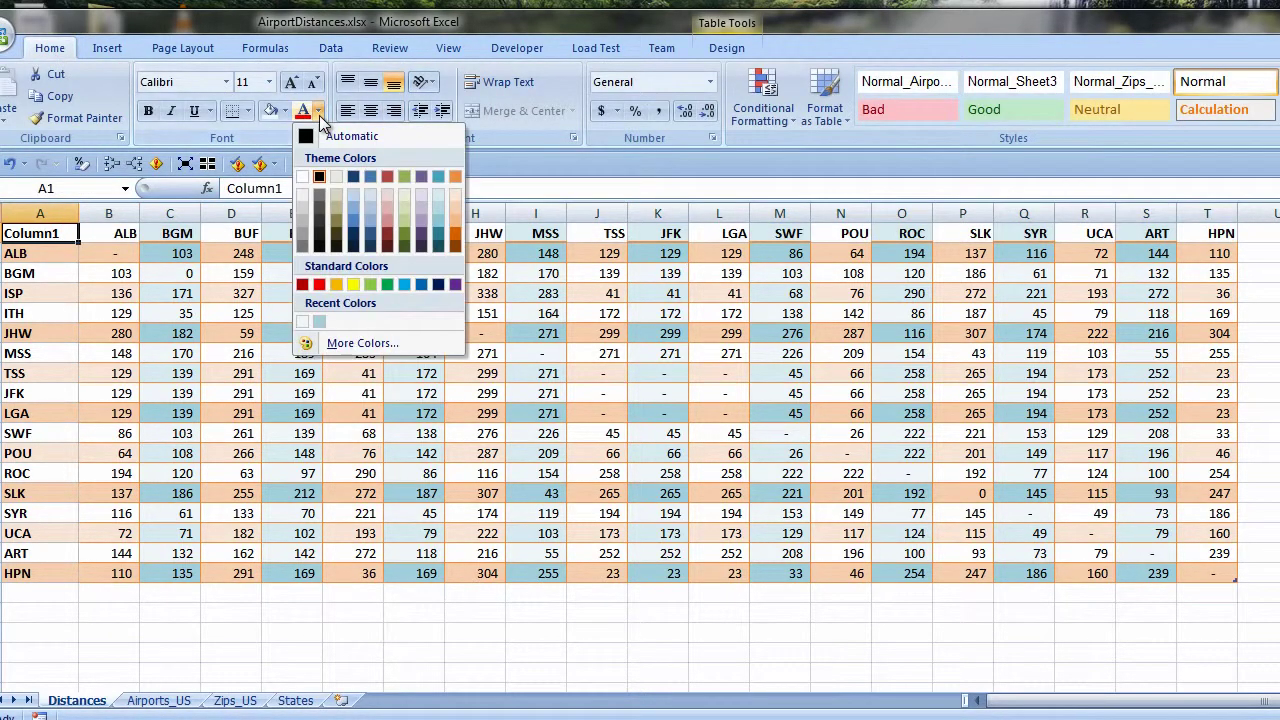
{"action": "left_click", "coordinate": [307, 183]}
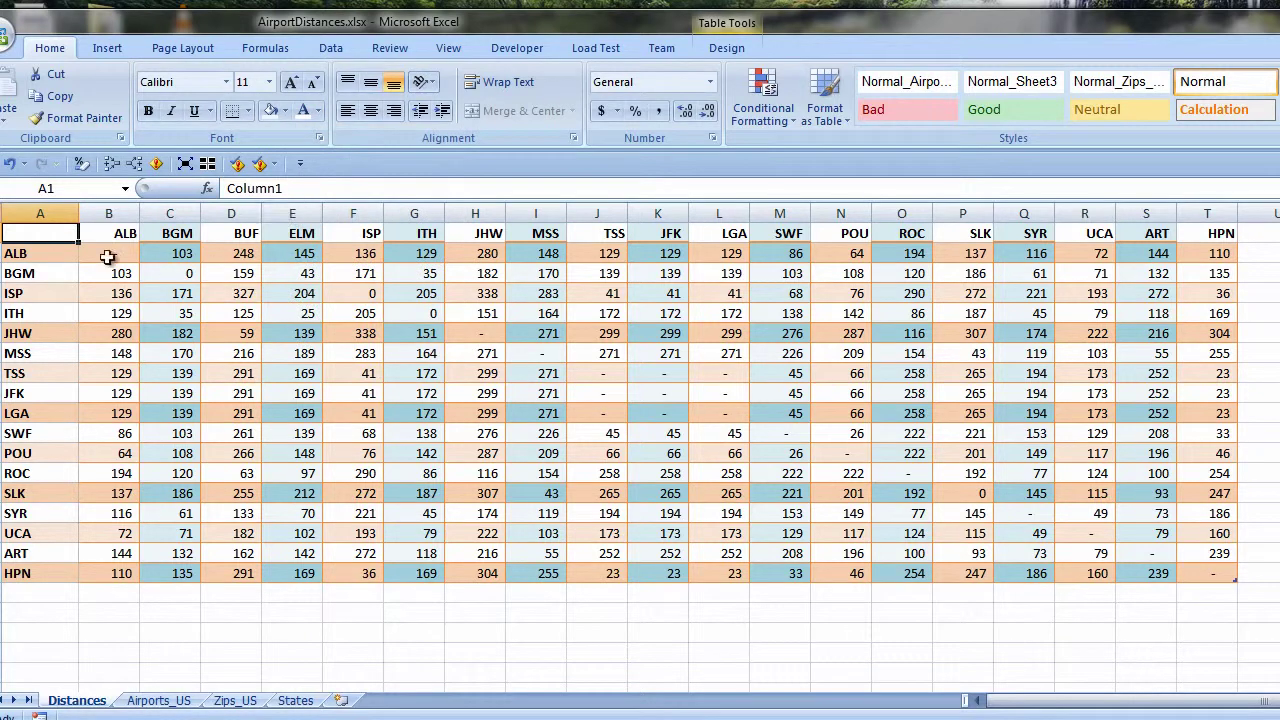
{"action": "left_click_drag", "start_coordinate": [79, 213], "coordinate": [49, 213]}
Select distances B2:T18 and create a cell-value rule for values less than or equal to 50.
{"action": "key", "text": "ctrl+End"}
{"action": "left_click_drag", "start_coordinate": [77, 254], "coordinate": [1188, 573]}
{"action": "left_click", "coordinate": [777, 119]}
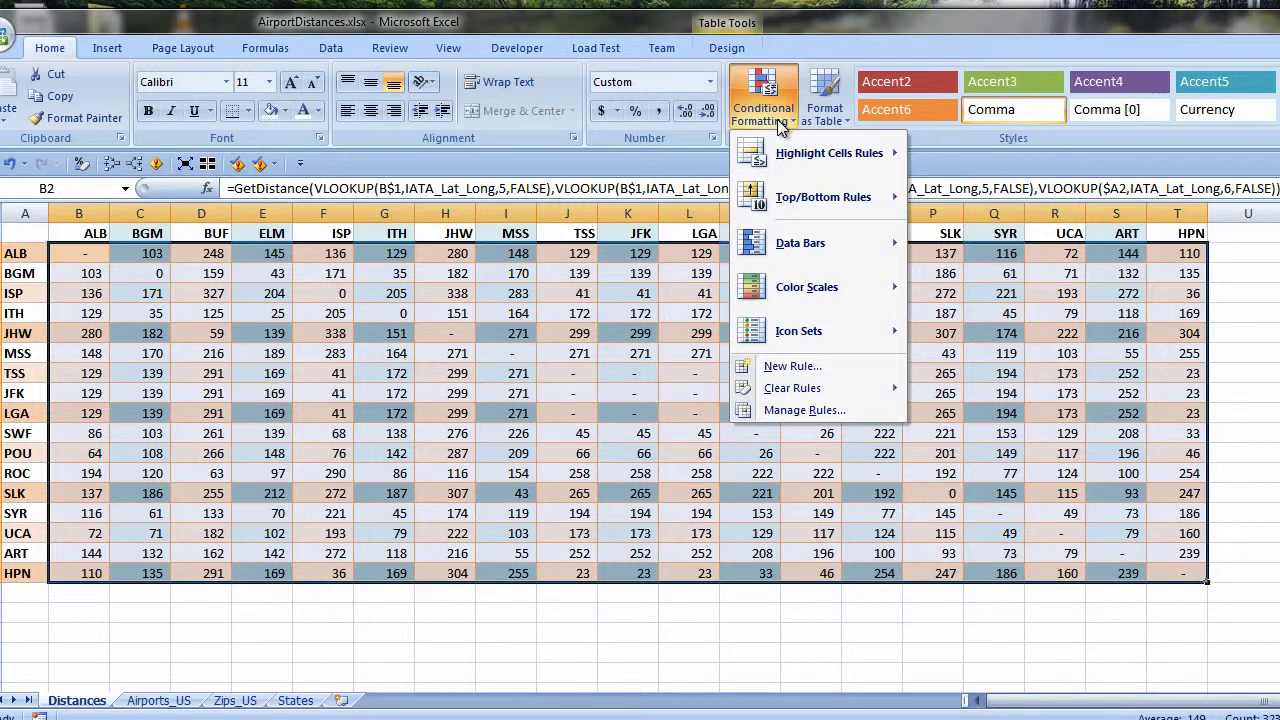
{"action": "mouse_move", "coordinate": [805, 159]}
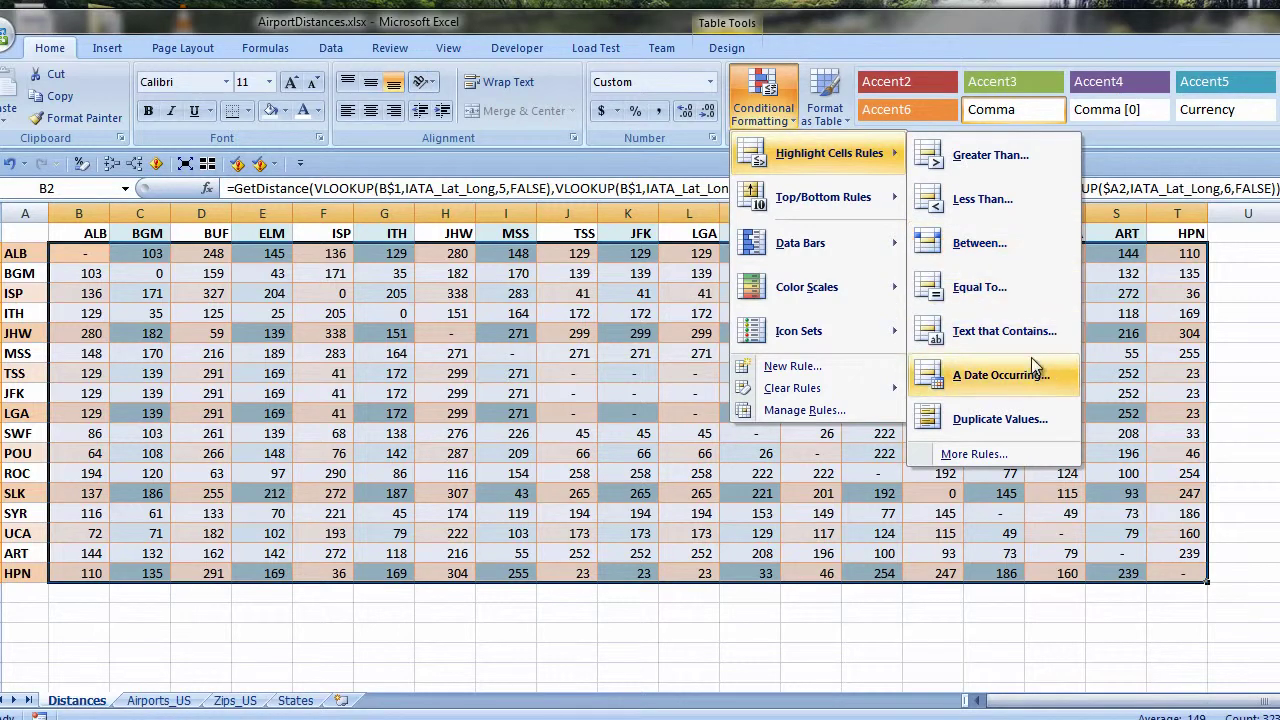
{"action": "left_click", "coordinate": [970, 454]}
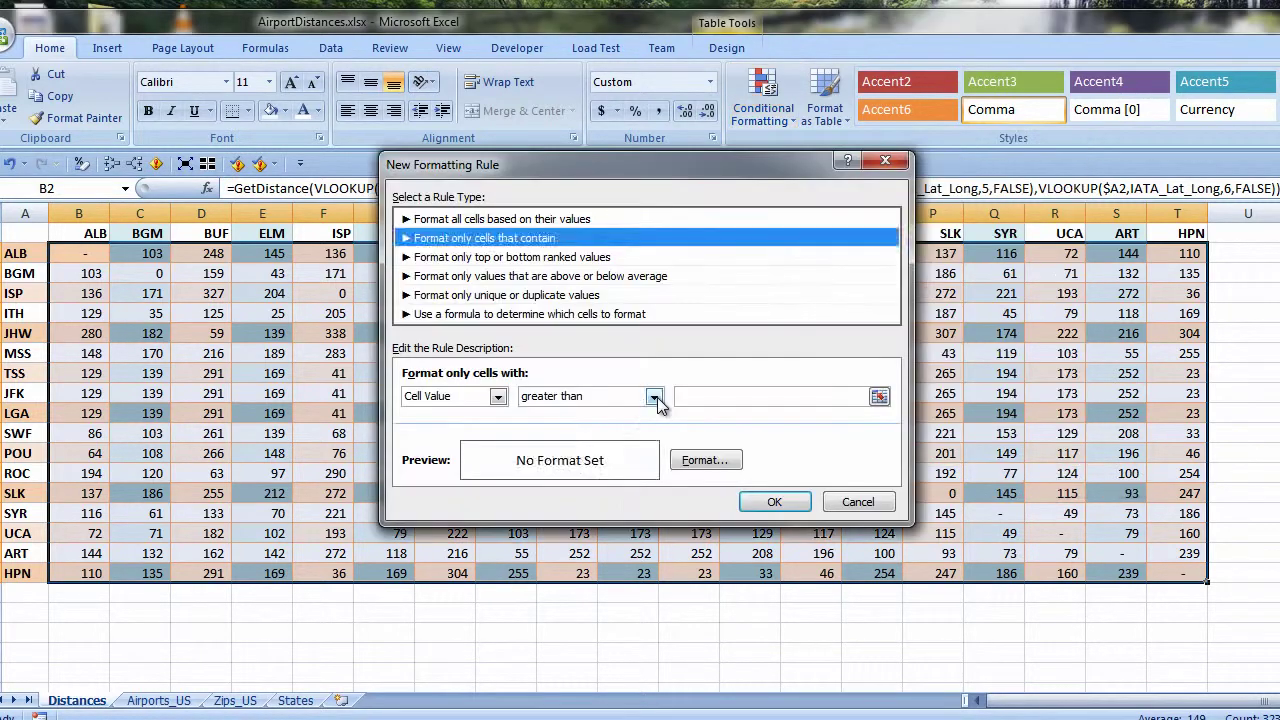
{"action": "left_click", "coordinate": [653, 397]}
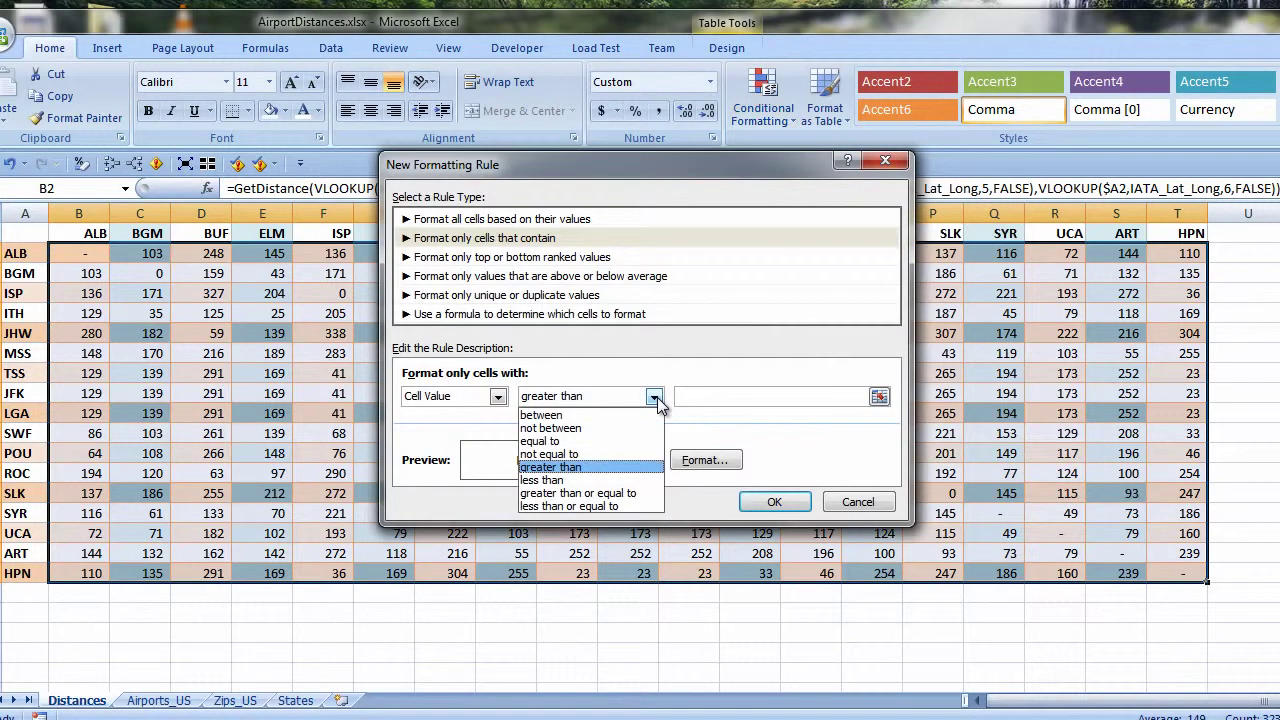
{"action": "left_click", "coordinate": [585, 506]}
{"action": "left_click", "coordinate": [747, 396]}
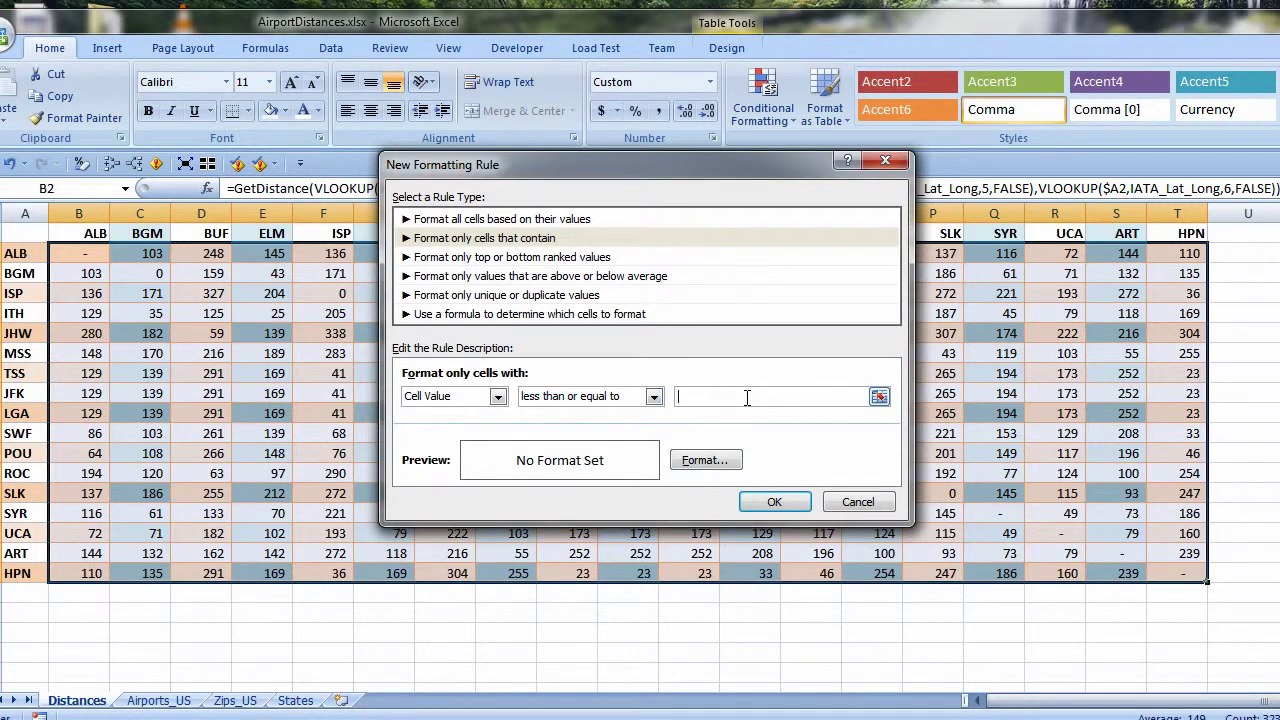
{"action": "type", "text": "50"}
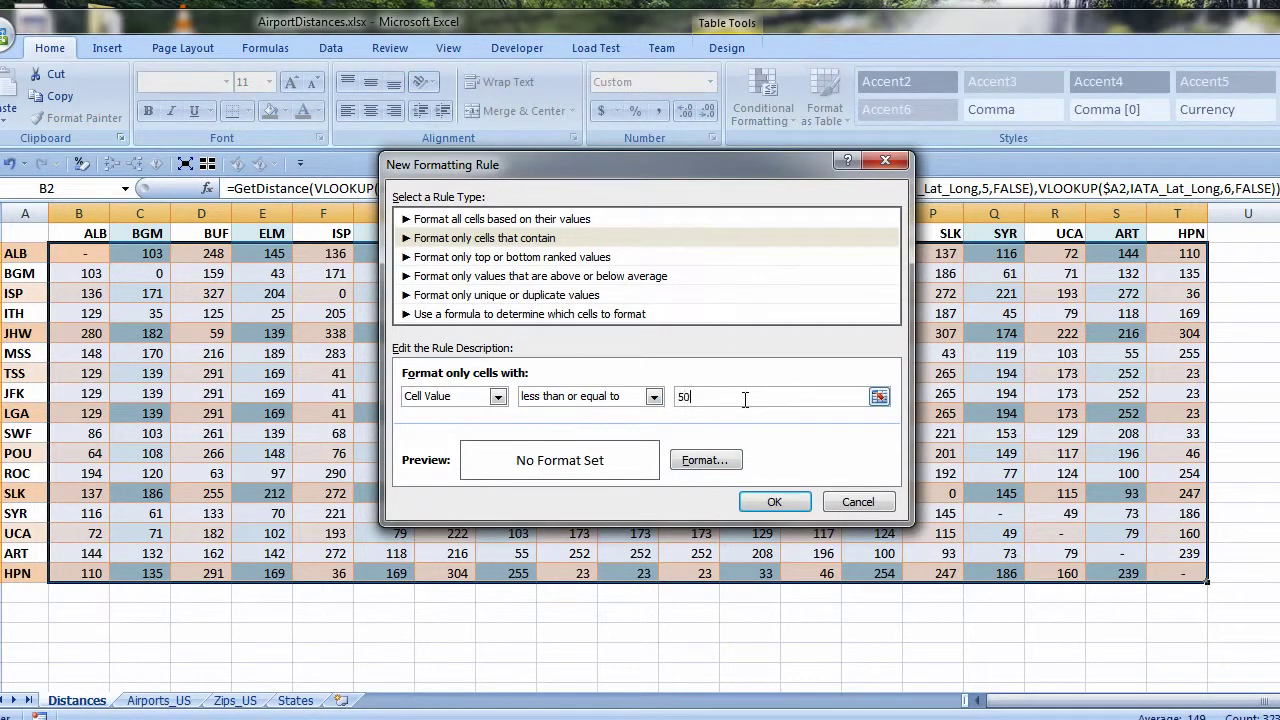
Give the rule a bold dark red font and apply it to the table.
{"action": "left_click", "coordinate": [682, 463]}
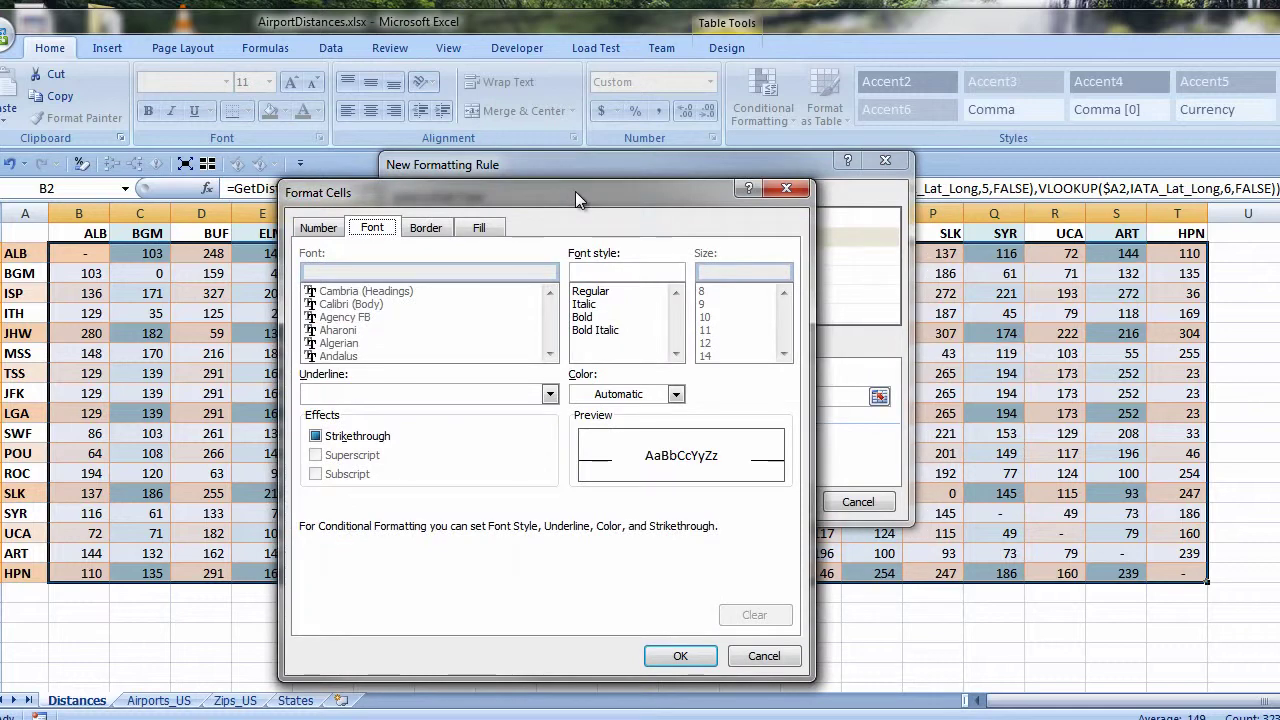
{"action": "left_click_drag", "start_coordinate": [575, 191], "coordinate": [743, 195]}
{"action": "left_click", "coordinate": [845, 398]}
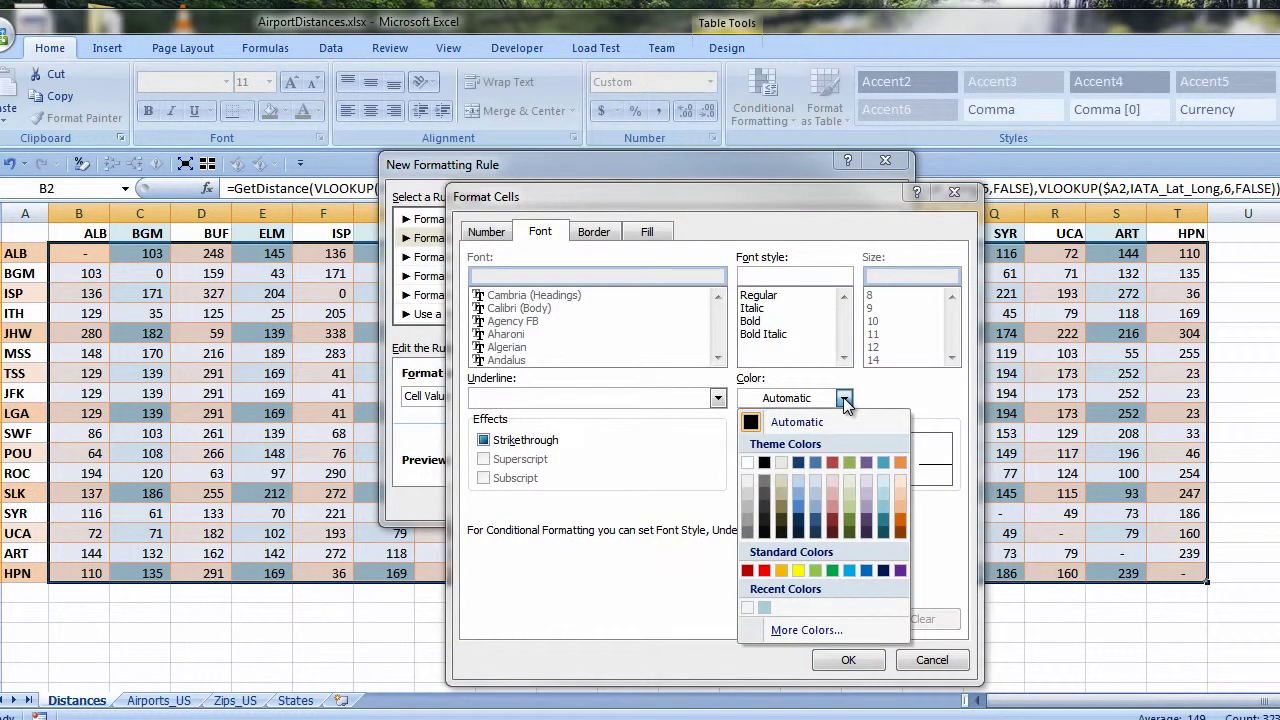
{"action": "left_click", "coordinate": [833, 533]}
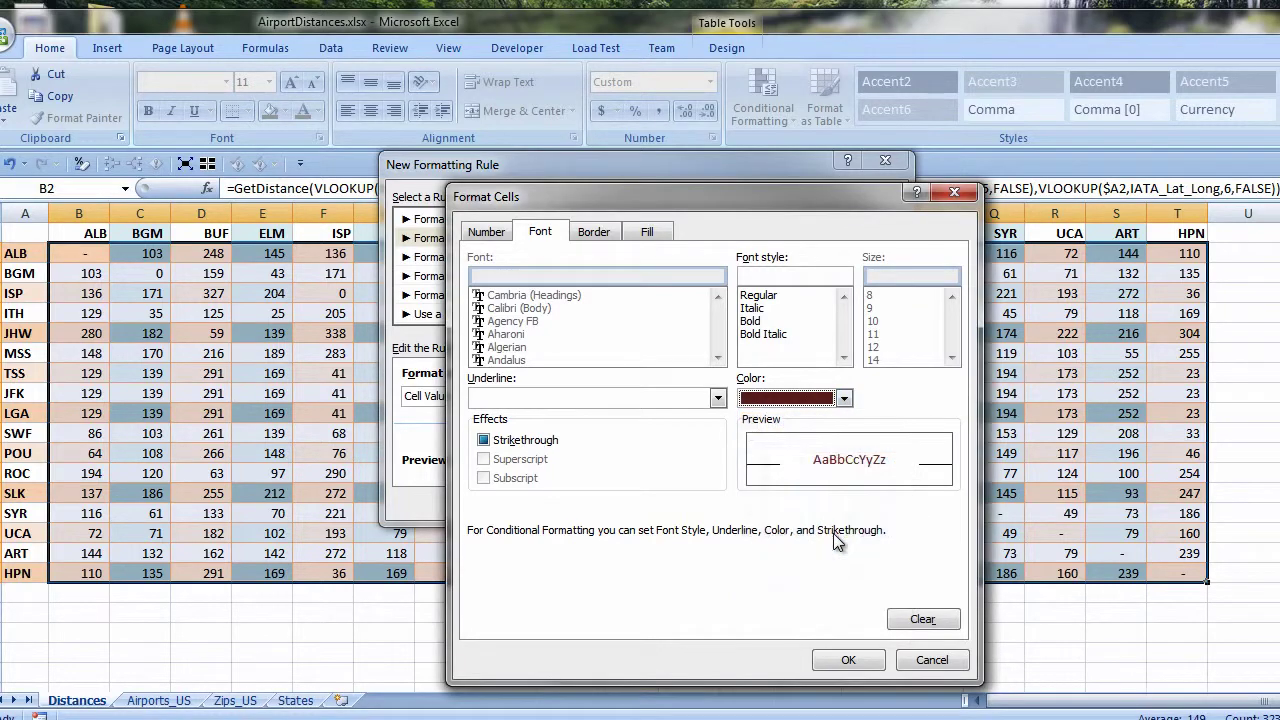
{"action": "left_click", "coordinate": [750, 321]}
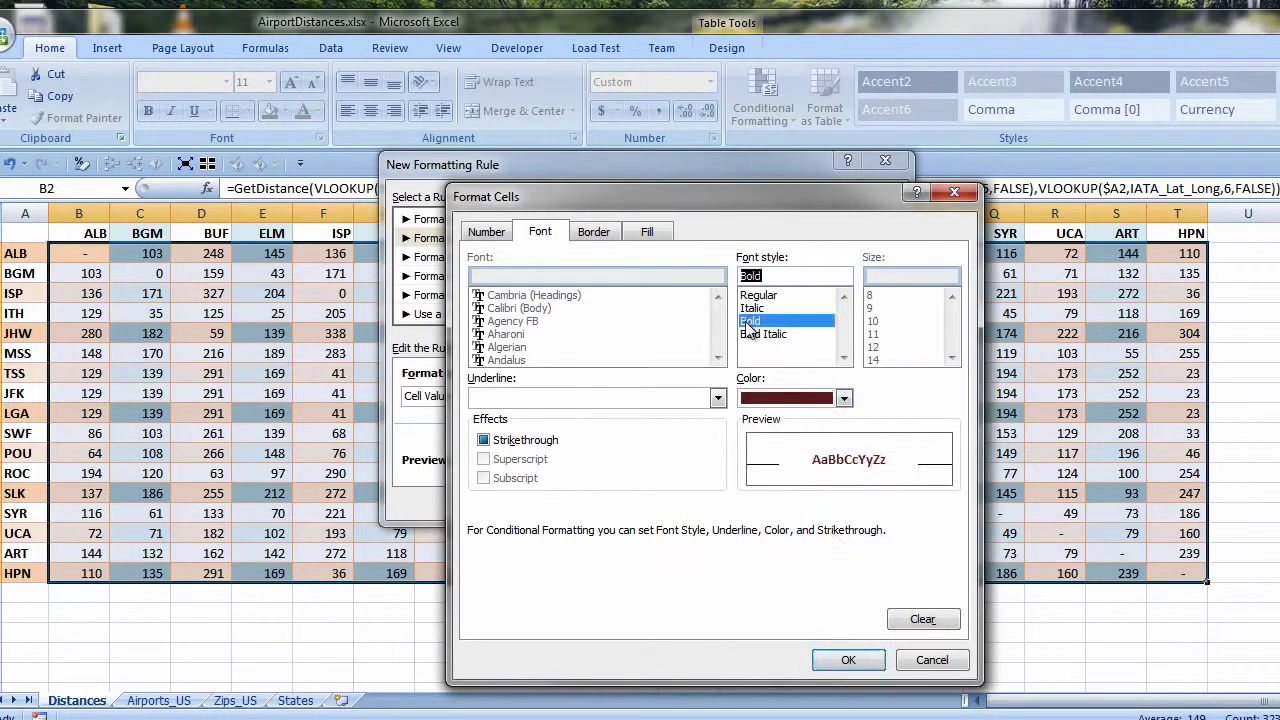
{"action": "left_click", "coordinate": [843, 663]}
{"action": "left_click", "coordinate": [788, 508]}
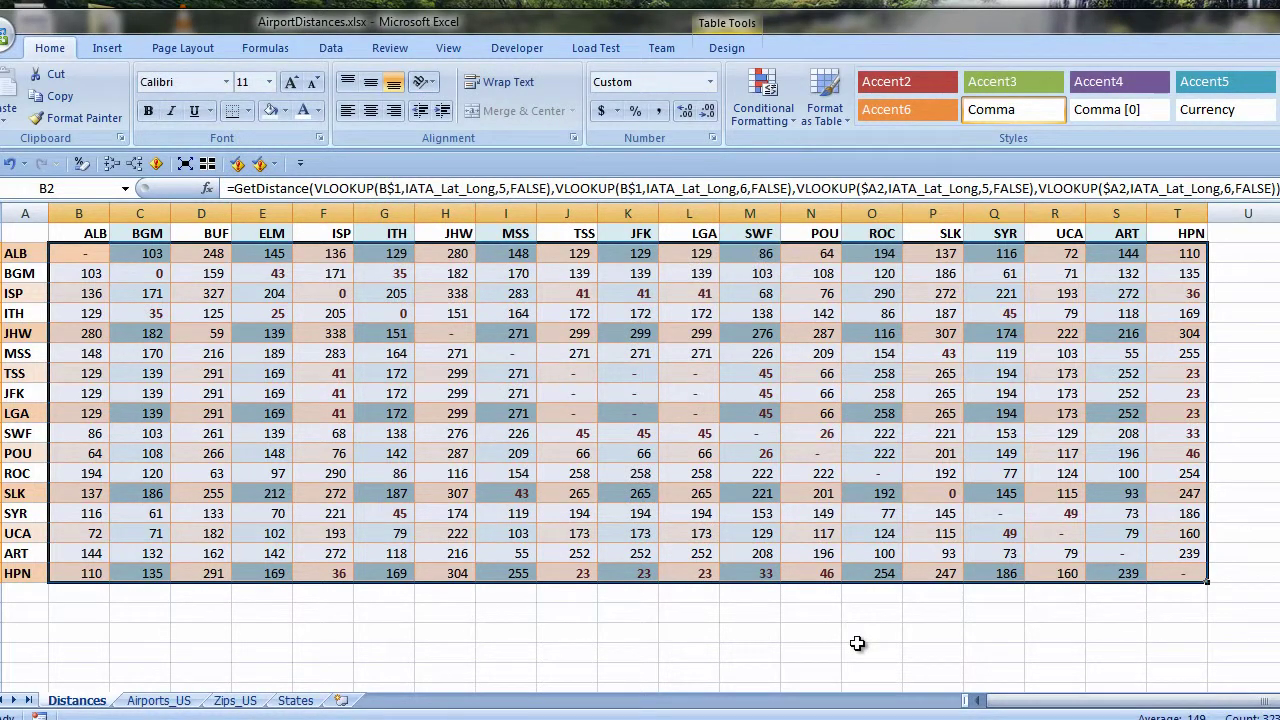
{"action": "left_click", "coordinate": [858, 648]}
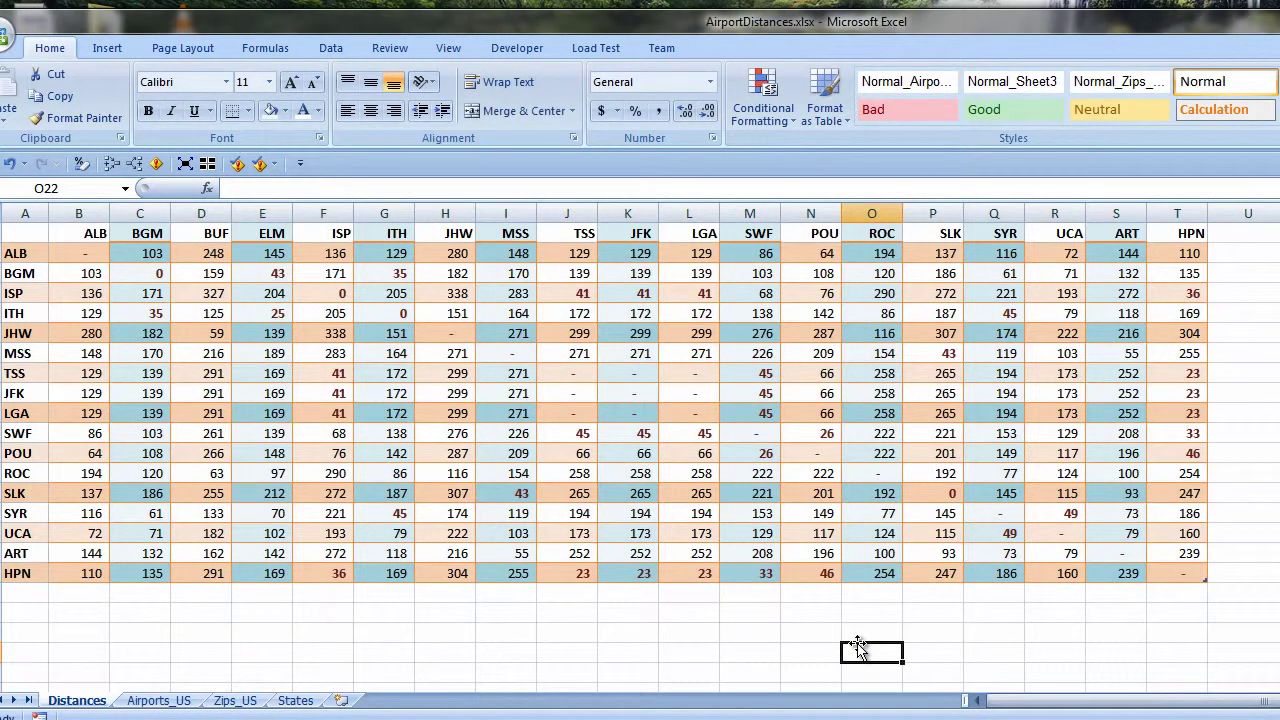
Open the worksheet's conditional formatting rules and edit the Cell Value <= 50 rule.
{"action": "left_click", "coordinate": [688, 652]}
{"action": "left_click", "coordinate": [763, 100]}
{"action": "left_click", "coordinate": [799, 407]}
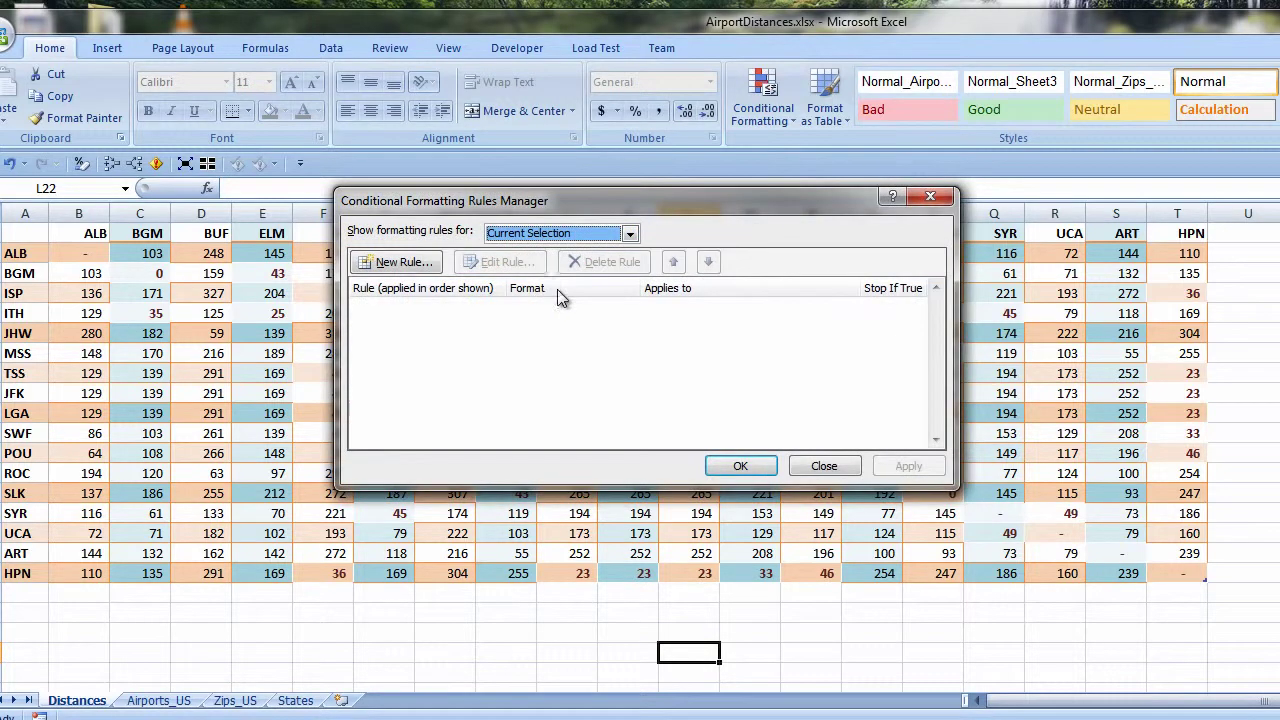
{"action": "left_click", "coordinate": [598, 236]}
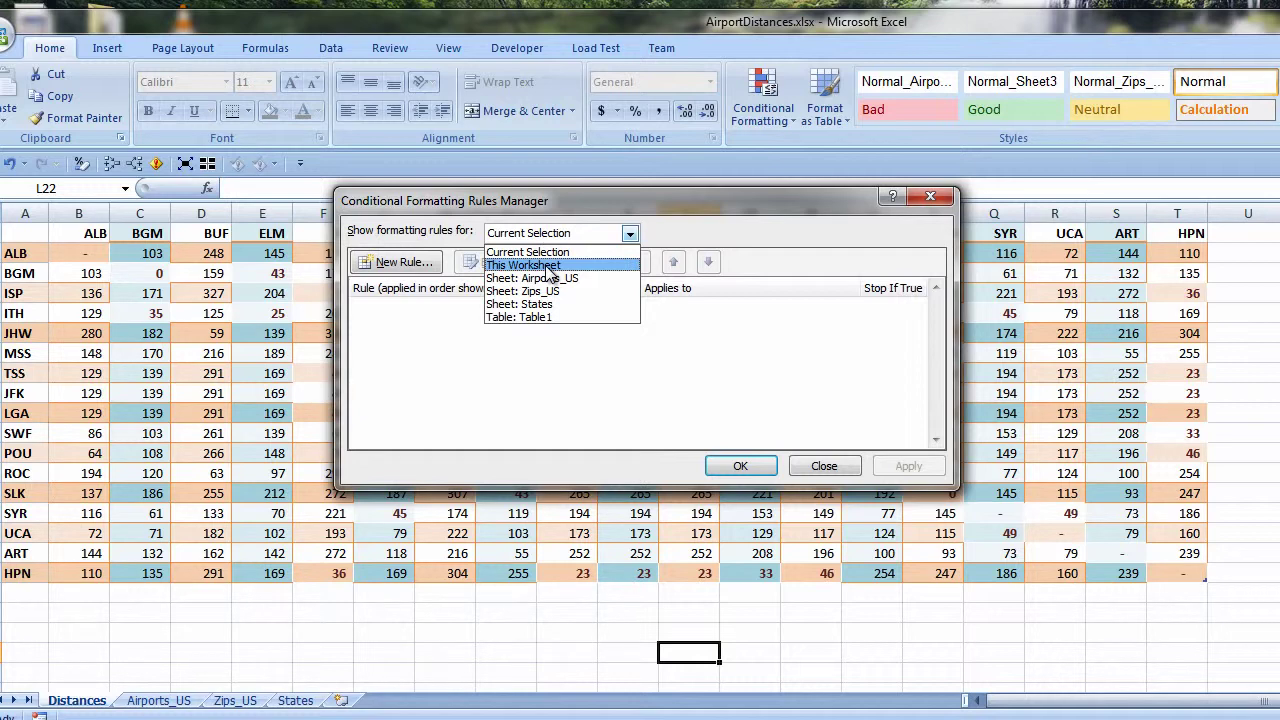
{"action": "left_click", "coordinate": [548, 266]}
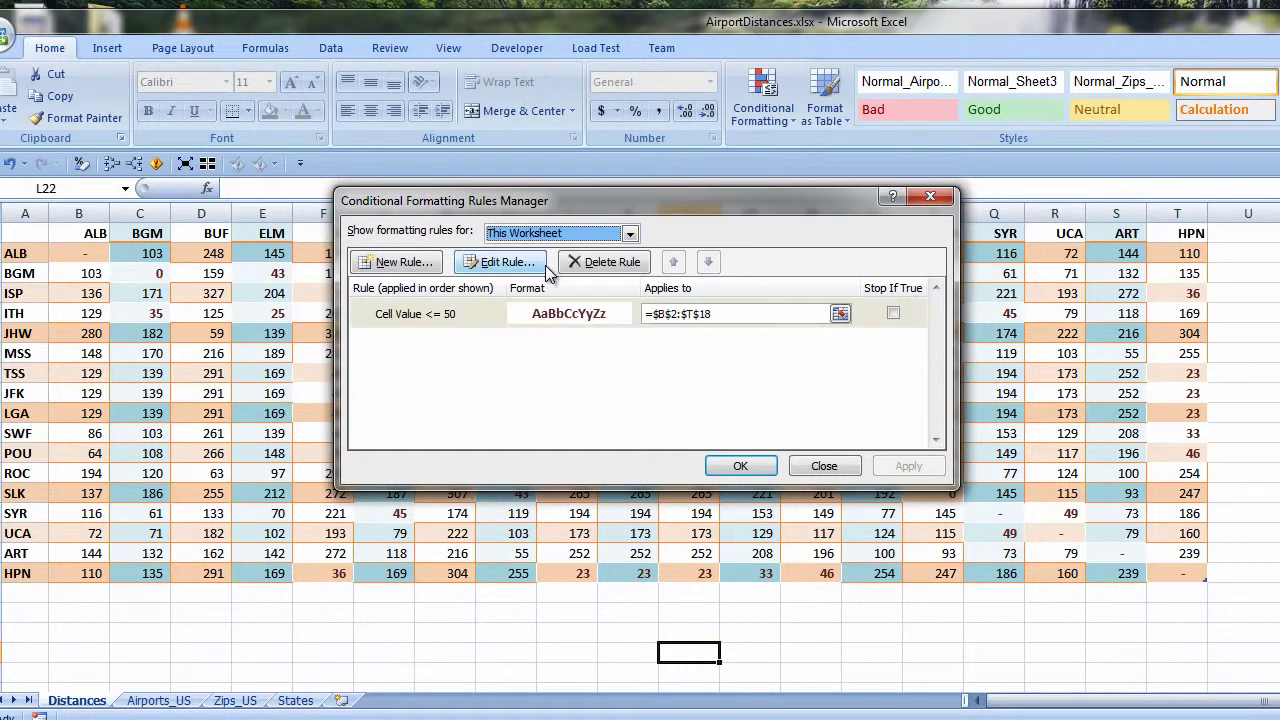
{"action": "left_click", "coordinate": [855, 316]}
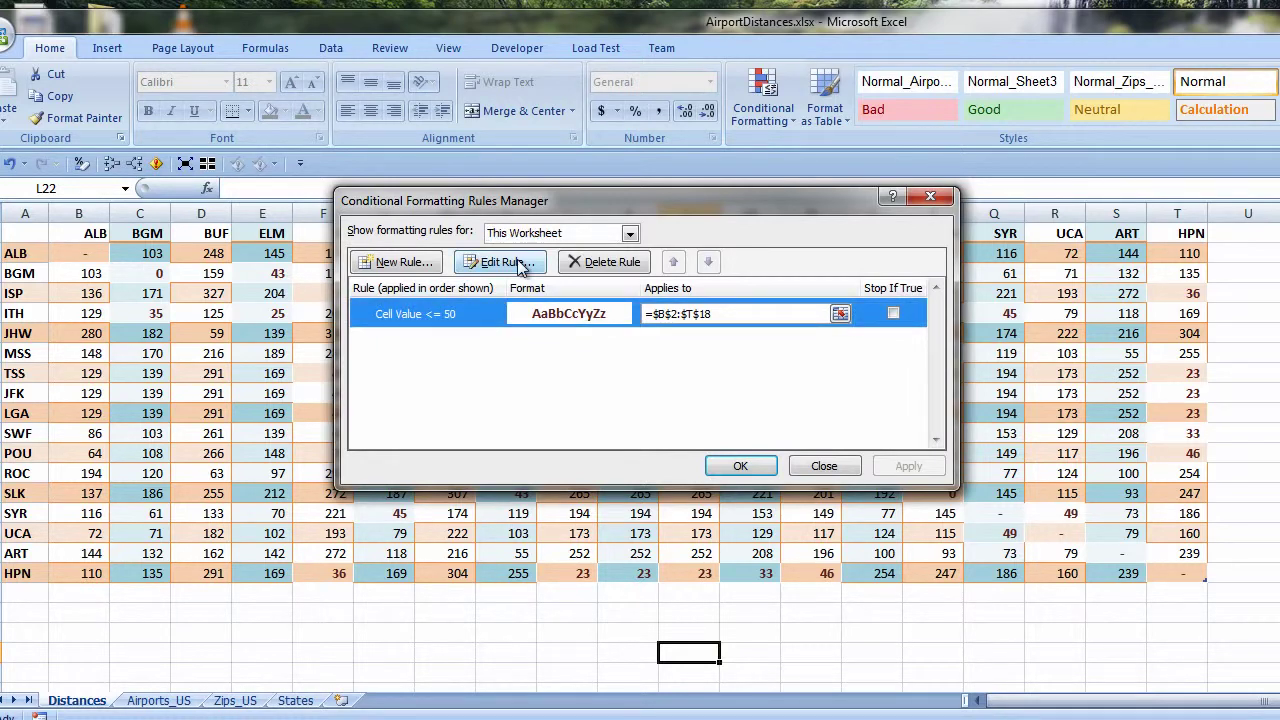
{"action": "left_click", "coordinate": [500, 262]}
Change the rule's font colour to bright red and apply it.
{"action": "left_click", "coordinate": [705, 460]}
{"action": "left_click", "coordinate": [776, 292]}
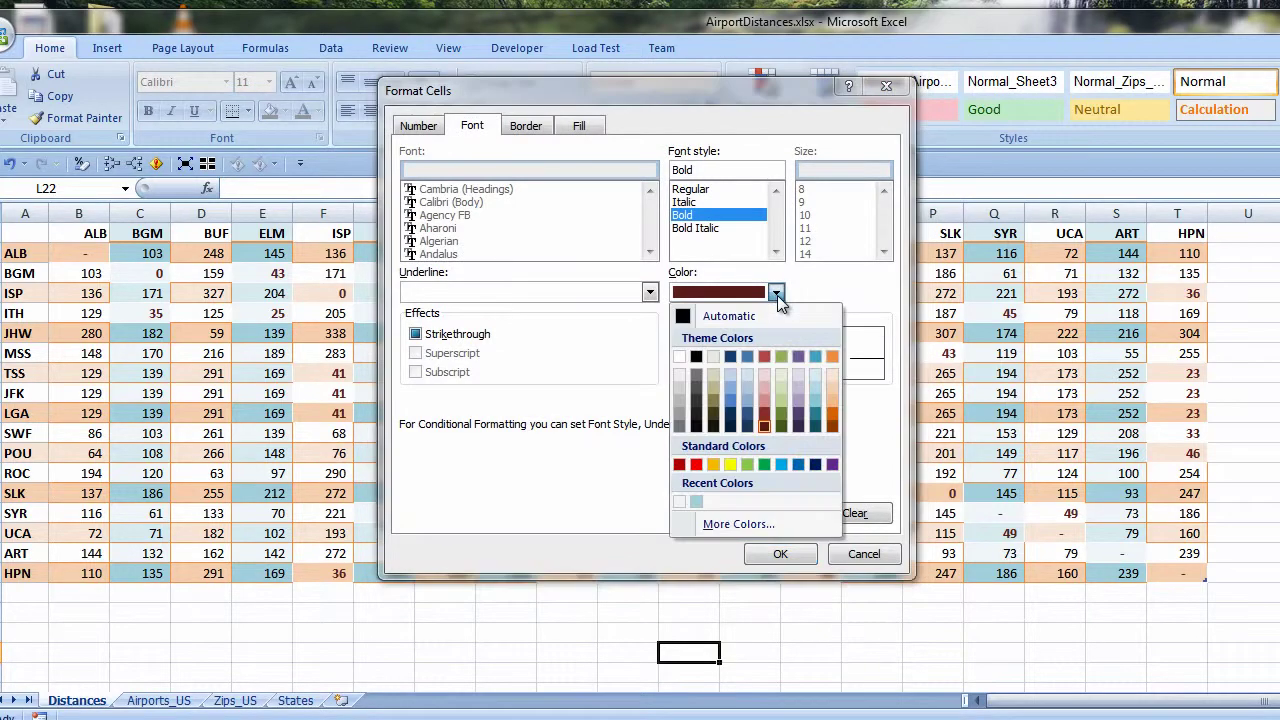
{"action": "left_click", "coordinate": [702, 470]}
{"action": "left_click", "coordinate": [780, 556]}
{"action": "left_click", "coordinate": [754, 502]}
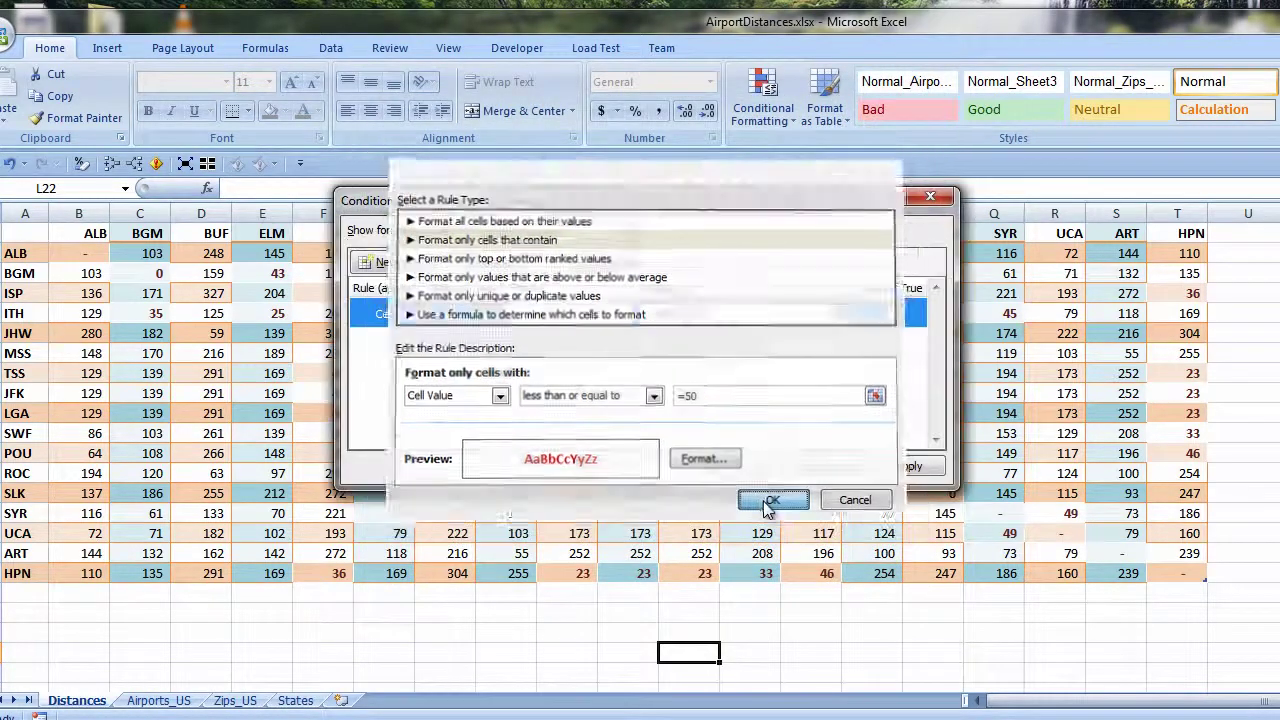
{"action": "left_click", "coordinate": [743, 466]}
{"action": "left_click", "coordinate": [871, 672]}
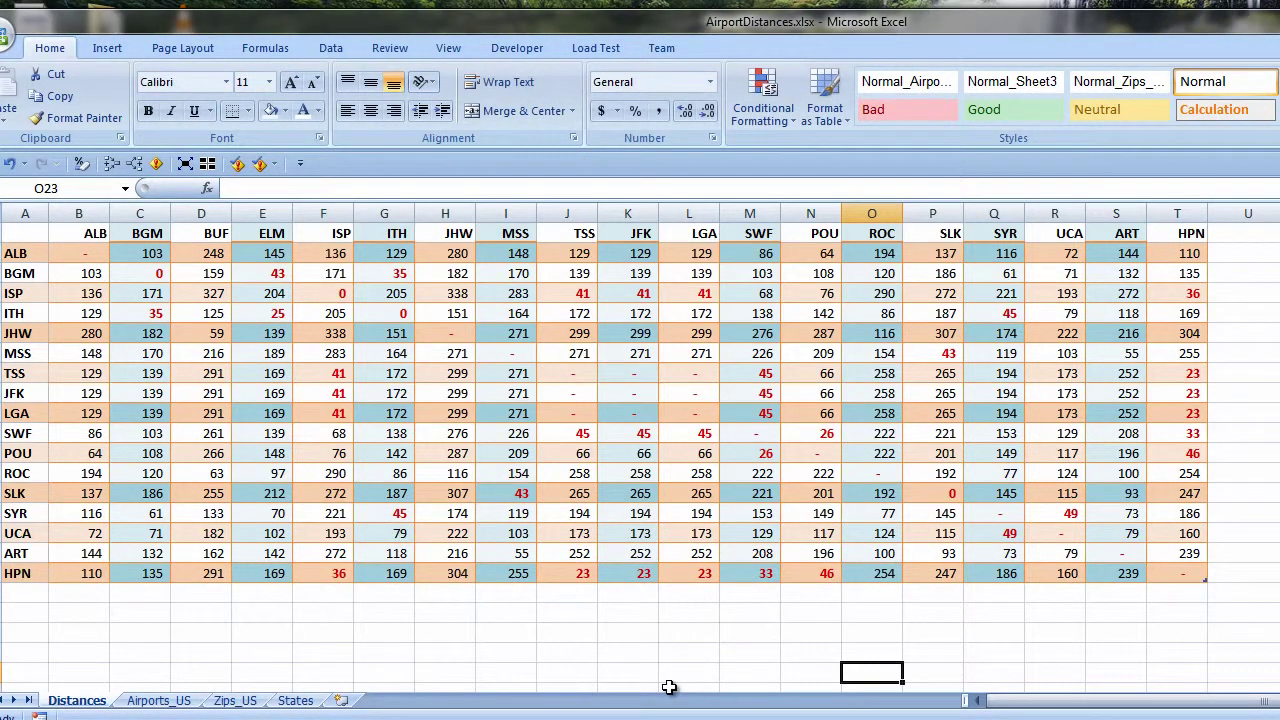